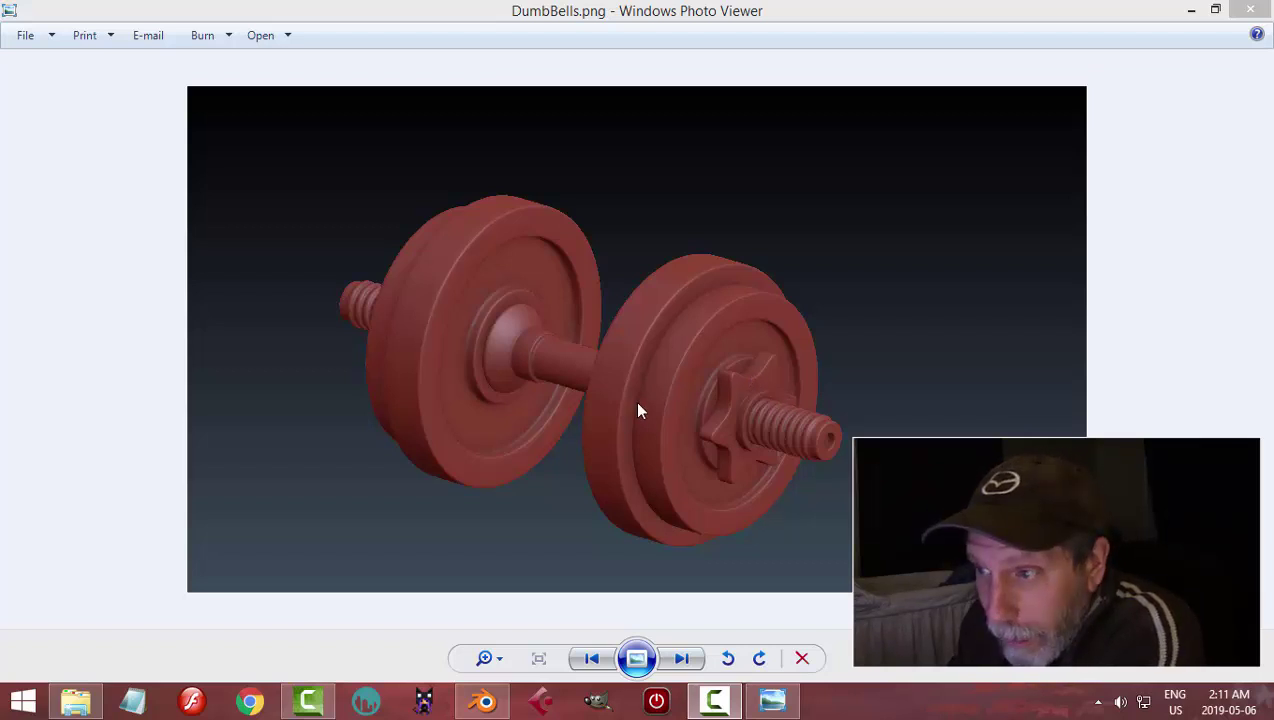
Switch to Blender and delete all the default objects from the scene
key("alt+Tab")
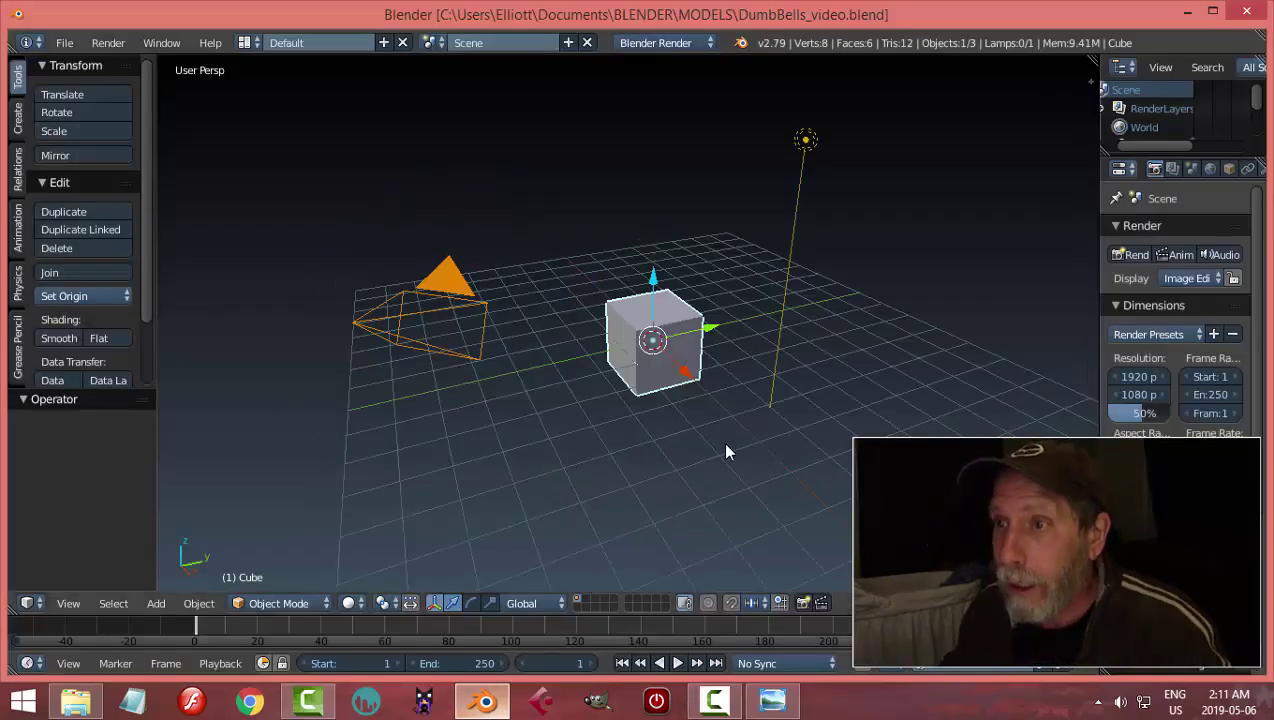
key("a")
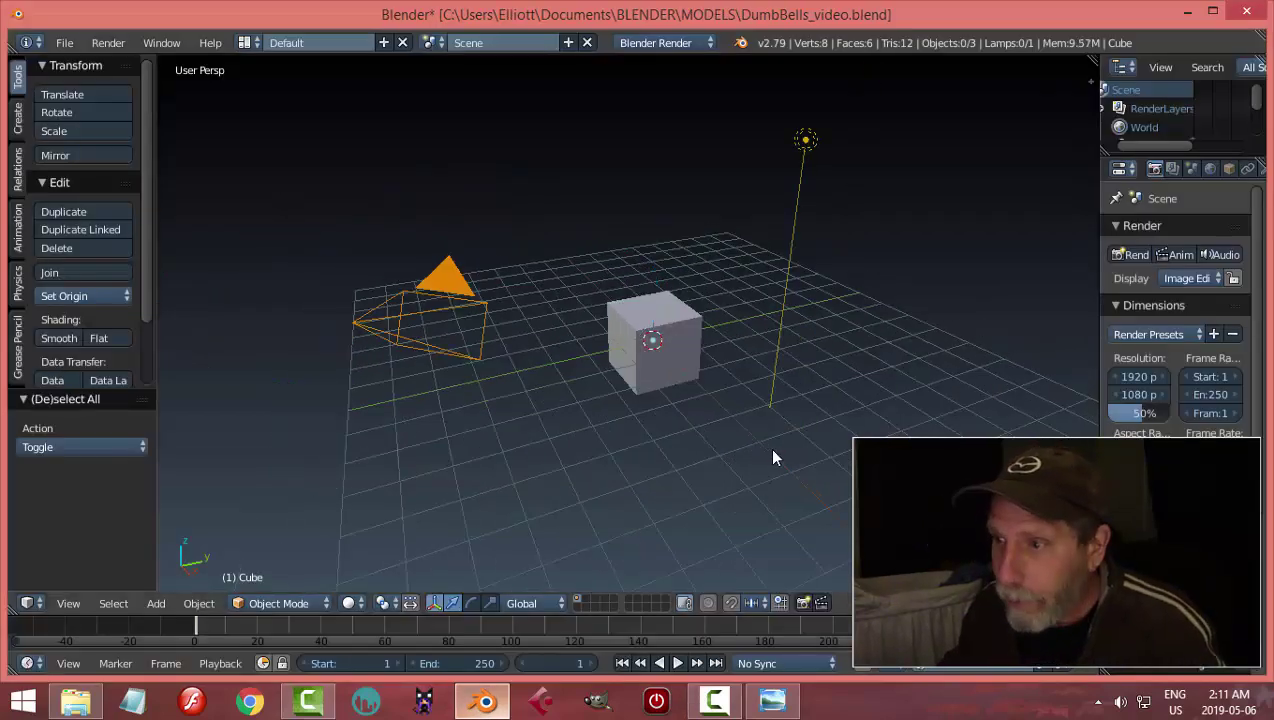
key("a")
key("x")
left_click(773, 453)
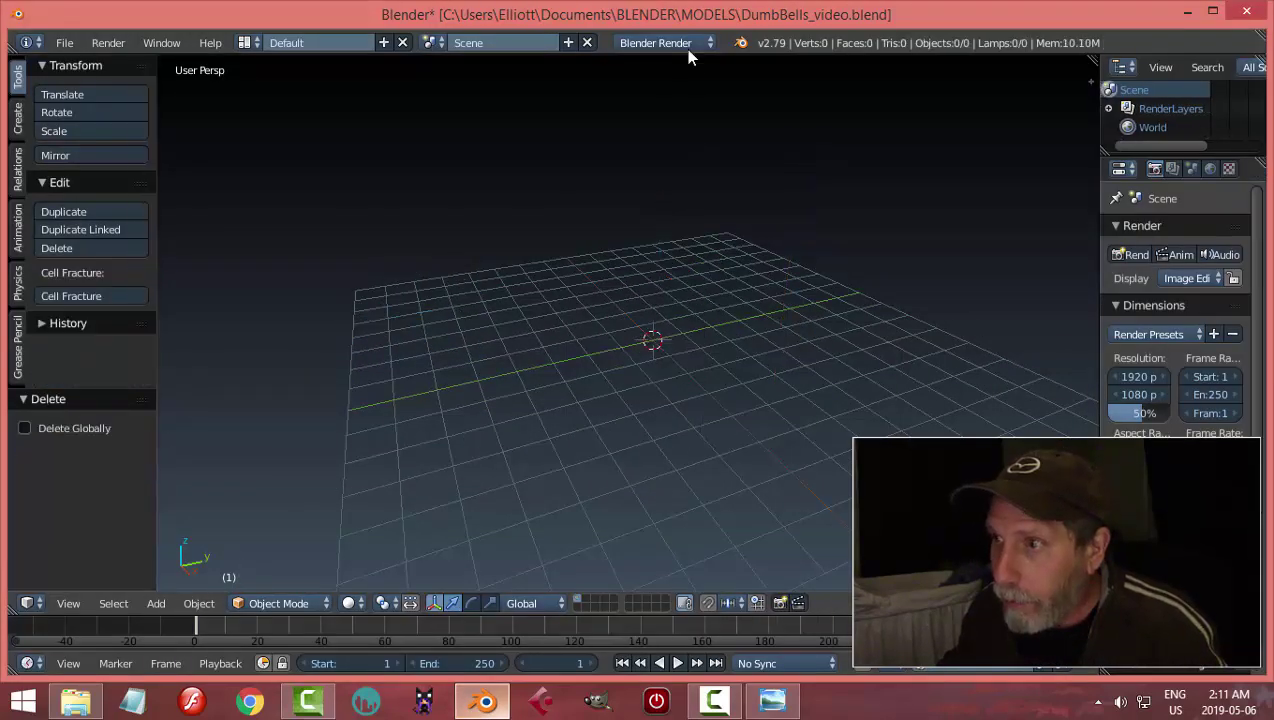
Set the render engine to Cycles Render with GPU Compute as the device
left_click(685, 45)
left_click(687, 104)
left_click(1176, 322)
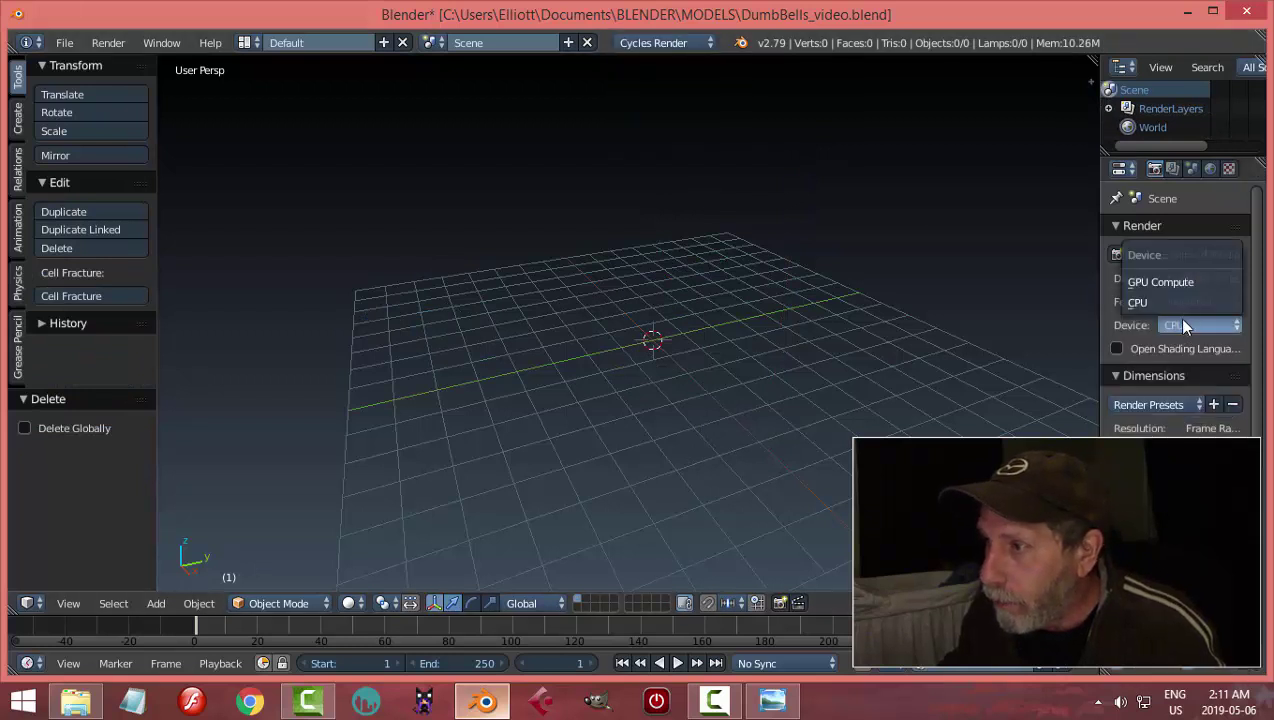
left_click(1161, 278)
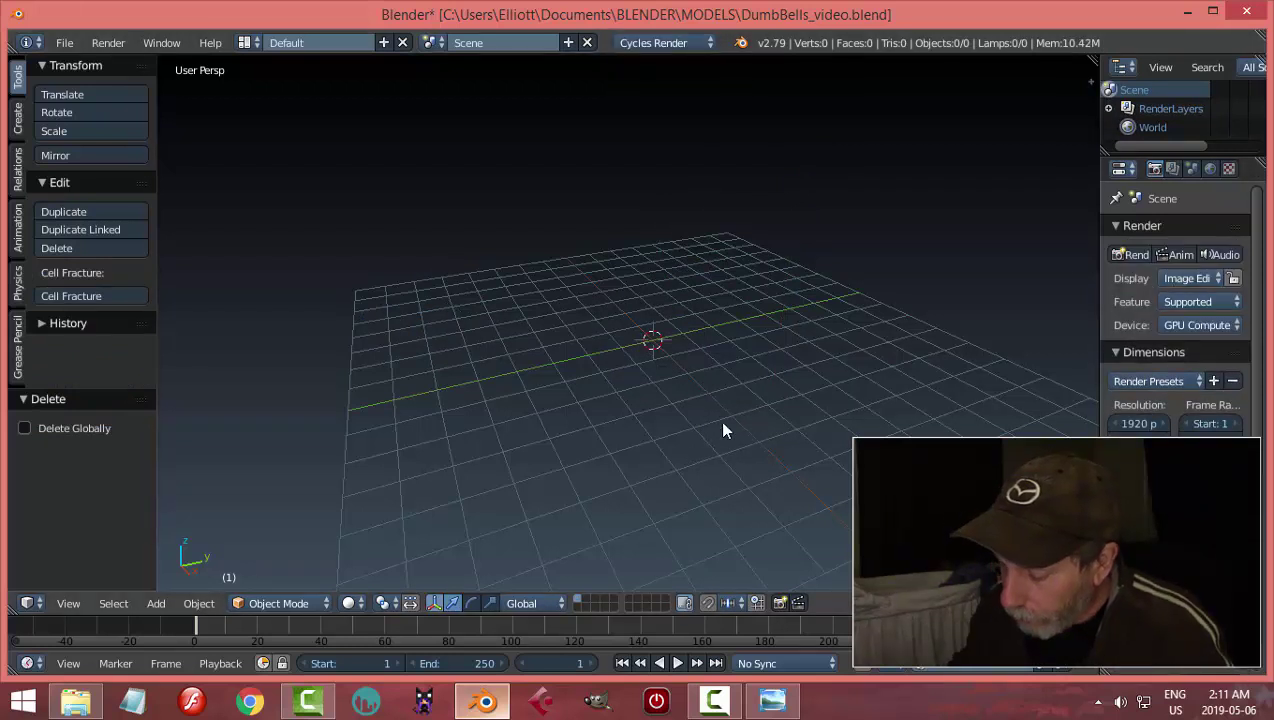
Add a mesh circle with 22 vertices at the origin, seen in front view
key("KP_1")
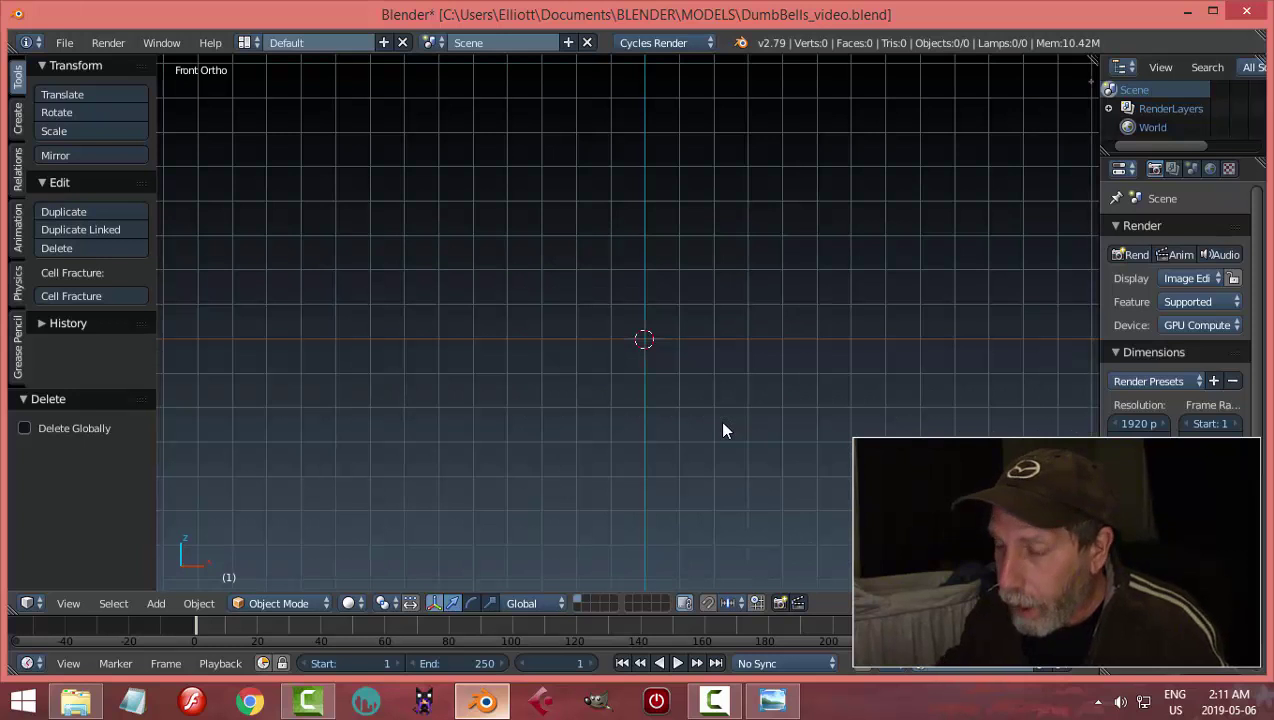
middle_click_drag(742, 435, 705, 429, "shift")
key("shift+a")
mouse_move(705, 429)
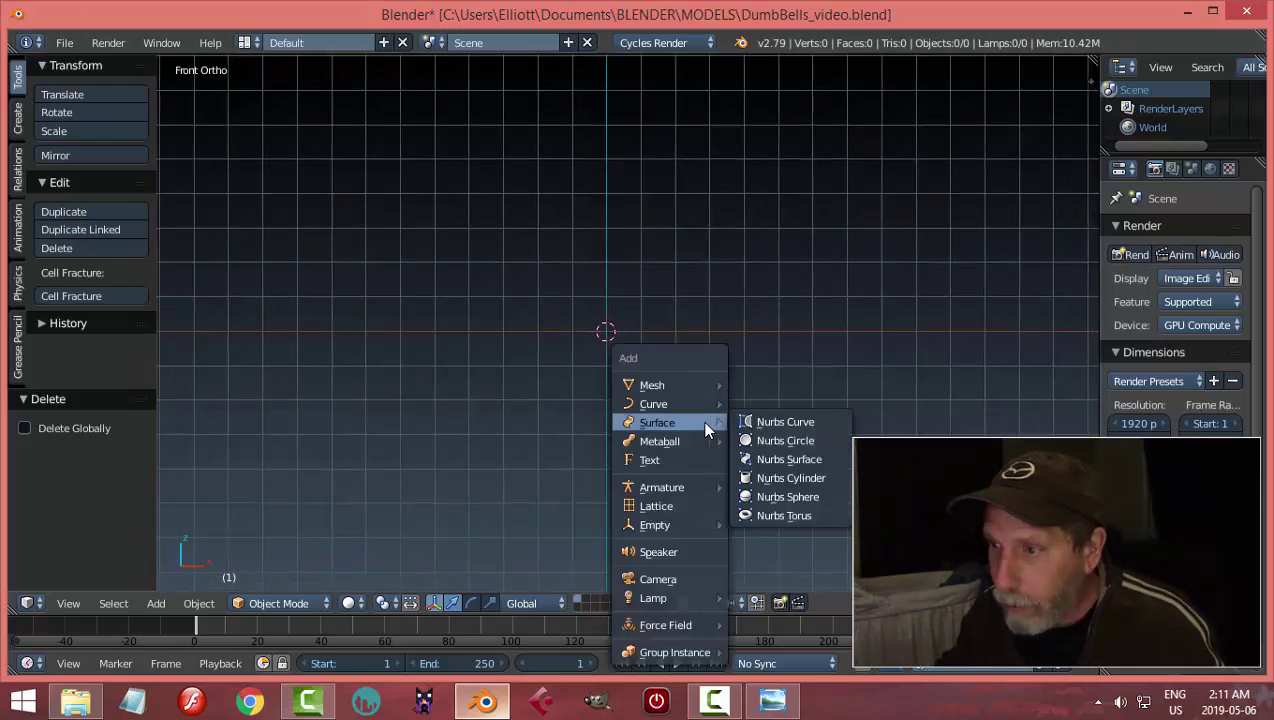
mouse_move(694, 383)
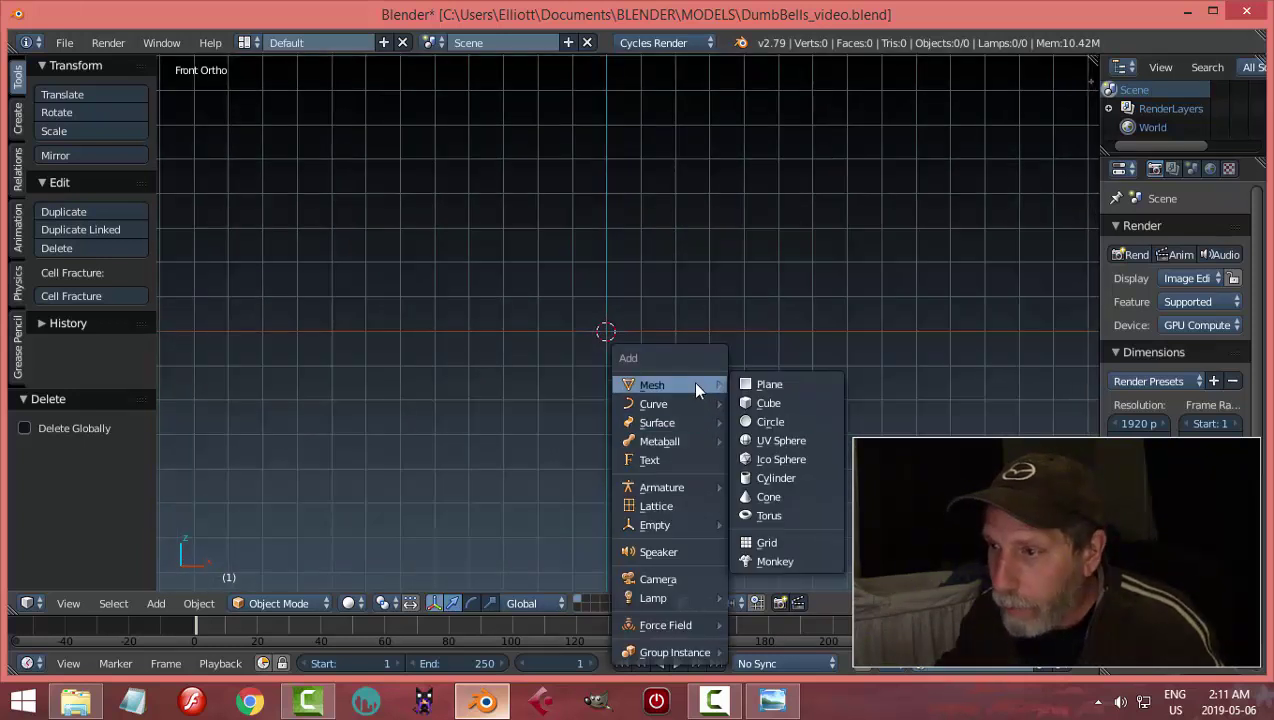
left_click(770, 422)
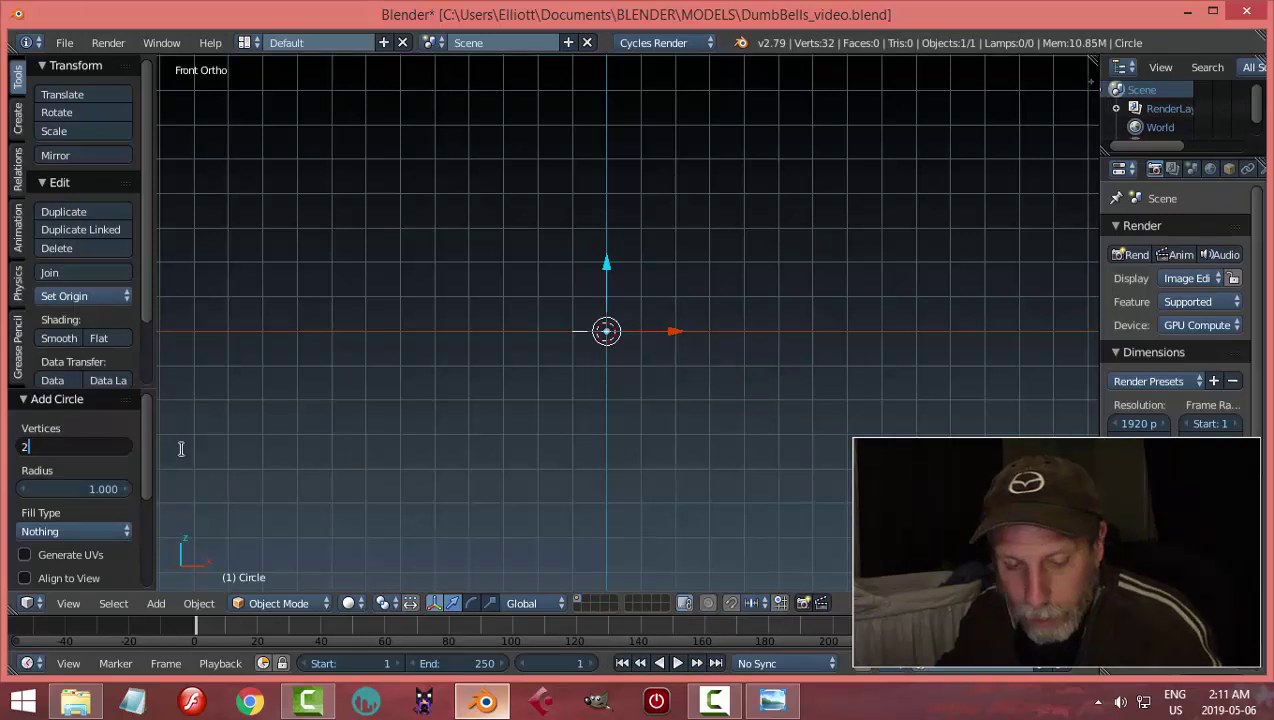
type("22")
key("Return")
Turn on the Screencast Keys display in the 3D viewport
key("n")
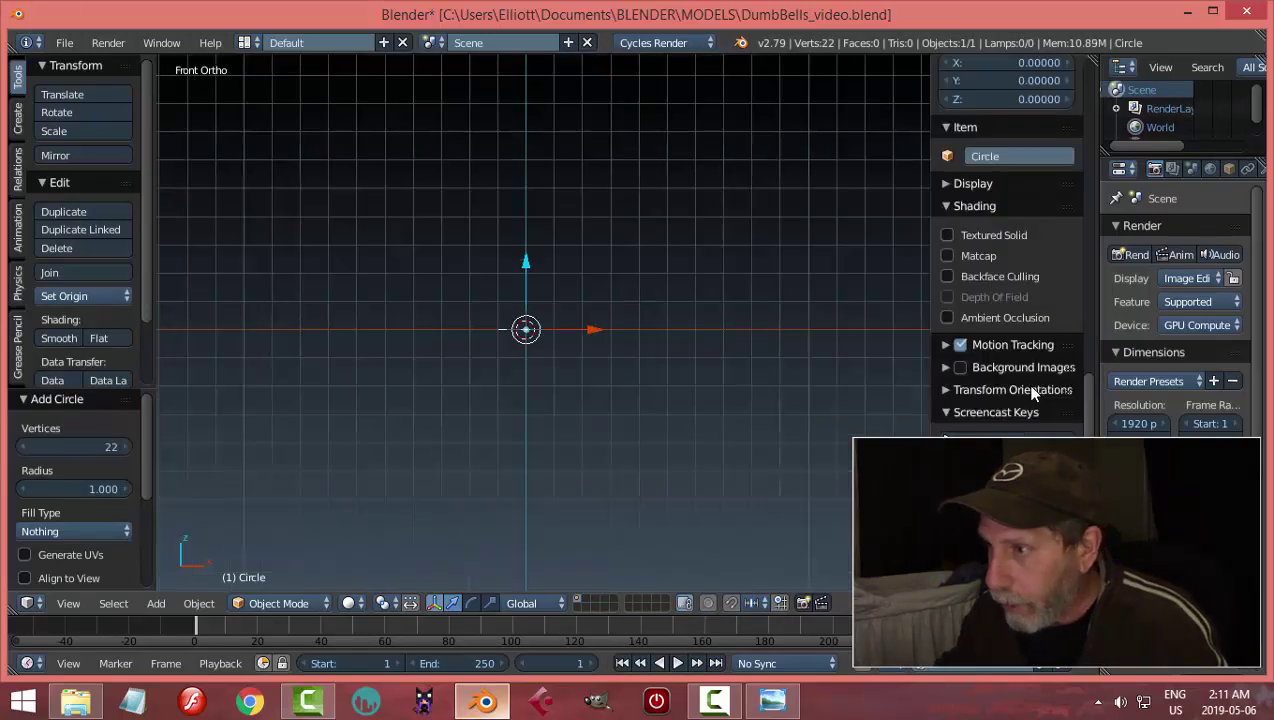
left_click(945, 438)
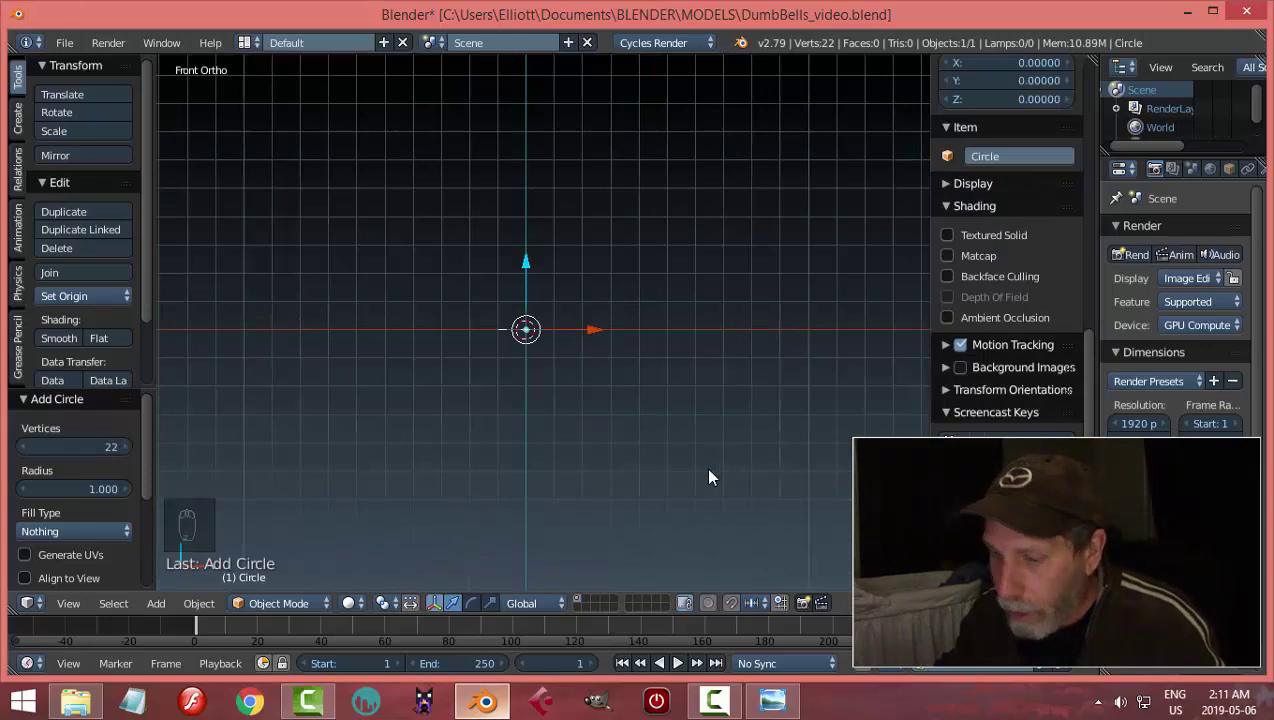
key("n")
Rotate the circle 90° about the X axis so it faces the front view
key("r")
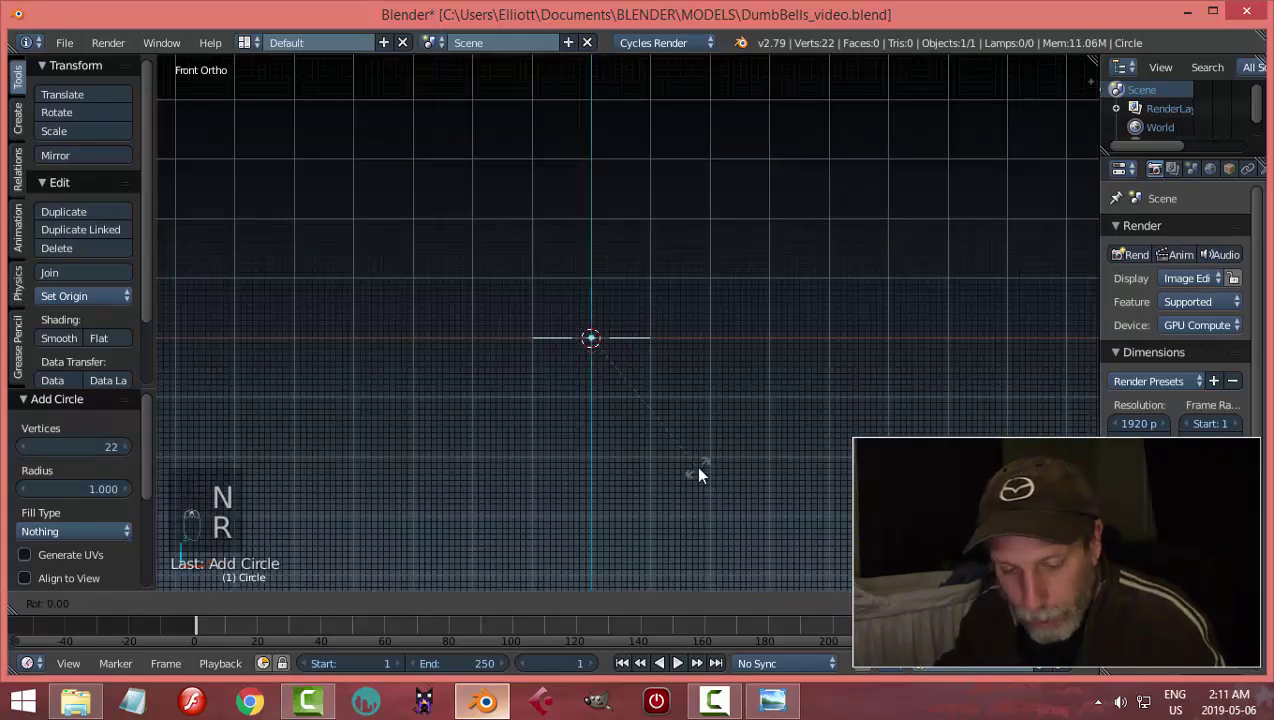
key("x")
key("9")
key("0")
key("Return")
scroll(716, 455, "up", 4)
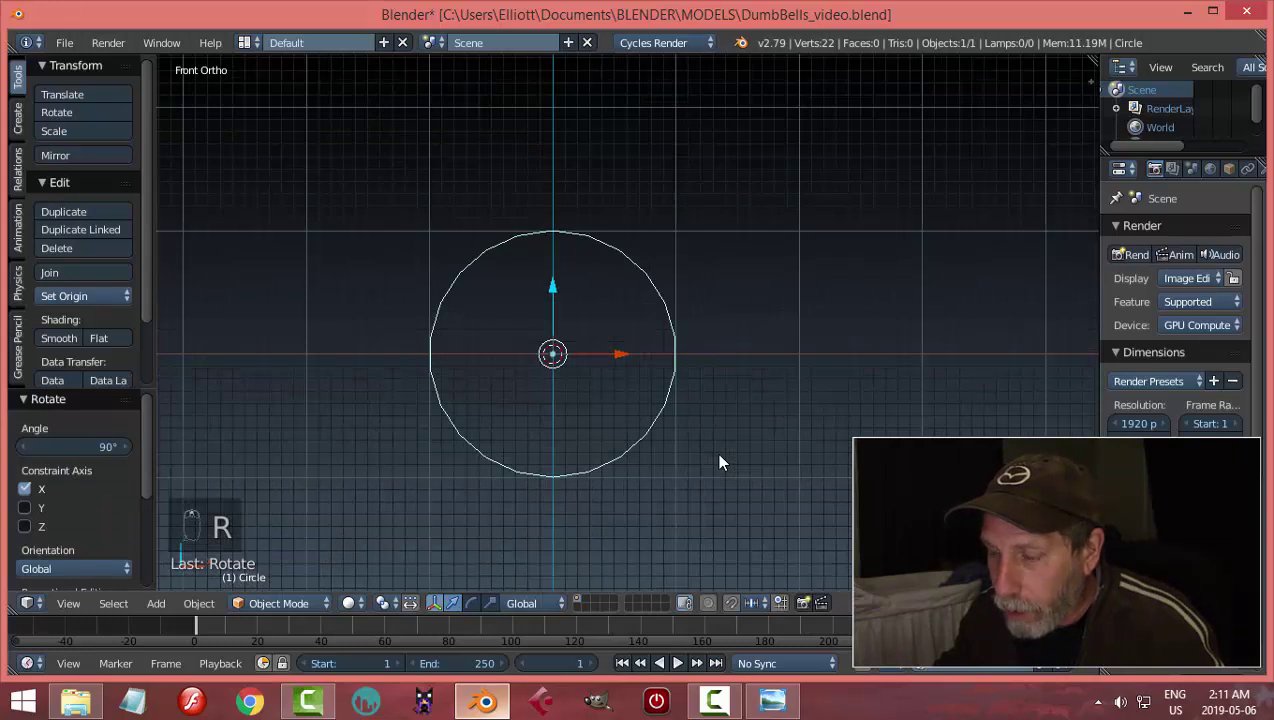
Extrude the circle's edge inward twice in Edit Mode, making a thin rim scaled to about 0.84 and a wide ring inside it
key("Tab")
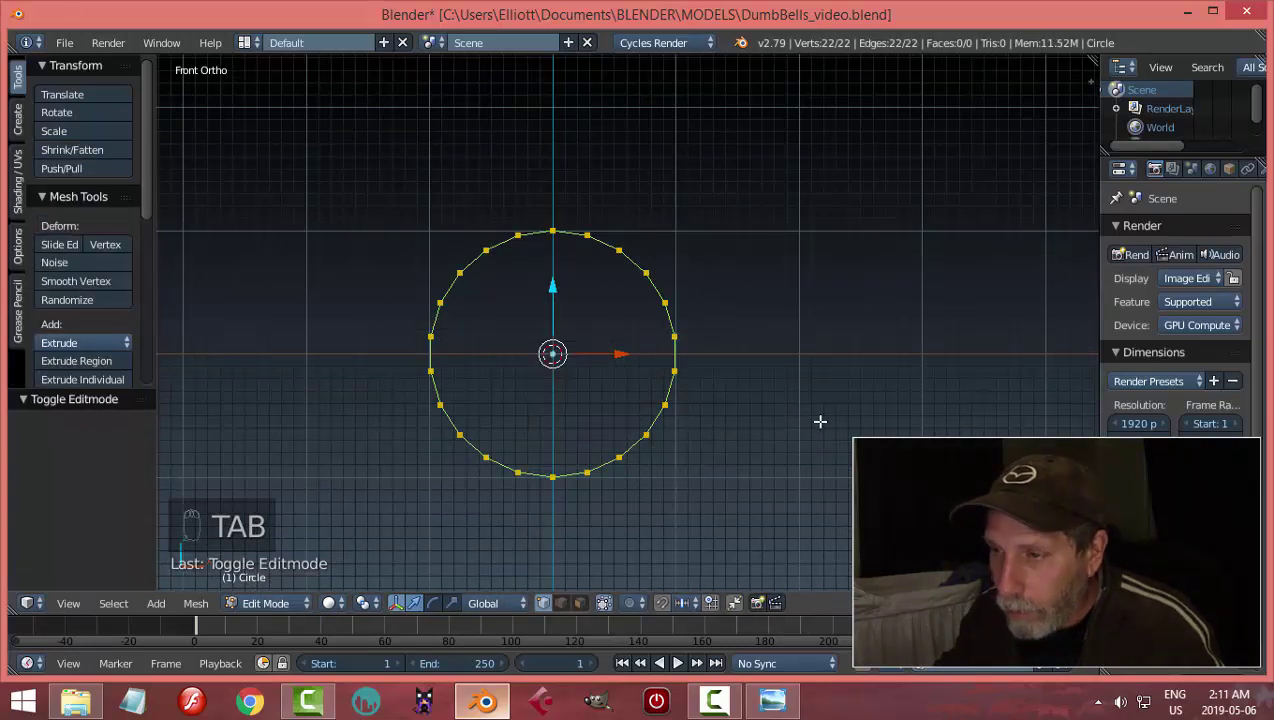
scroll(808, 398, "up", 2)
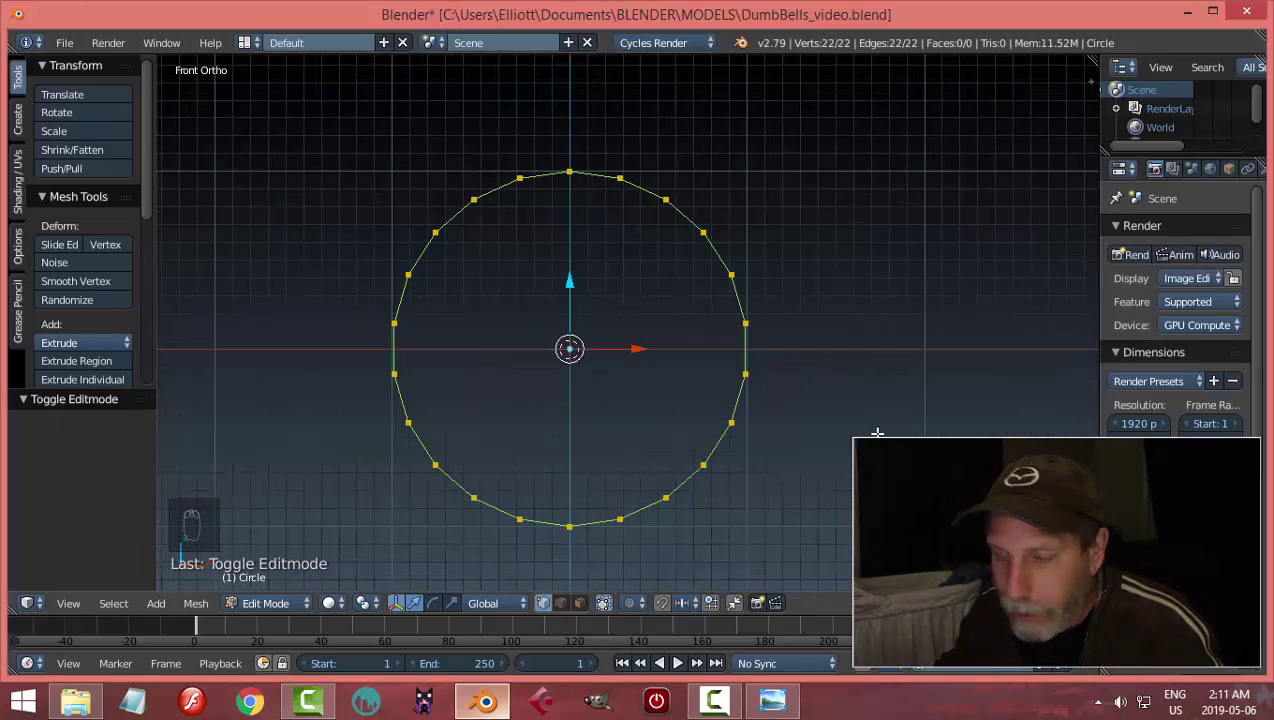
key("e")
key("s")
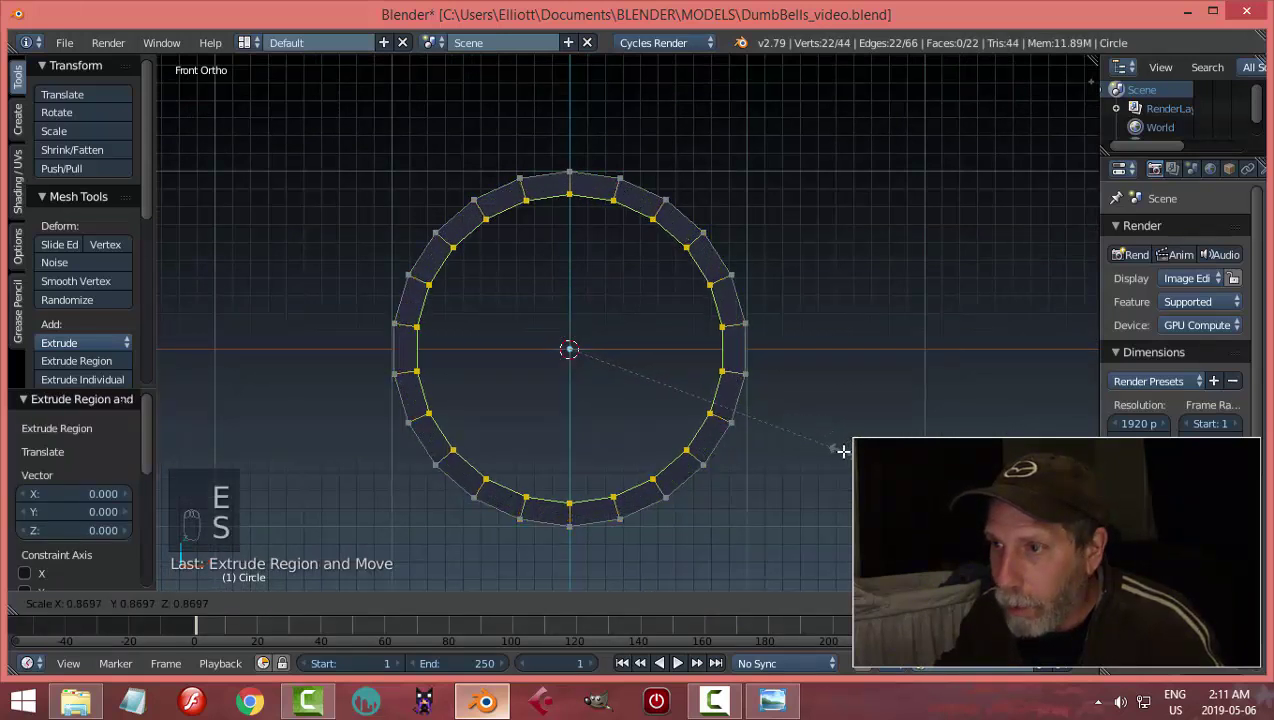
left_click(833, 455)
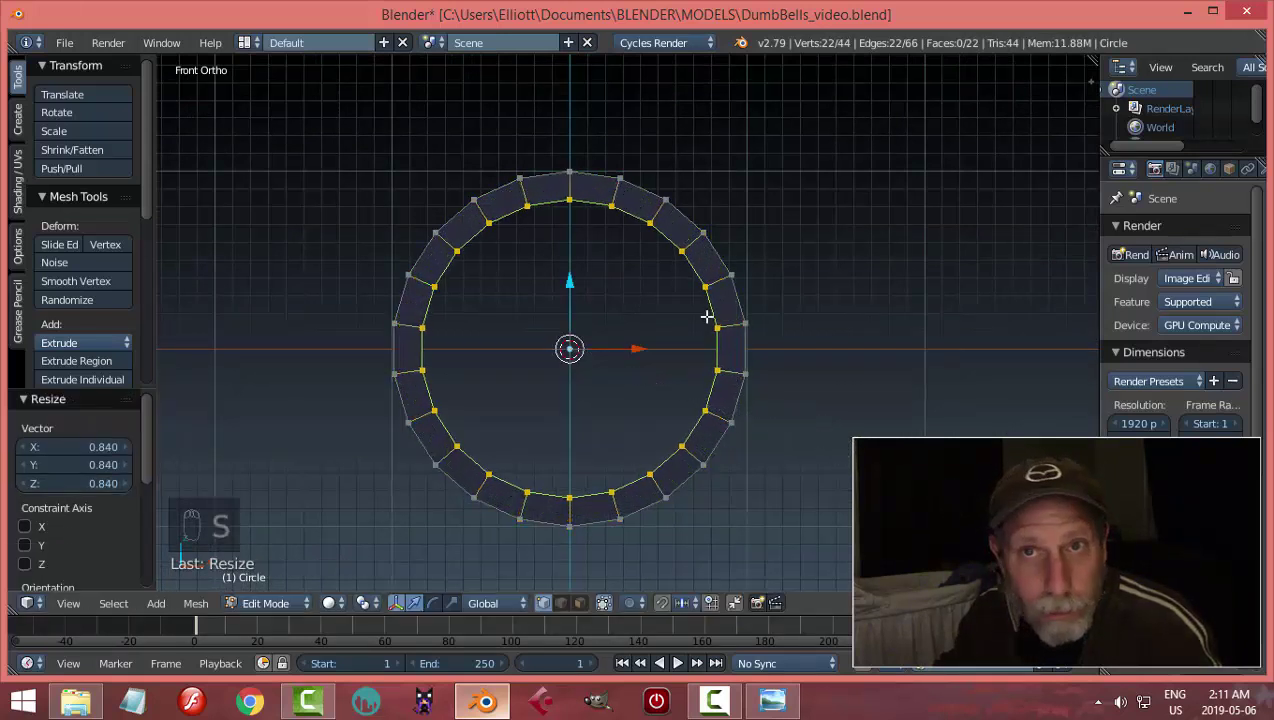
key("e")
key("s")
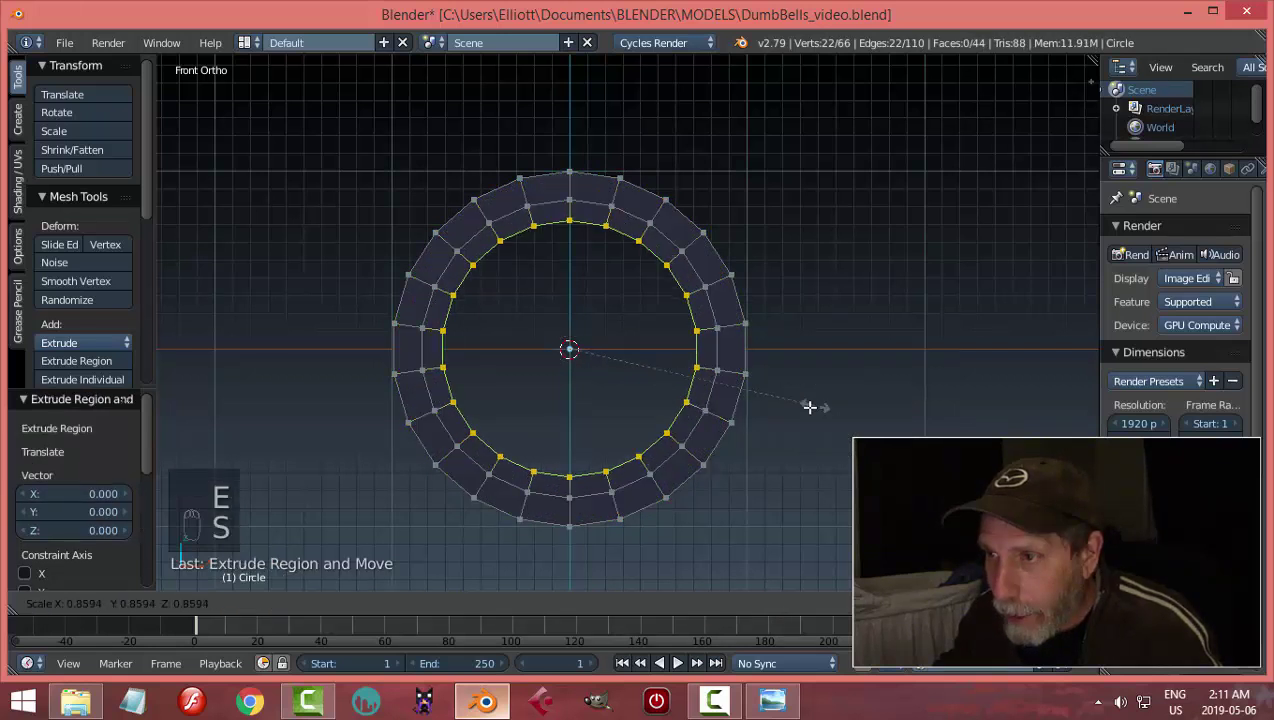
left_click(720, 428)
Extrude the inner edge inward twice more, scaling to about 0.787 and 0.745, to form two narrow rings around the hole
key("e")
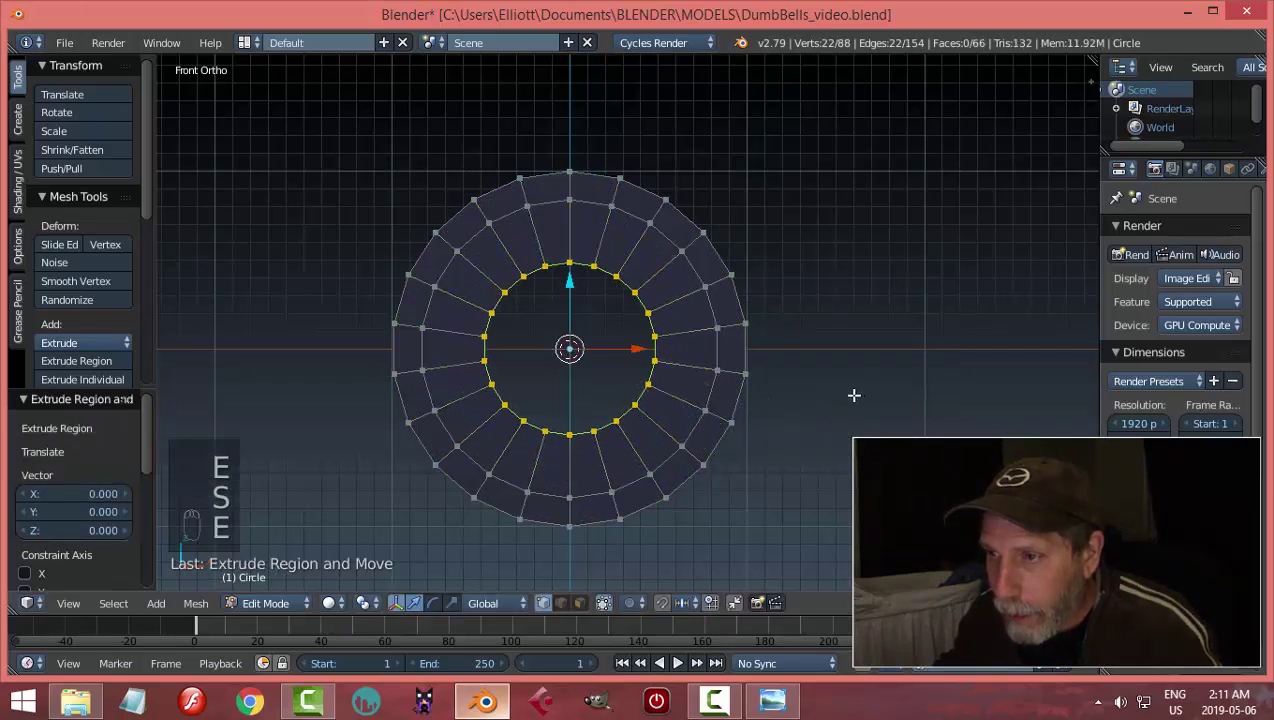
key("s")
left_click(781, 420)
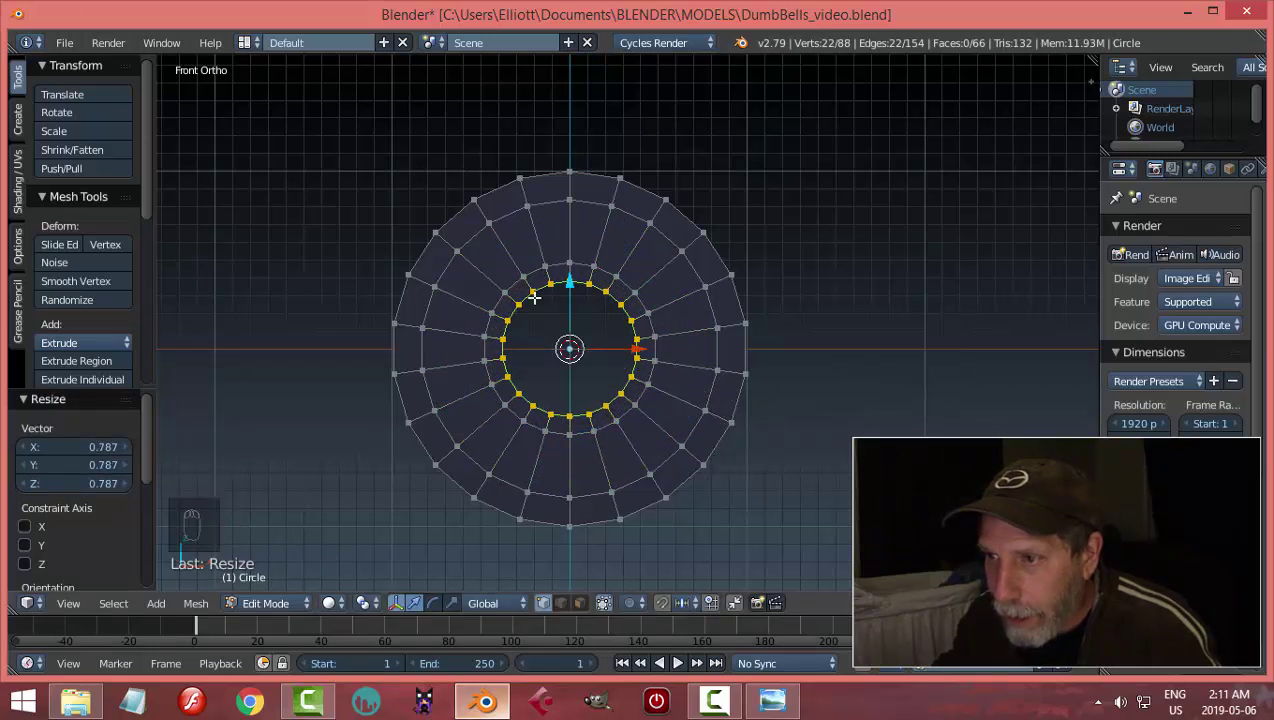
key("e")
key("s")
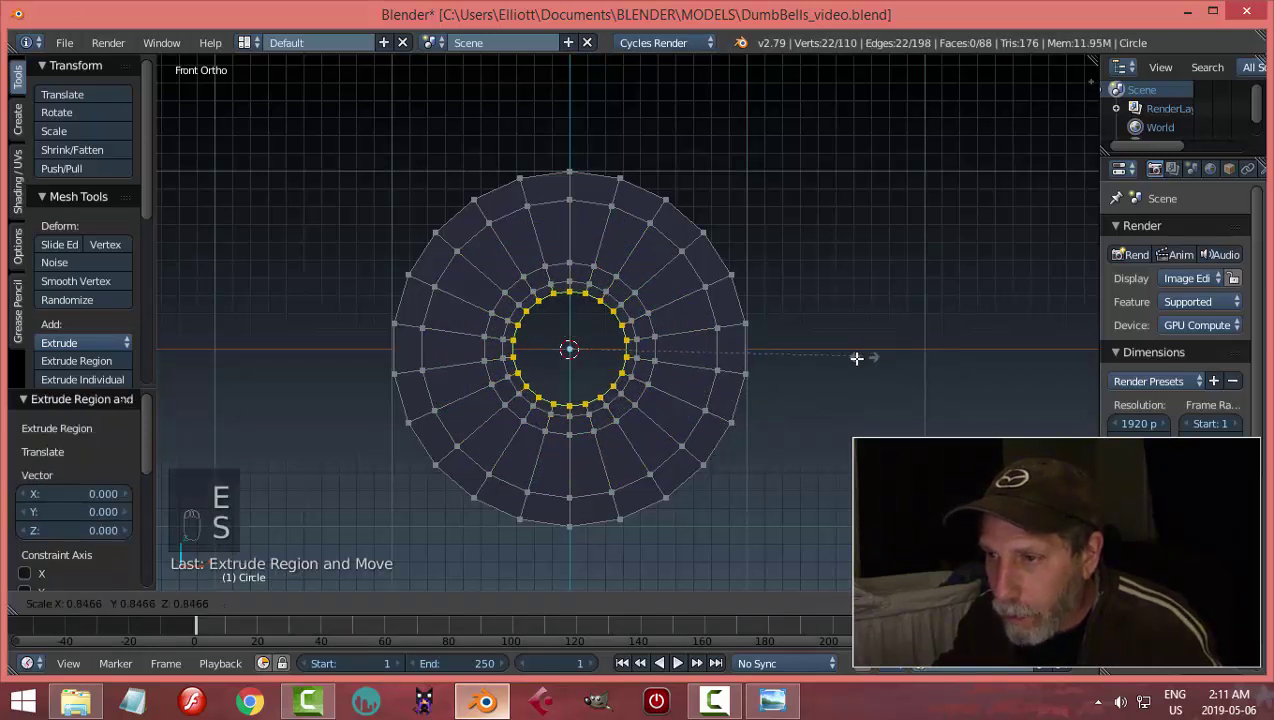
left_click(829, 373)
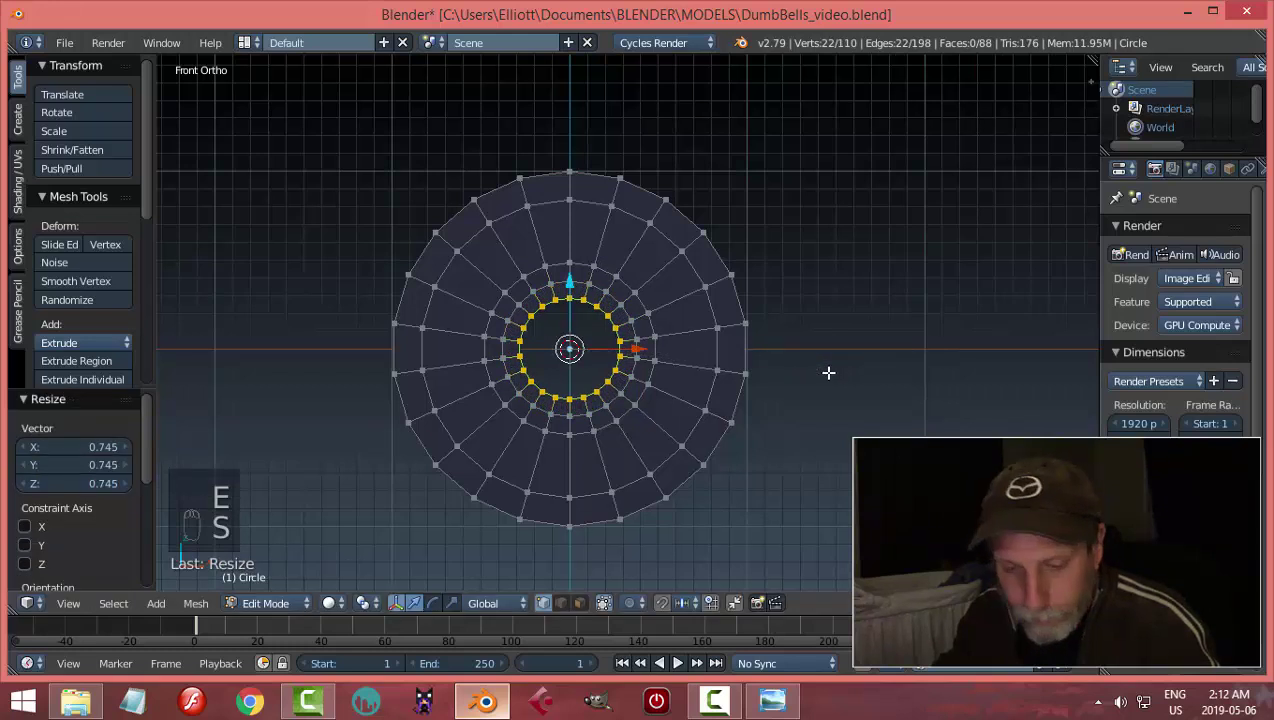
Select the outermost and second-innermost face rings and extrude both about 0.053 along negative Y
key("a")
key("a")
key("a")
middle_click_drag(829, 373, 759, 360)
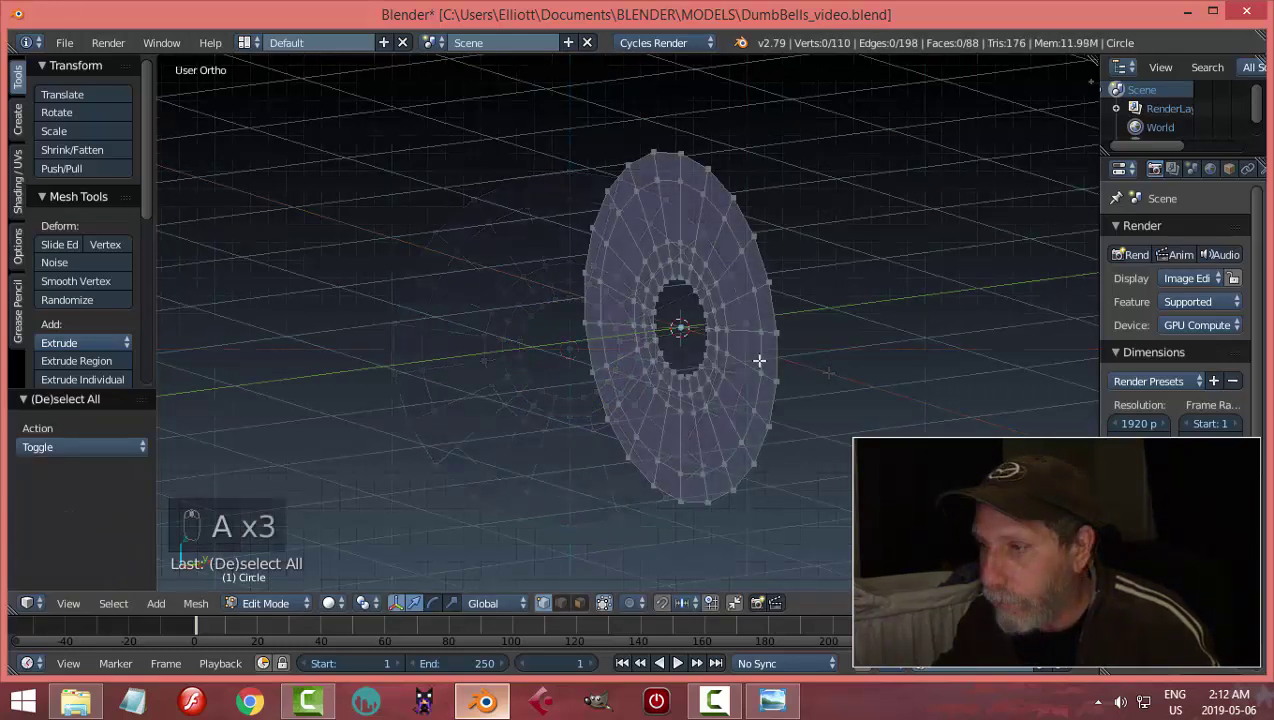
key("ctrl+Tab")
left_click(731, 364)
right_click(730, 206, "alt")
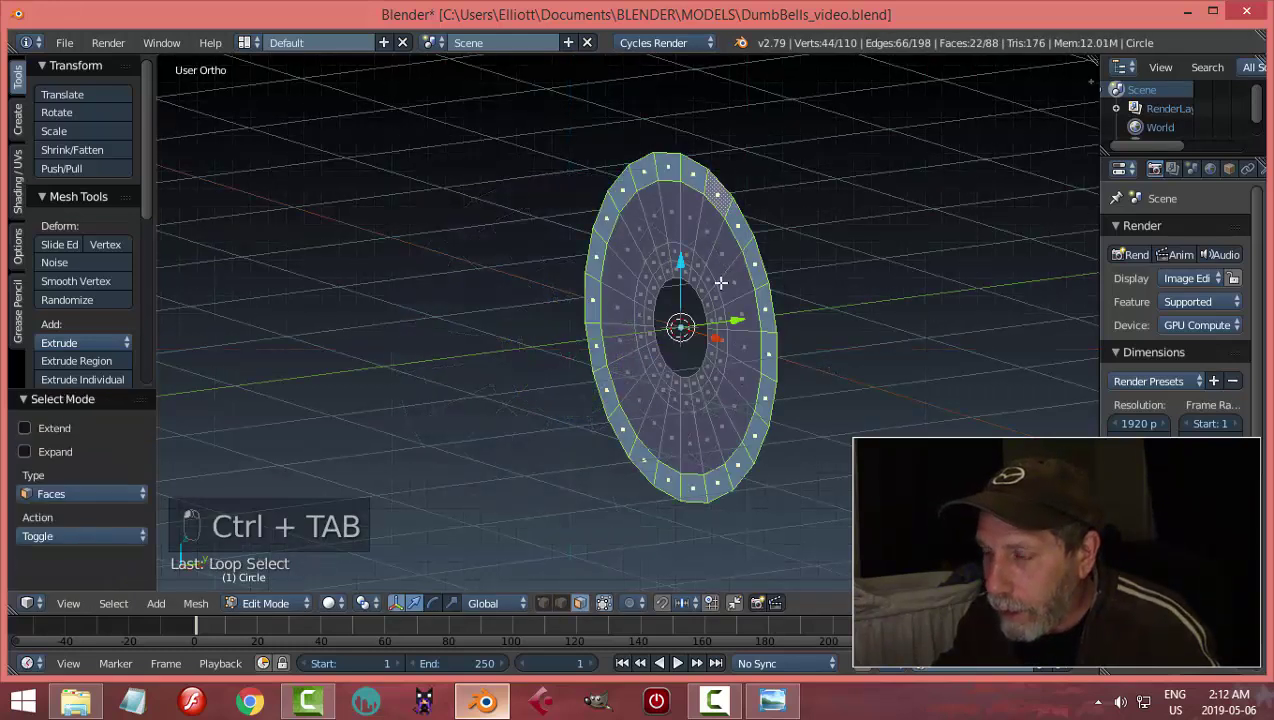
scroll(719, 284, "up", 3)
middle_click_drag(815, 325, 773, 316)
right_click(626, 287, "alt+shift")
middle_click_drag(700, 296, 772, 321)
key("e")
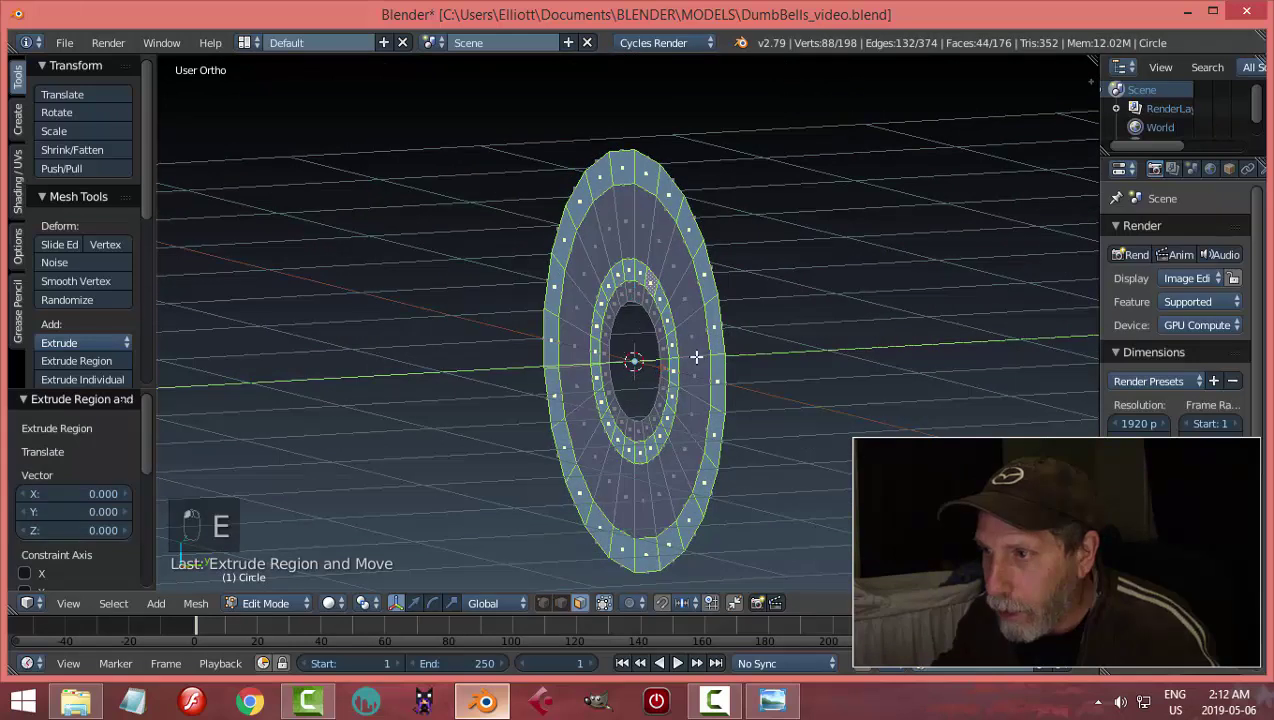
left_click(689, 354)
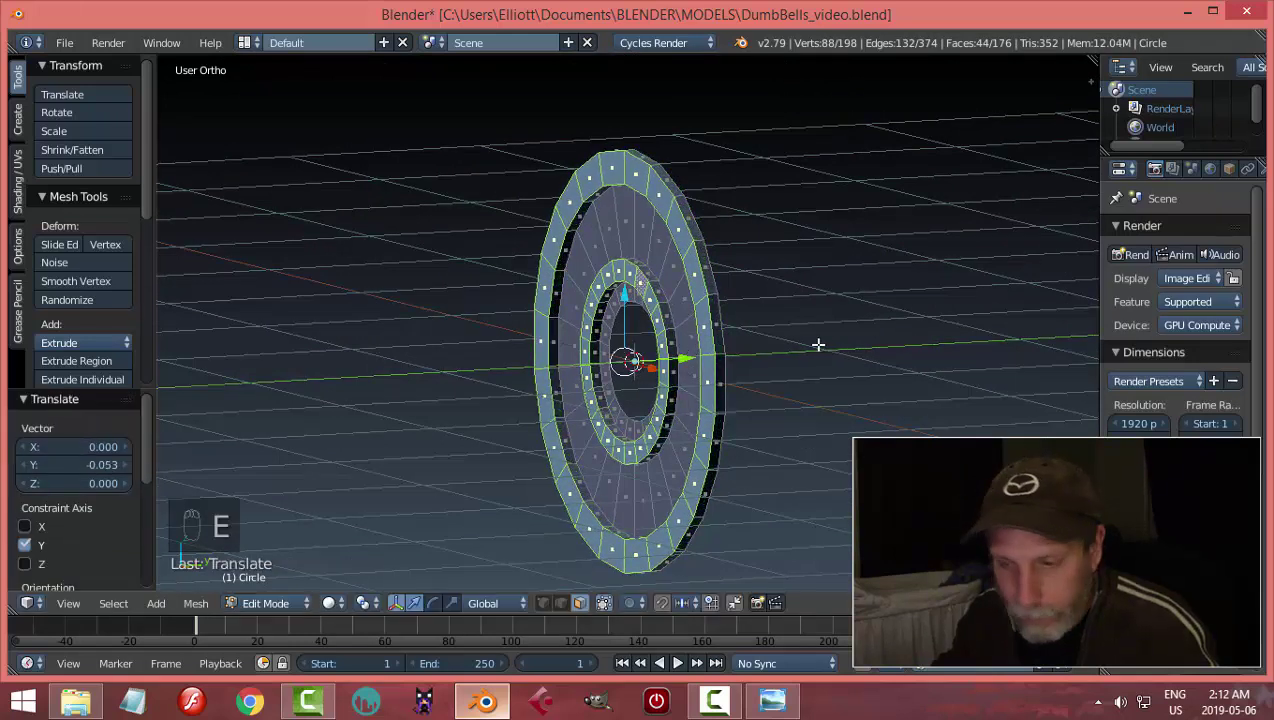
Recalculate the normals of the entire disc mesh to face outward and clear the selection
middle_click_drag(818, 345, 793, 336)
key("a")
key("a")
key("a")
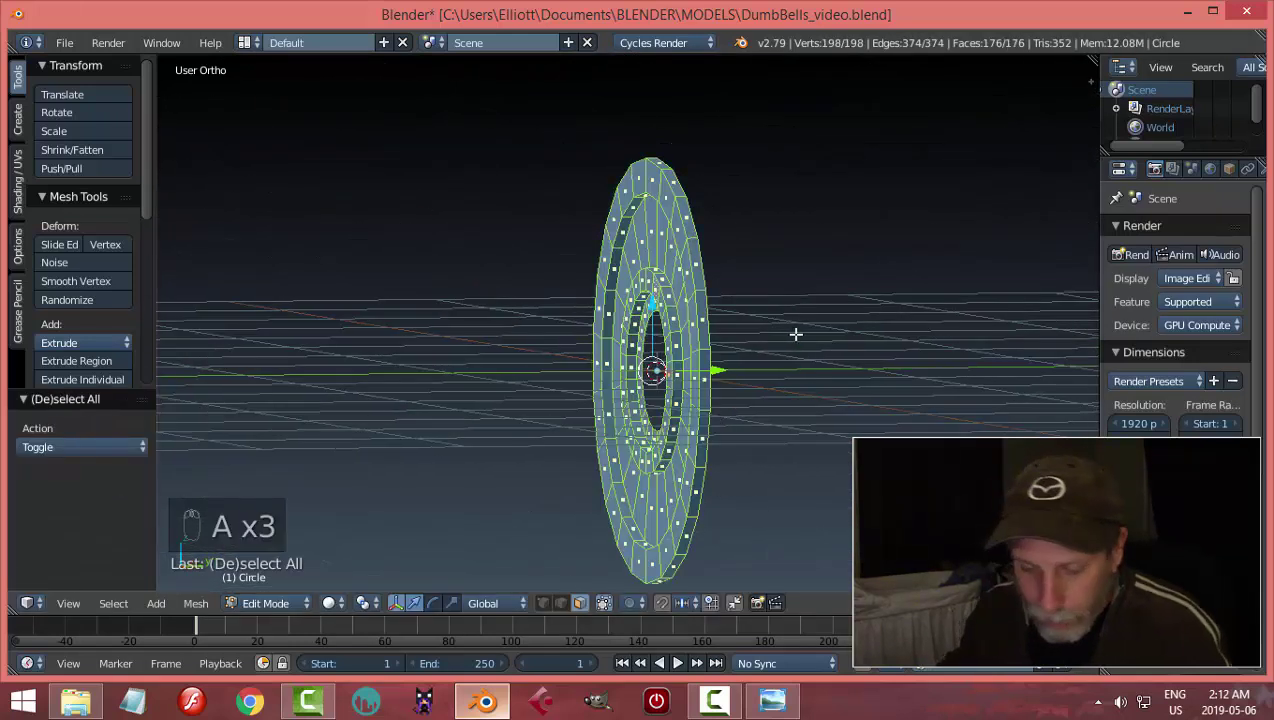
key("ctrl+n")
key("a")
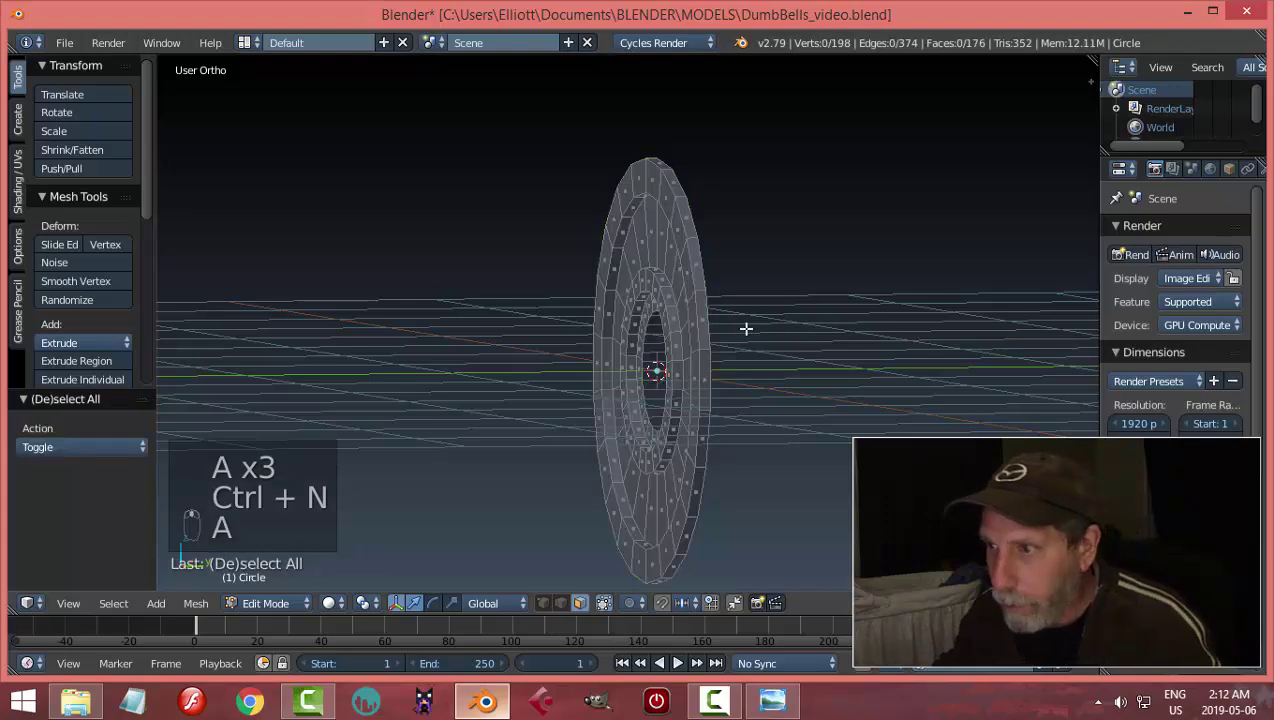
Extrude the back edge loops of the outer rim and centre hole about 0.128 along Y, trimming the depth slightly
middle_click_drag(745, 330, 700, 367)
key("ctrl+Tab")
left_click(649, 355)
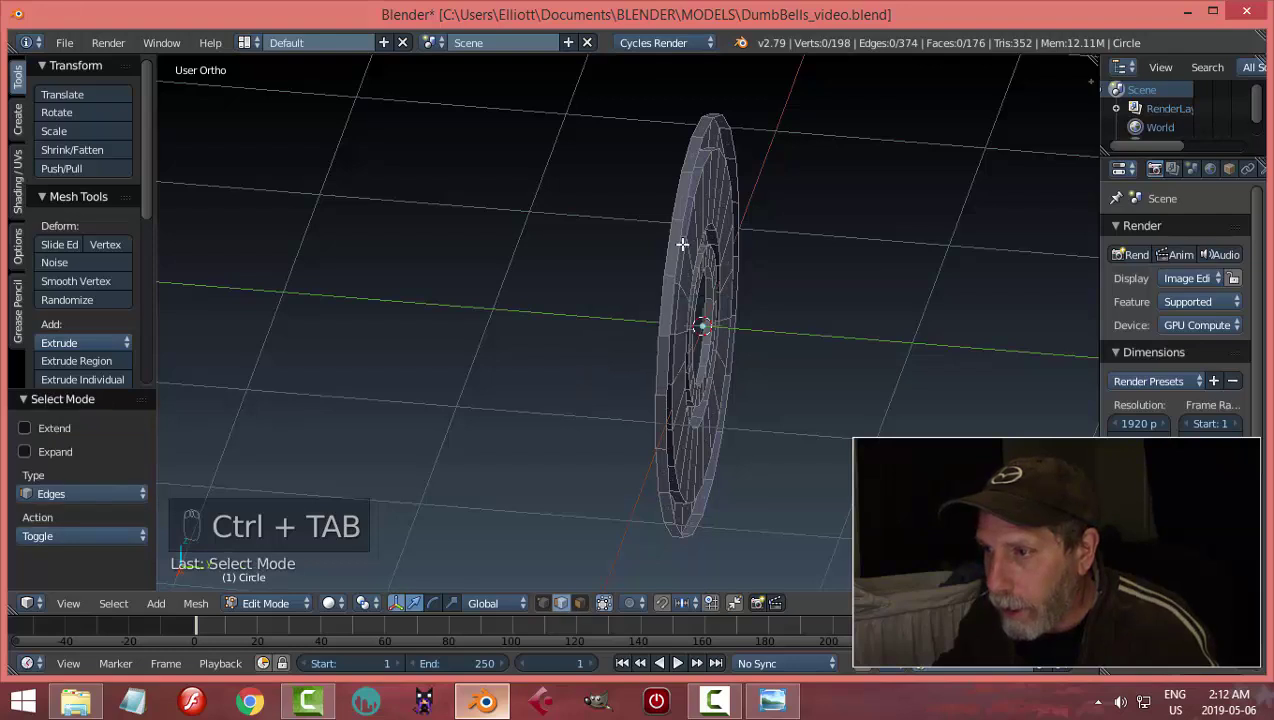
left_click(680, 243, "alt")
middle_click_drag(776, 310, 843, 338)
left_click(811, 289, "alt+shift")
key("e")
left_click(788, 333)
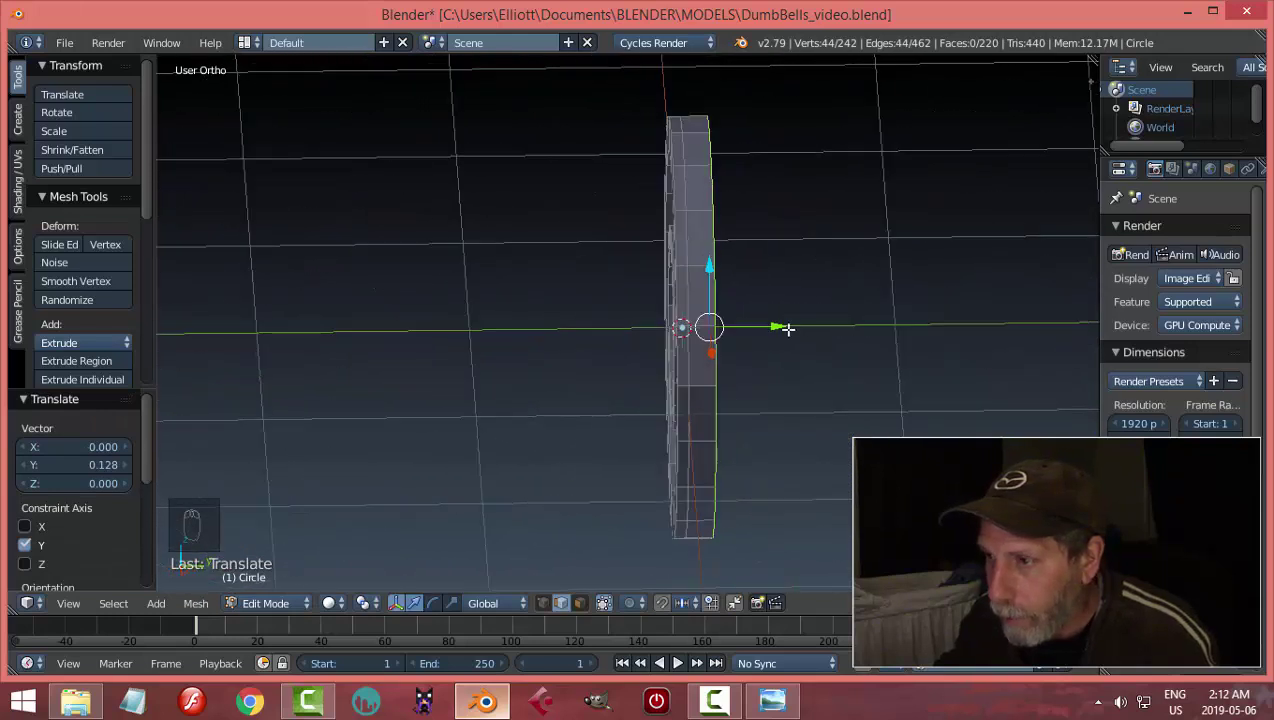
left_click_drag(788, 329, 778, 326)
Move the entire disc along Y in right view, by about -0.150 and back 0.015, leaving a small gap beside the origin
key("a")
key("a")
key("a")
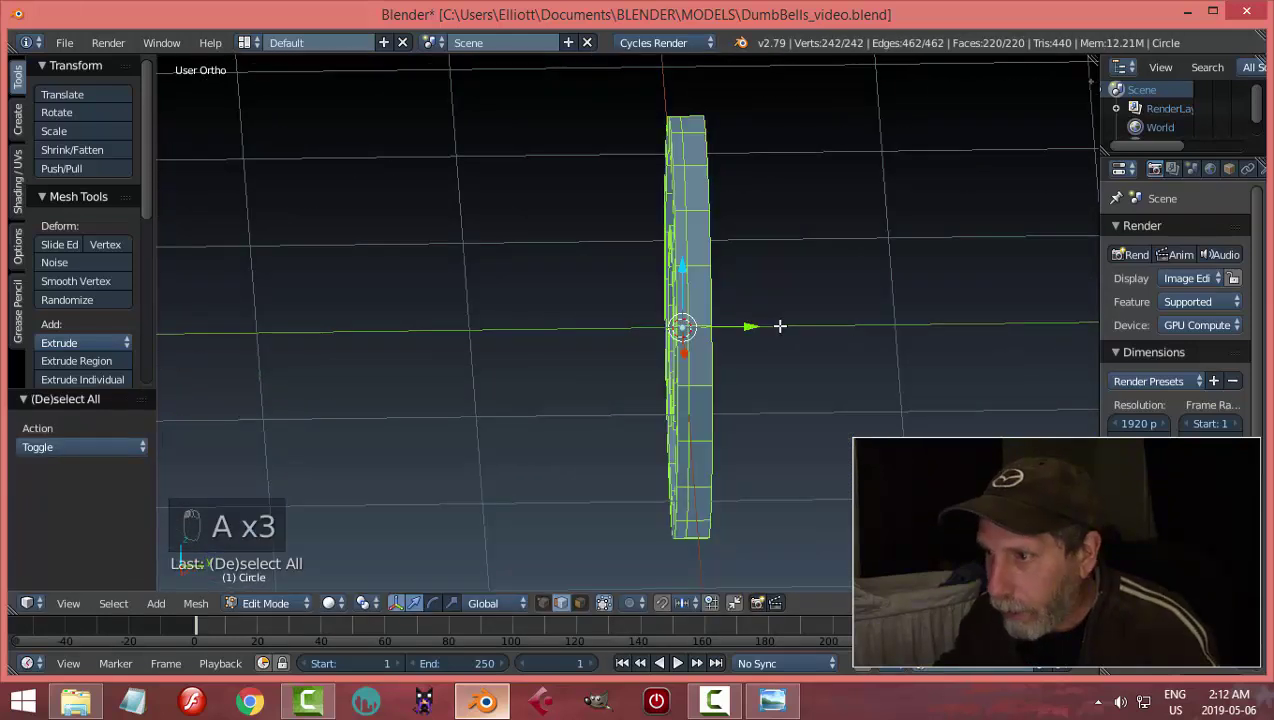
key("KP_3")
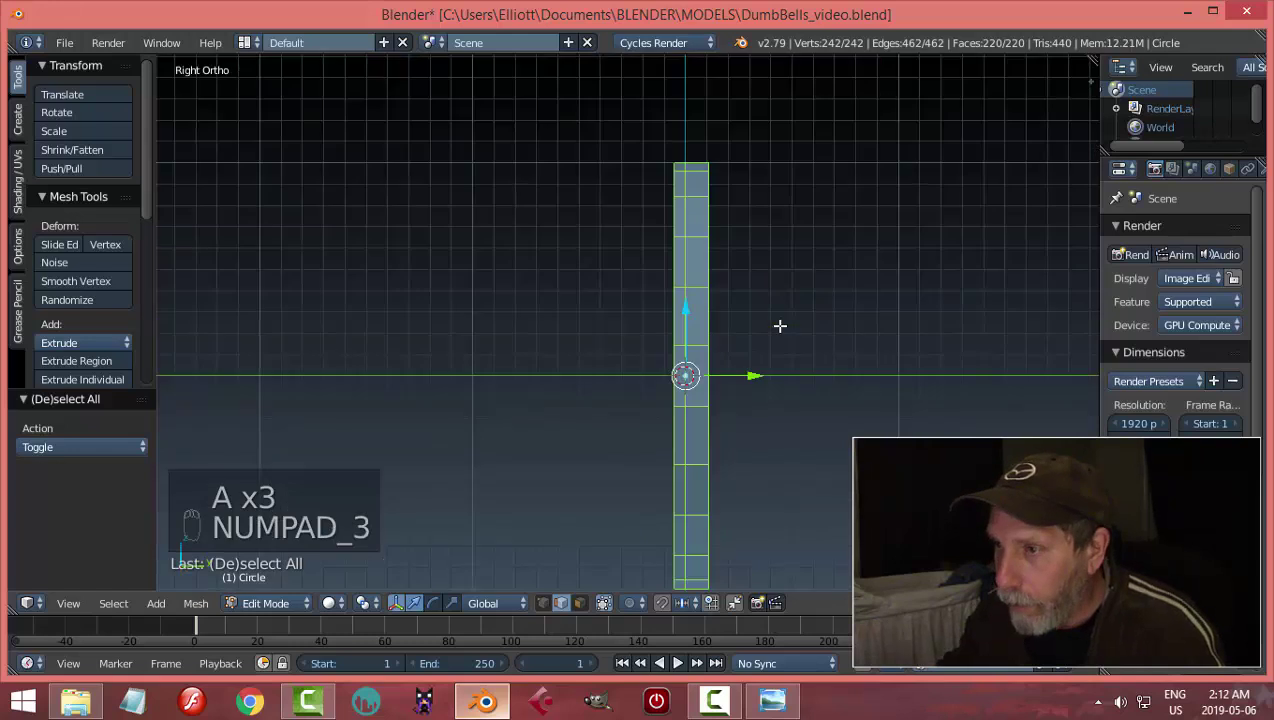
left_click_drag(755, 375, 722, 374)
middle_click_drag(719, 397, 725, 324, "shift")
scroll(738, 300, "up", 1)
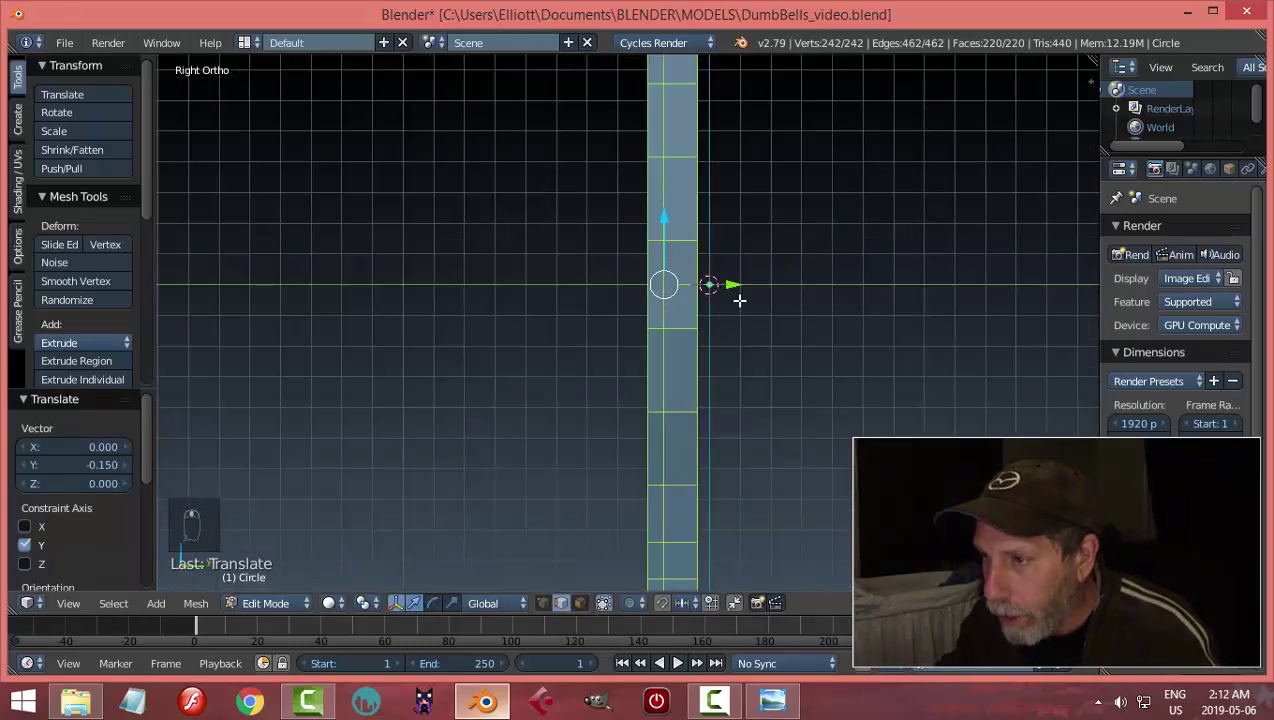
left_click_drag(742, 290, 751, 289)
middle_click_drag(751, 289, 700, 301, "shift")
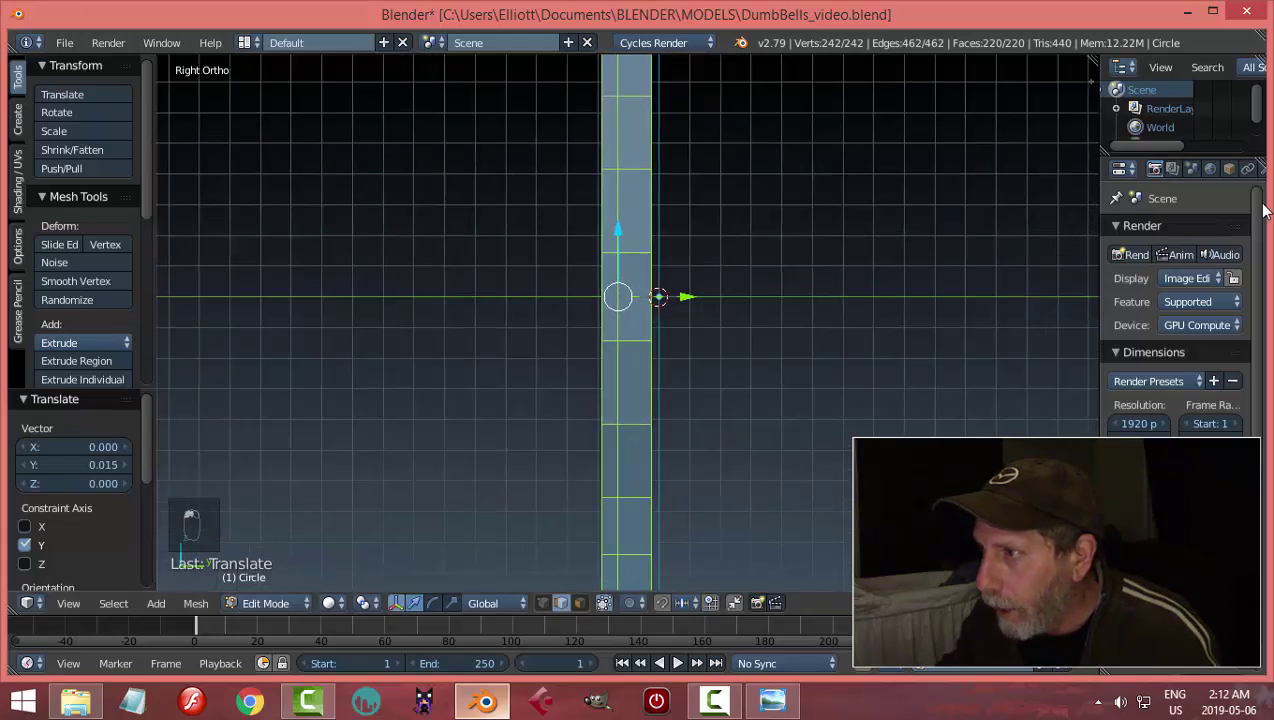
Add a Mirror modifier to the disc, mirroring only on the Z axis with clipping enabled
scroll(1218, 170, "down", 2)
left_click(1227, 170)
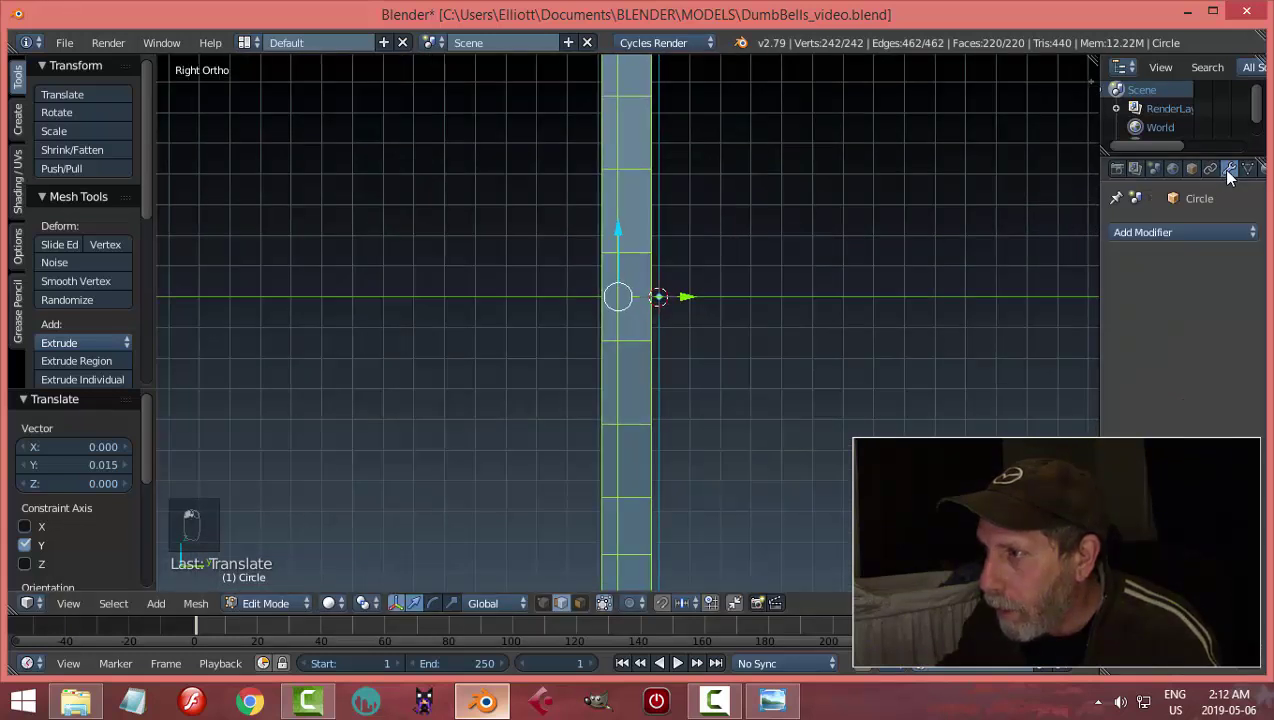
left_click(1135, 232)
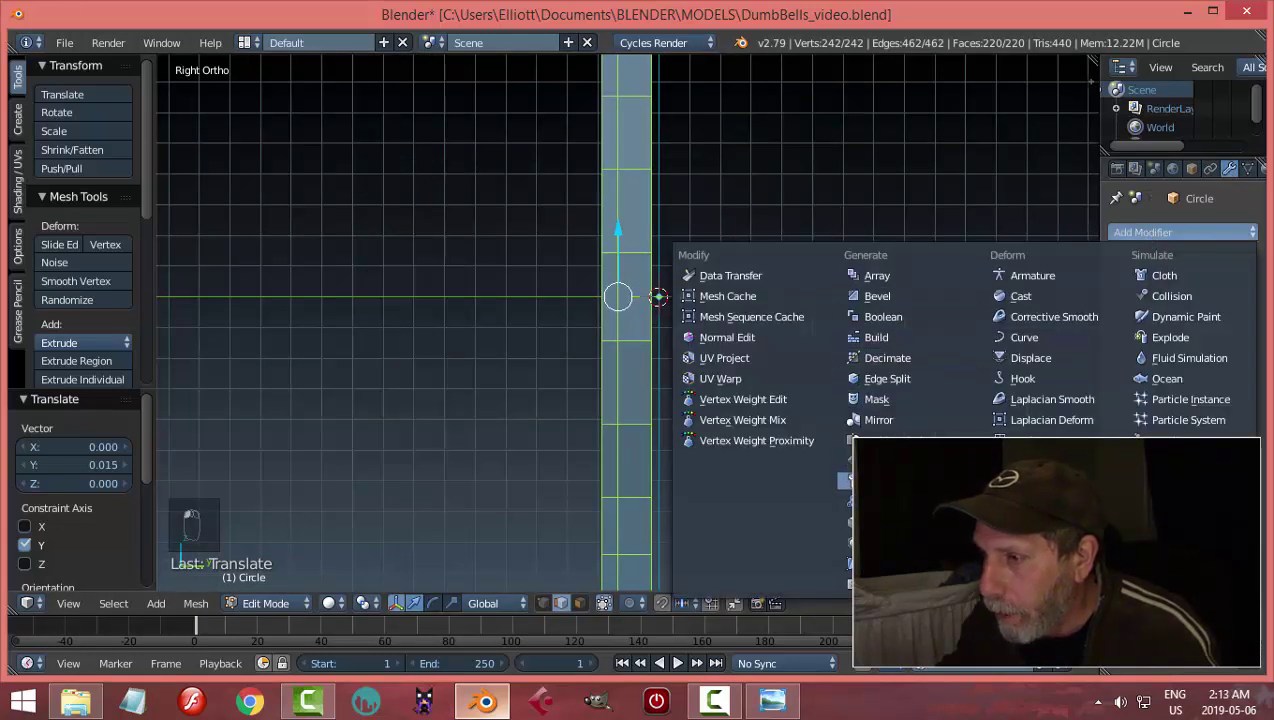
left_click(882, 420)
left_click(1130, 376)
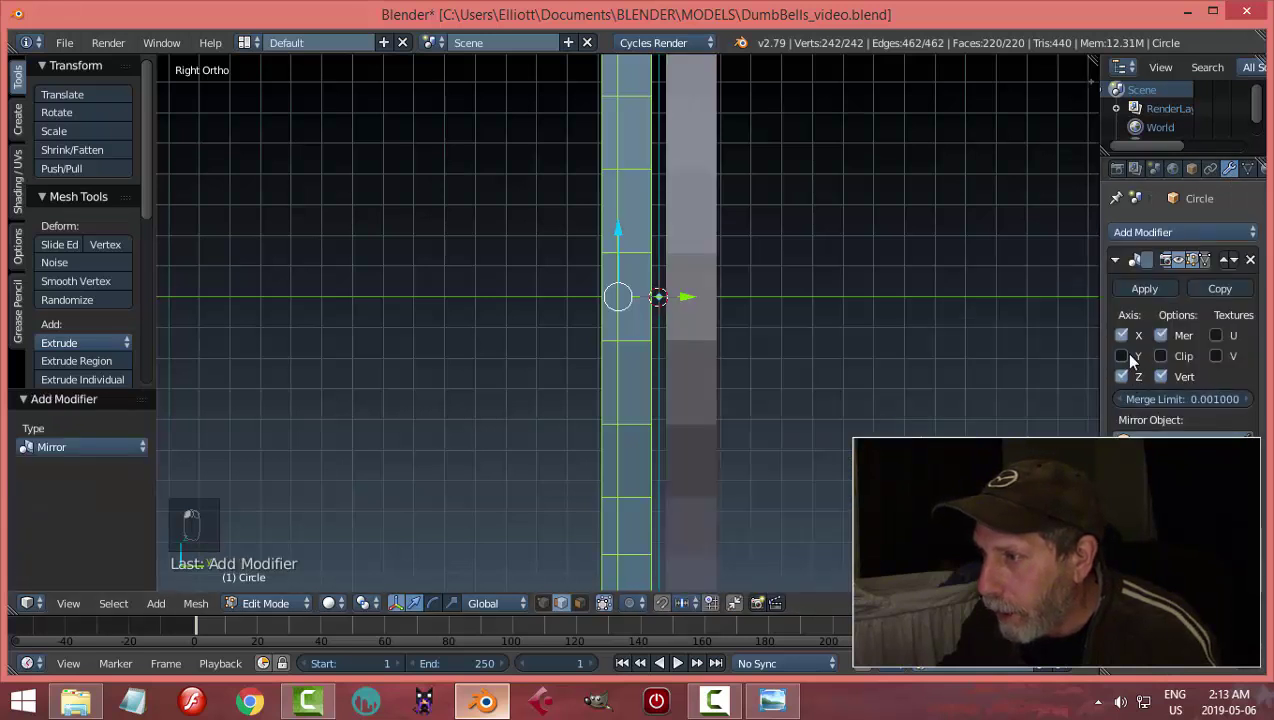
left_click(1161, 357)
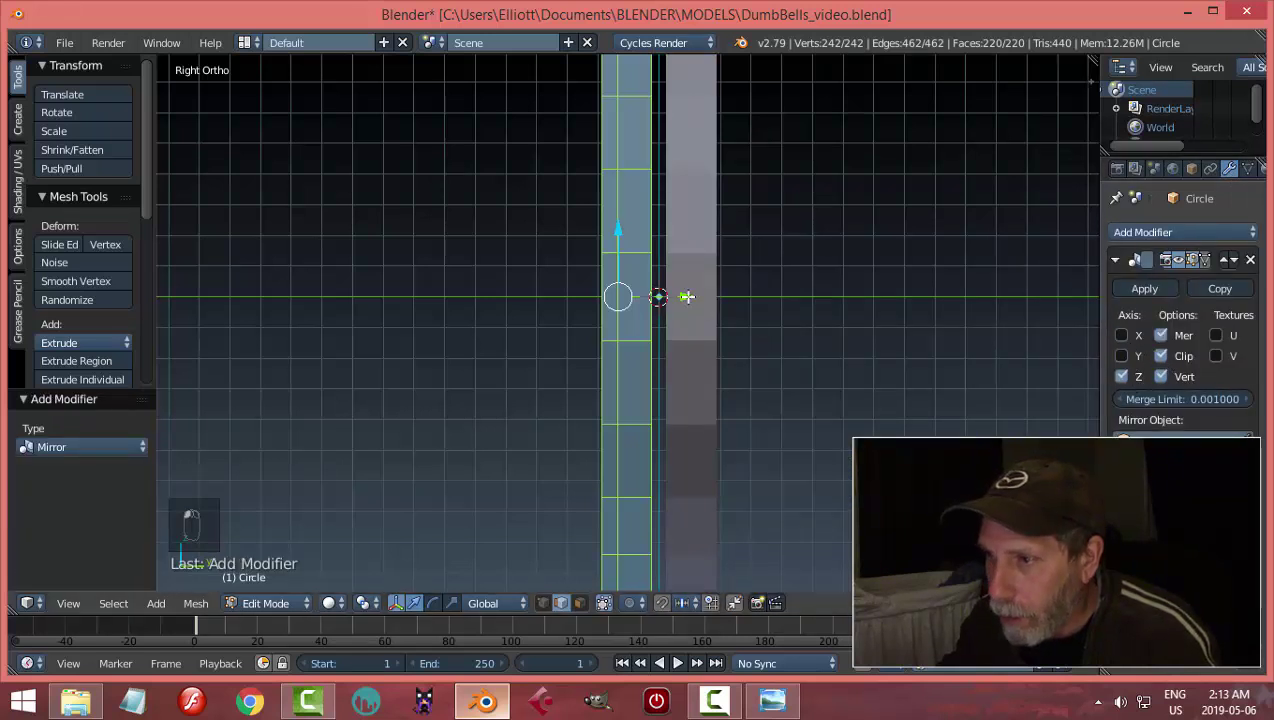
Move the disc mesh about 0.034 along Y until it meets its mirrored half, and clear the selection
key("g")
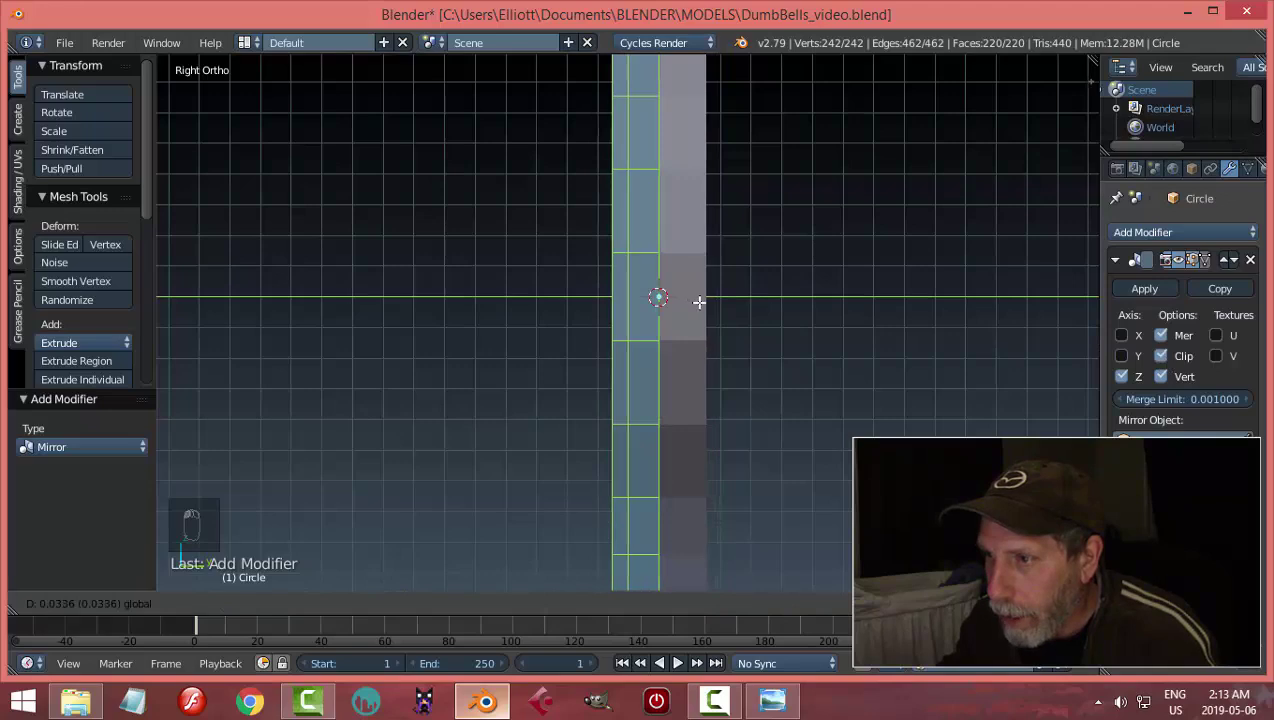
left_click(700, 302)
middle_click_drag(748, 307, 853, 316)
key("a")
Bevel the five front edge loops of the outer rim, hub ring and centre hole with 2 segments and an offset of about 0.014
scroll(796, 330, "up", 3)
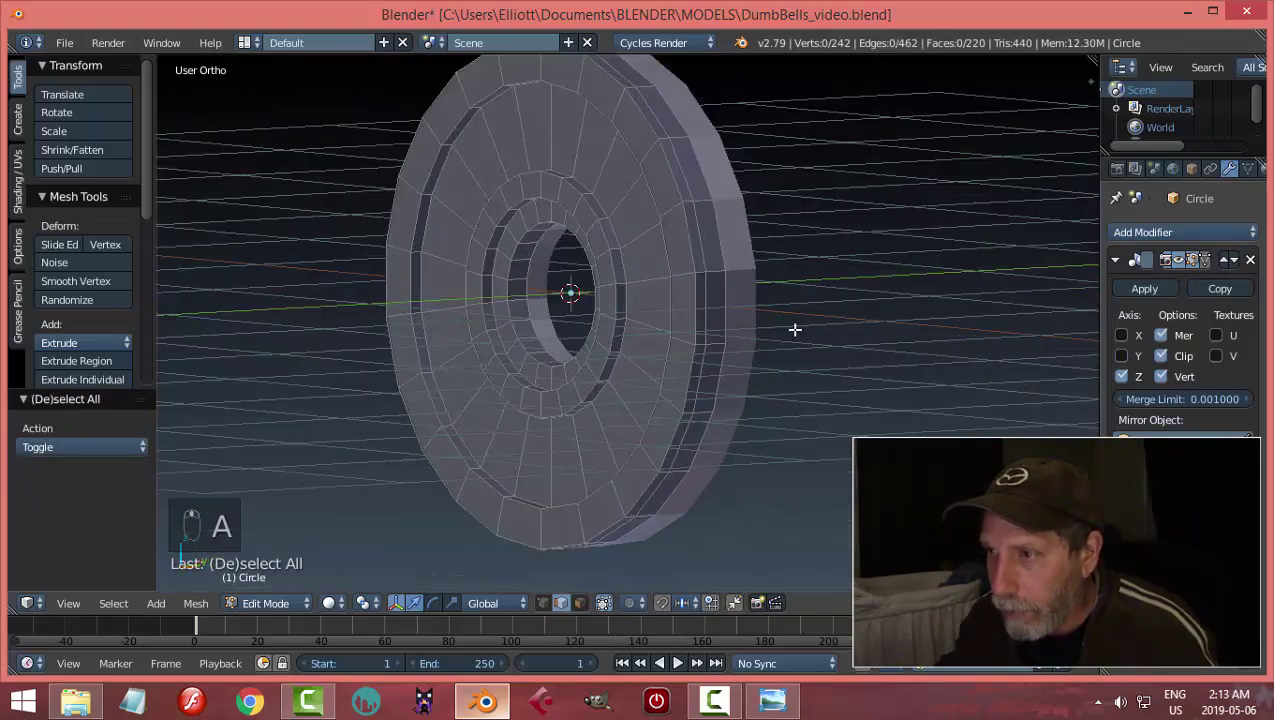
middle_click_drag(812, 372, 827, 261)
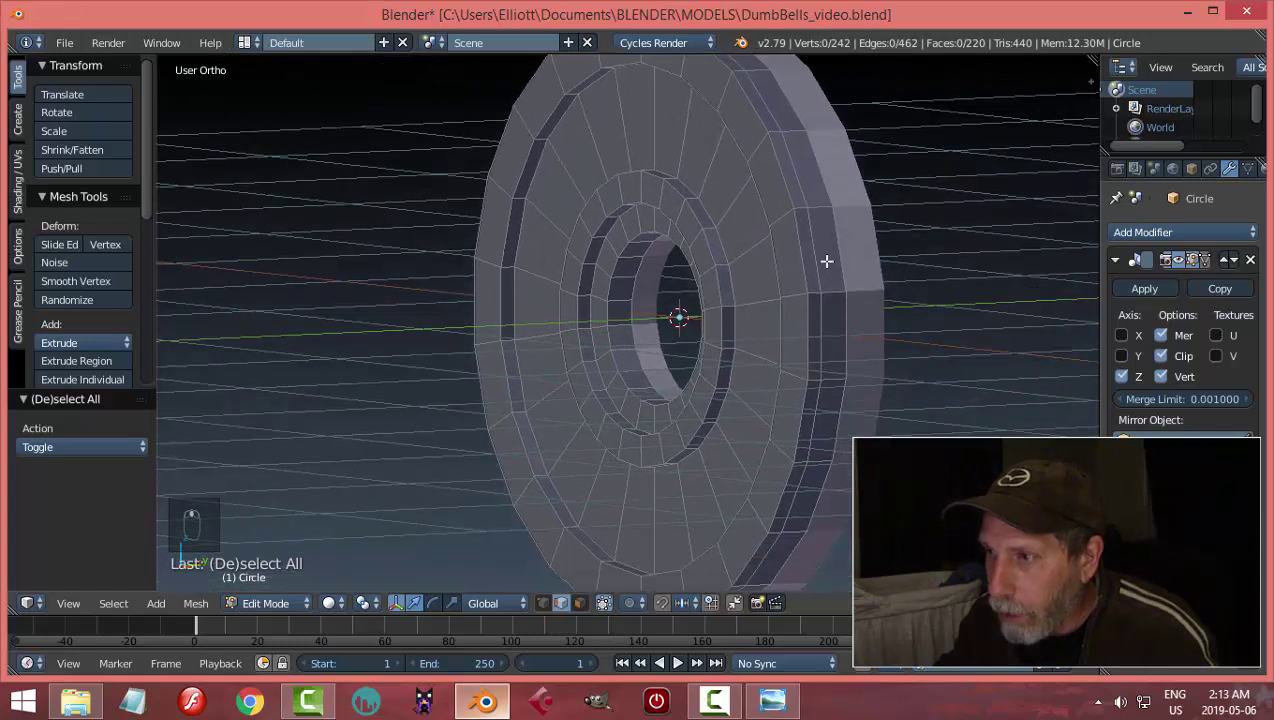
right_click(784, 168, "alt")
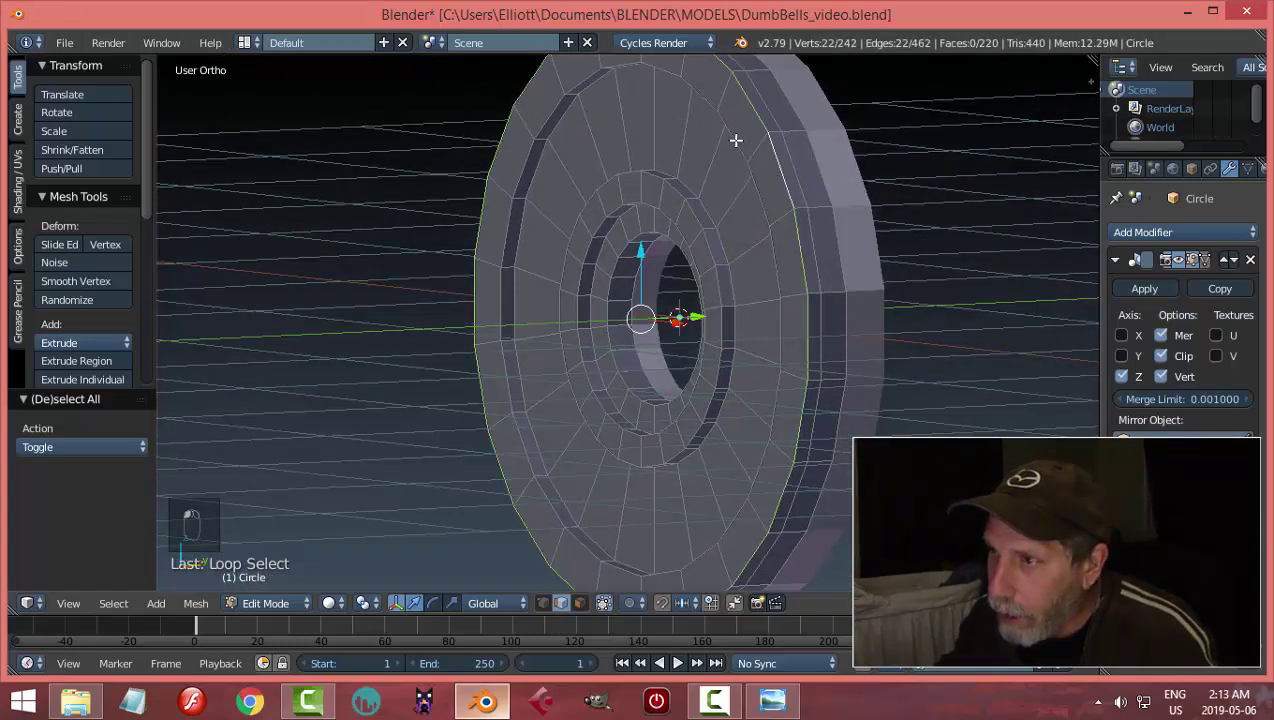
right_click(735, 140, "alt+shift")
right_click(680, 191, "alt+shift")
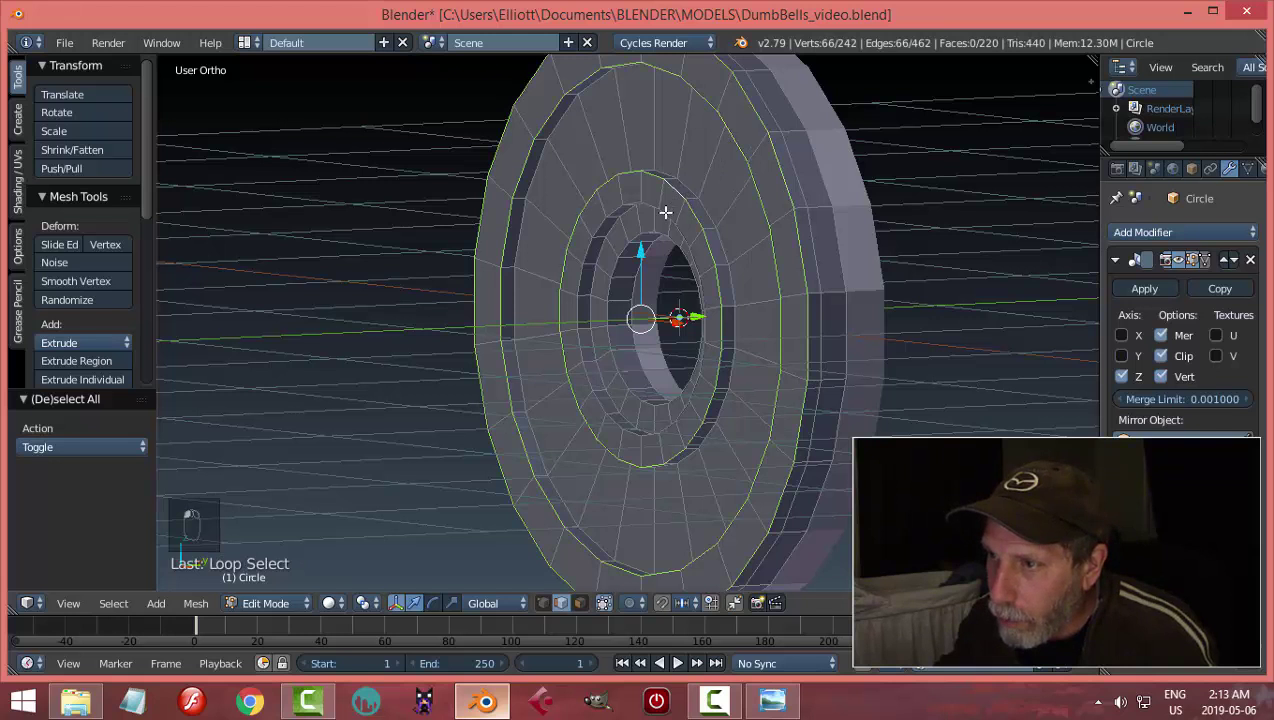
right_click(665, 212, "alt+shift")
right_click(652, 244, "alt+shift")
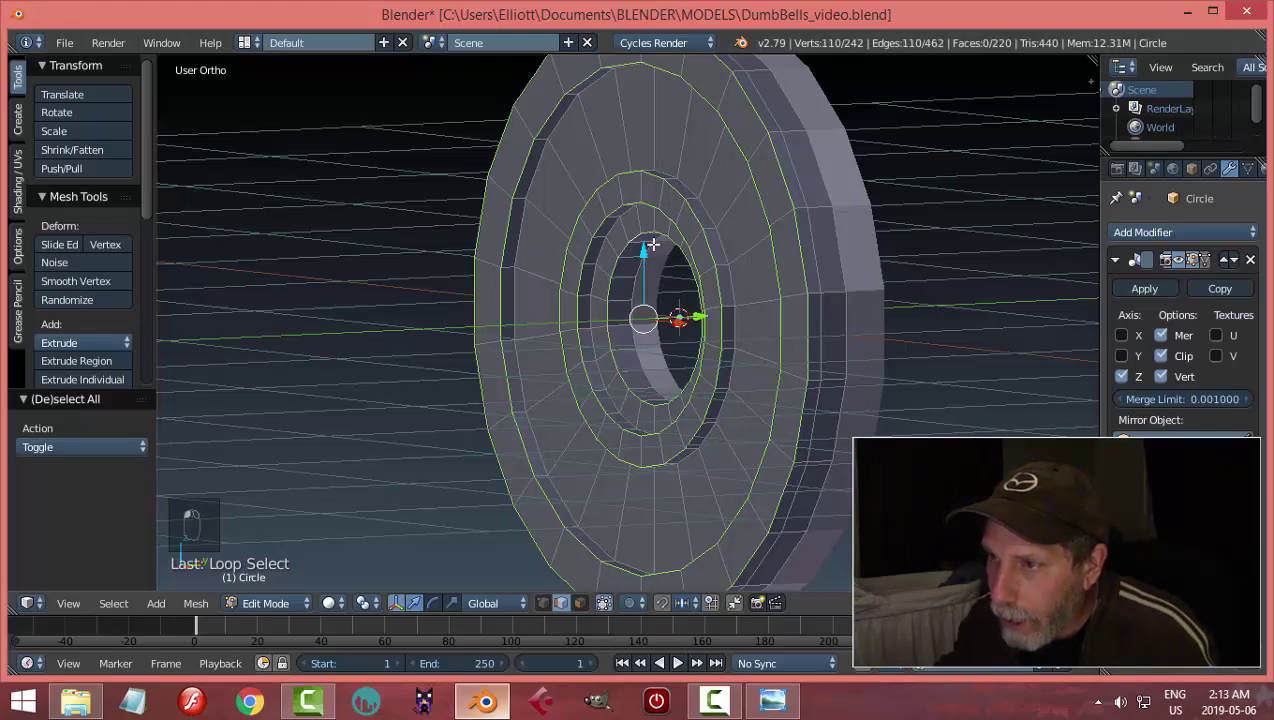
key("ctrl+b")
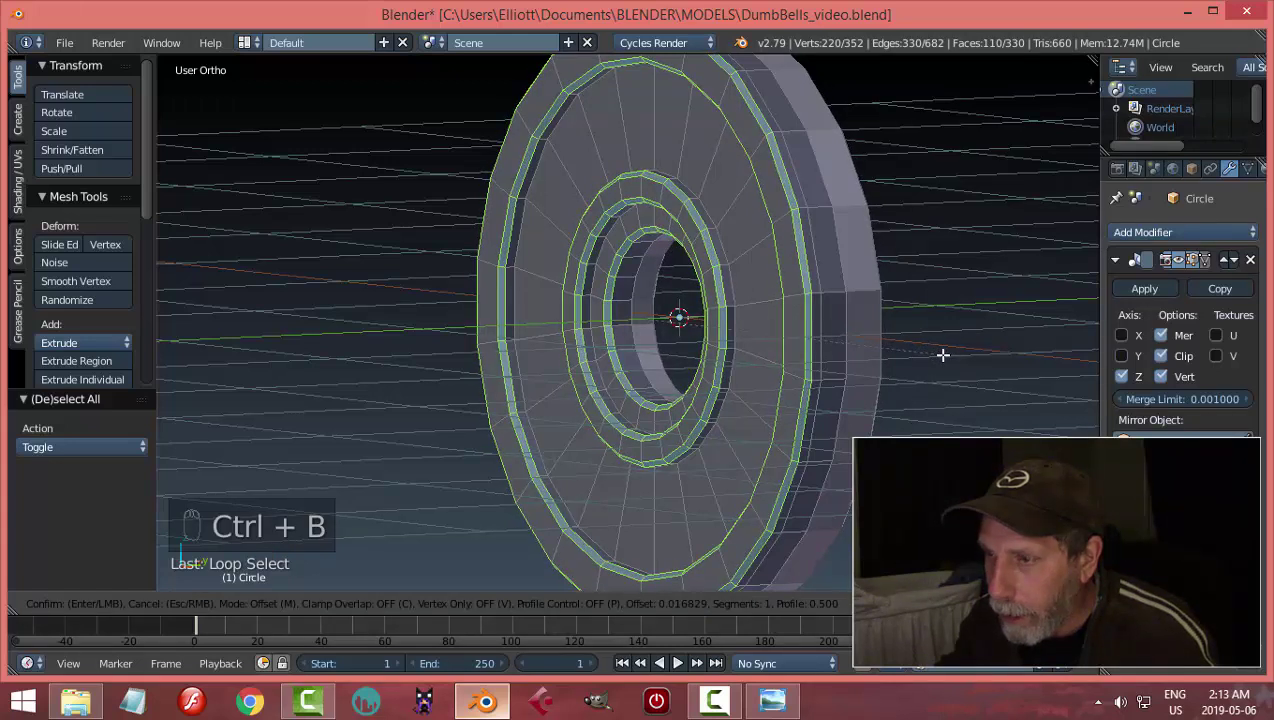
scroll(941, 355, "up", 1)
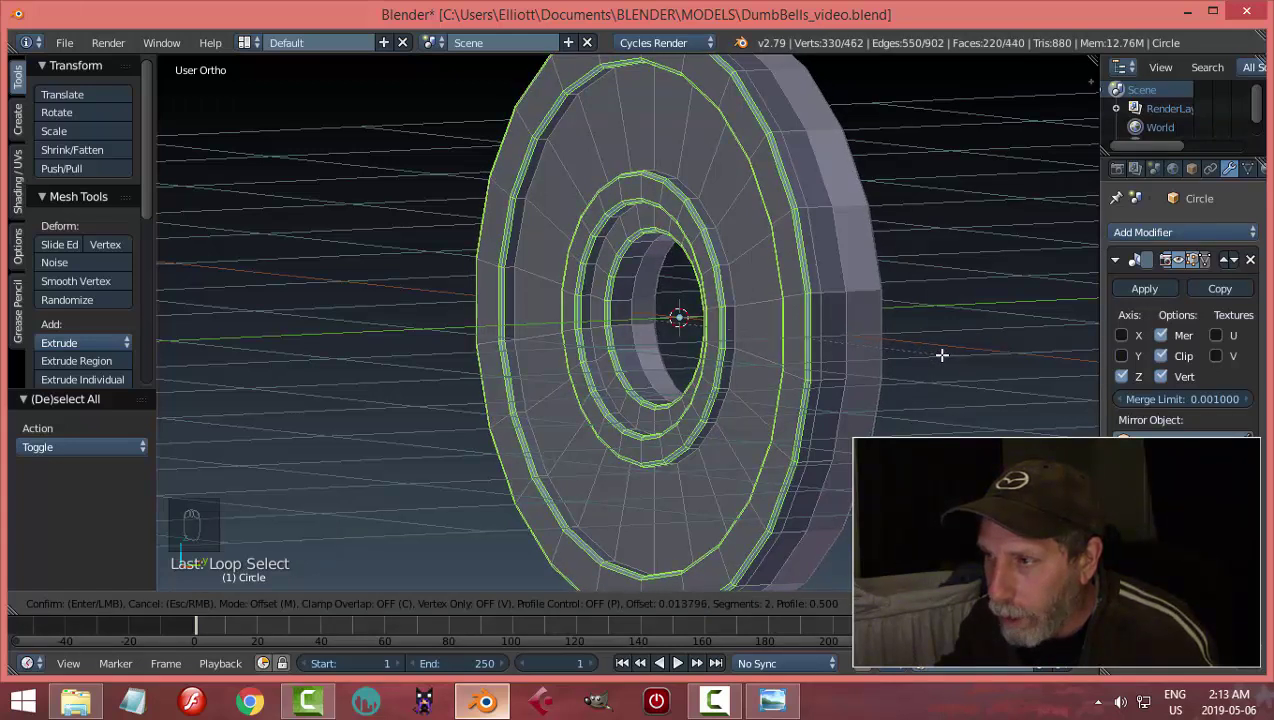
left_click(941, 355)
key("a")
key("Tab")
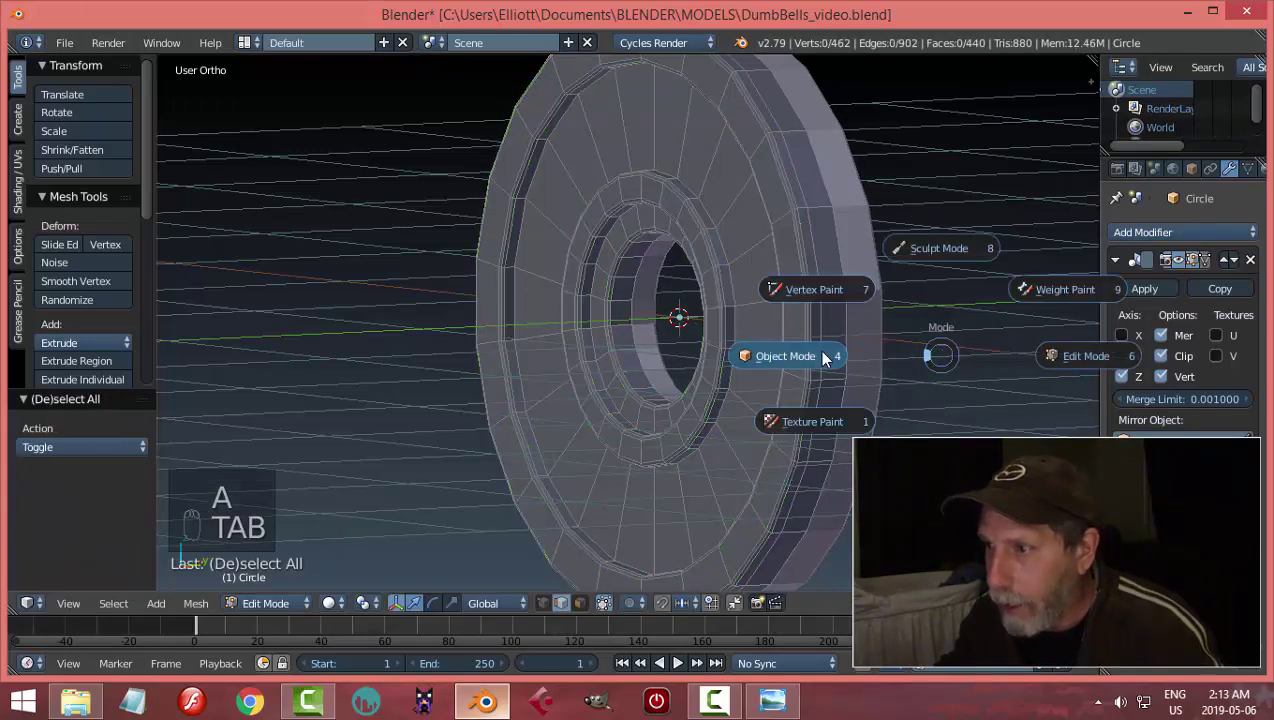
Add a Subdivision Surface modifier to the disc with 2 view subdivisions
middle_click_drag(871, 314, 920, 314)
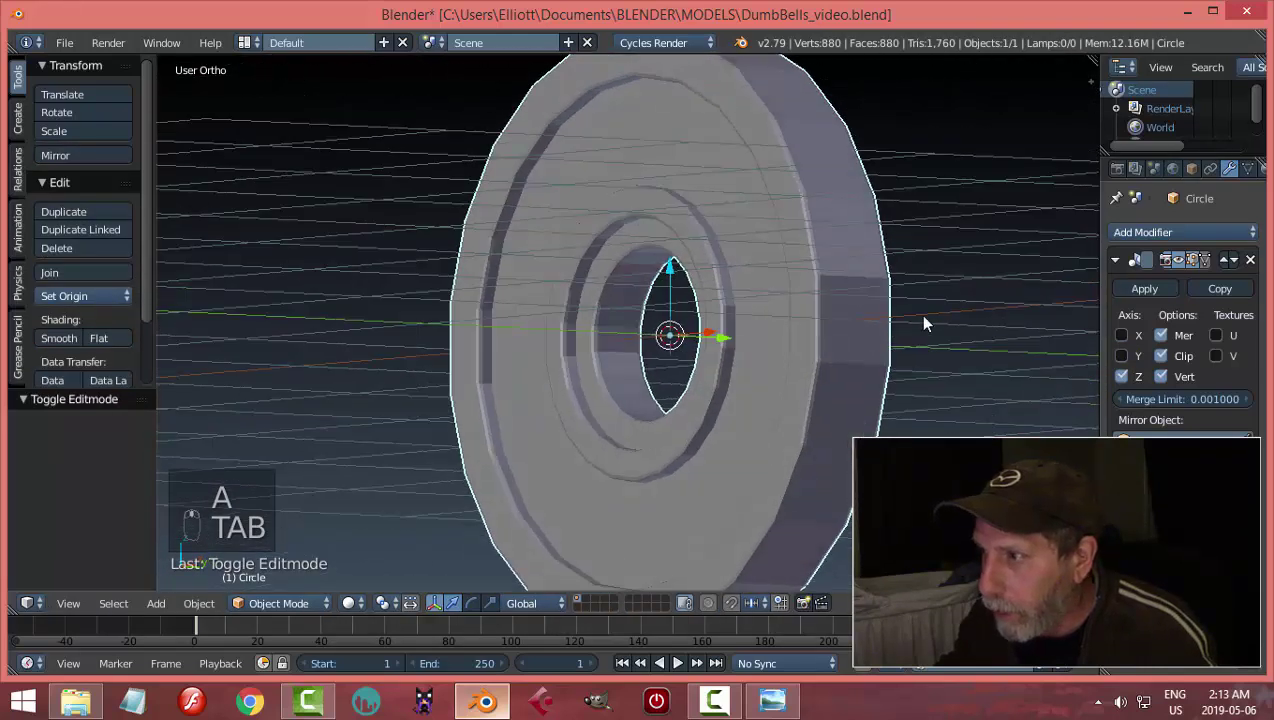
left_click(1116, 261)
left_click(1119, 231)
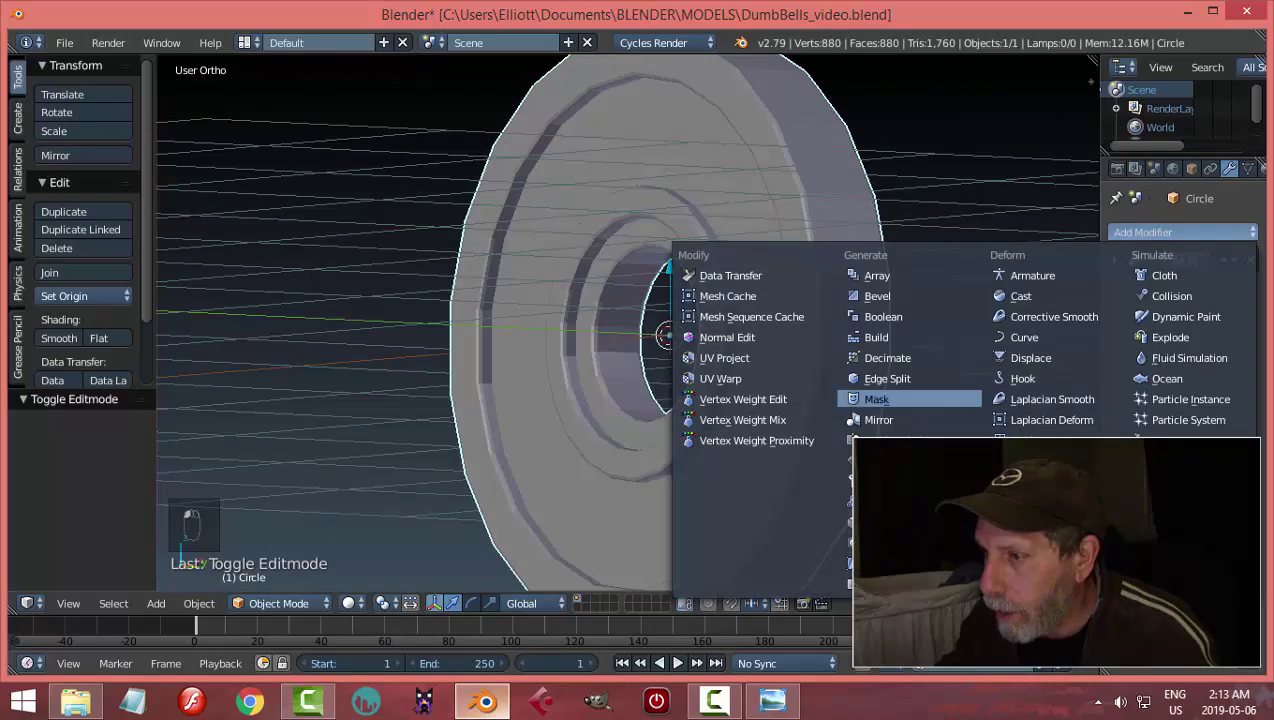
left_click(870, 542)
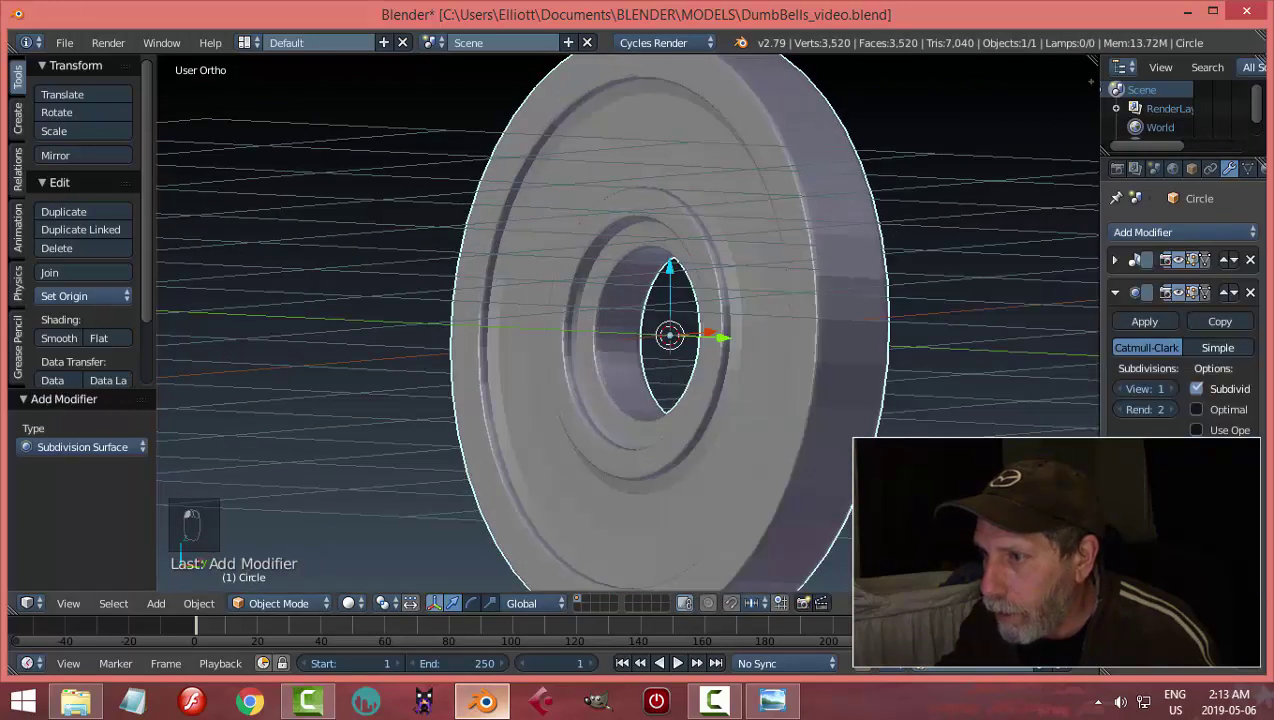
left_click(1163, 390)
middle_click_drag(1080, 370, 940, 378)
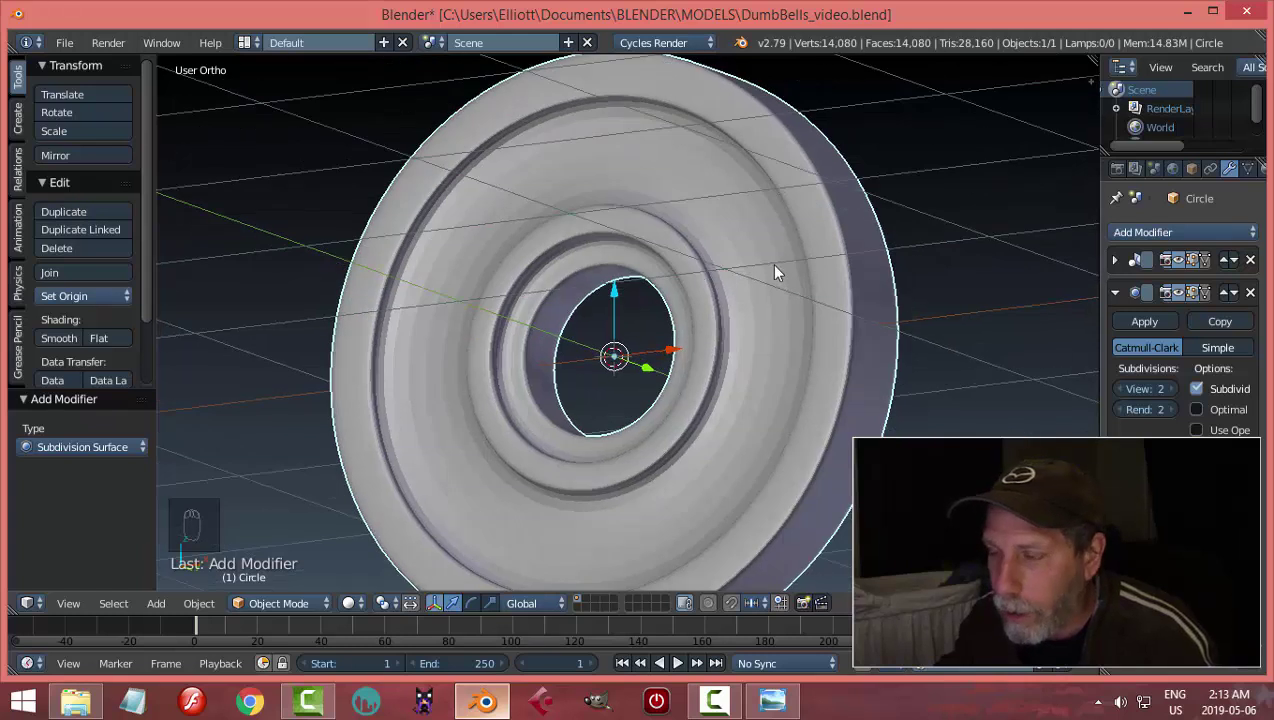
Add two loop cuts on the wide recessed face, one slid close to the outer rim and one close to the hub ring
key("Tab")
middle_click_drag(752, 296, 747, 260)
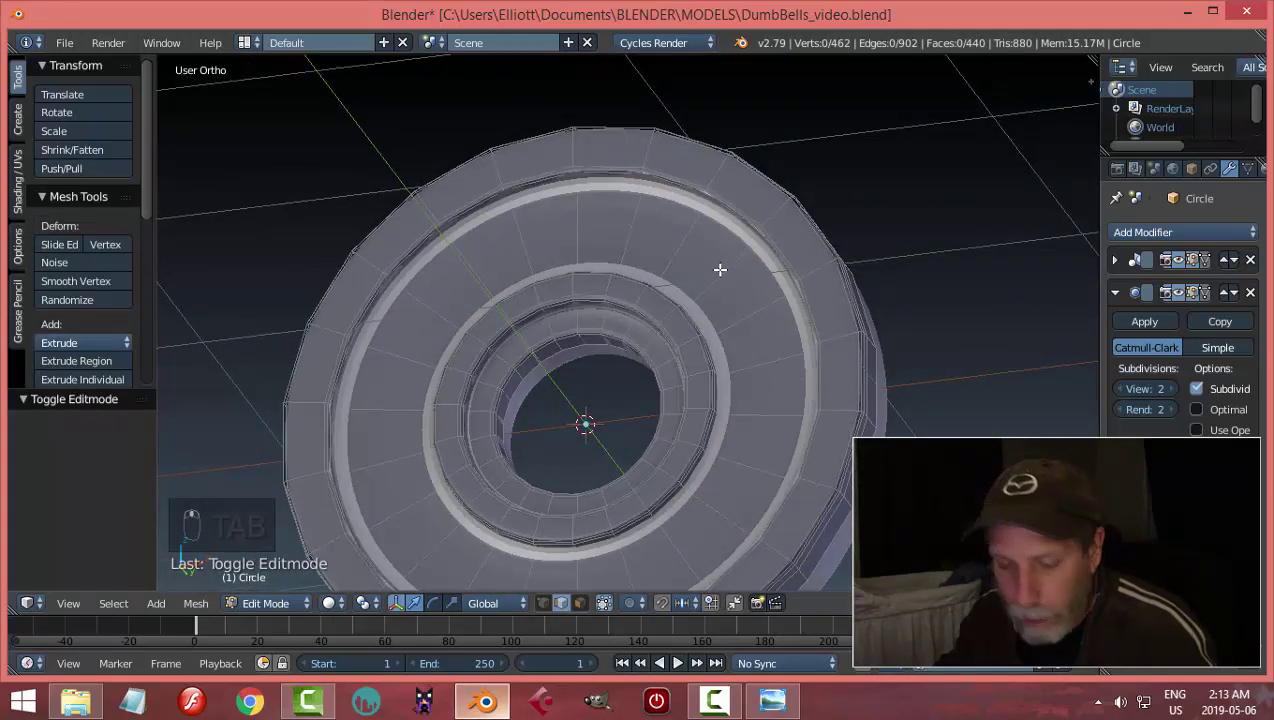
key("ctrl+r")
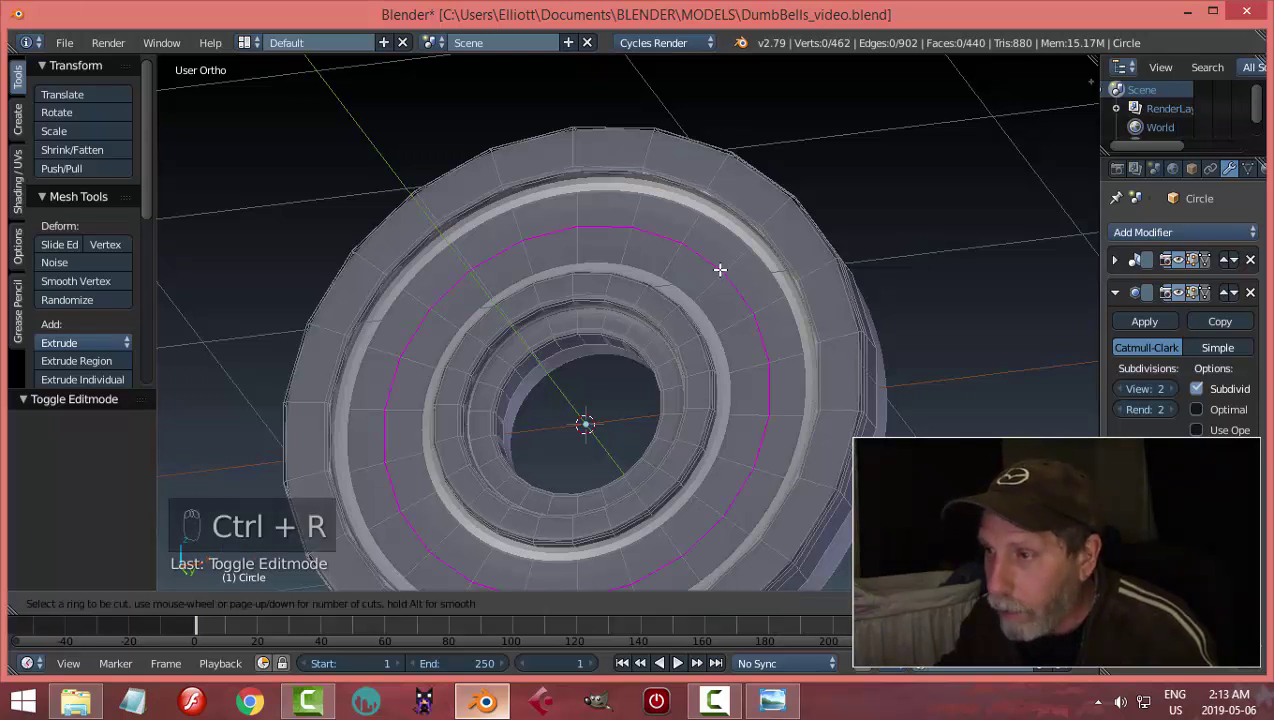
left_click(720, 264)
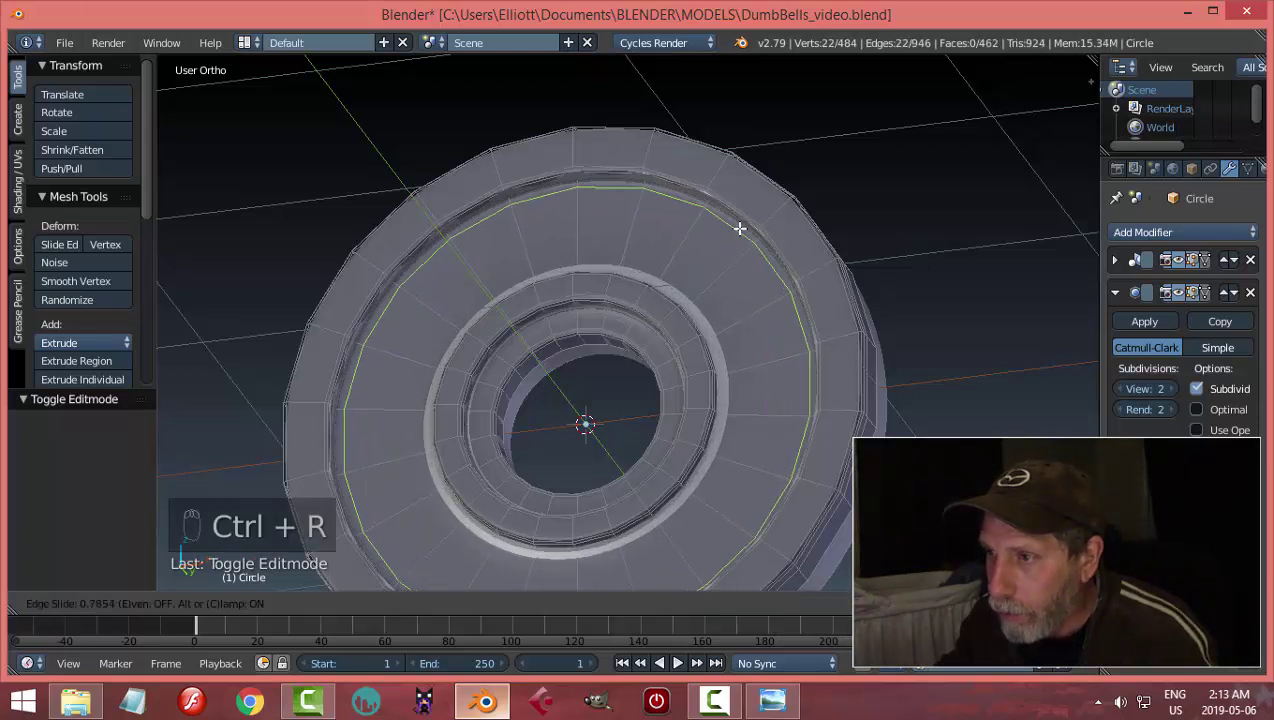
left_click(738, 224)
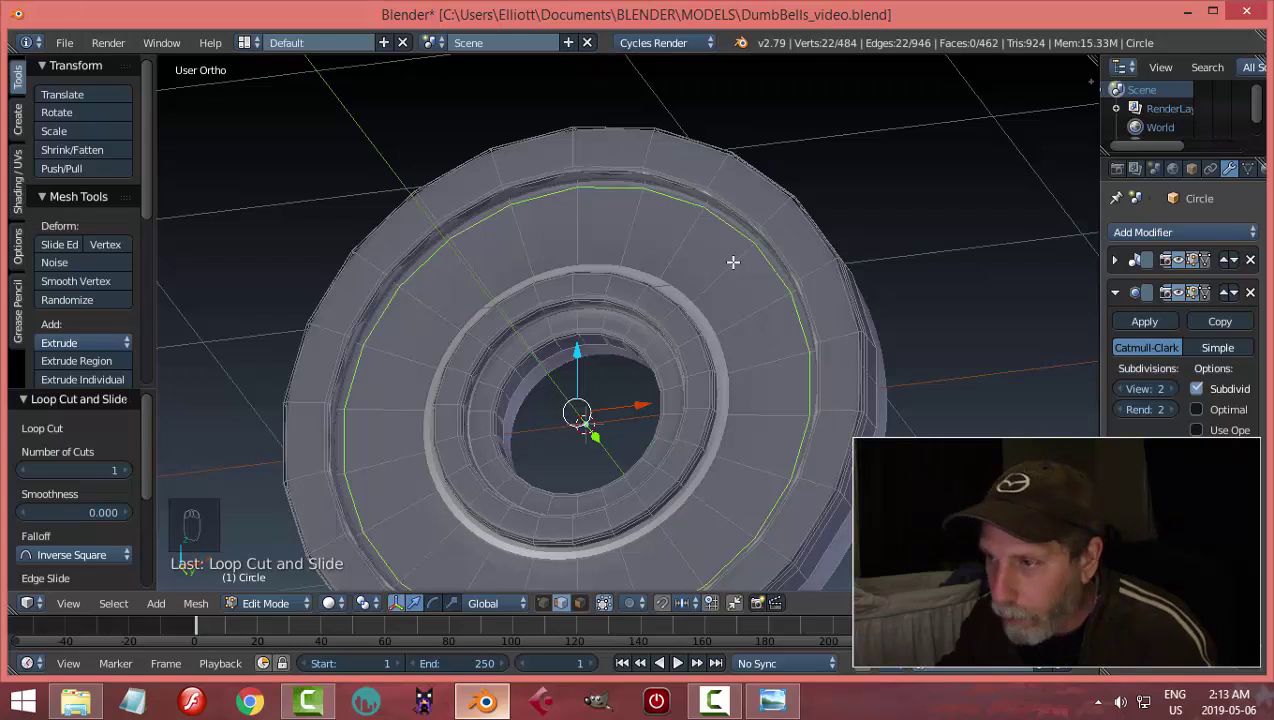
key("ctrl+r")
left_click(729, 268)
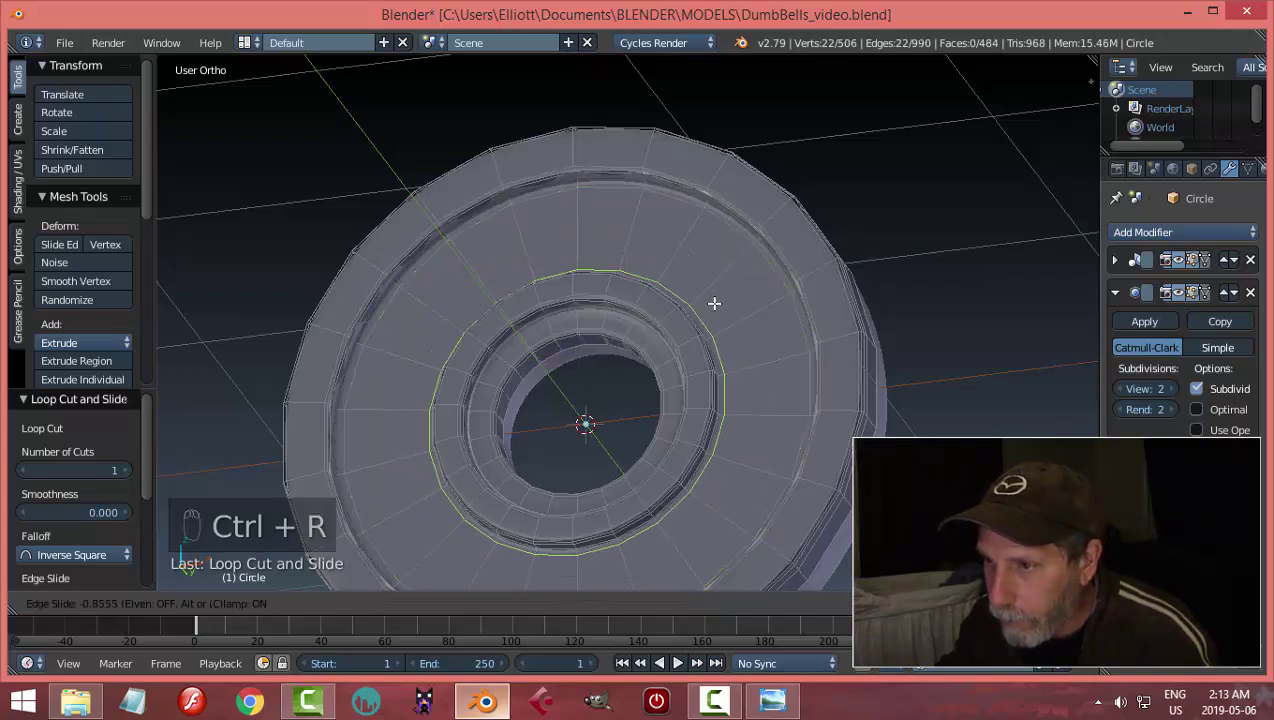
left_click(714, 303)
Add a loop cut on the innermost recessed ring, between the hub ring and the centre hole, slid towards the hole
middle_click_drag(762, 299, 597, 428)
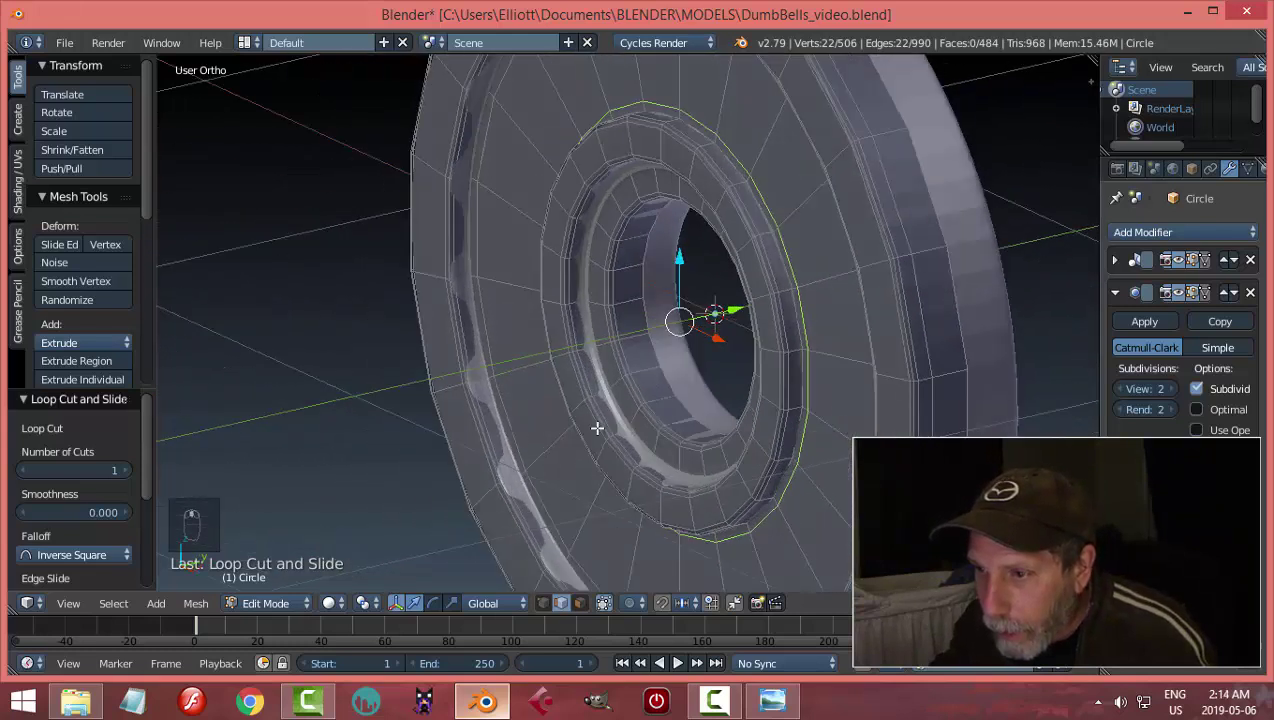
key("ctrl+r")
left_click(595, 303)
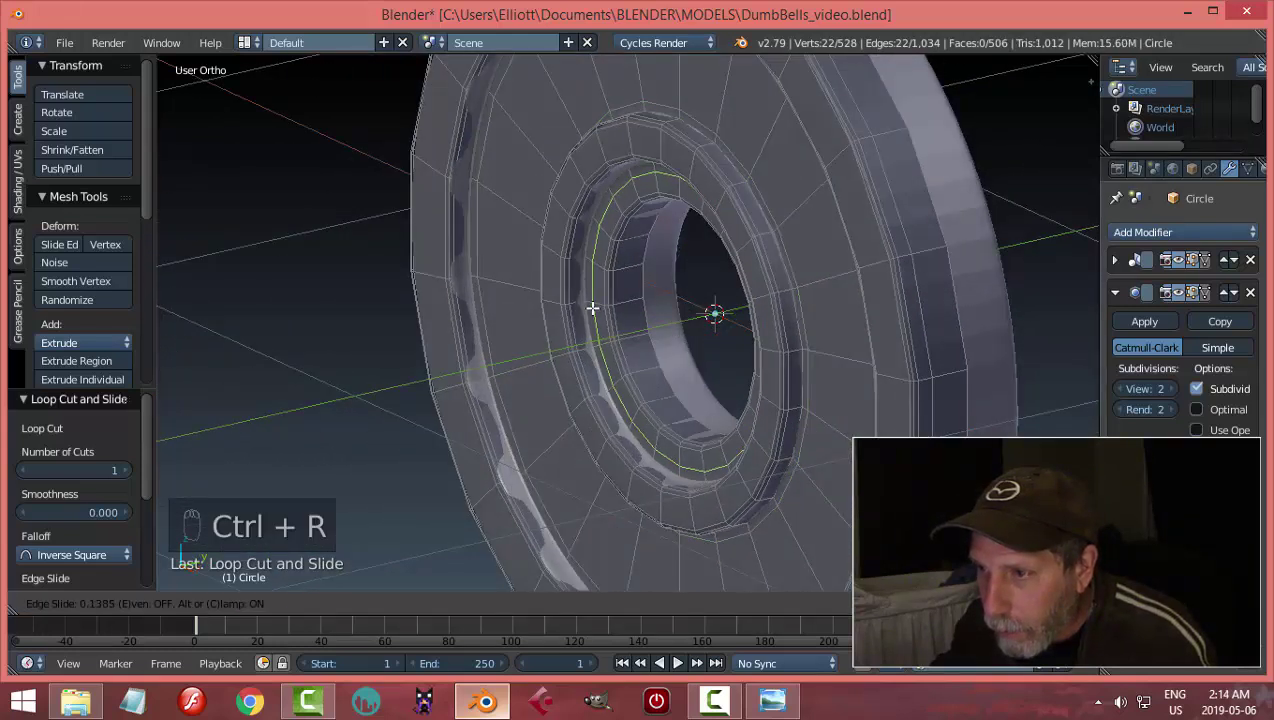
left_click(607, 316)
Return to Object Mode and shade the disc smooth
key("Tab")
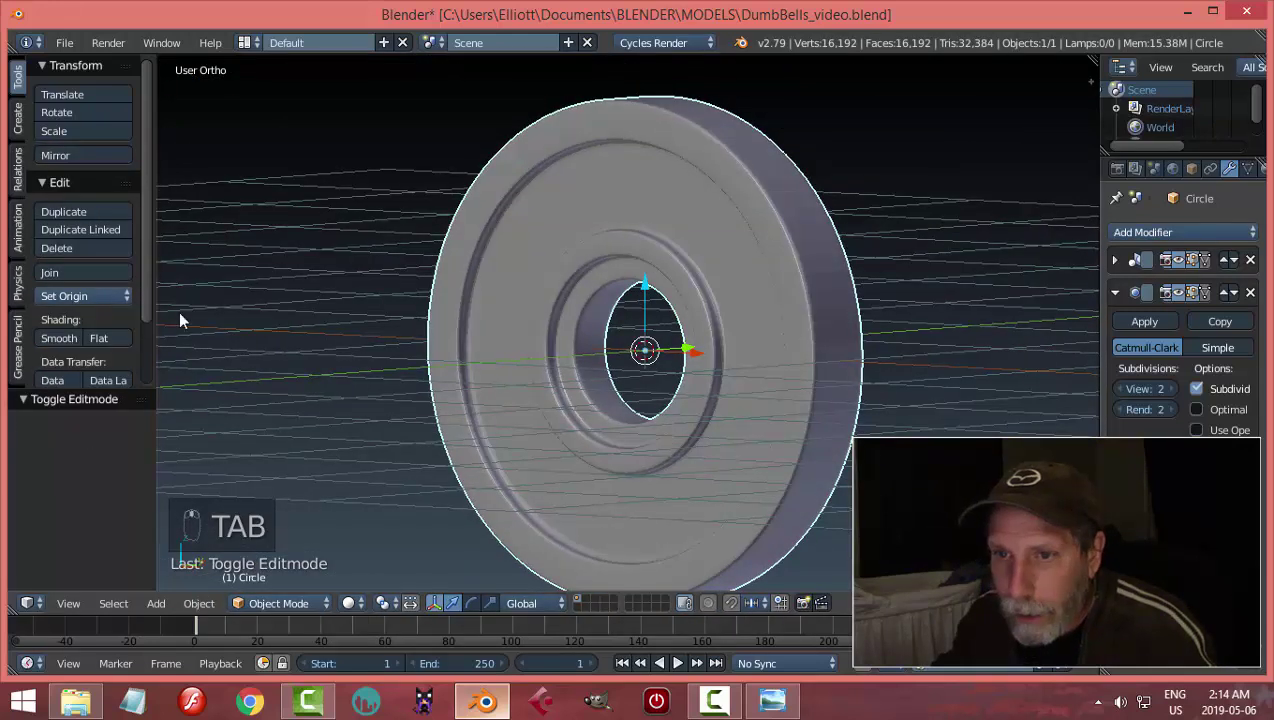
left_click(58, 338)
middle_click_drag(700, 372, 791, 388)
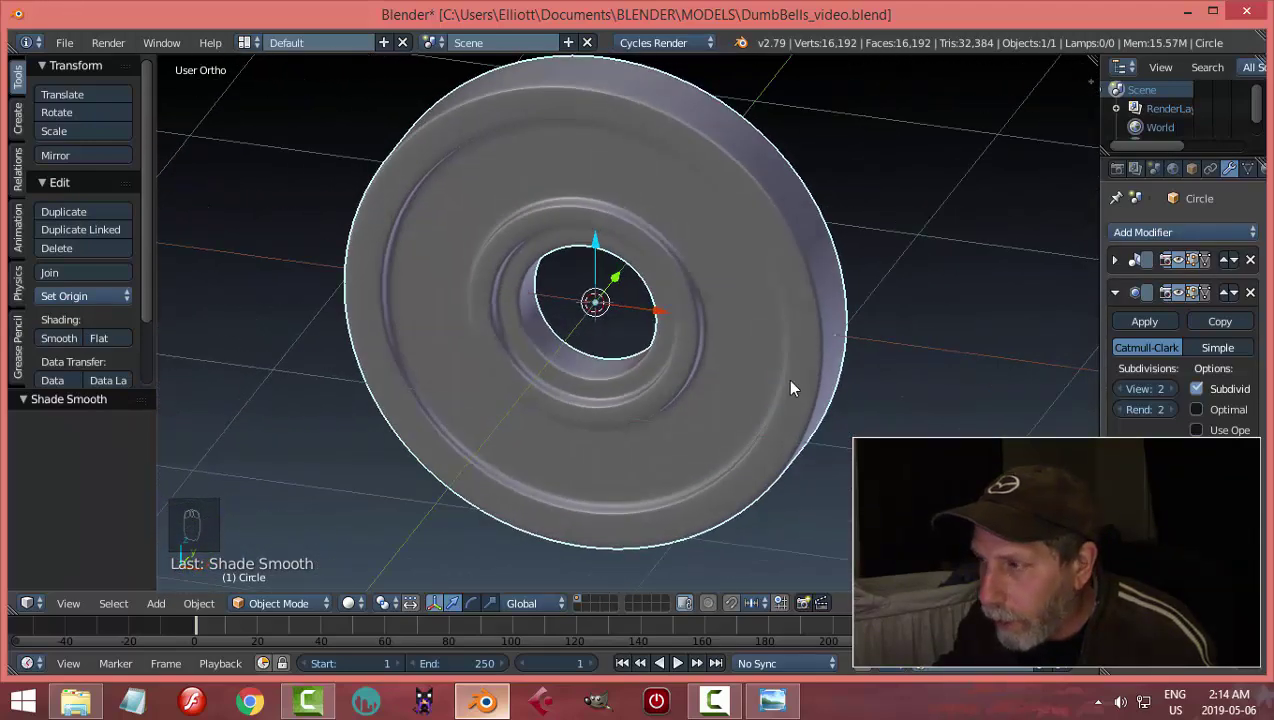
Apply the Mirror modifier, keeping the Subdivision Surface modifier live
left_click(1115, 292)
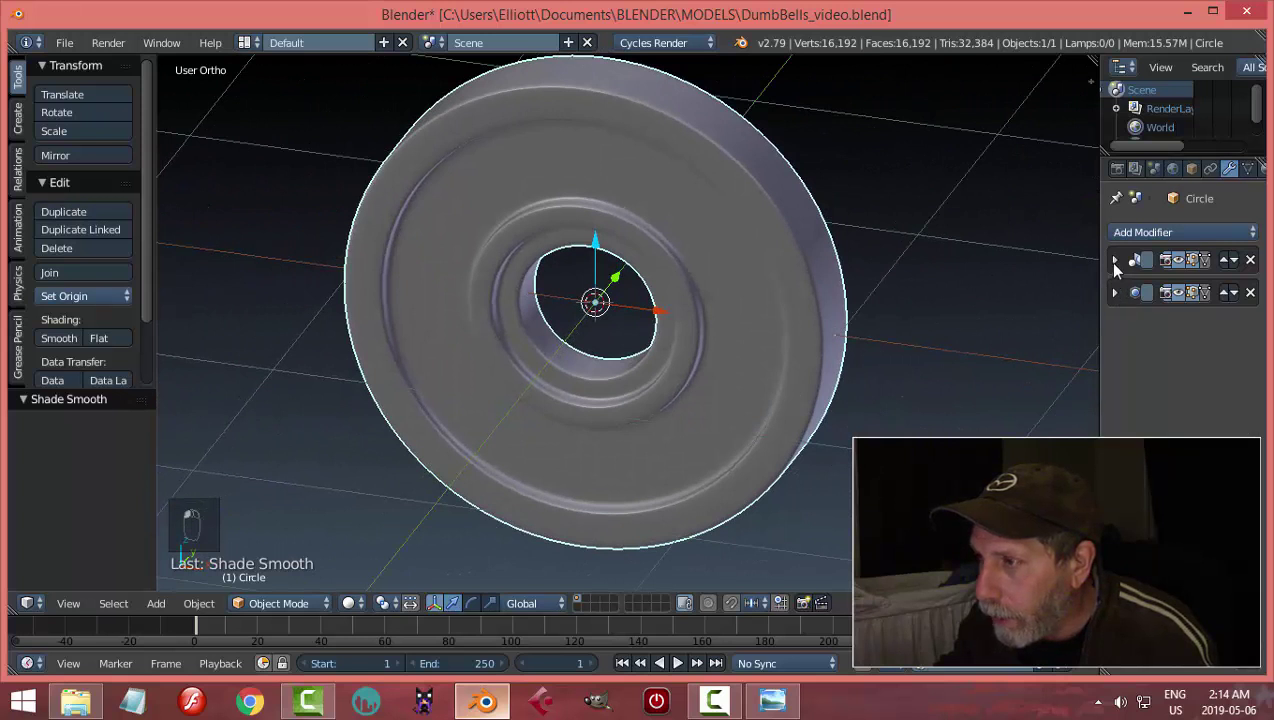
left_click(1115, 260)
left_click(1135, 289)
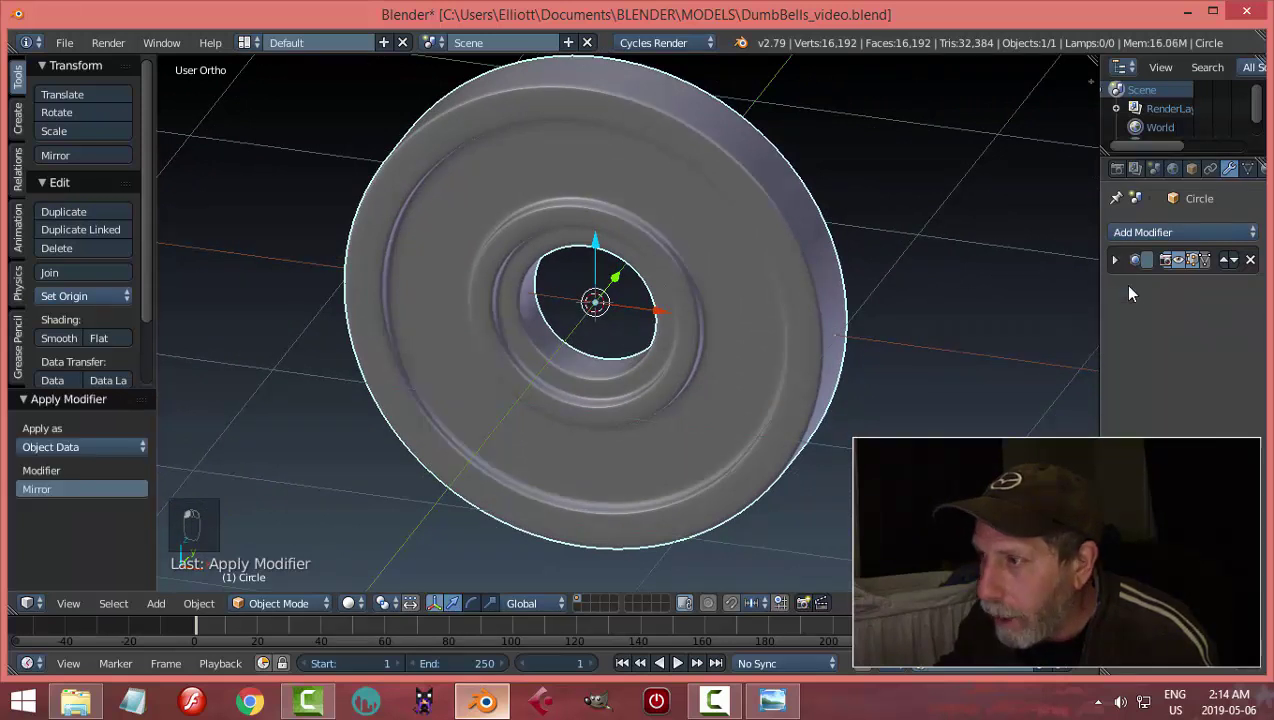
Remove doubles from the disc's entire mesh in Edit Mode, clear the selection and return to Object Mode
key("Tab")
left_click(868, 347)
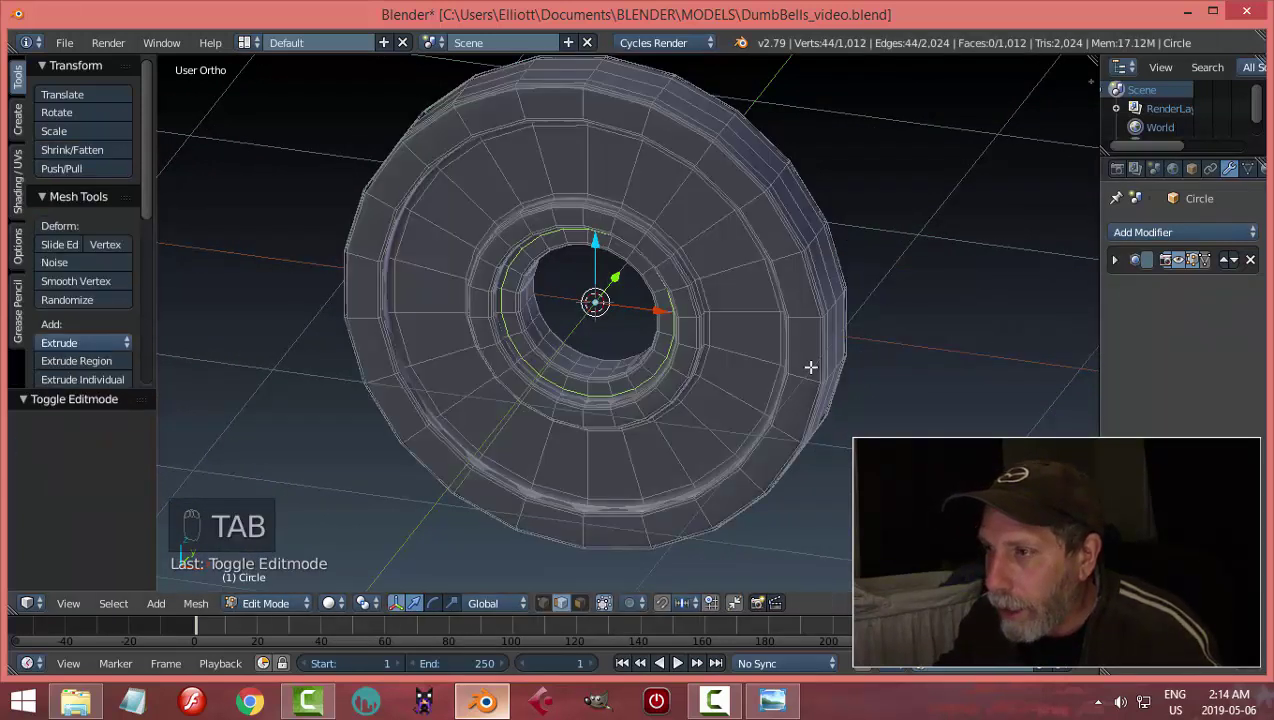
key("a")
key("a")
key("a")
key("w")
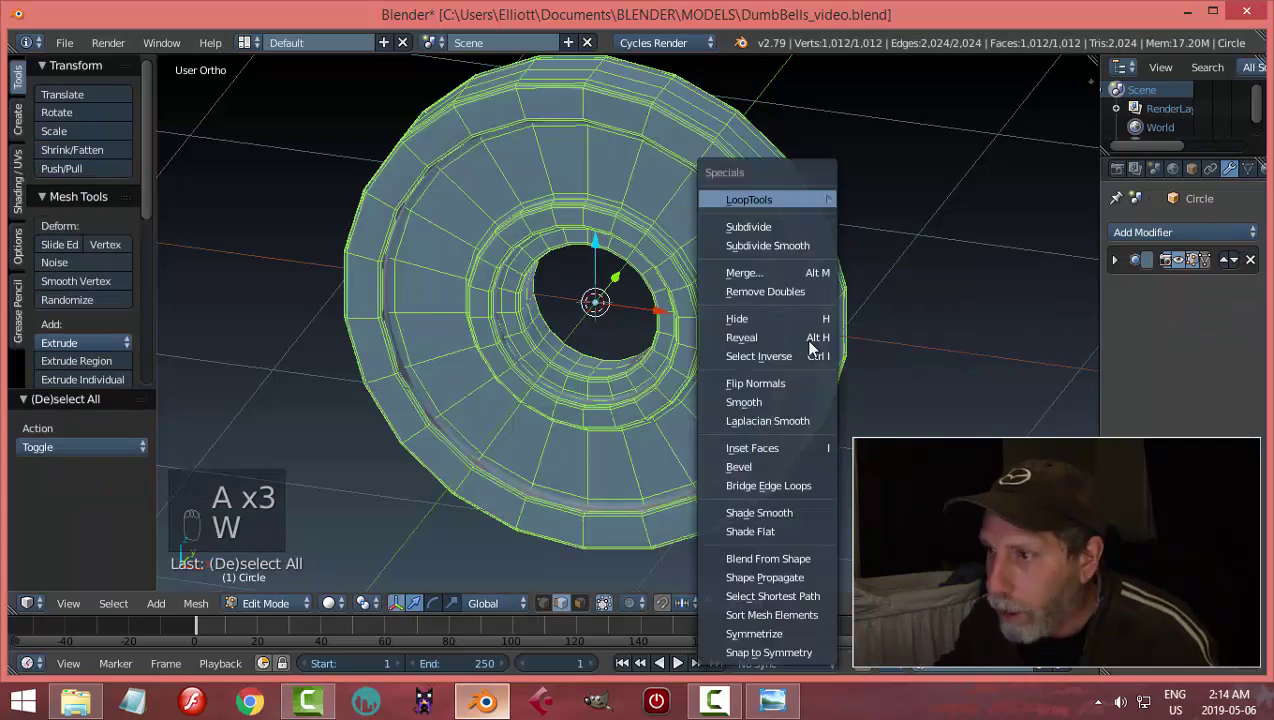
left_click(781, 291)
key("a")
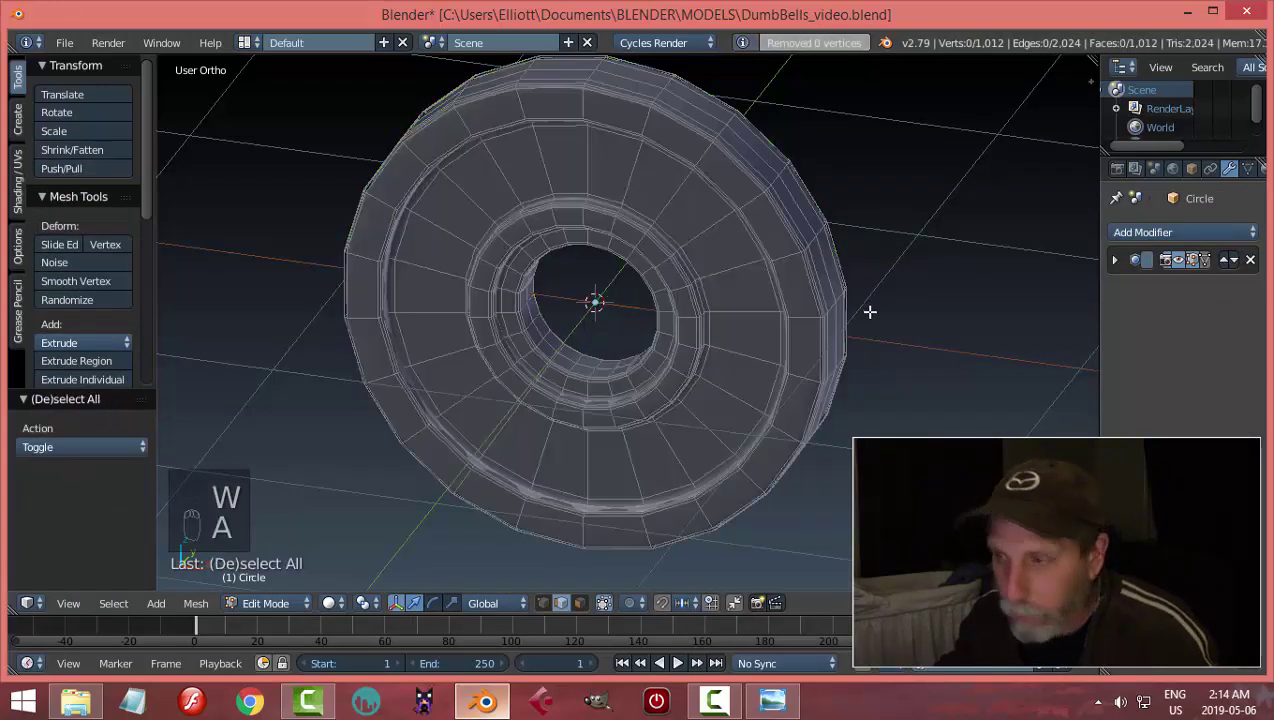
key("Tab")
left_click(755, 345)
Separate the middle edge loop inside the centre hole into its own object and return to Object Mode
middle_click_drag(764, 303, 667, 268)
key("Tab")
left_click(737, 337)
right_click(672, 250, "alt")
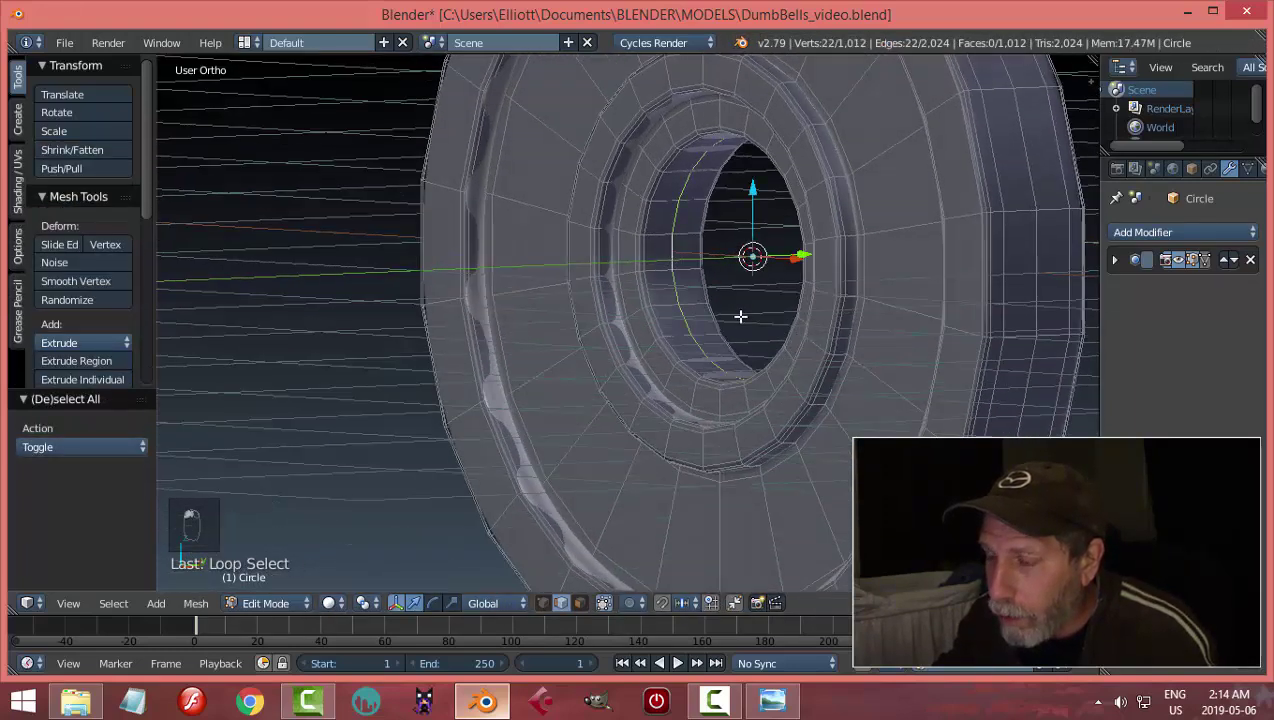
middle_click_drag(740, 316, 758, 297)
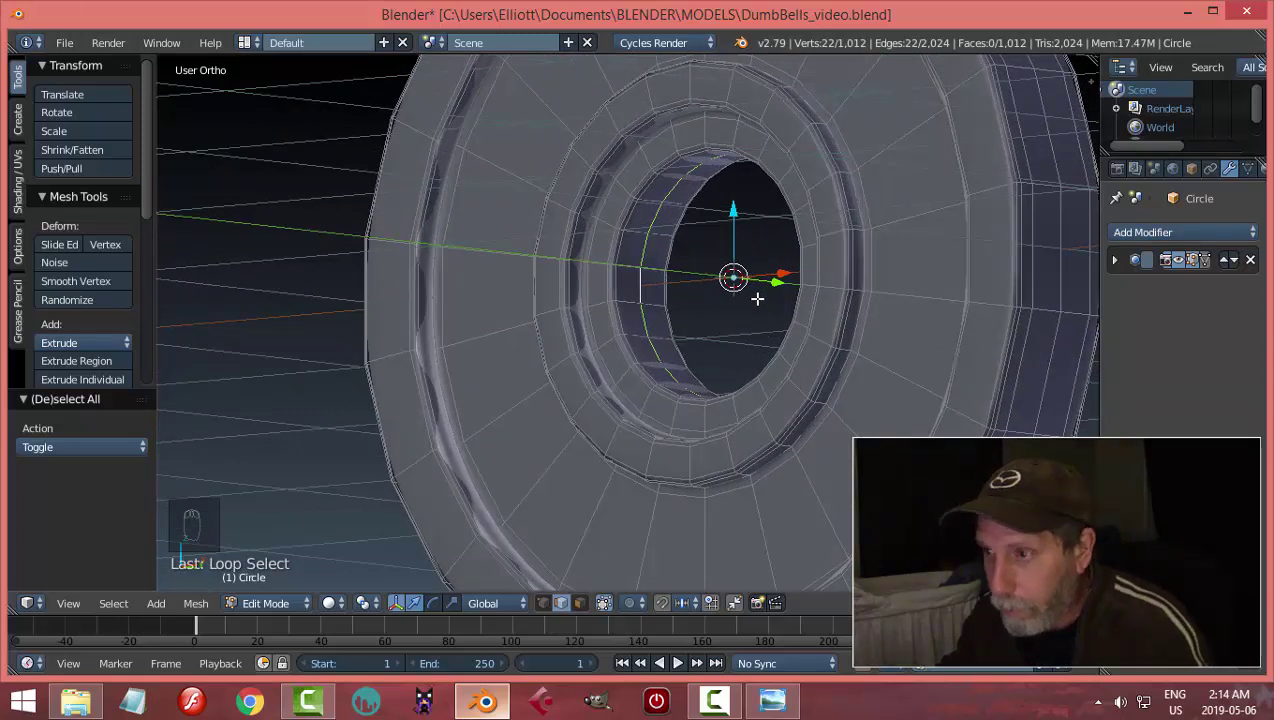
key("p")
left_click(757, 298)
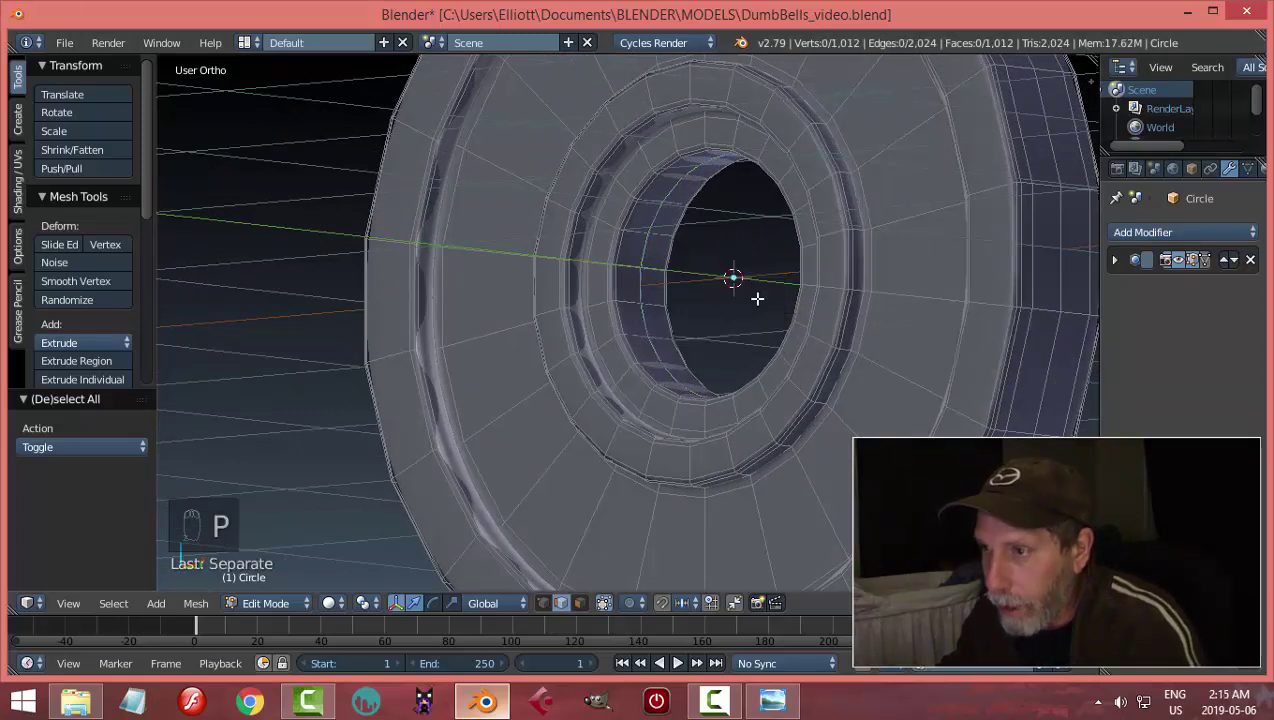
key("Tab")
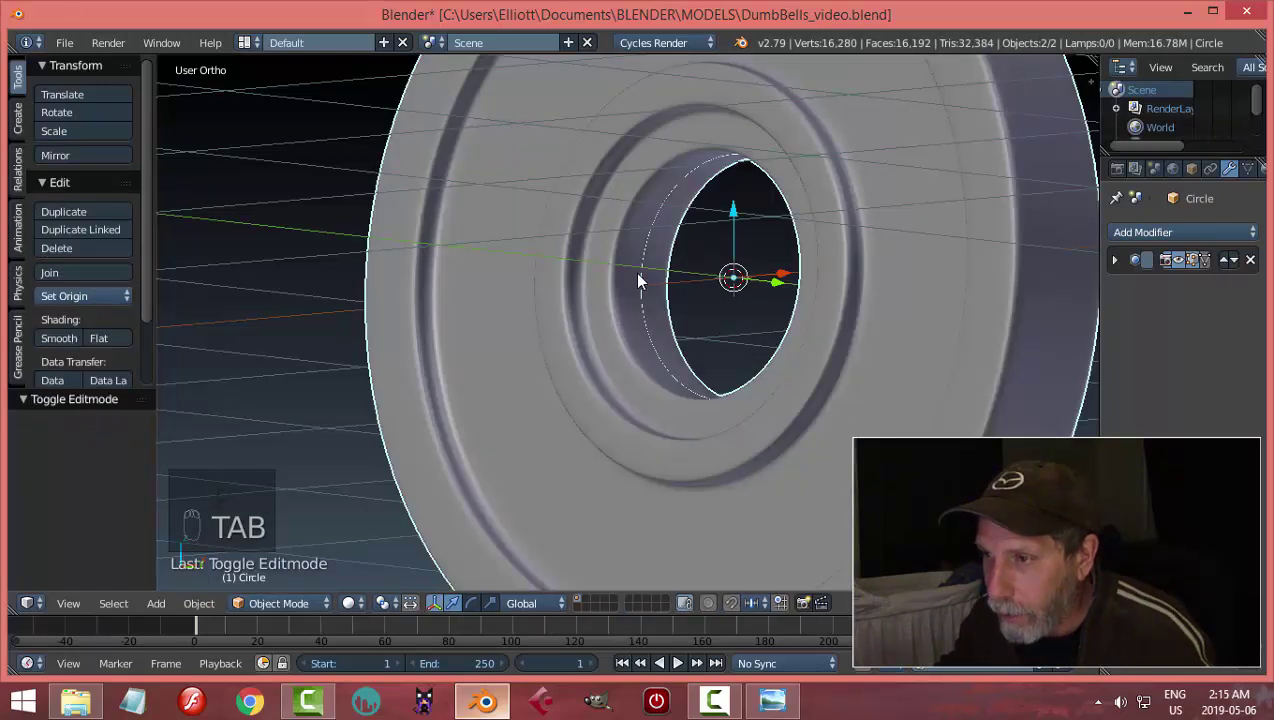
Move the separated hole loop out of the disc along Y by about 0.304
right_click(646, 280)
middle_click_drag(650, 287, 839, 283)
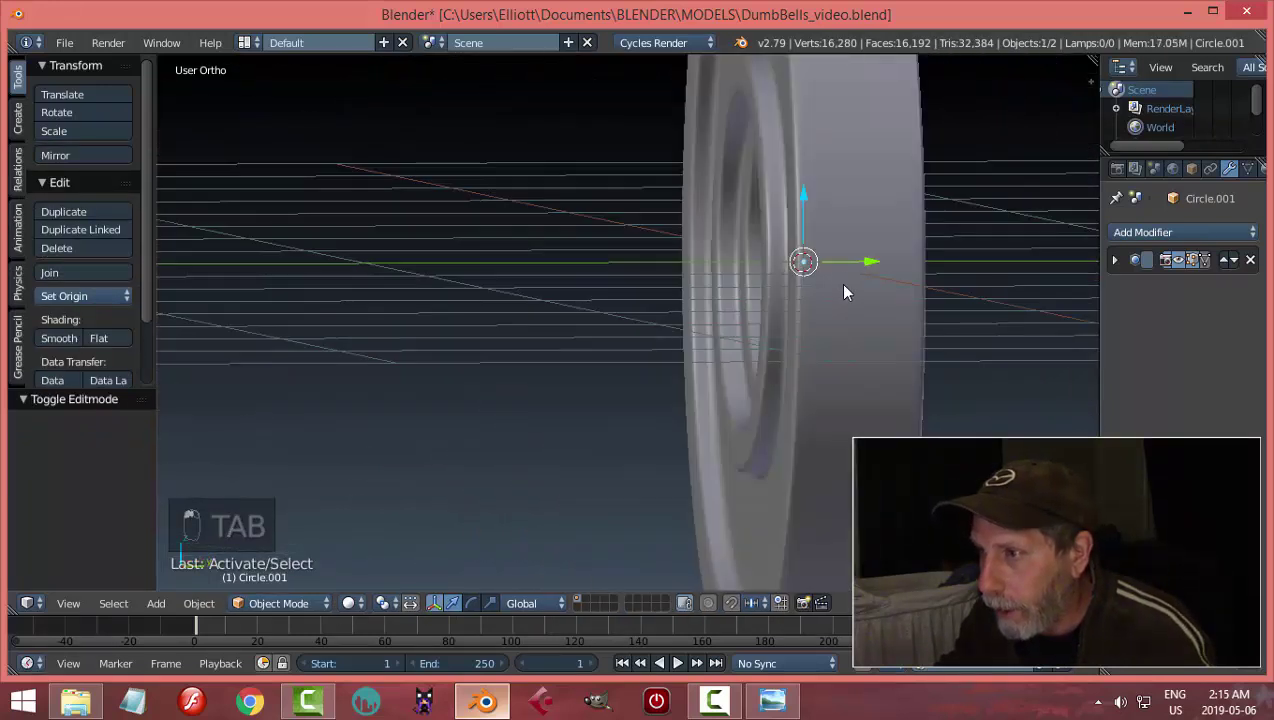
left_click_drag(880, 265, 1012, 273)
middle_click_drag(1012, 273, 988, 344)
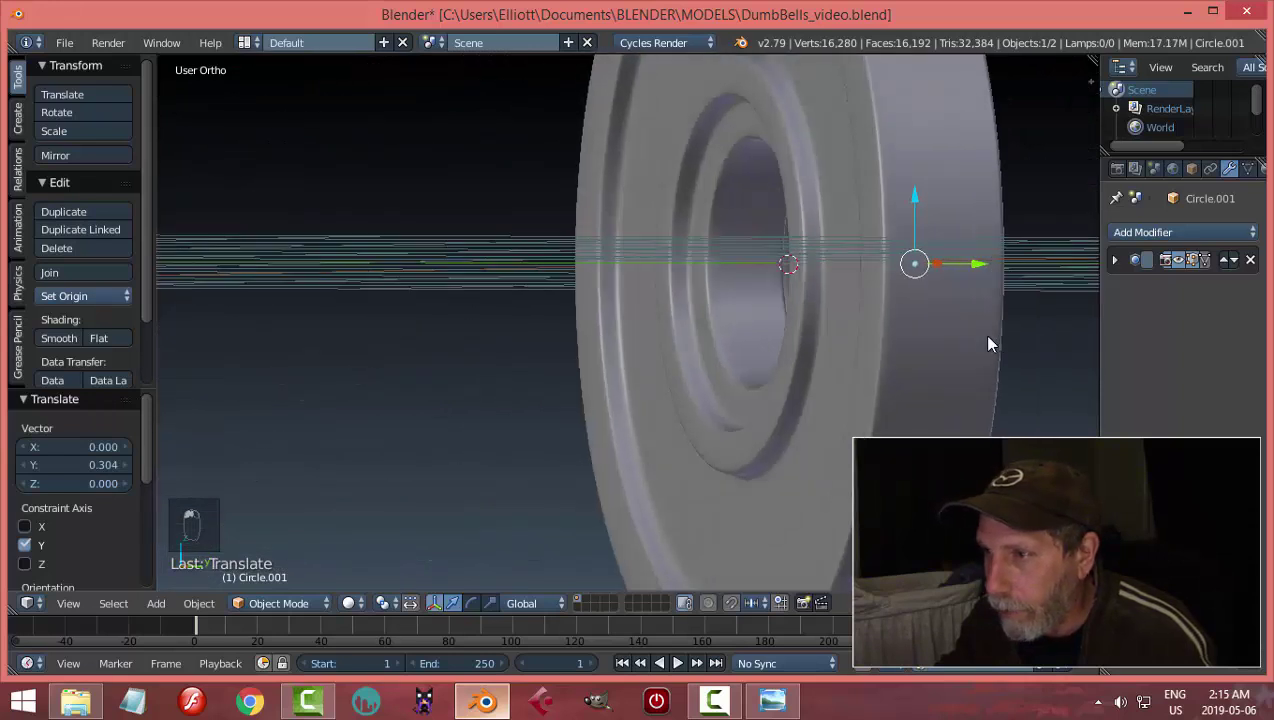
key("Tab")
left_click(947, 355)
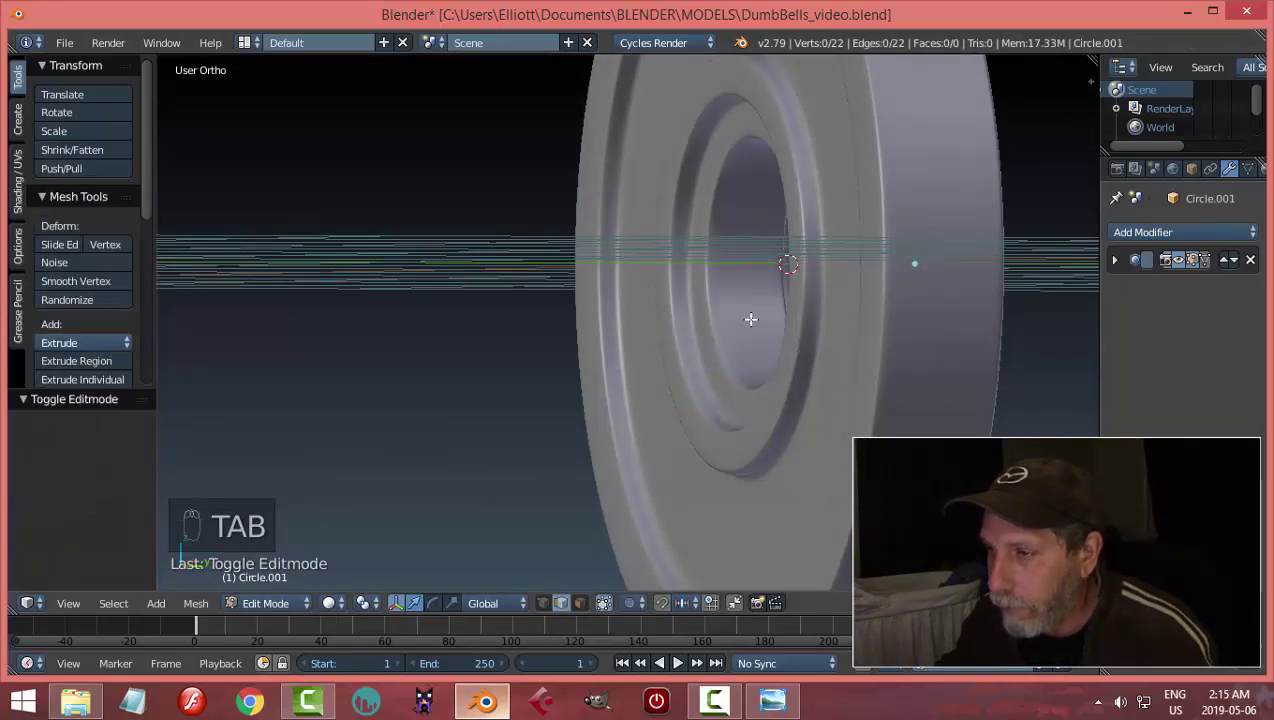
key("Tab")
left_click(697, 318)
Dissolve the middle edge loop inside the disc's centre hole in Edit Mode and return to Object Mode
right_click(704, 279)
key("Tab")
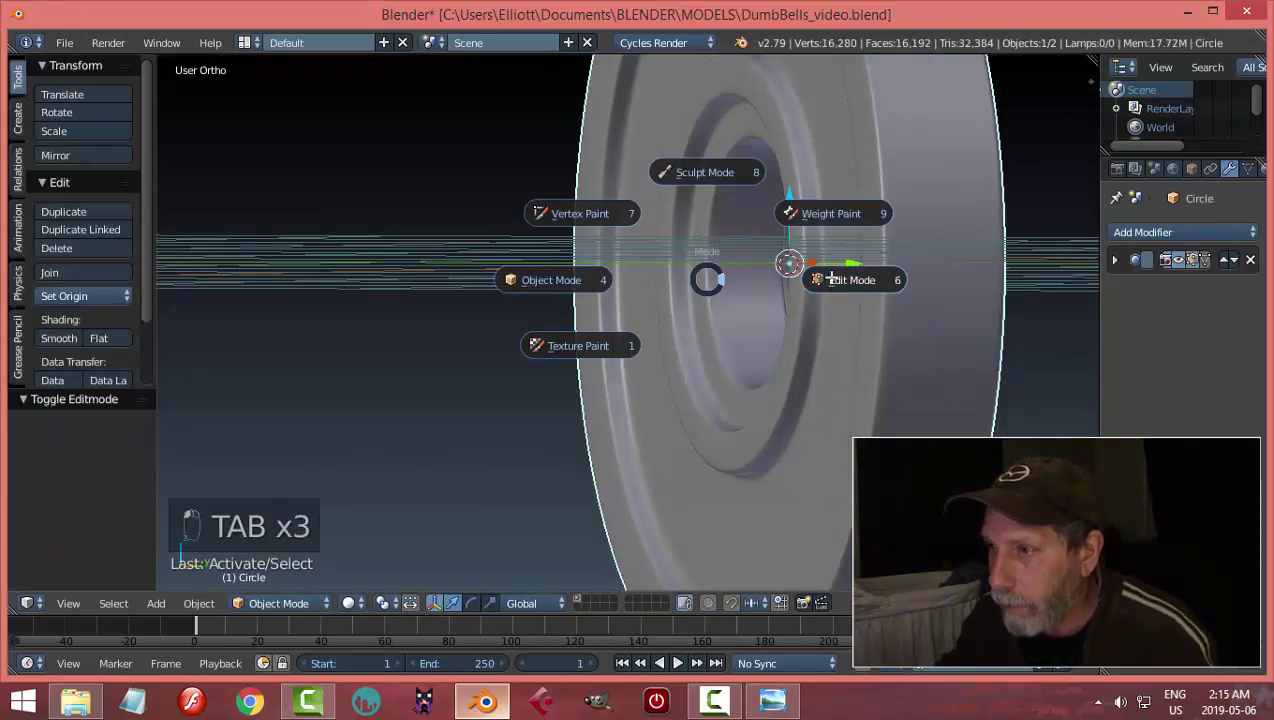
left_click(832, 280)
right_click(750, 264, "alt")
mouse_move(842, 307)
middle_mouse_down()
mouse_move(757, 336)
mouse_move(850, 330)
mouse_move(841, 369)
mouse_move(822, 367)
middle_mouse_up()
key("x")
left_click(846, 328)
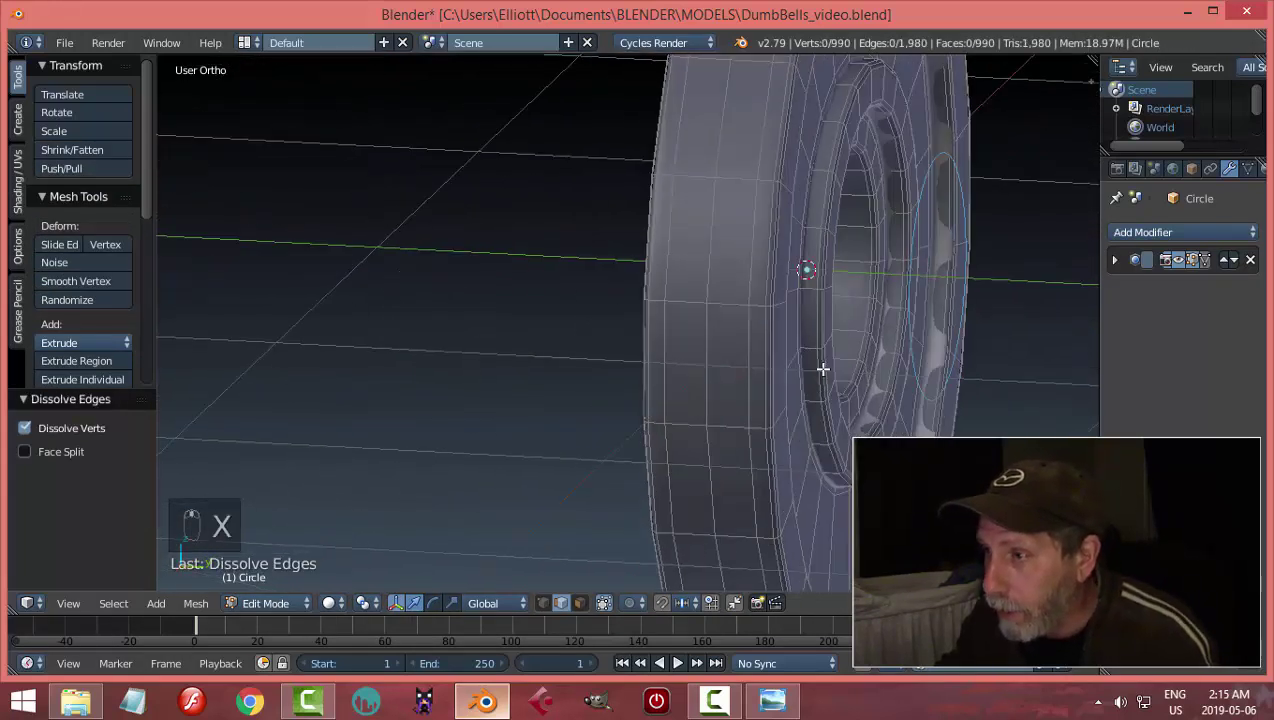
key("Tab")
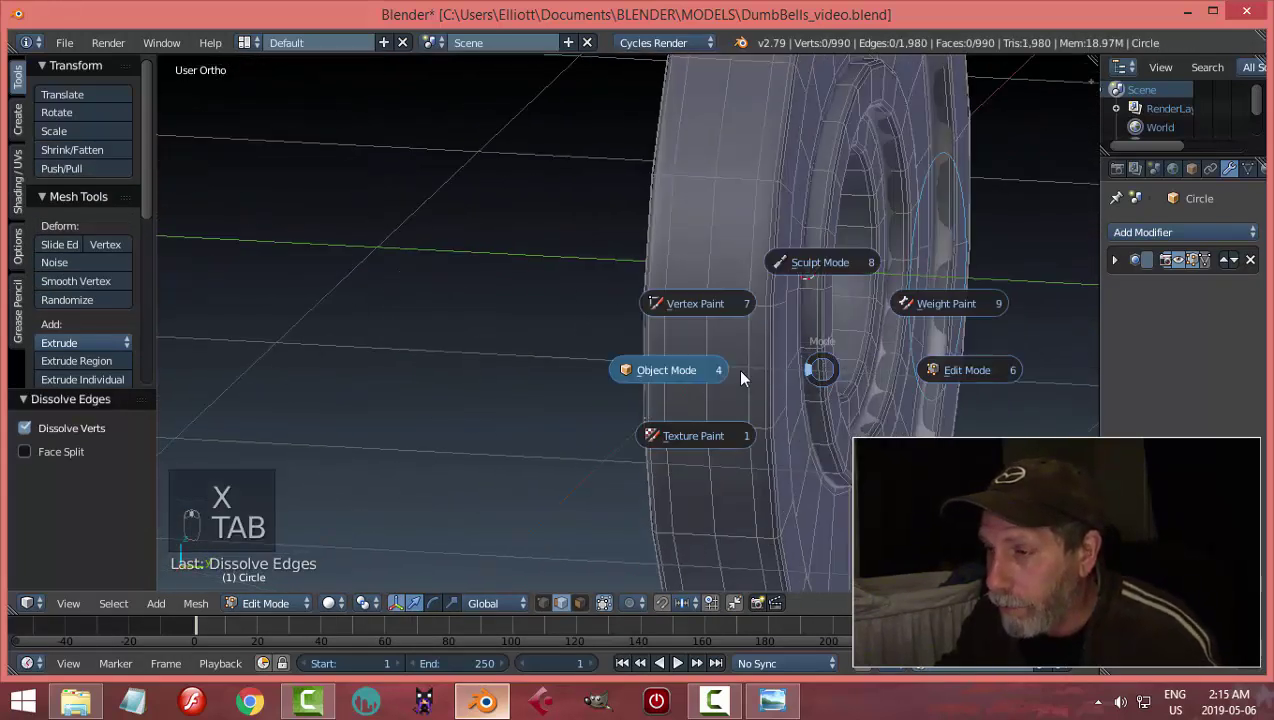
left_click(735, 366)
Select the separated ring and set its origin to its geometry
mouse_move(731, 359)
middle_mouse_down()
mouse_move(914, 362)
mouse_move(850, 370)
mouse_move(790, 305)
middle_mouse_up()
right_click(815, 278)
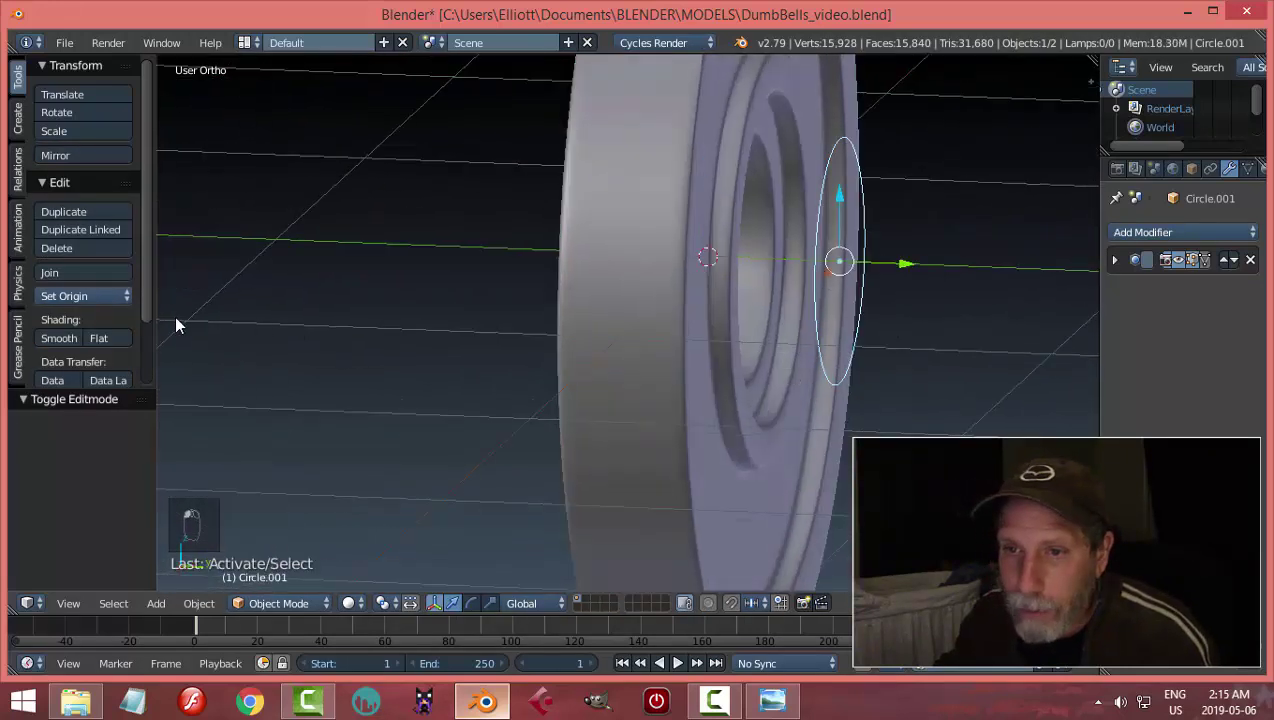
left_click(52, 300)
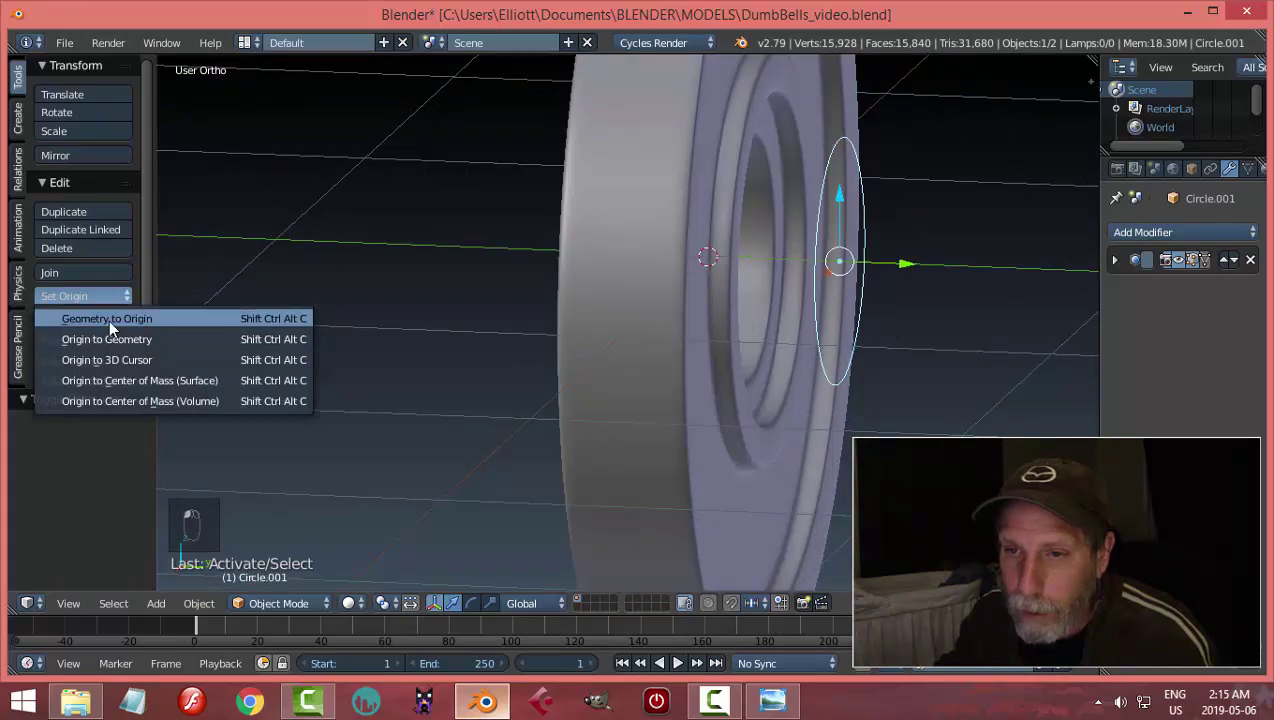
left_click(108, 319)
left_click(85, 298)
left_click(190, 338)
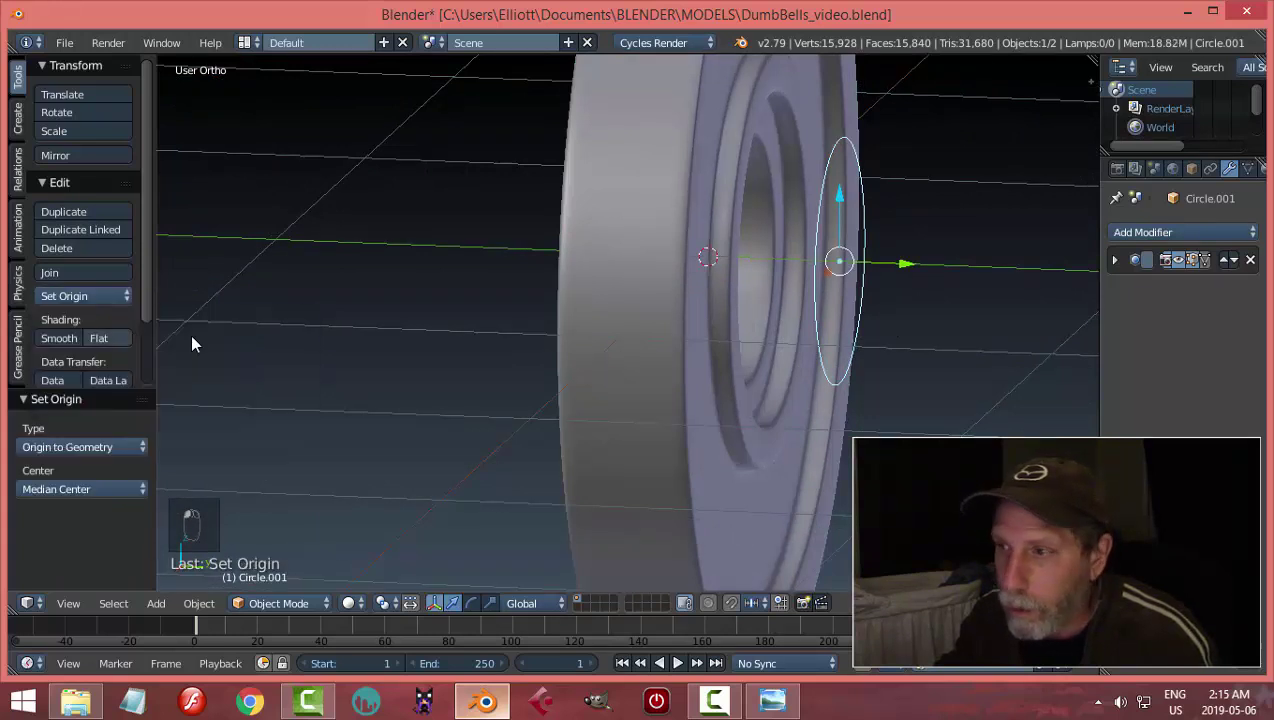
Scale the ring down slightly in front view so it fits inside the disc's hole
middle_click_drag(660, 320, 623, 341)
key("KP_1")
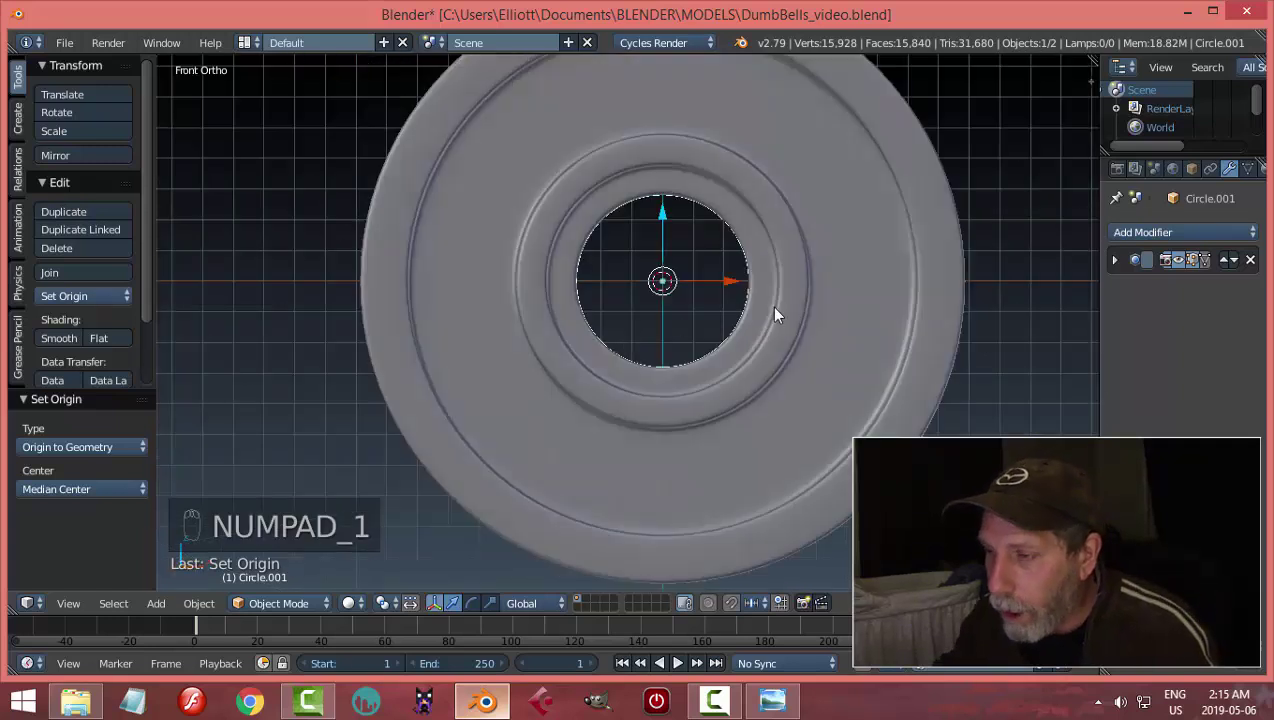
key("s")
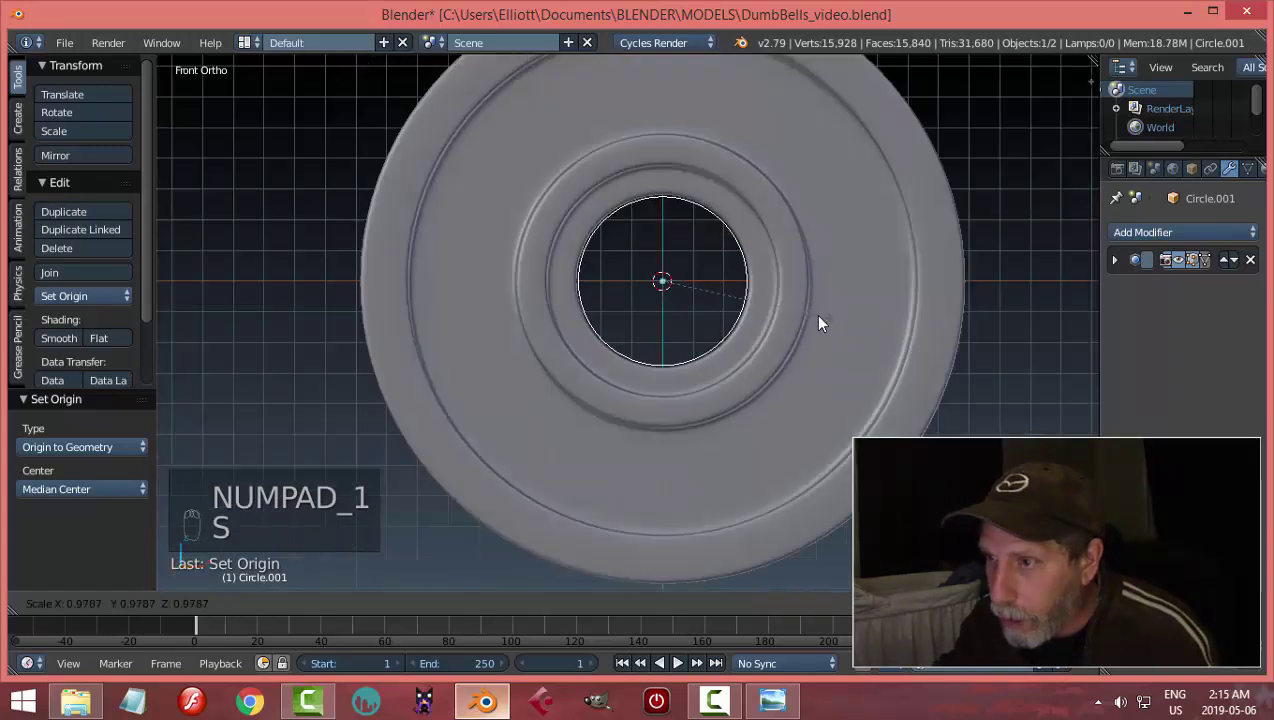
left_click(810, 316)
Select the ring's whole mesh in Edit Mode and move it back along Y towards the disc's hole
middle_click_drag(810, 316, 690, 336)
key("Tab")
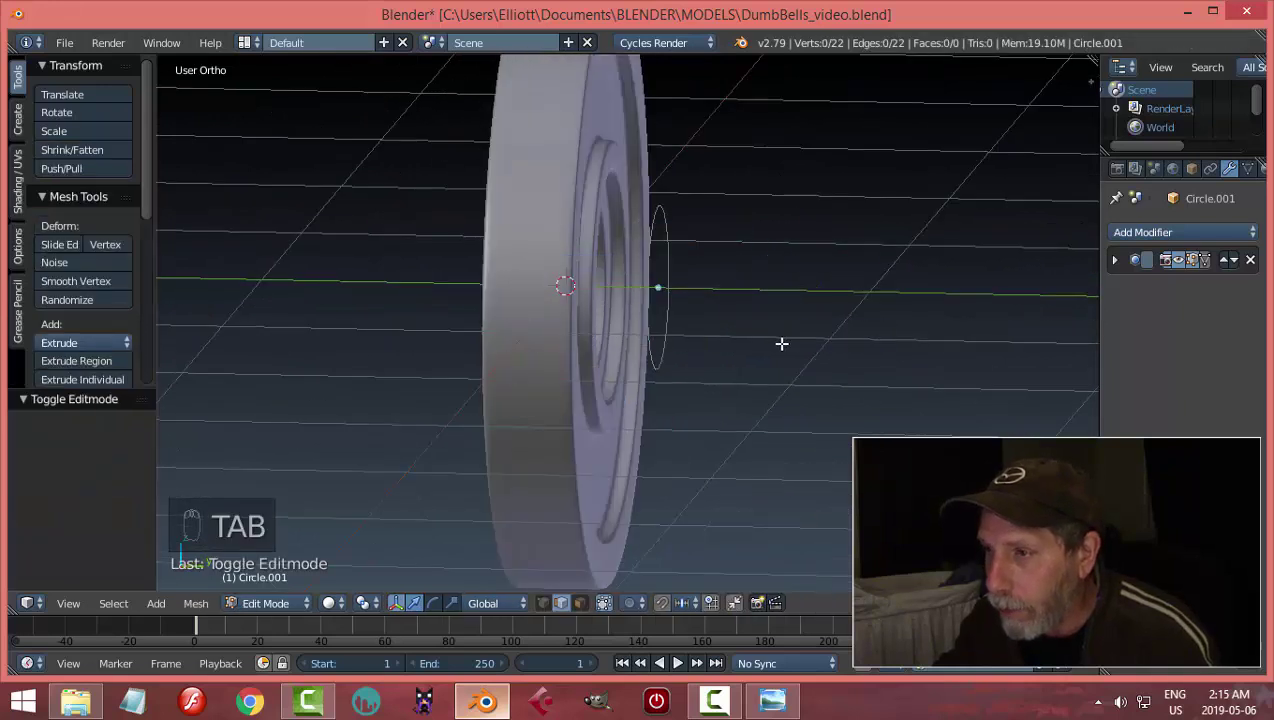
middle_click_drag(782, 344, 639, 332, "shift")
key("a")
key("a")
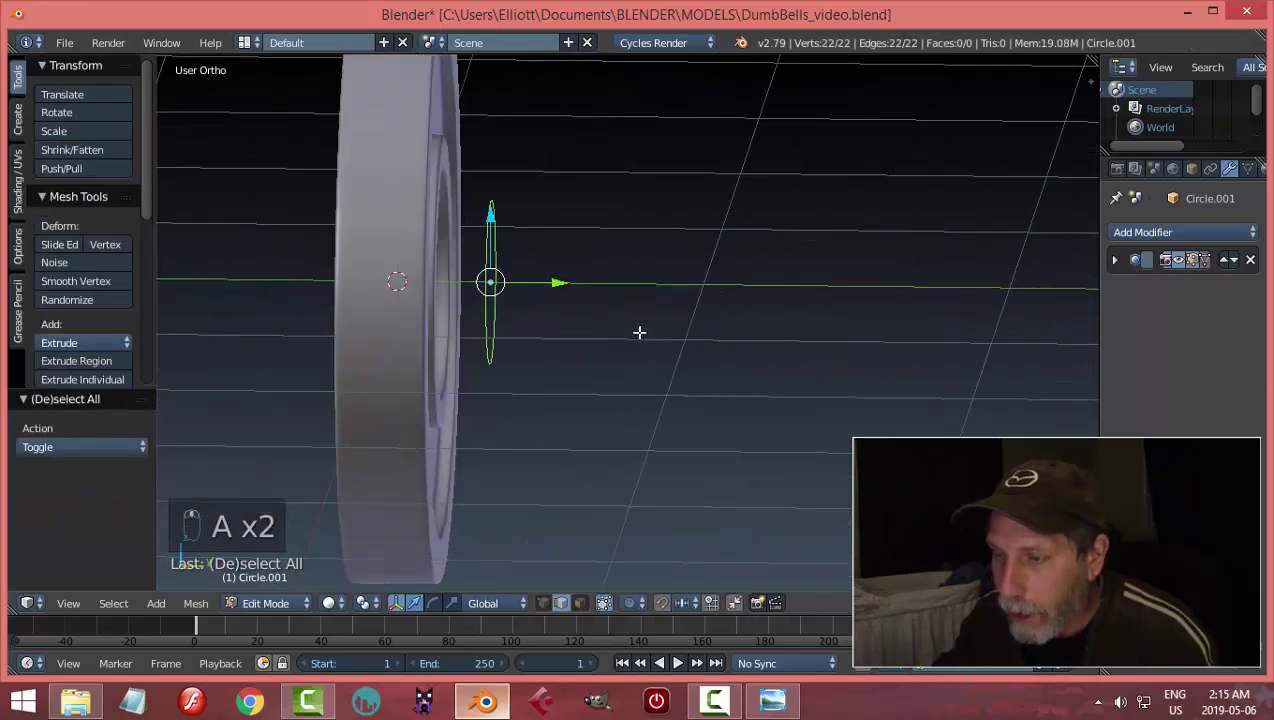
left_click_drag(569, 288, 520, 282)
Extrude the ring about 0.739 along Y into a cylinder, and extend its end by another 0.150
middle_click_drag(520, 282, 577, 316)
key("e")
right_click(518, 286)
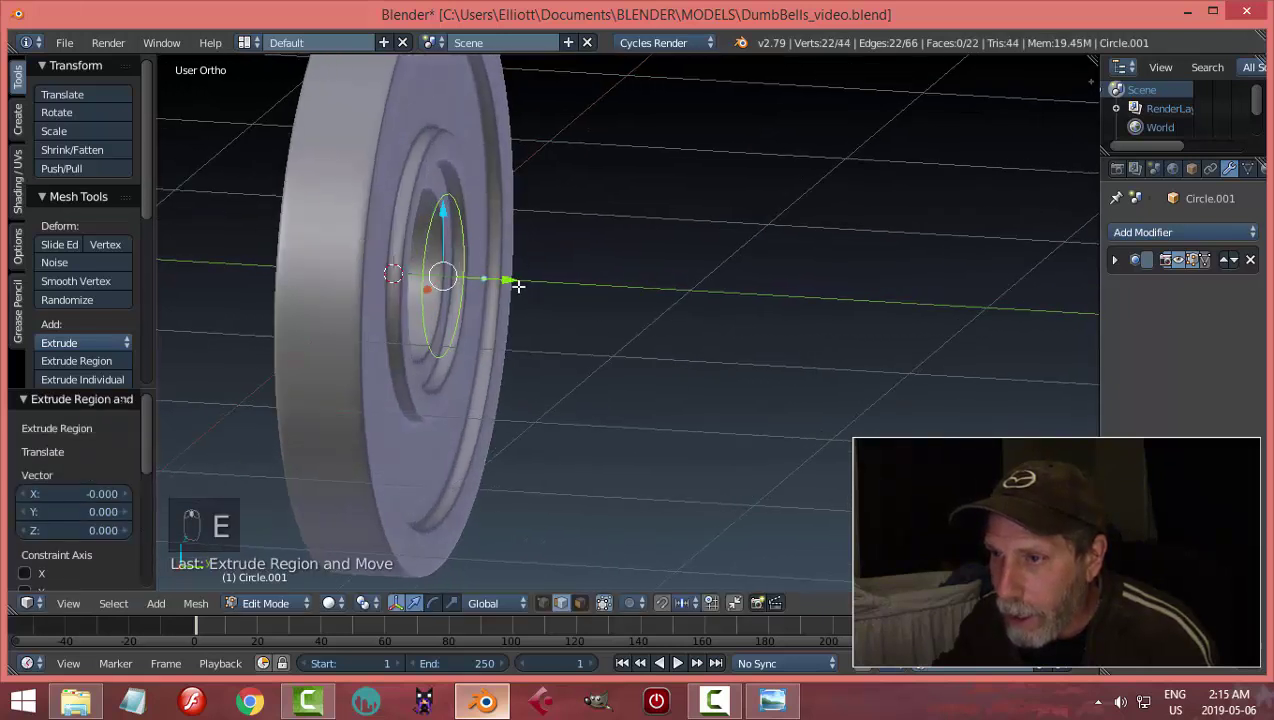
left_click_drag(518, 286, 711, 343)
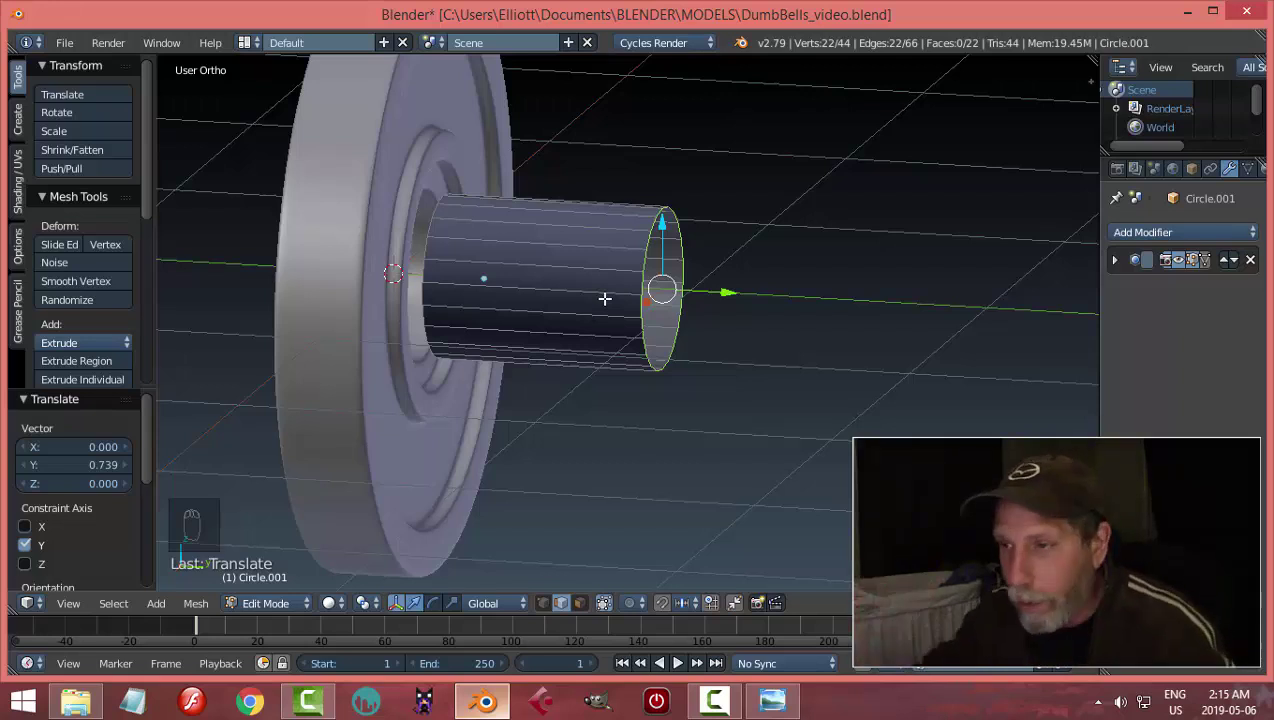
middle_click_drag(660, 316, 301, 320)
key("g")
left_click(715, 326)
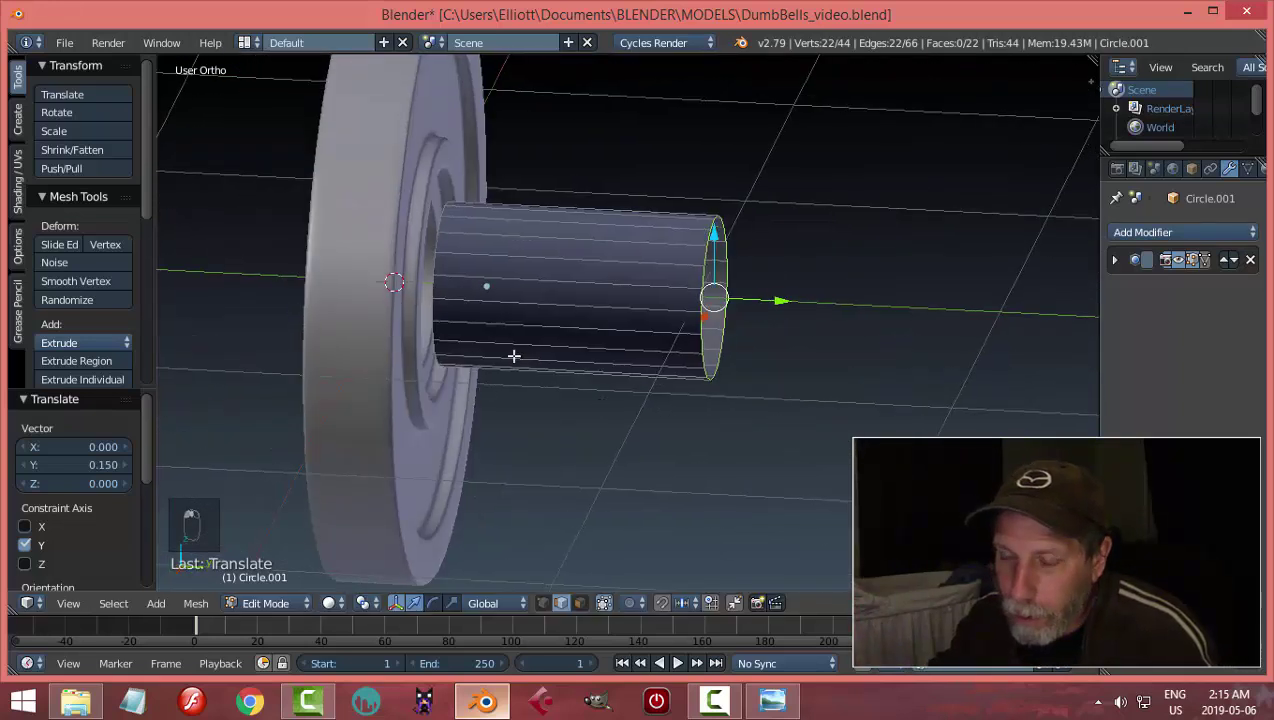
Recalculate the normals of the entire cylinder mesh and clear the selection
middle_click_drag(513, 356, 517, 364)
key("a")
key("a")
key("a")
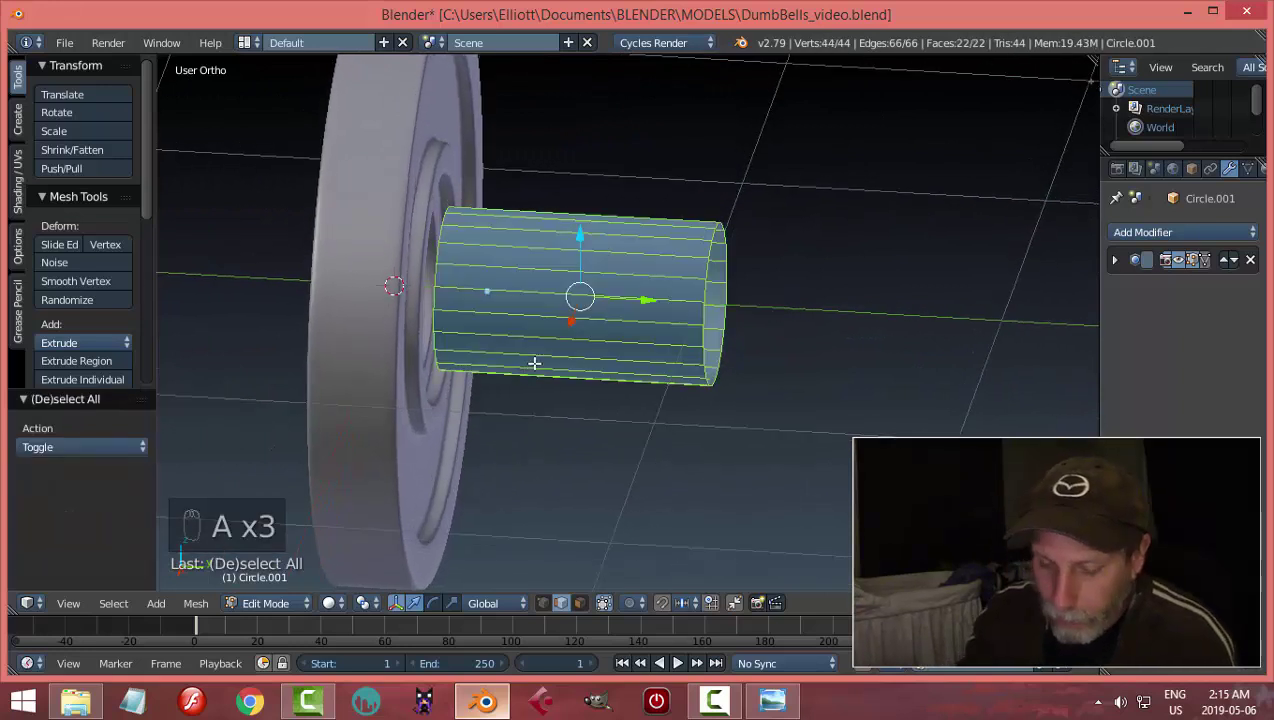
key("ctrl+n")
key("a")
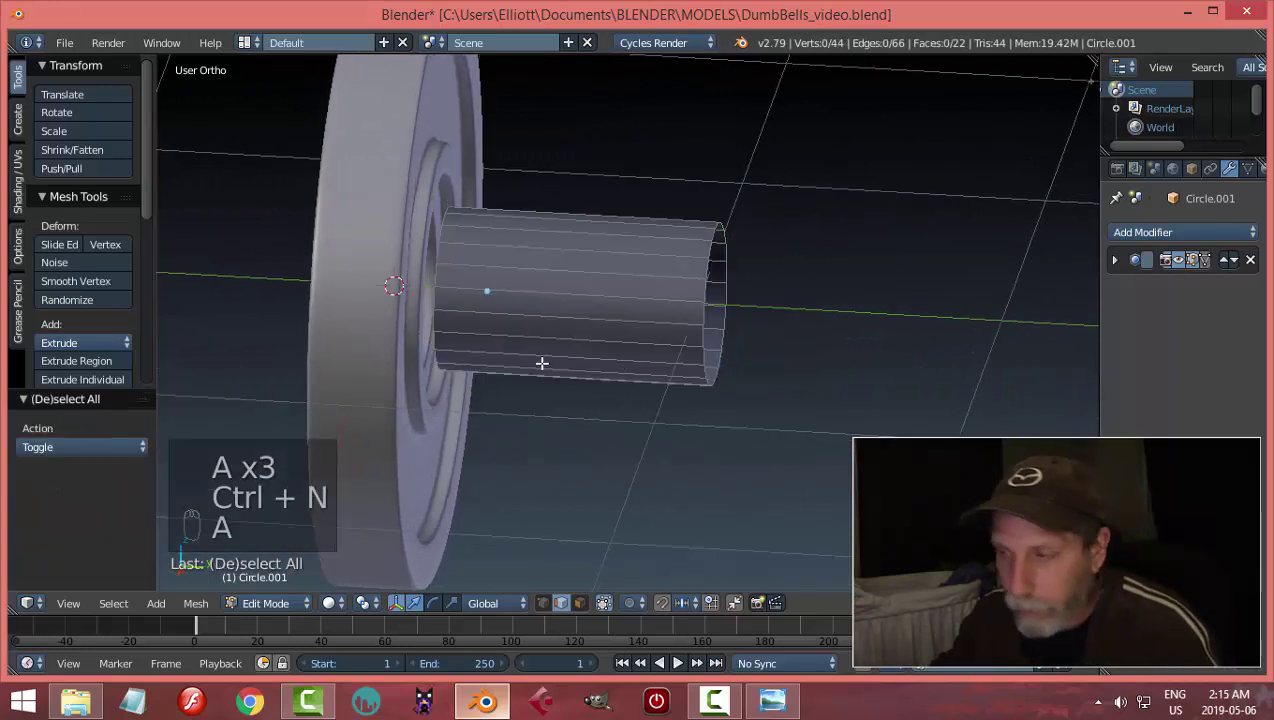
Extrude the cylinder's outer end loop in place and scale it inwards to about 0.215
left_click(705, 265, "alt")
middle_click_drag(793, 304, 879, 296)
key("e")
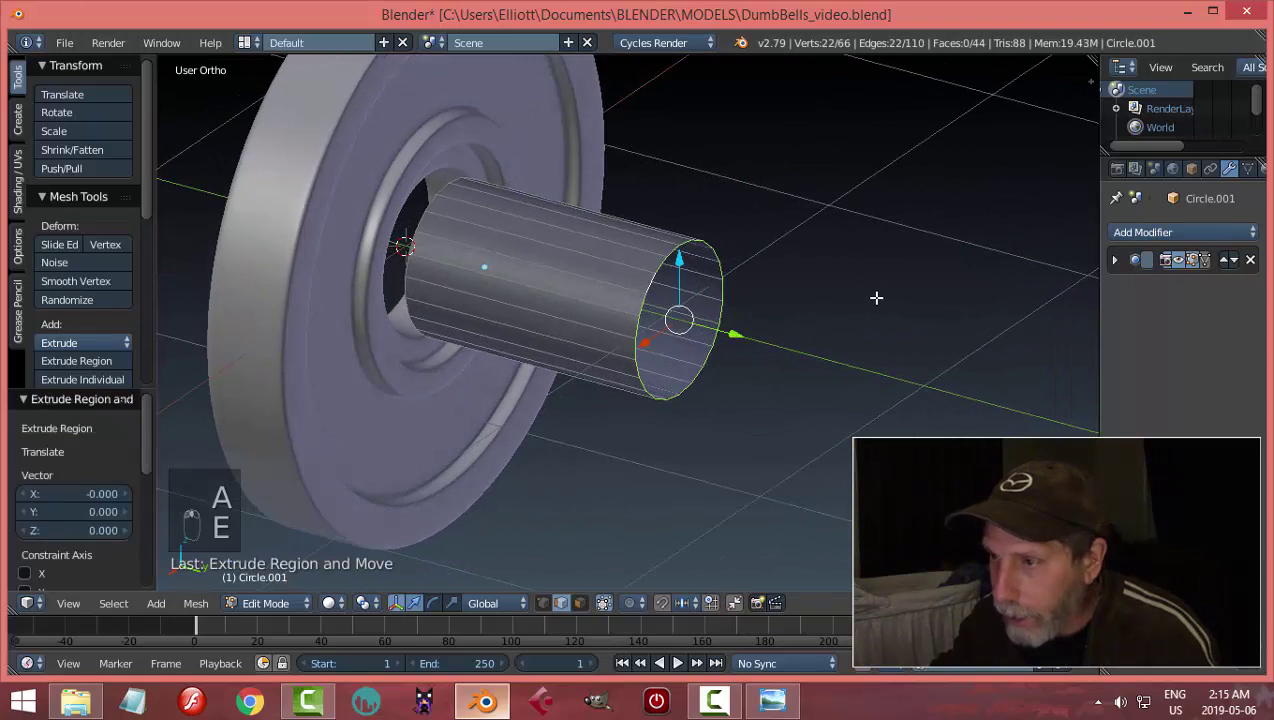
key("s")
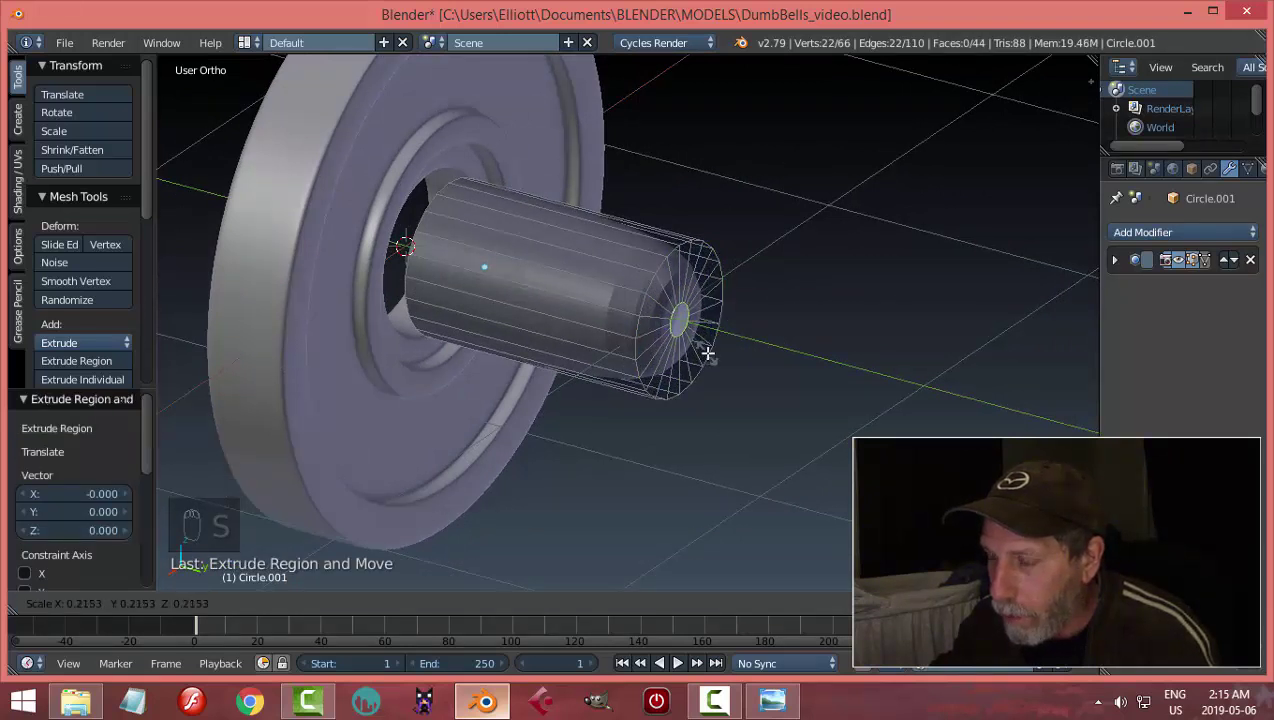
left_click(707, 353)
Extrude the small inner end loop and move it along Y slightly into the cylinder to form a recessed hole
middle_click_drag(805, 350, 822, 356)
key("e")
right_click(820, 363)
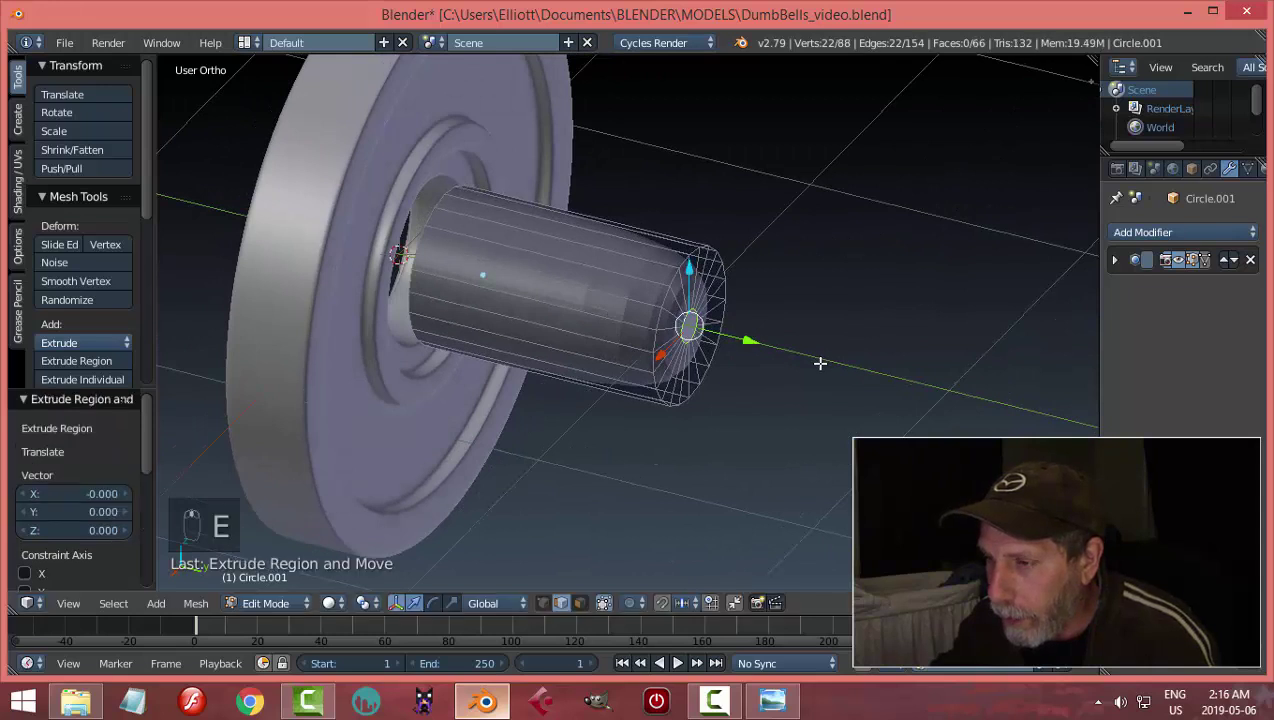
left_click_drag(752, 344, 768, 344)
middle_click_drag(768, 344, 766, 328)
Extrude the recess's inner loop in place, close it with Grid Fill using a single-row span, and clear the selection
key("e")
right_click(766, 328)
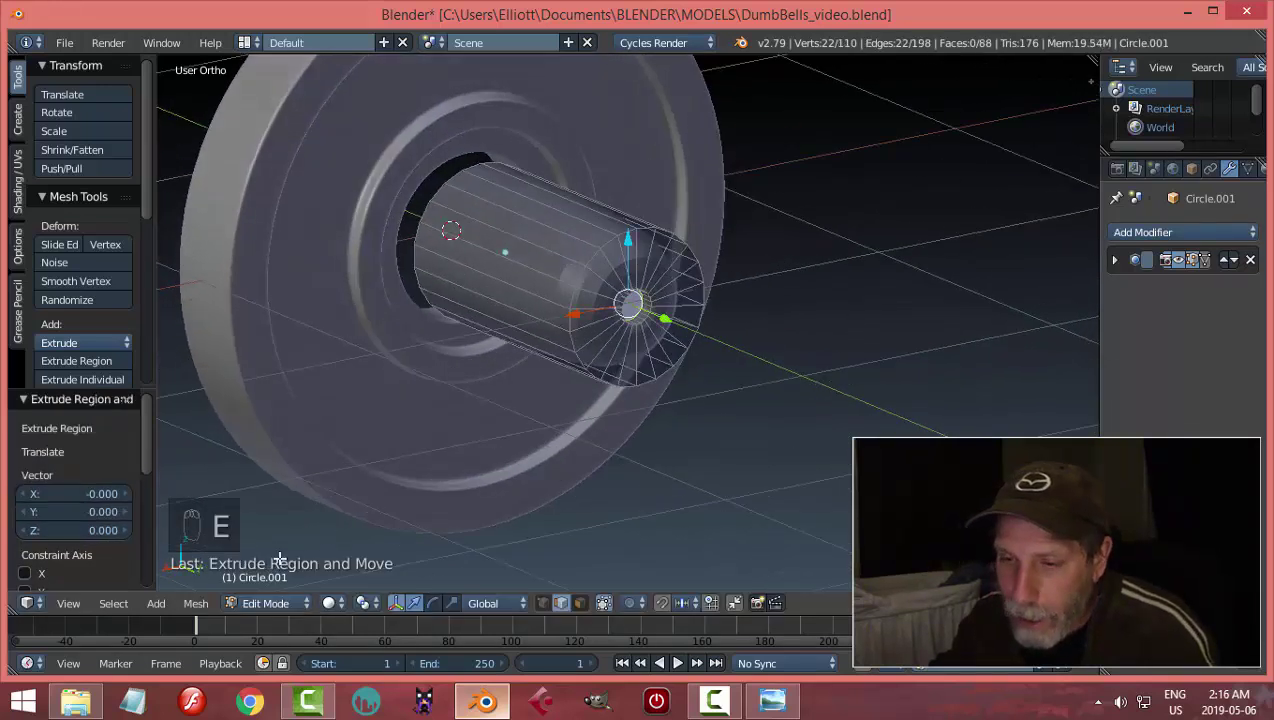
left_click(190, 602)
mouse_move(243, 320)
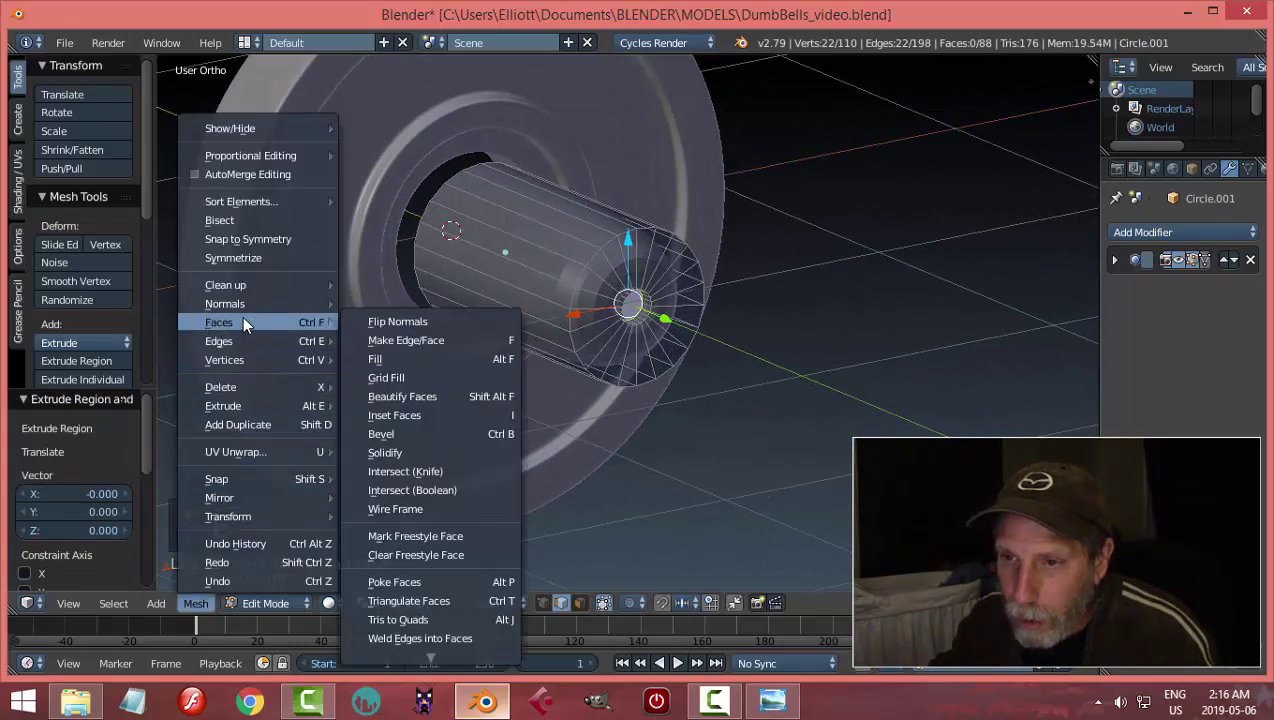
left_click(400, 377)
scroll(632, 388, "up", 2)
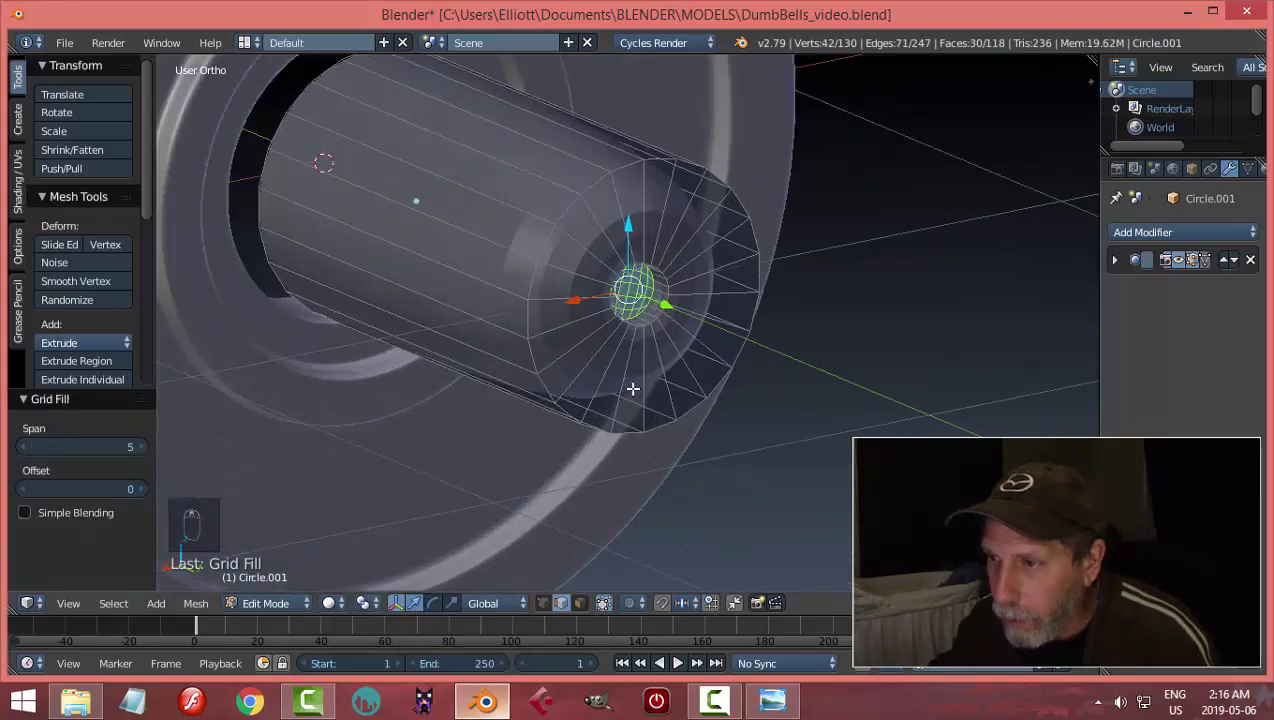
scroll(632, 388, "up", 2)
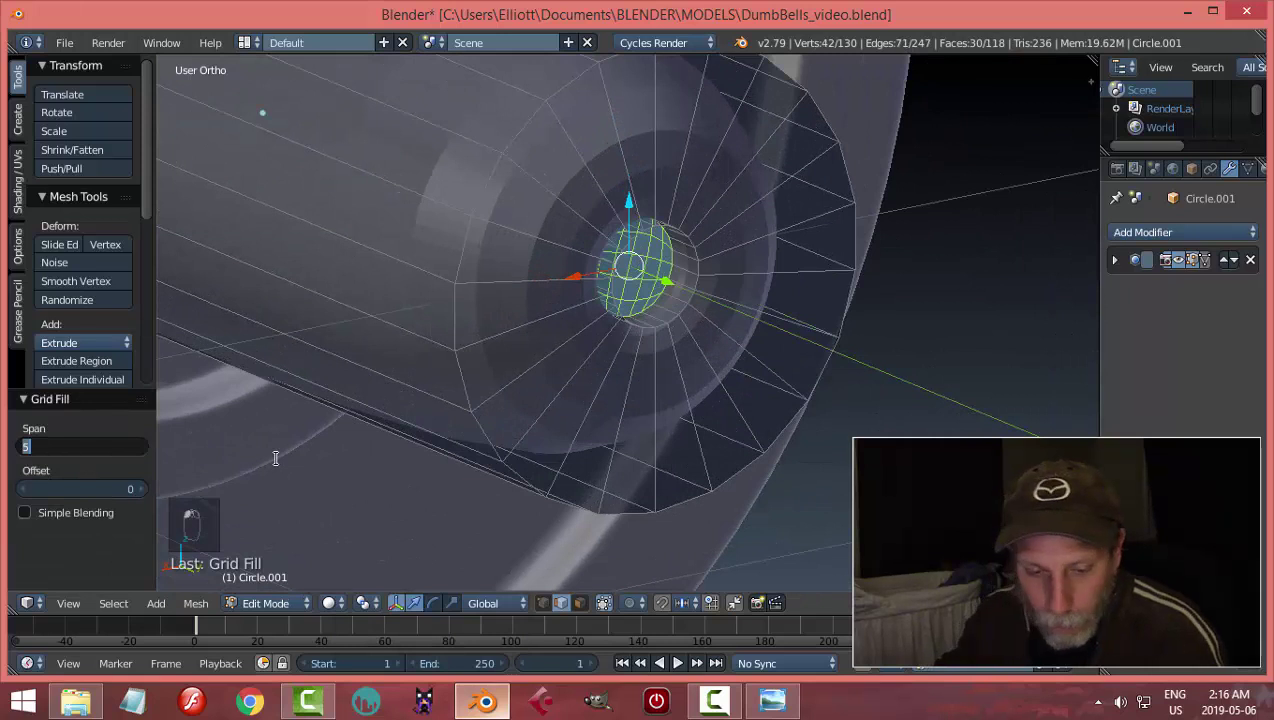
key("Return")
key("a")
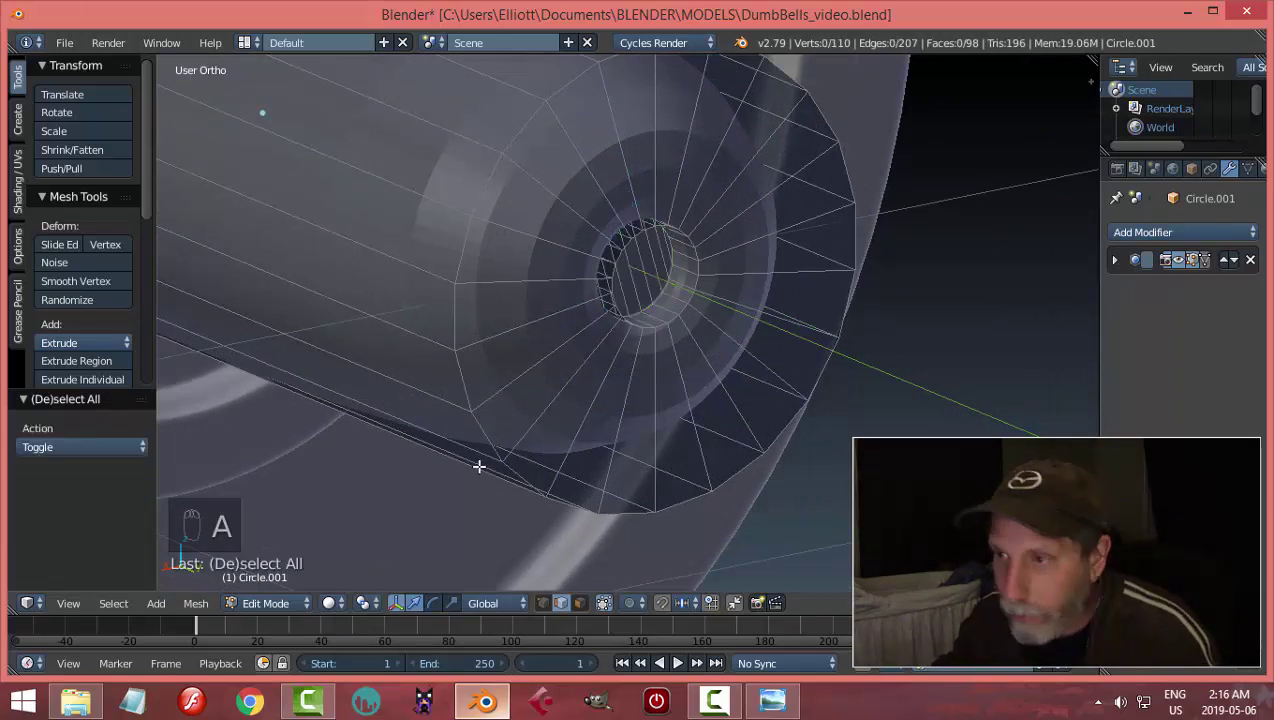
Bevel the cylinder's outer end rim and the small hole's rim with 2 segments and an offset of about 0.0086
middle_click_drag(603, 402, 589, 411)
right_click(523, 113, "alt")
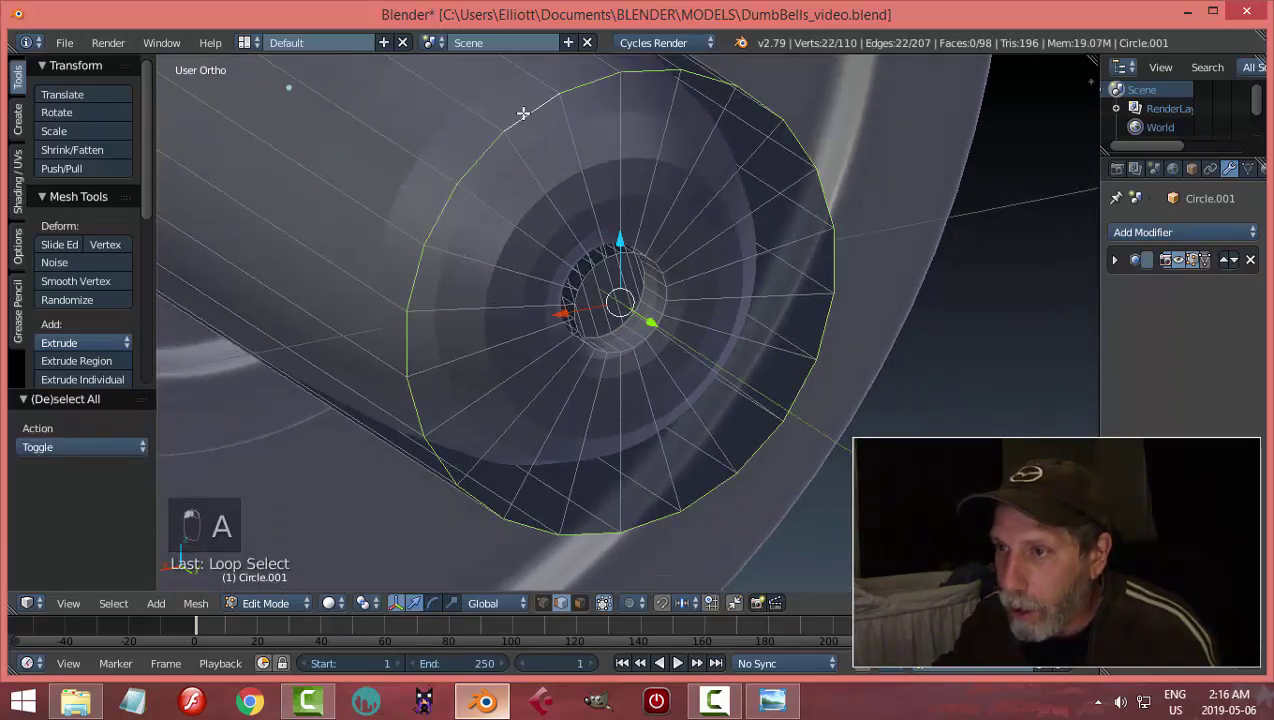
scroll(662, 300, "up", 2)
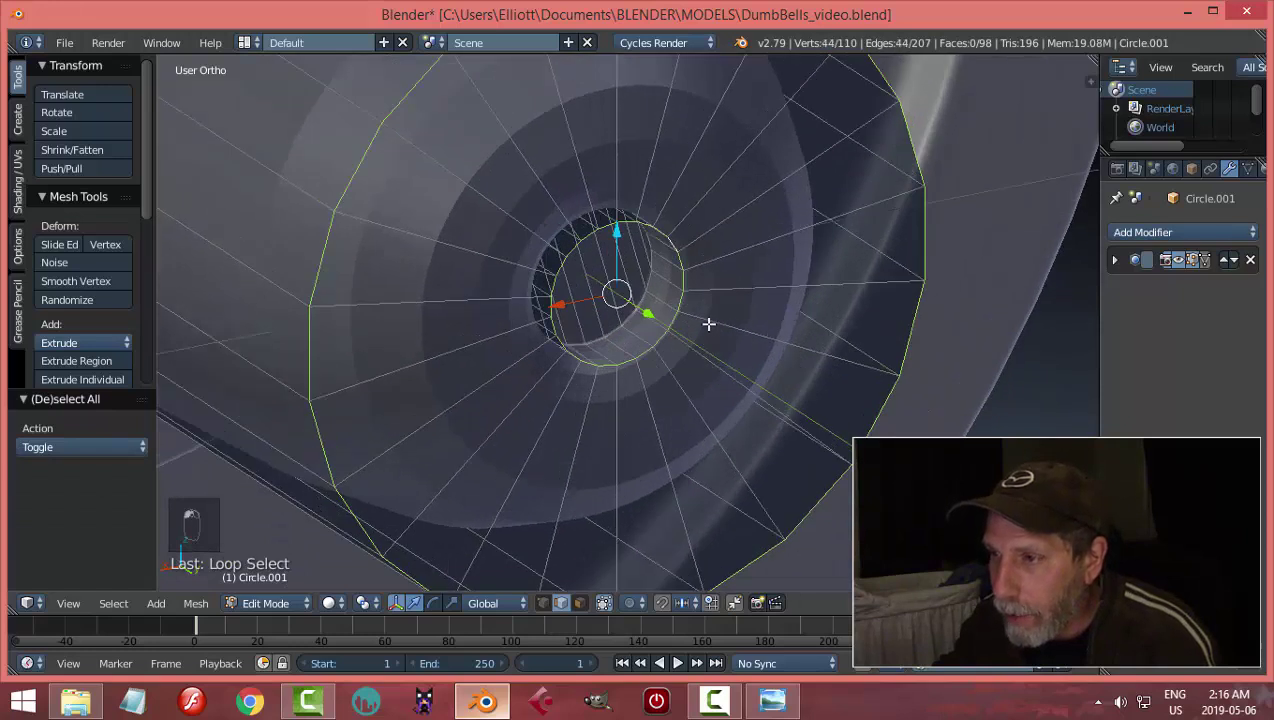
middle_click_drag(708, 324, 728, 378)
scroll(728, 378, "down", 1)
middle_click_drag(925, 340, 968, 350)
scroll(908, 329, "up", 2)
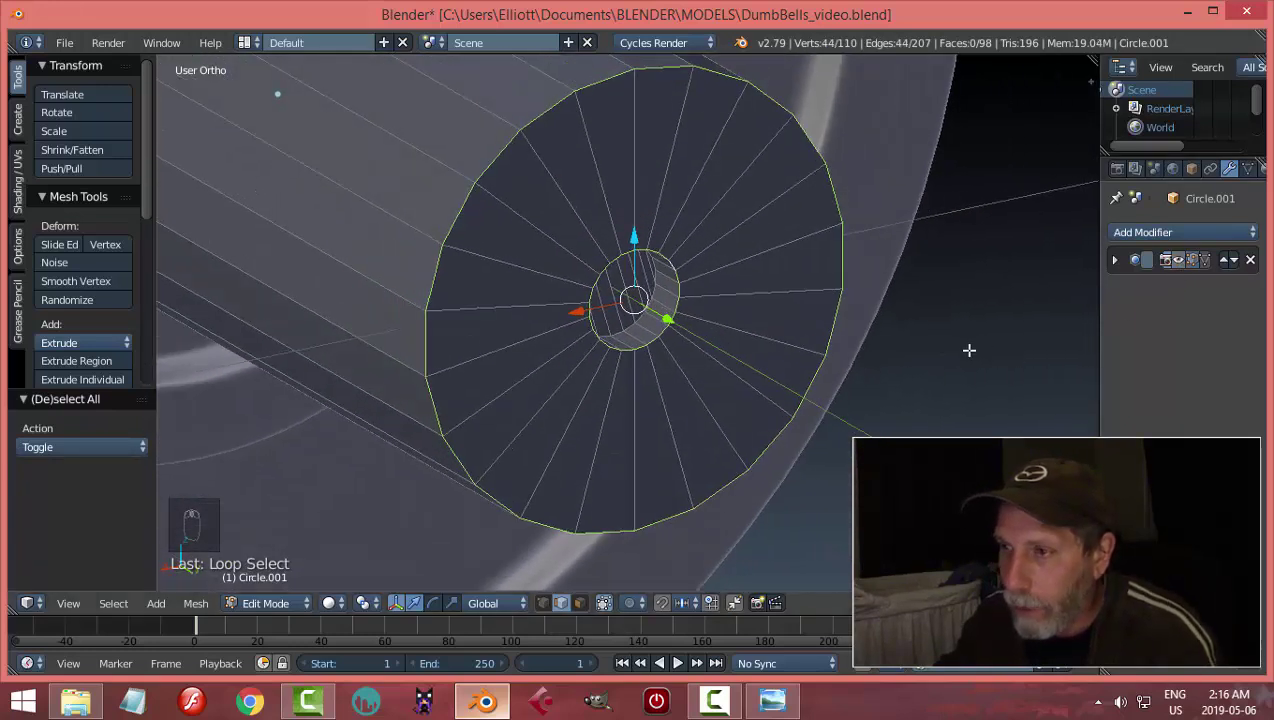
key("ctrl+b")
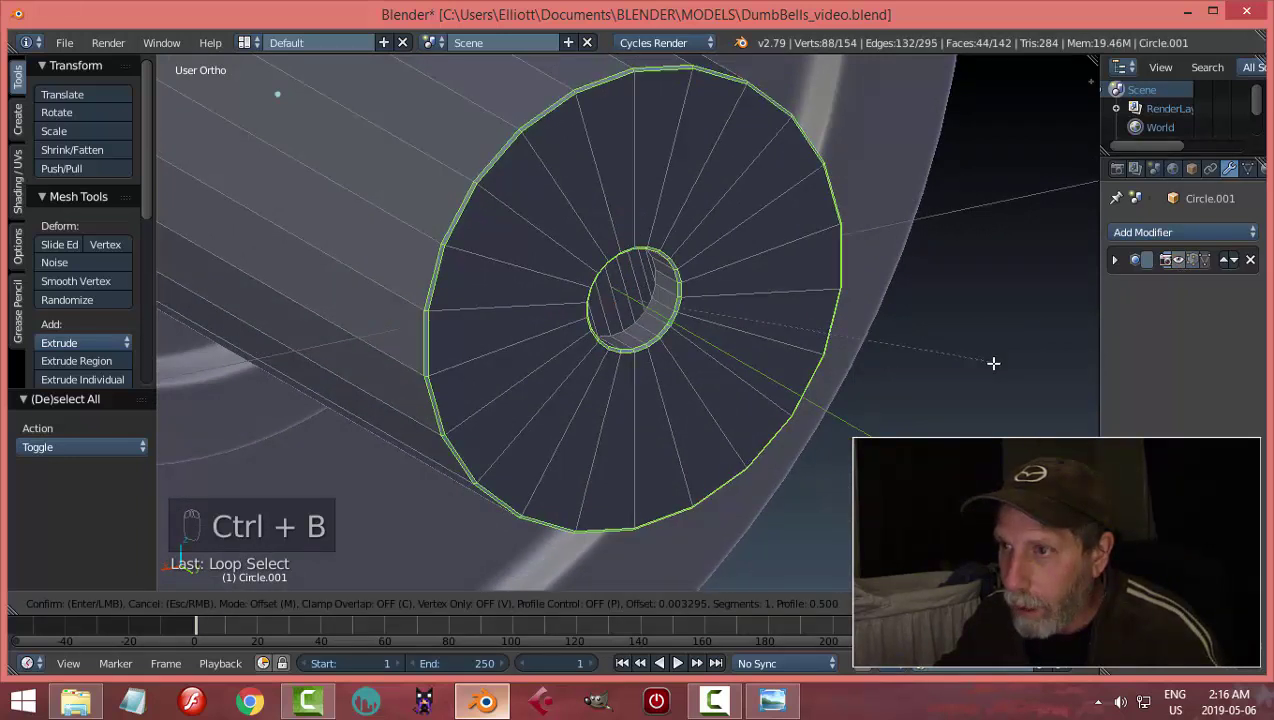
scroll(995, 372, "up", 1)
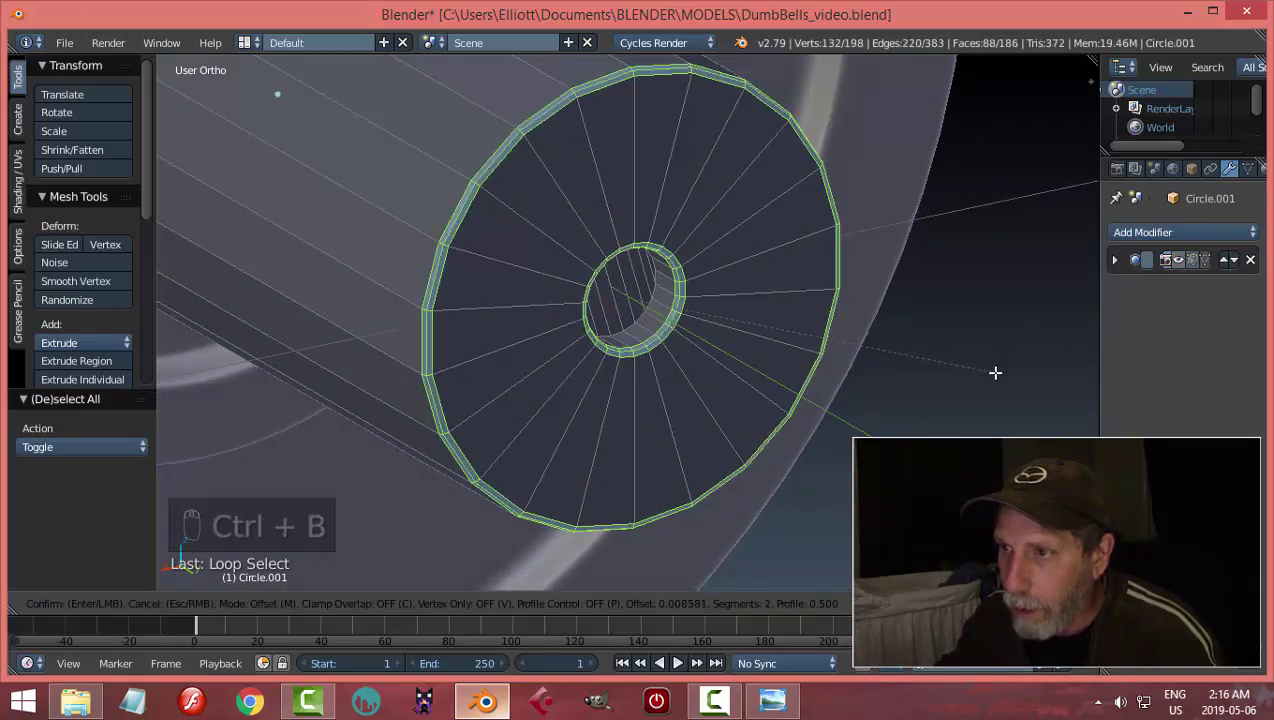
left_click(995, 372)
key("a")
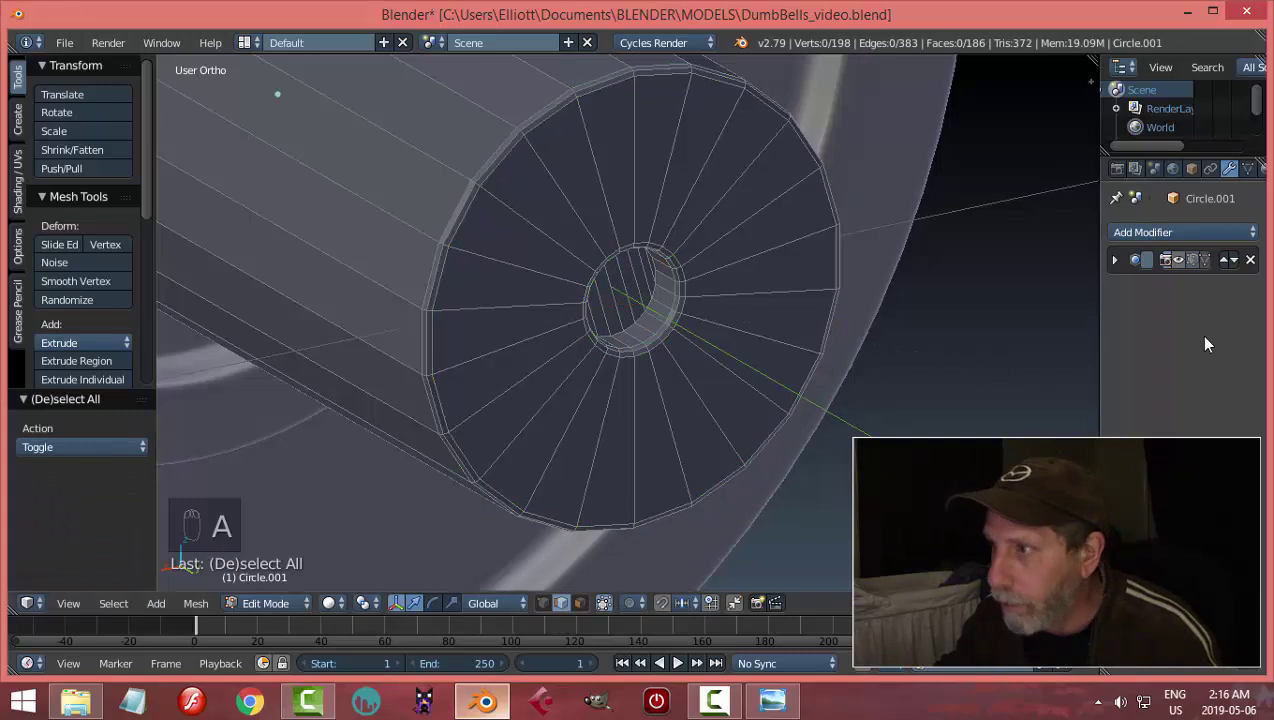
Return to Object Mode and shade the cylinder smooth
key("Tab")
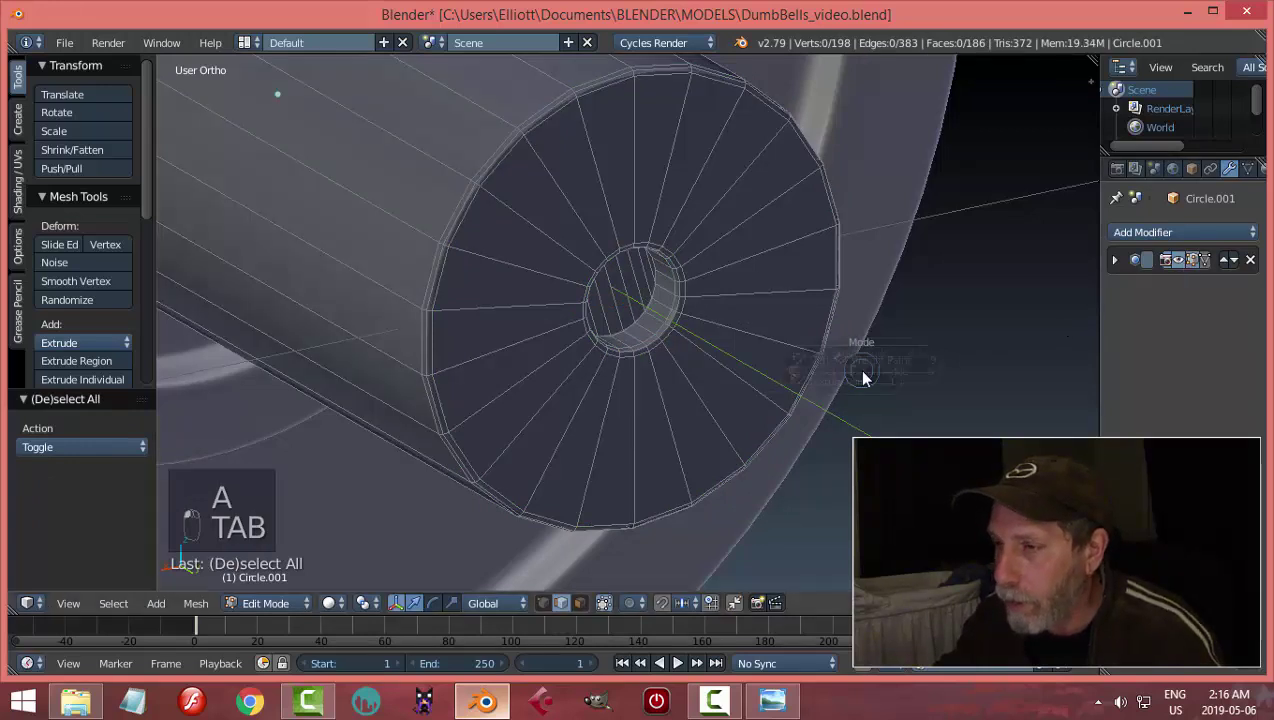
mouse_move(810, 376)
middle_mouse_down()
mouse_move(740, 376)
mouse_move(799, 341)
mouse_move(797, 366)
middle_mouse_up()
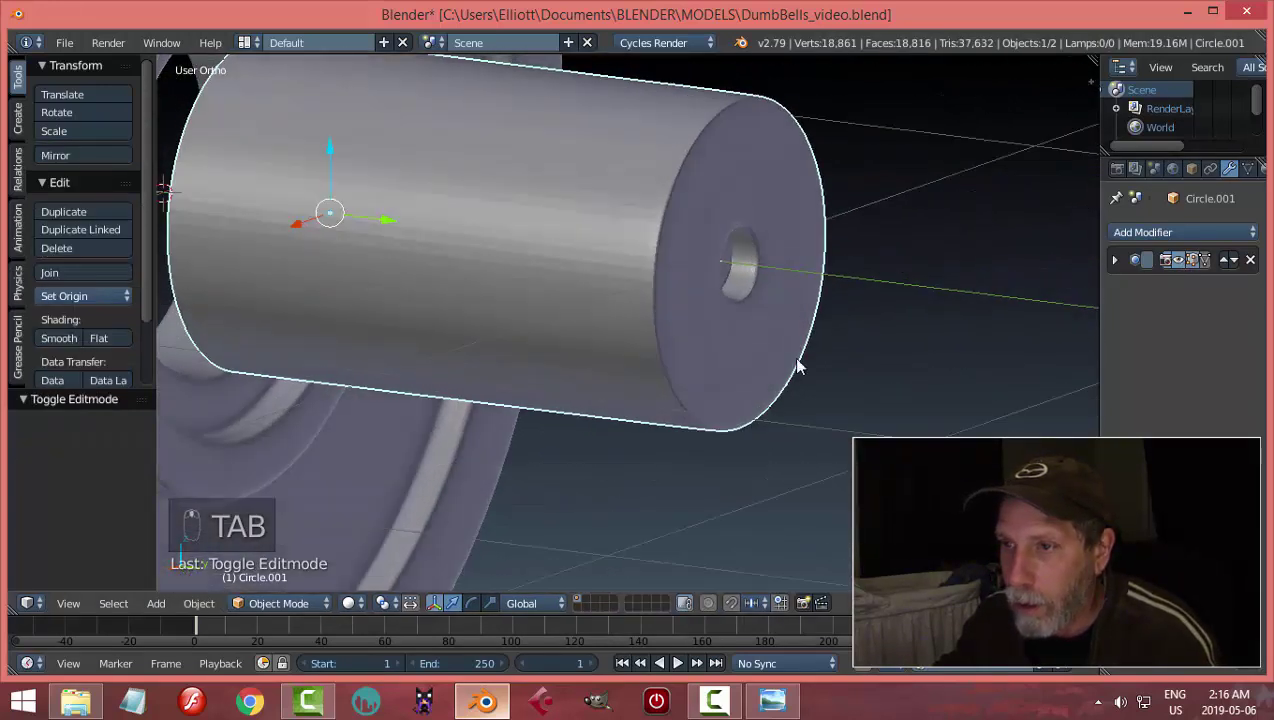
left_click(57, 339)
middle_click_drag(853, 335, 901, 385)
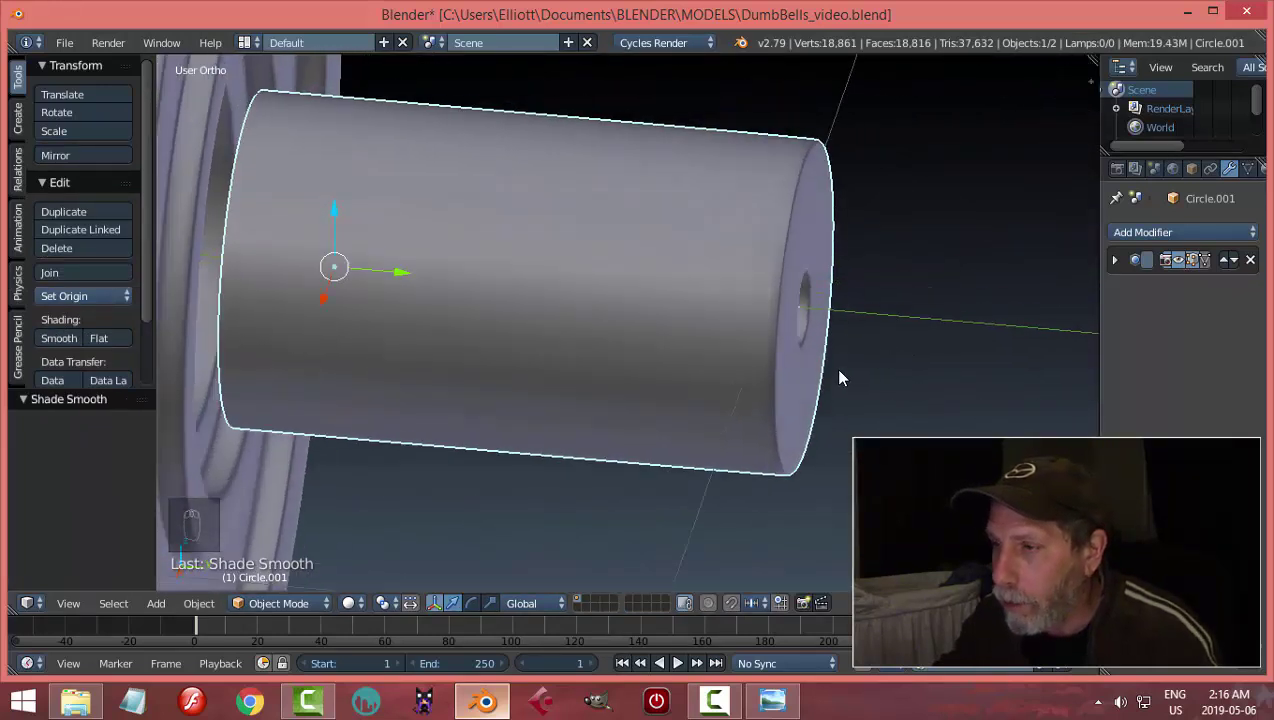
Add a loop cut around the cylinder close to its outer end rim and return to Object Mode
key("Tab")
left_click(950, 358)
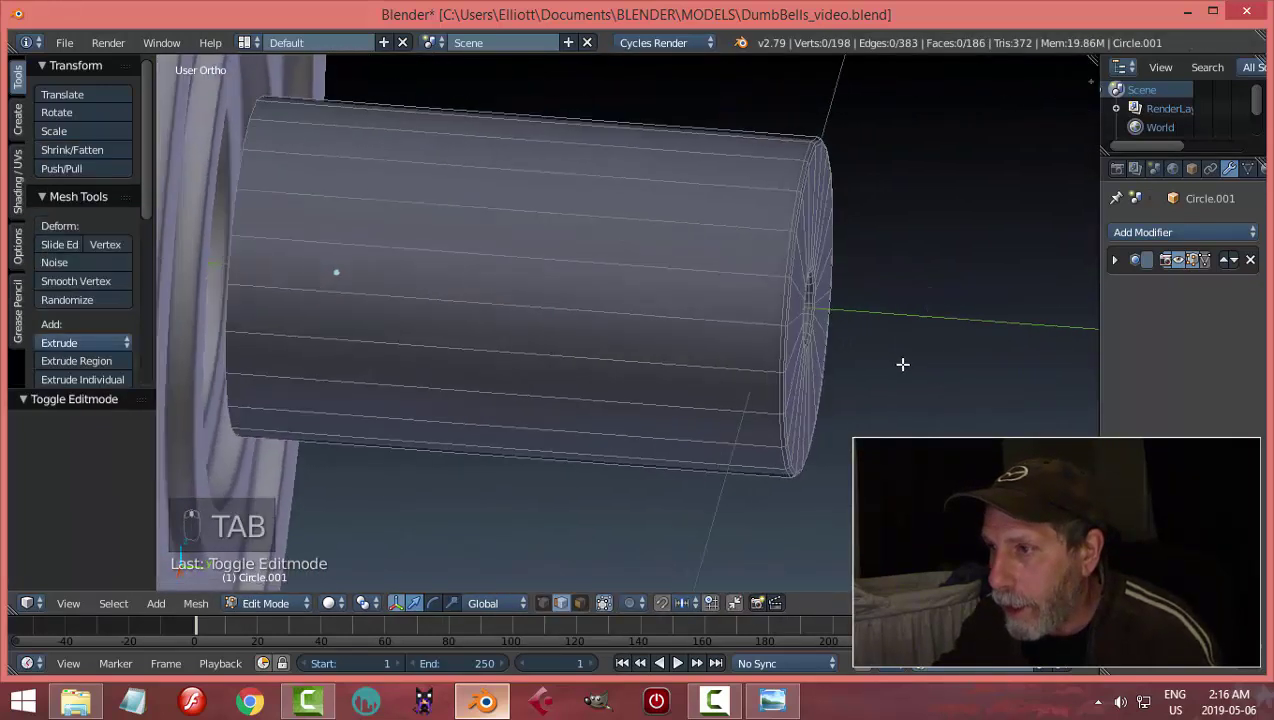
key("ctrl+r")
left_click(680, 239)
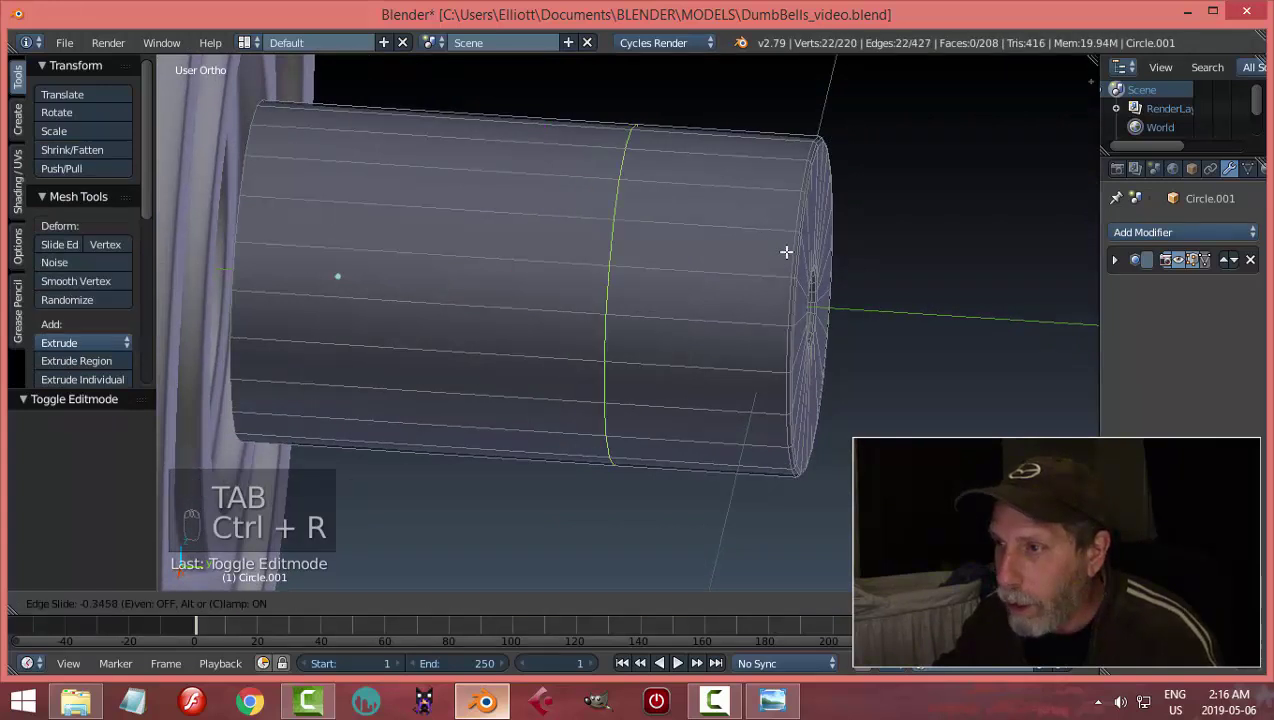
left_click(933, 260)
key("Tab")
left_click(776, 259)
middle_click_drag(776, 259, 606, 316)
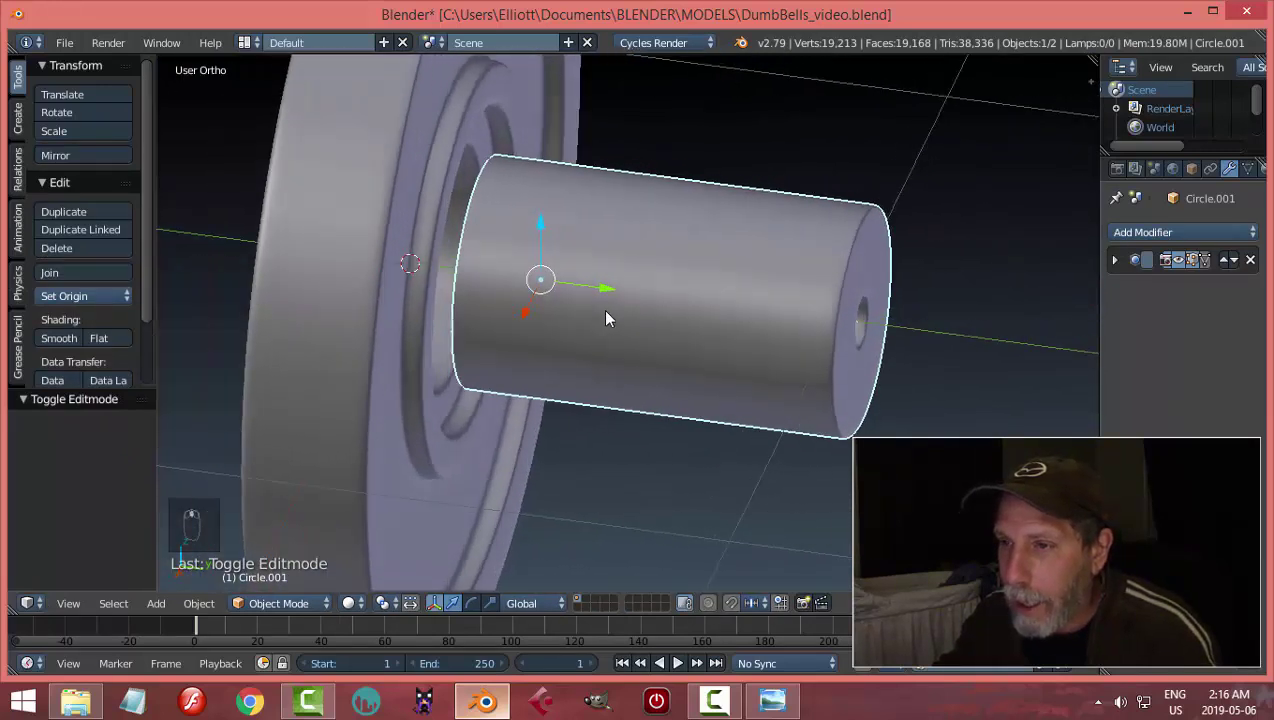
Select the cylinder's open inner end loop and move it along Y by about -0.36 through the weight plate's hole
key("Tab")
left_click(654, 298)
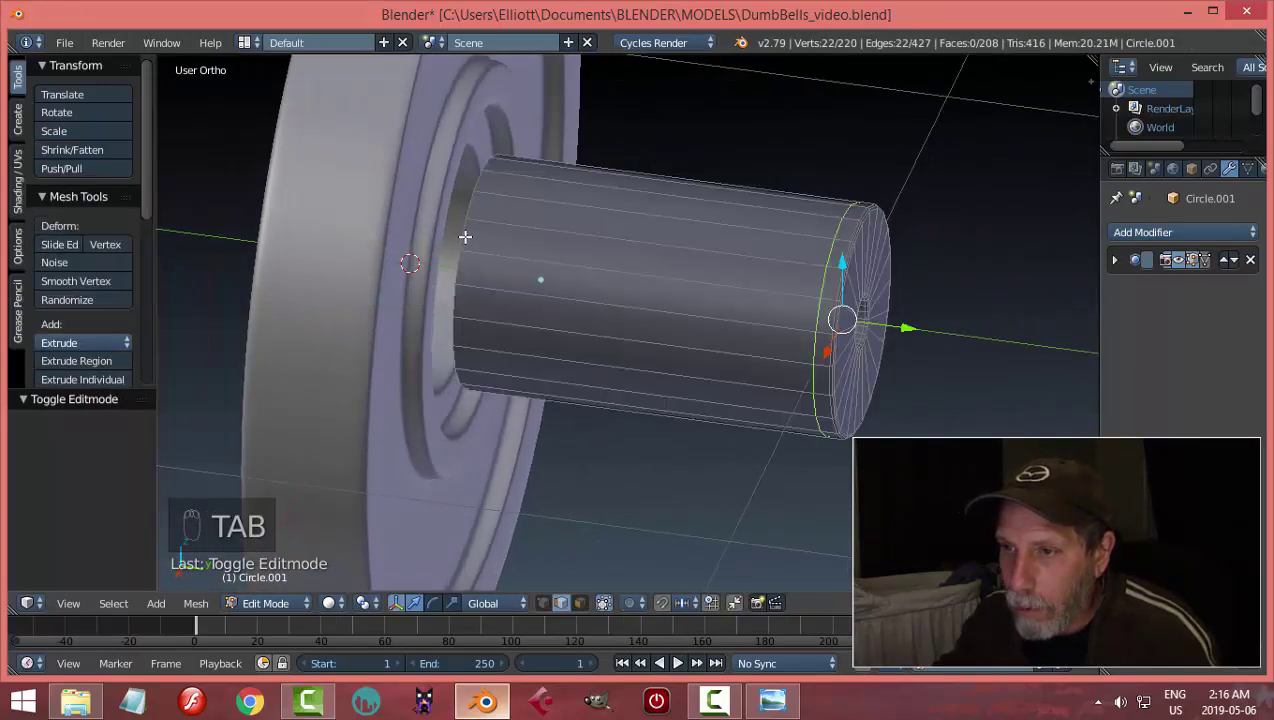
key("a")
key("a")
right_click(463, 270, "alt")
middle_click_drag(463, 270, 606, 306)
left_click_drag(606, 306, 492, 298)
middle_click_drag(492, 298, 528, 316)
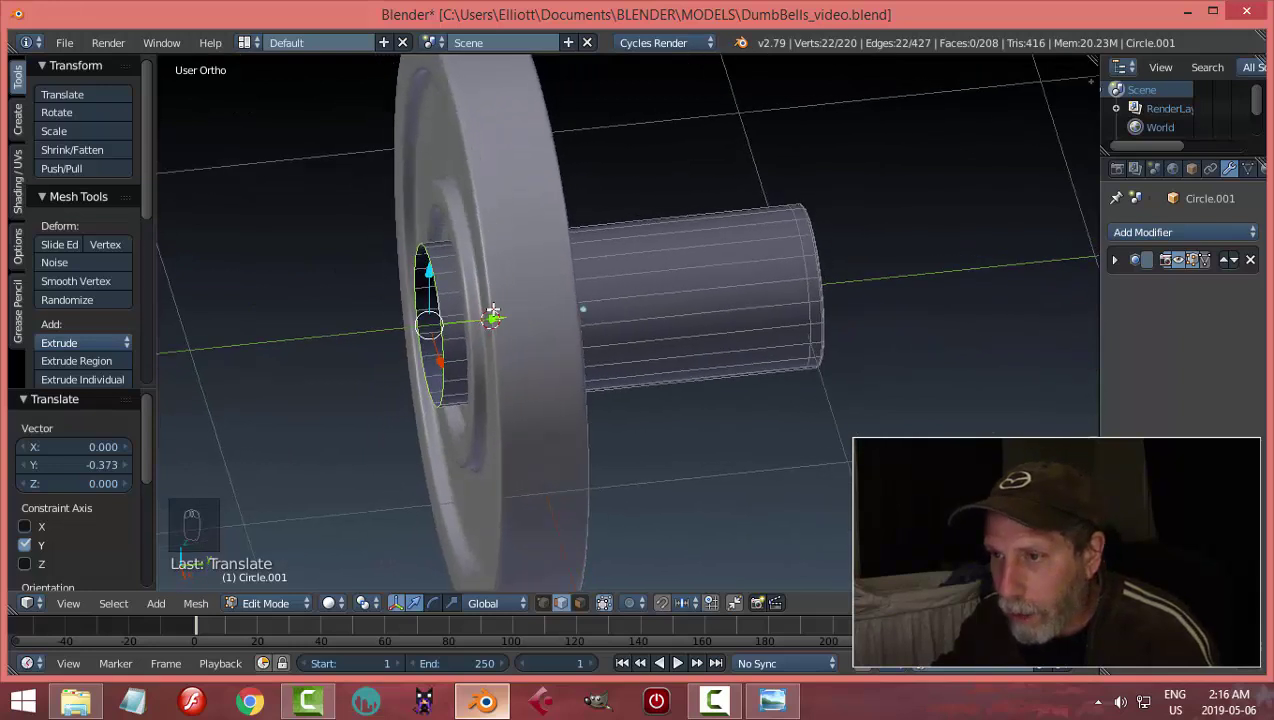
left_click_drag(493, 311, 509, 297)
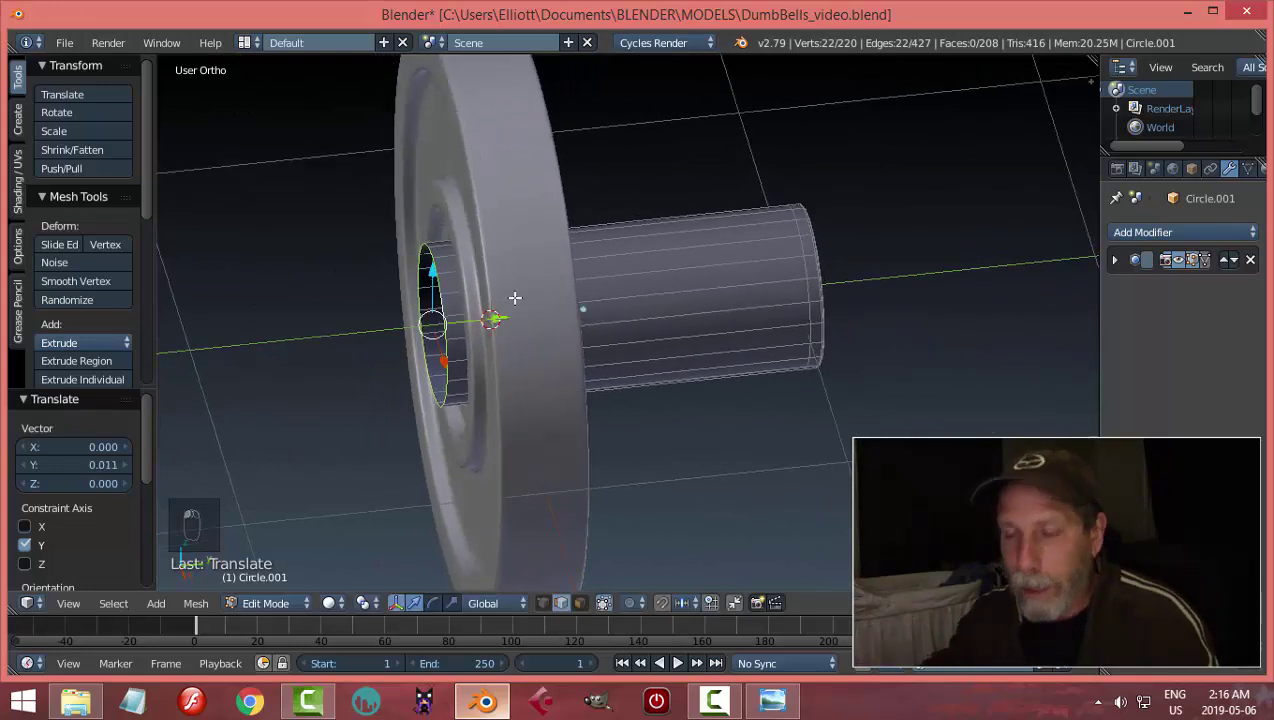
middle_click_drag(497, 298, 530, 293)
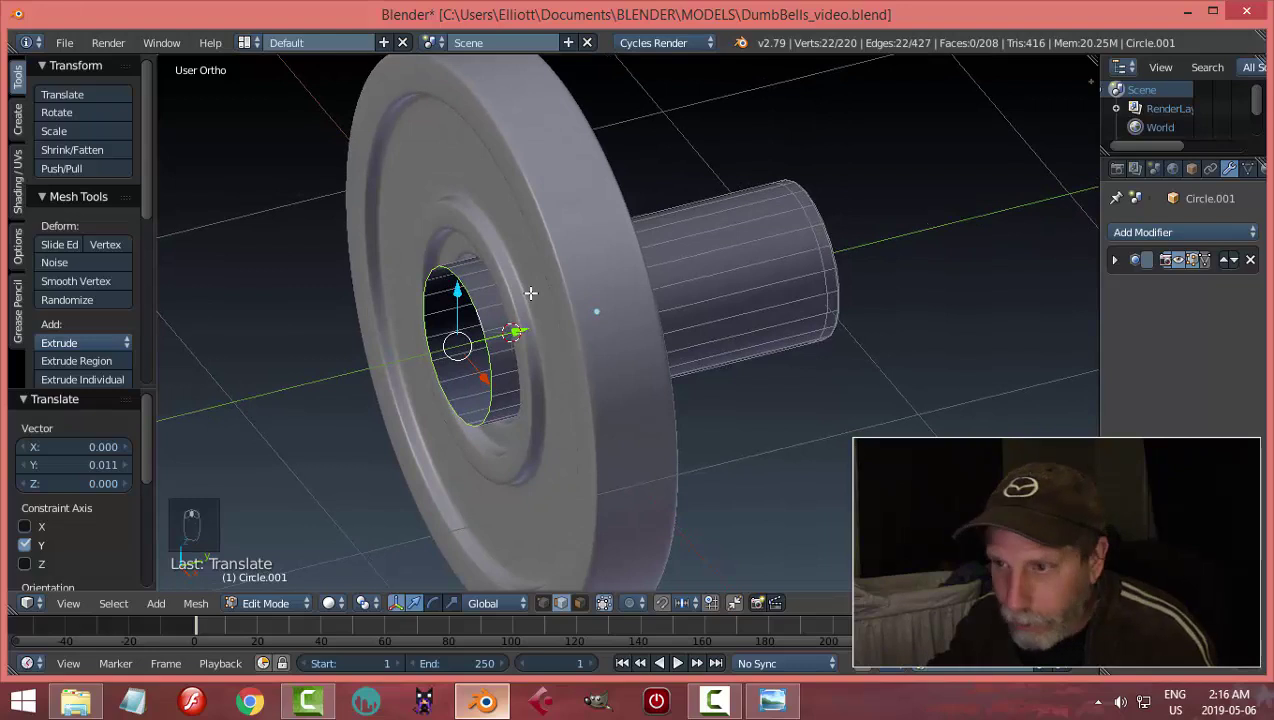
Extrude the open end loop and scale it outward to about 1.56 to form a flat flange
key("e")
key("s")
left_click(547, 380)
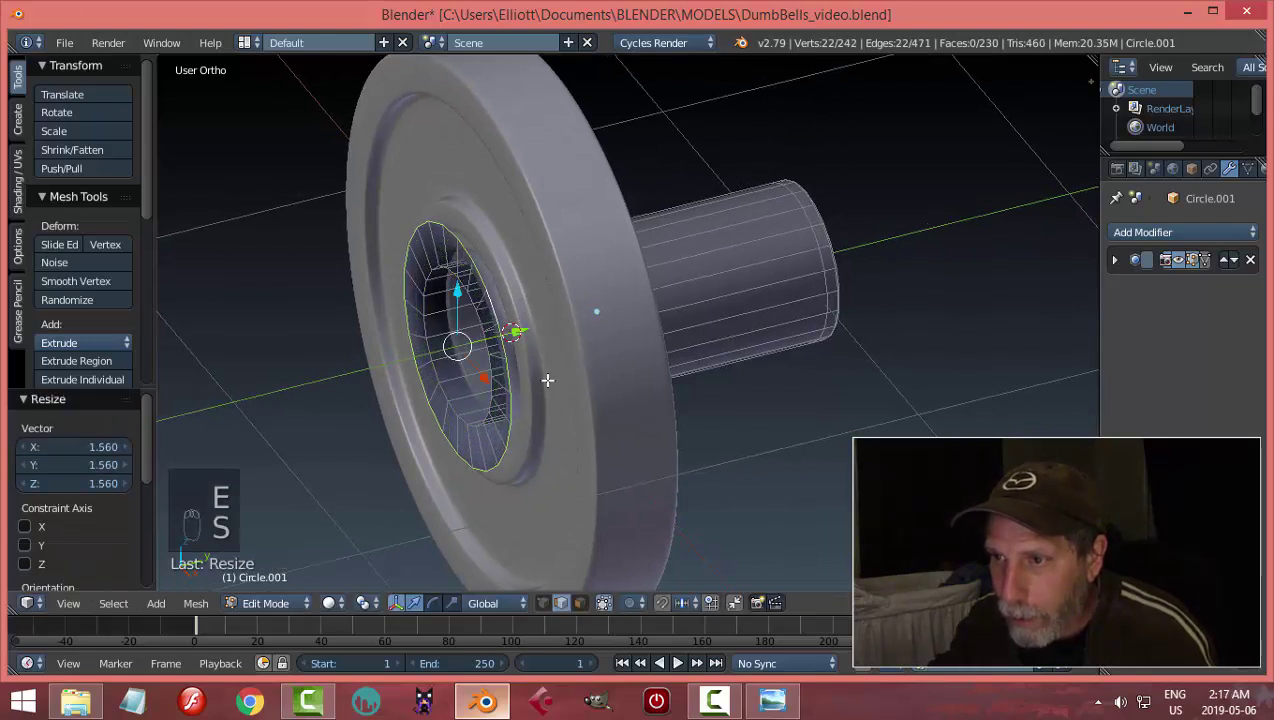
middle_click_drag(547, 380, 631, 323)
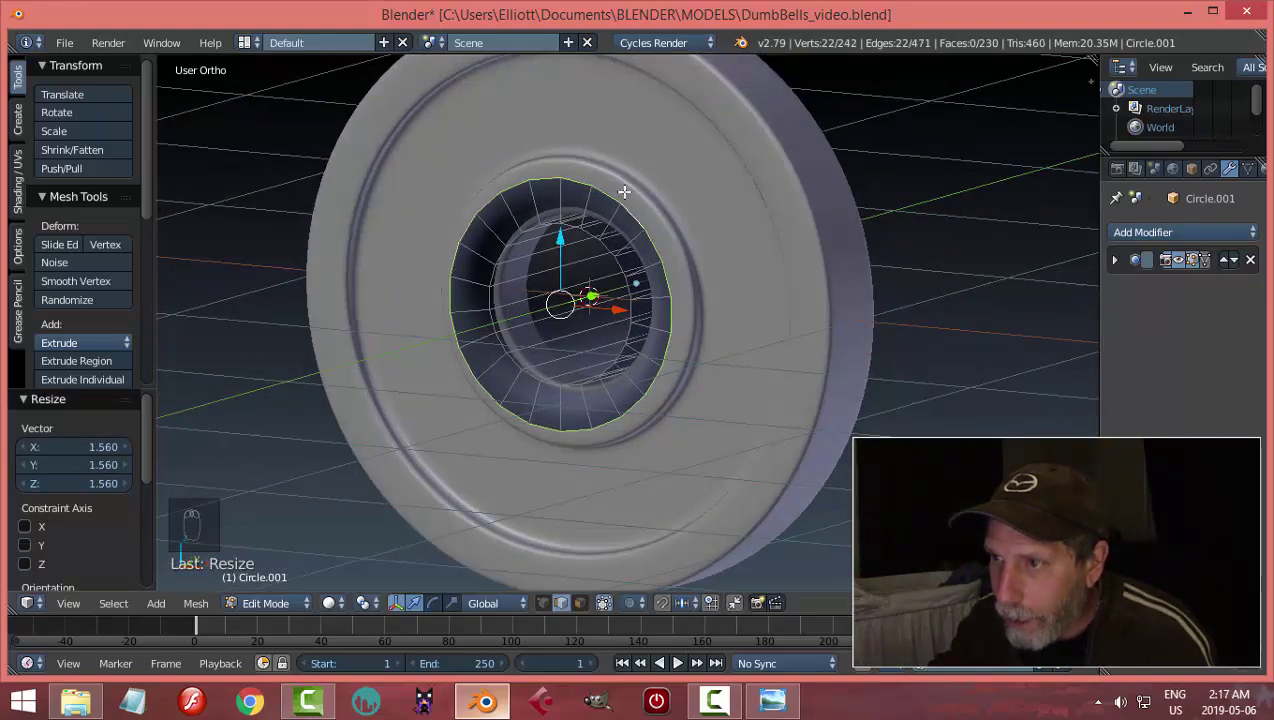
middle_click_drag(688, 277, 554, 321)
Extrude the flange's outer loop and move it along Y by about -0.137 to give the collar thickness
key("e")
right_click(490, 293)
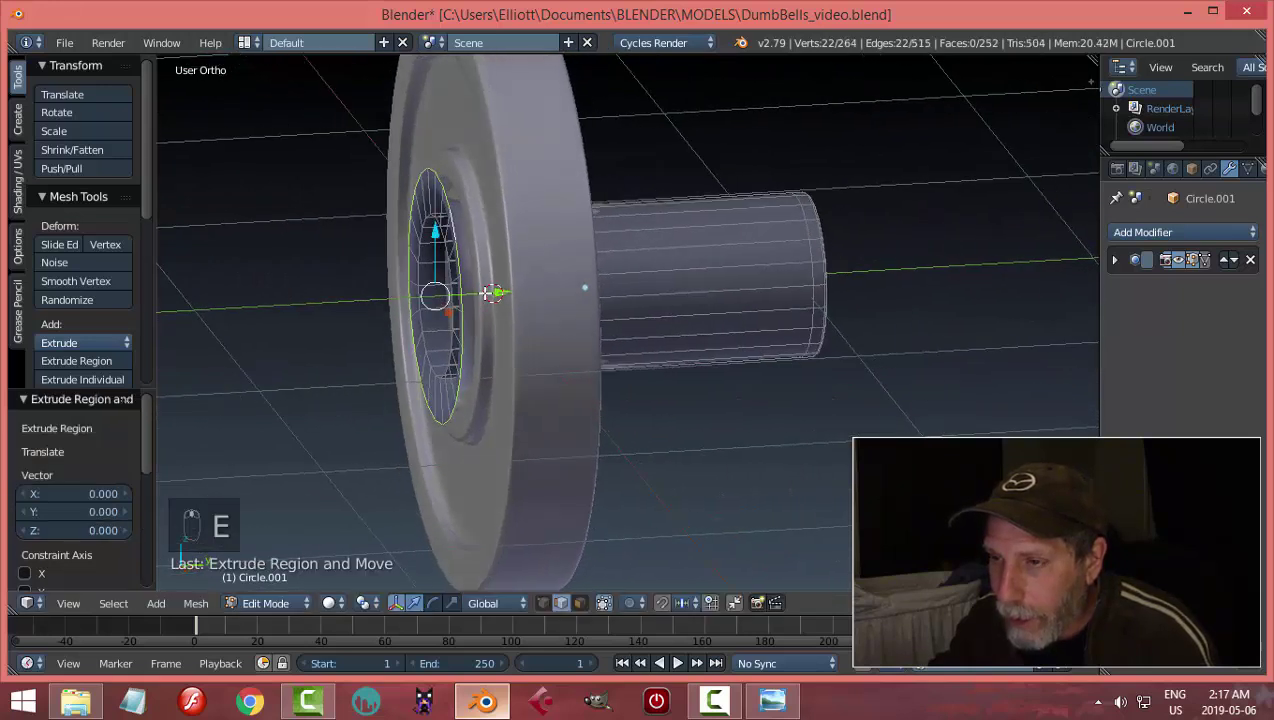
key("g")
key("y")
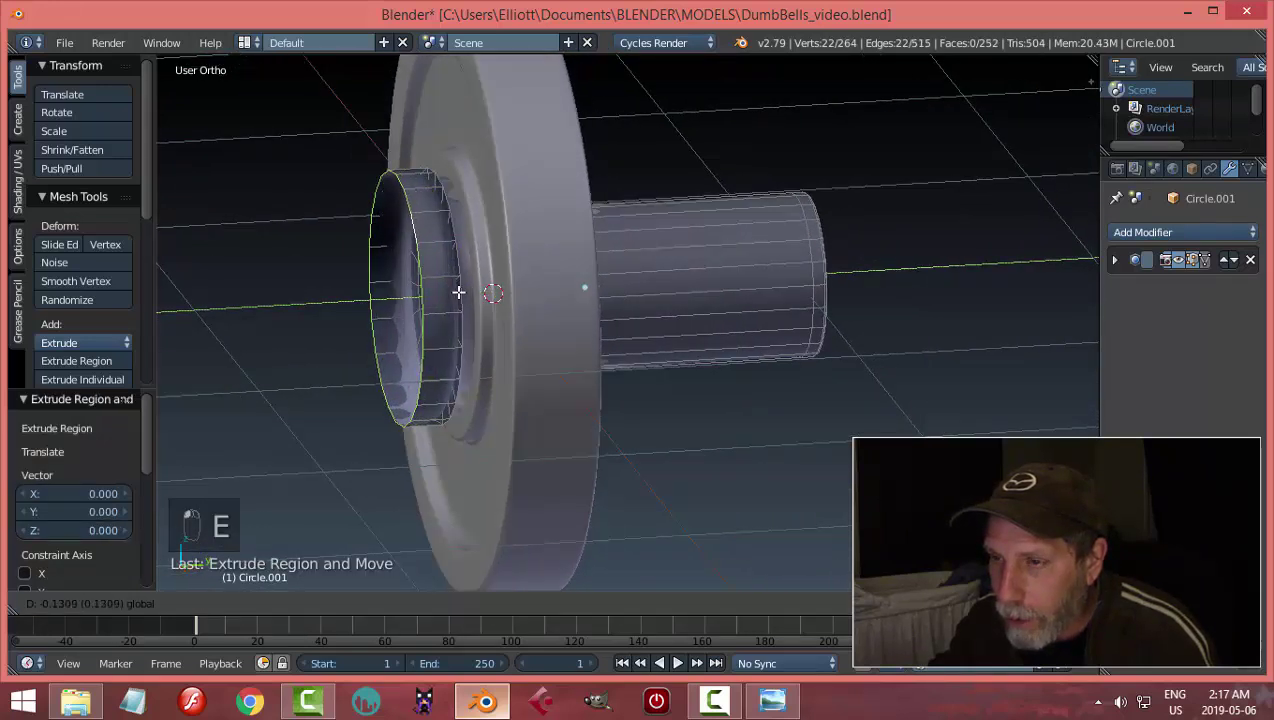
left_click(465, 300)
middle_click_drag(475, 318, 540, 297, "shift")
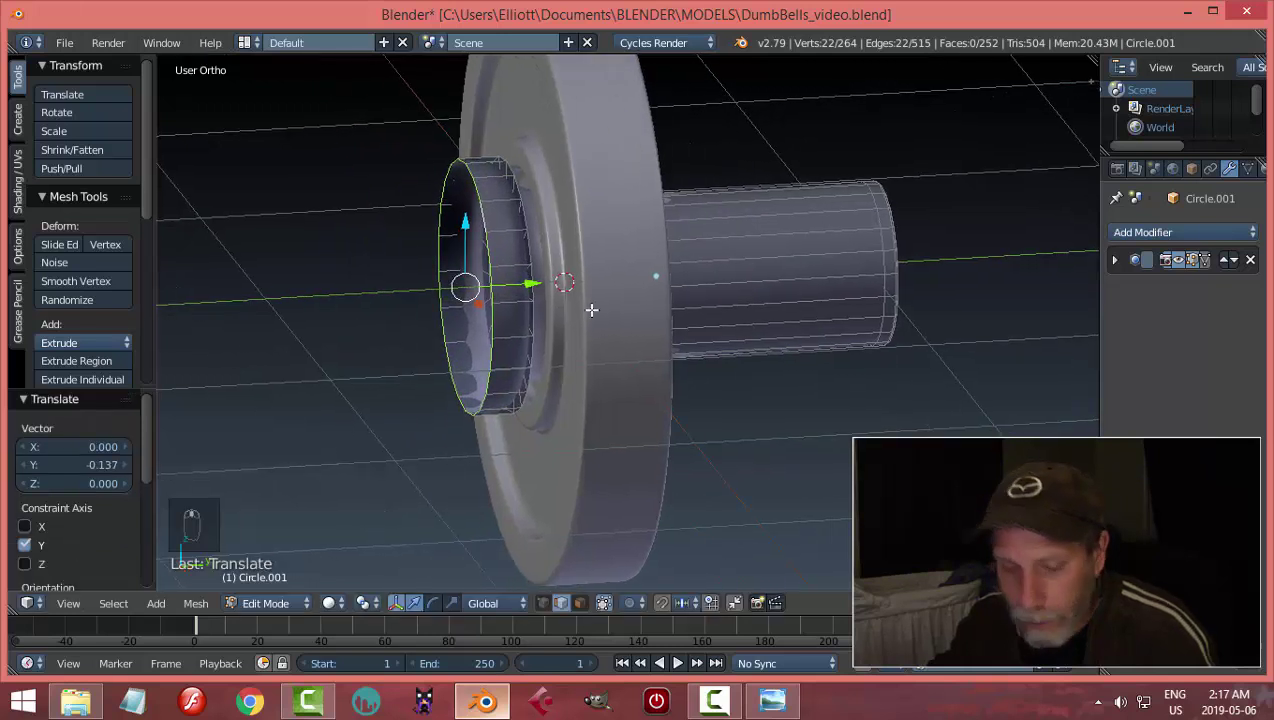
Extrude the collar's open loop about -0.208 along Y and scale it to about 0.497 to form a taper
key("e")
right_click(542, 295)
left_click_drag(530, 287, 465, 292)
key("s")
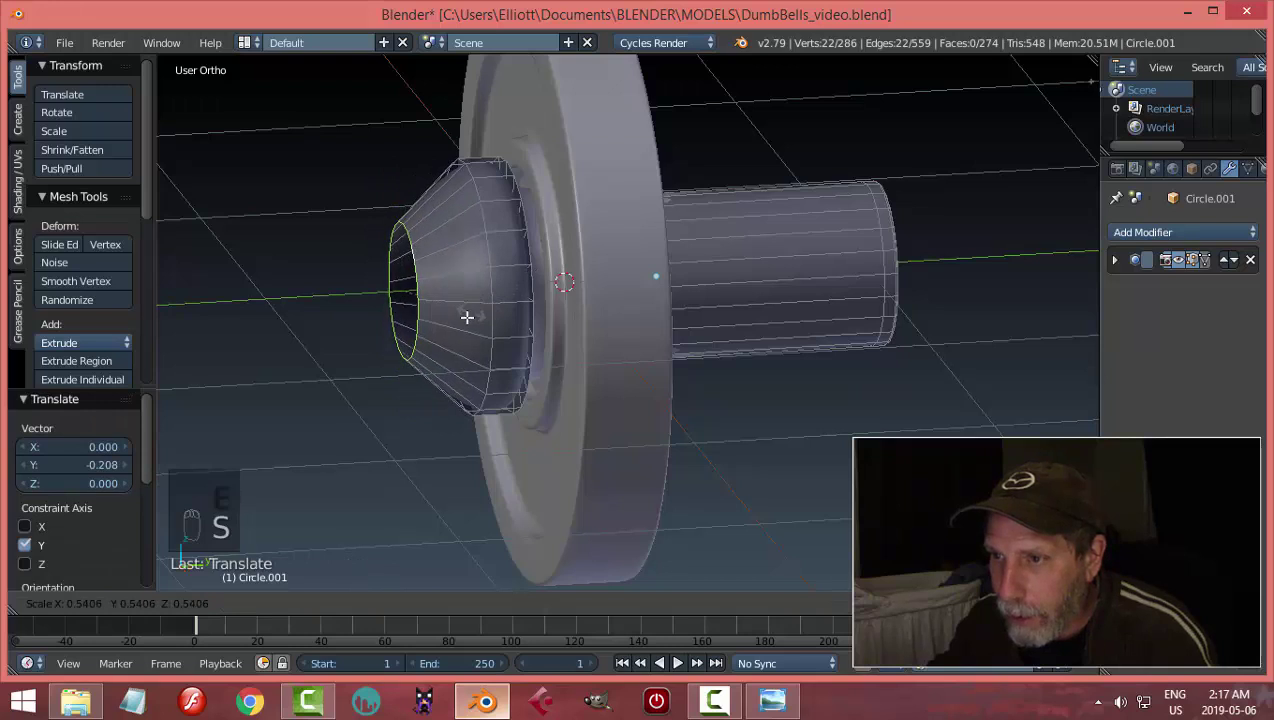
left_click(465, 318)
middle_click_drag(465, 318, 751, 341)
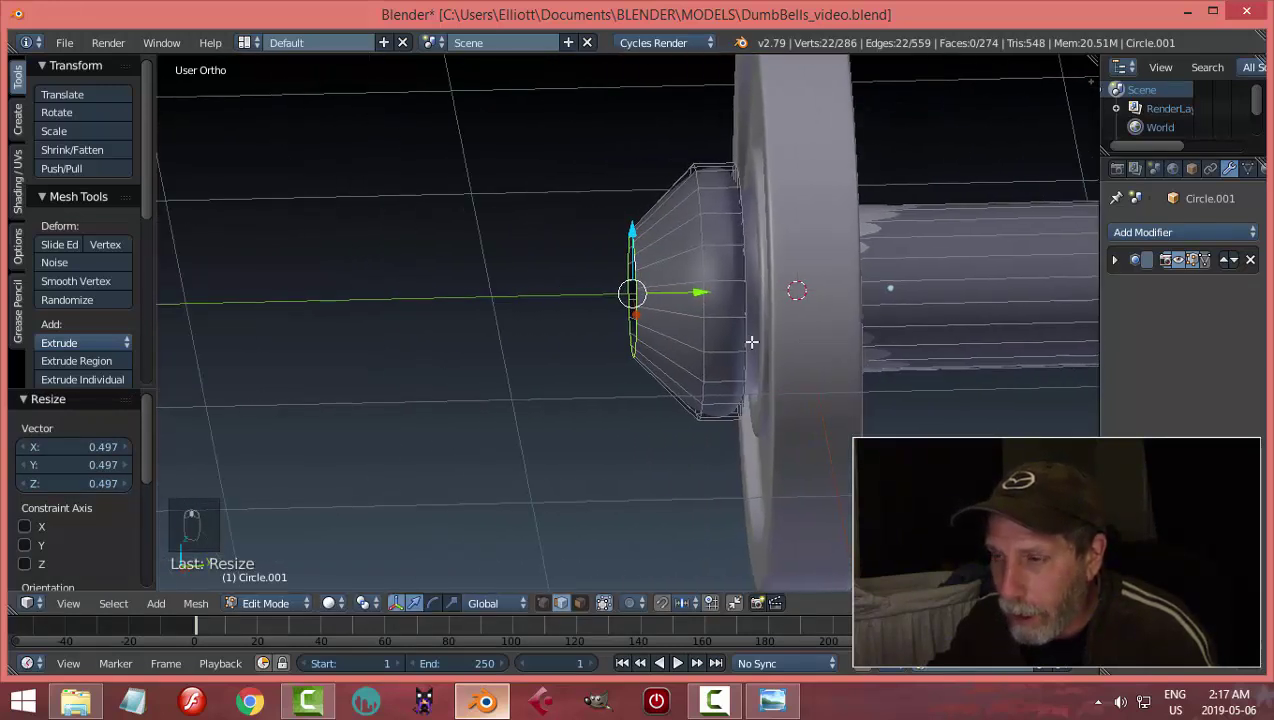
Extrude the taper's small loop about -0.018 along Y, extrude it again about -0.484 to start the handle, and return to Object Mode
key("e")
right_click(700, 291)
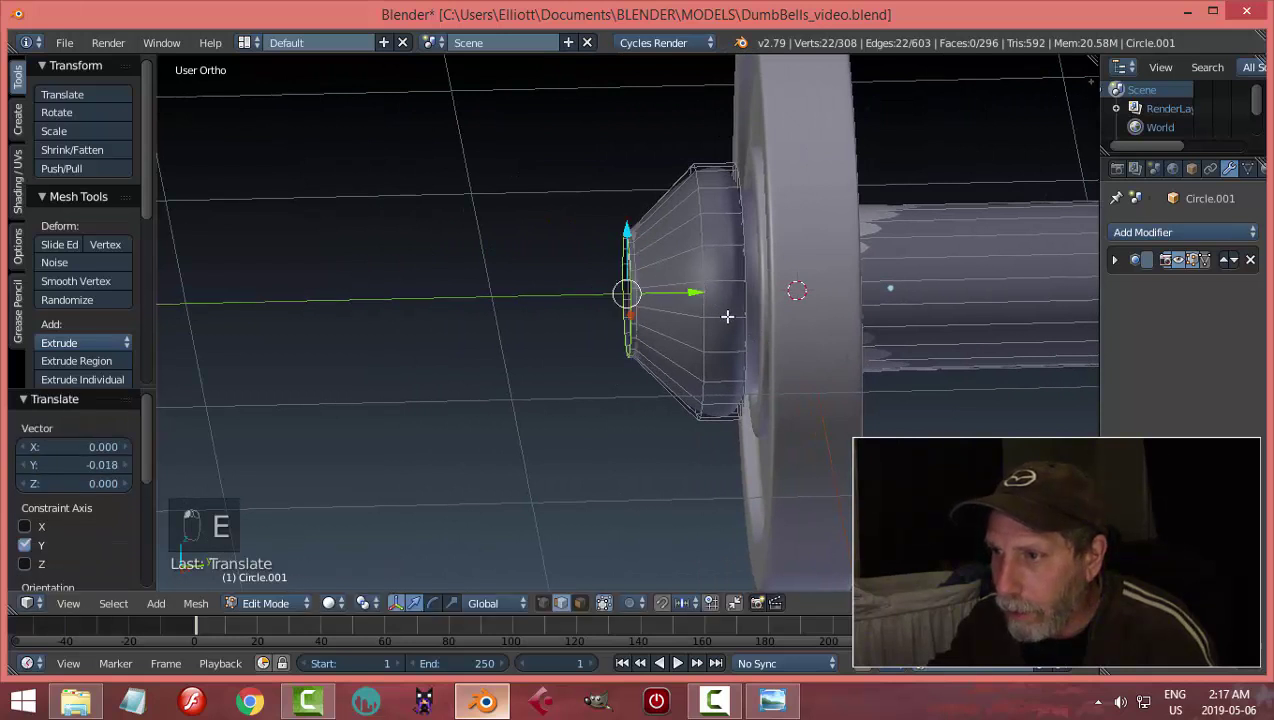
key("e")
right_click(727, 319)
left_click_drag(697, 292, 549, 292)
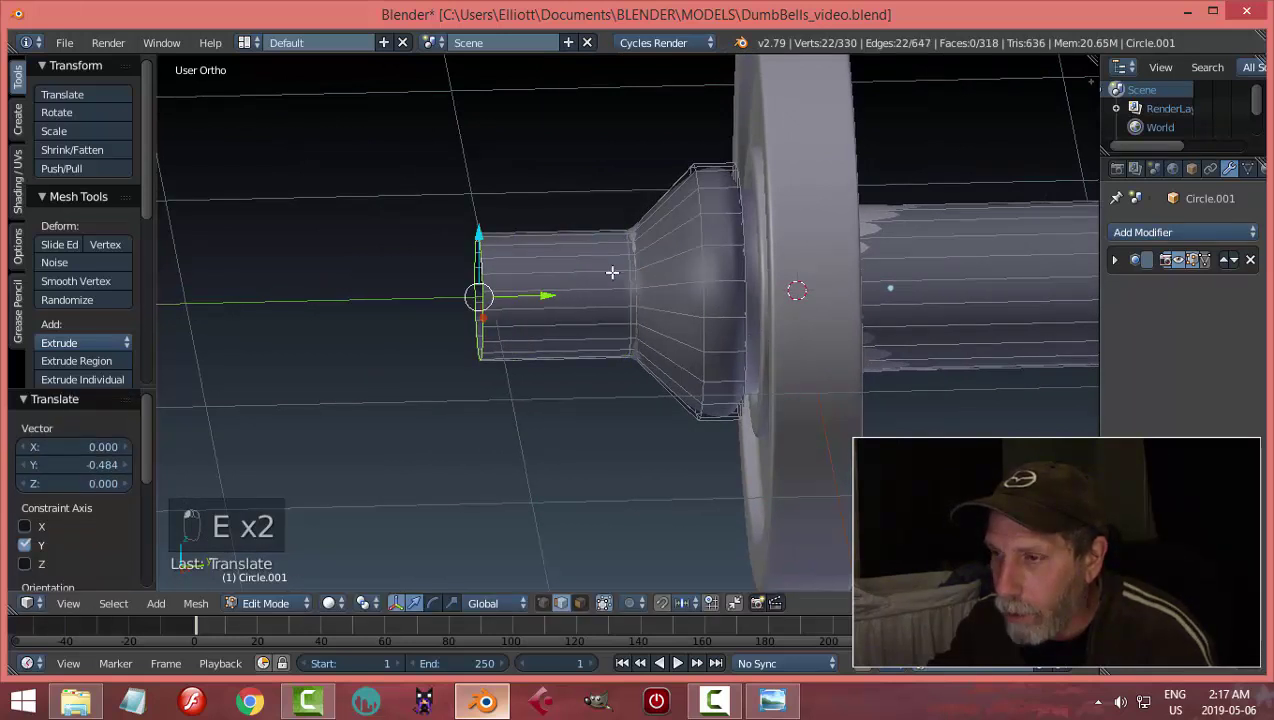
key("a")
key("Tab")
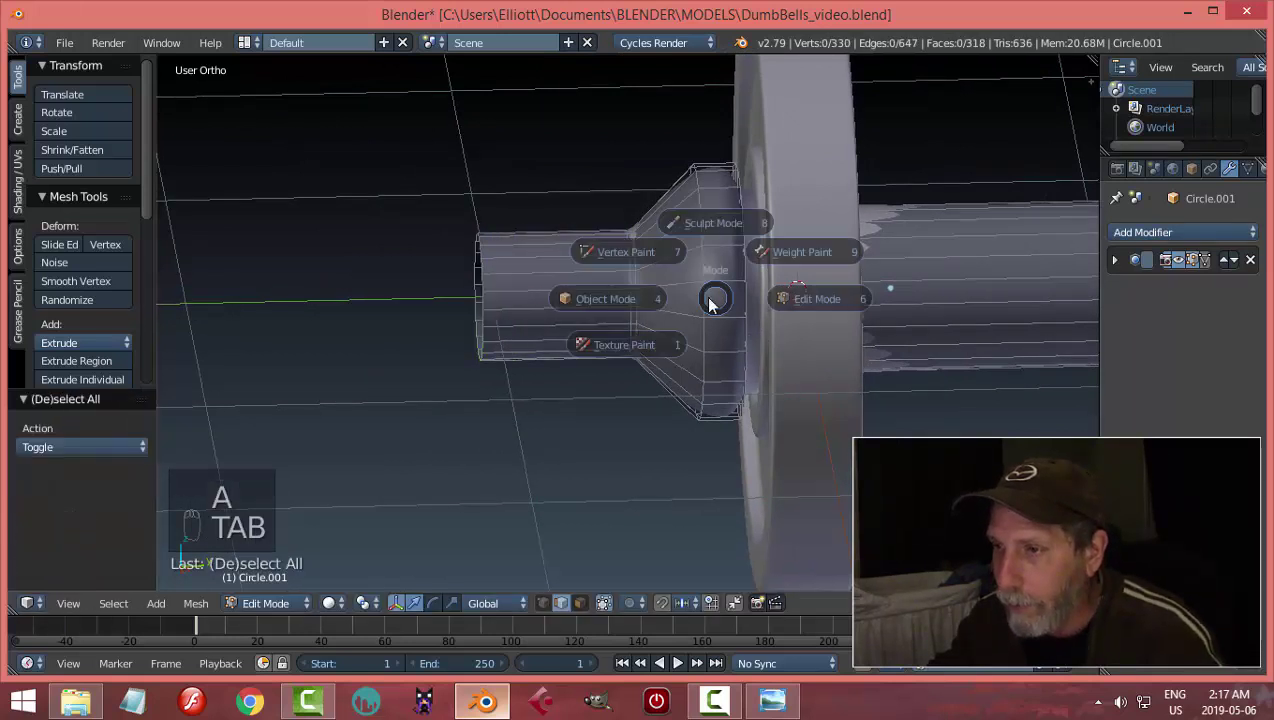
mouse_move(690, 300)
middle_mouse_down()
mouse_move(720, 284)
mouse_move(711, 304)
middle_mouse_up()
Hide the weight plate and add a loop cut around the bar's end cylinder right next to the collar
right_click(795, 286)
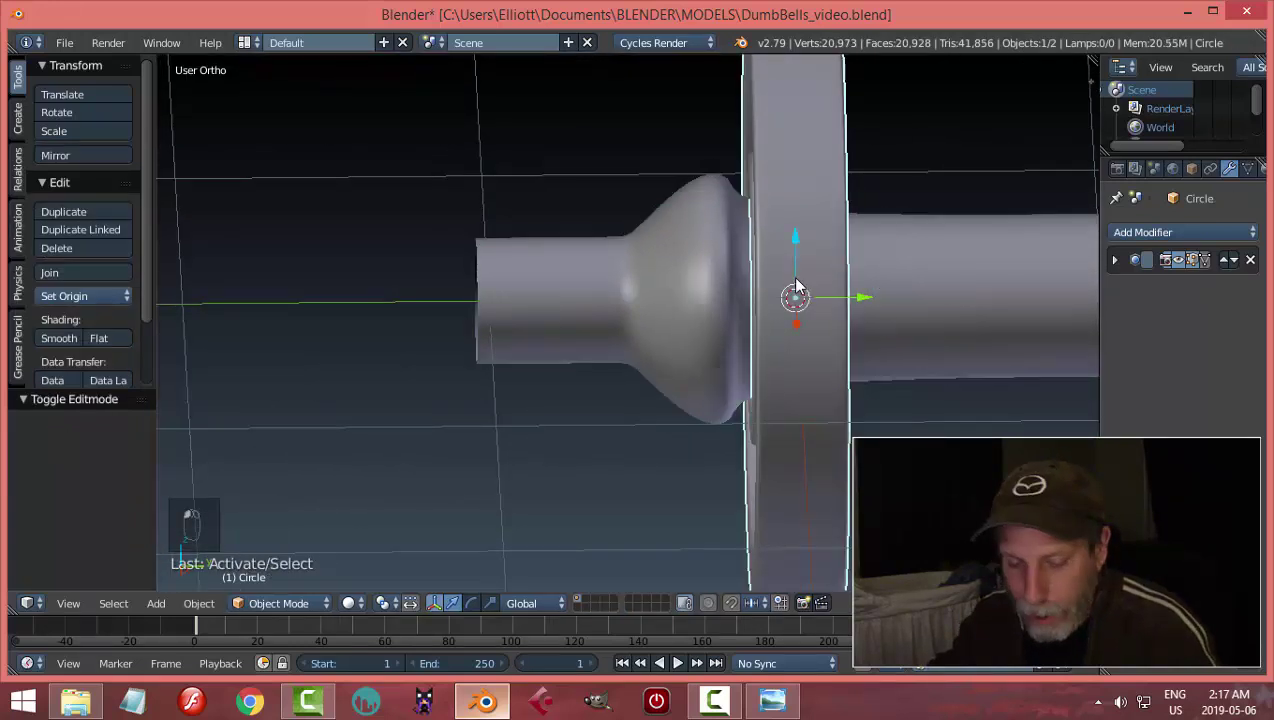
key("h")
right_click(797, 286)
key("Tab")
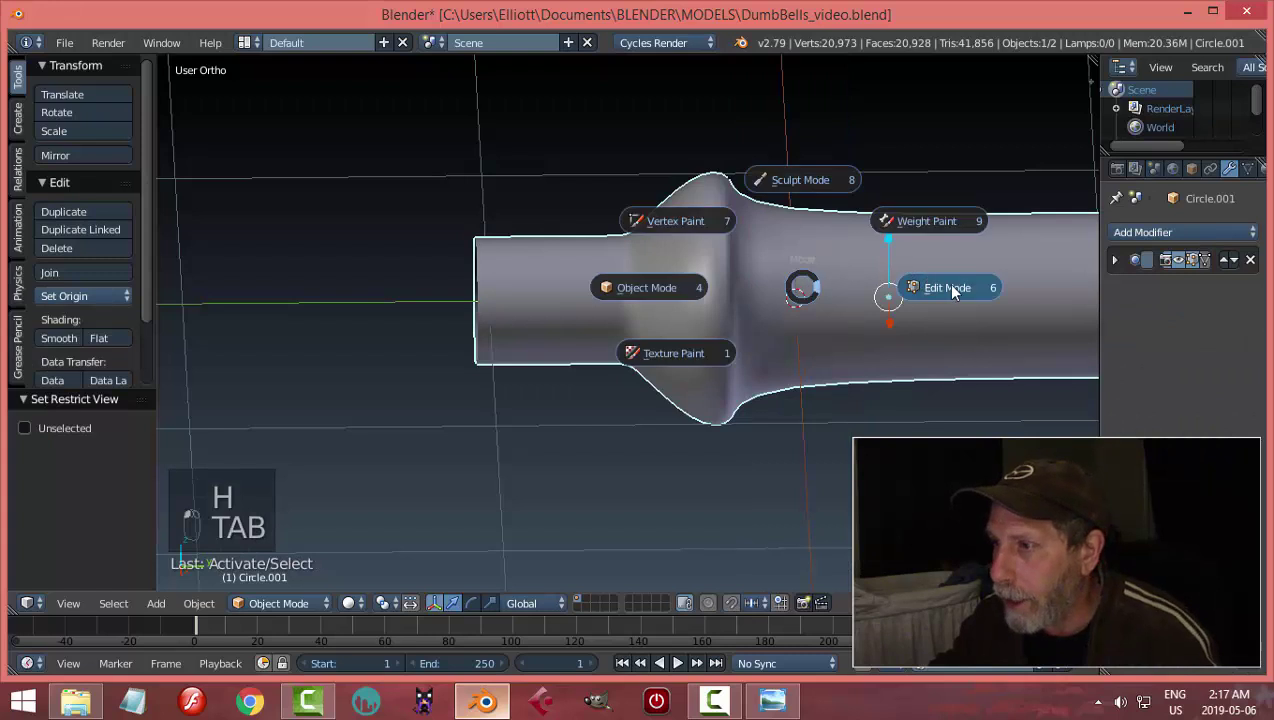
key("ctrl+r")
left_click(808, 296)
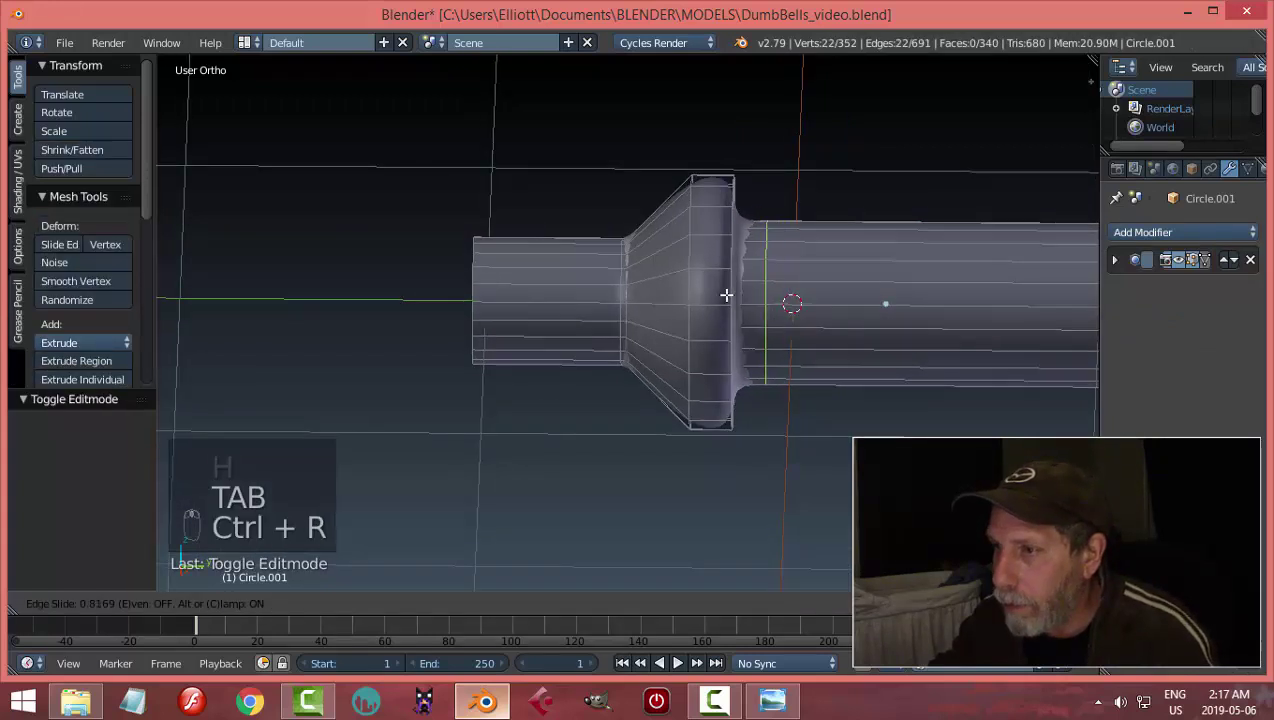
left_click(847, 307)
middle_click_drag(847, 307, 756, 327)
left_click(750, 334)
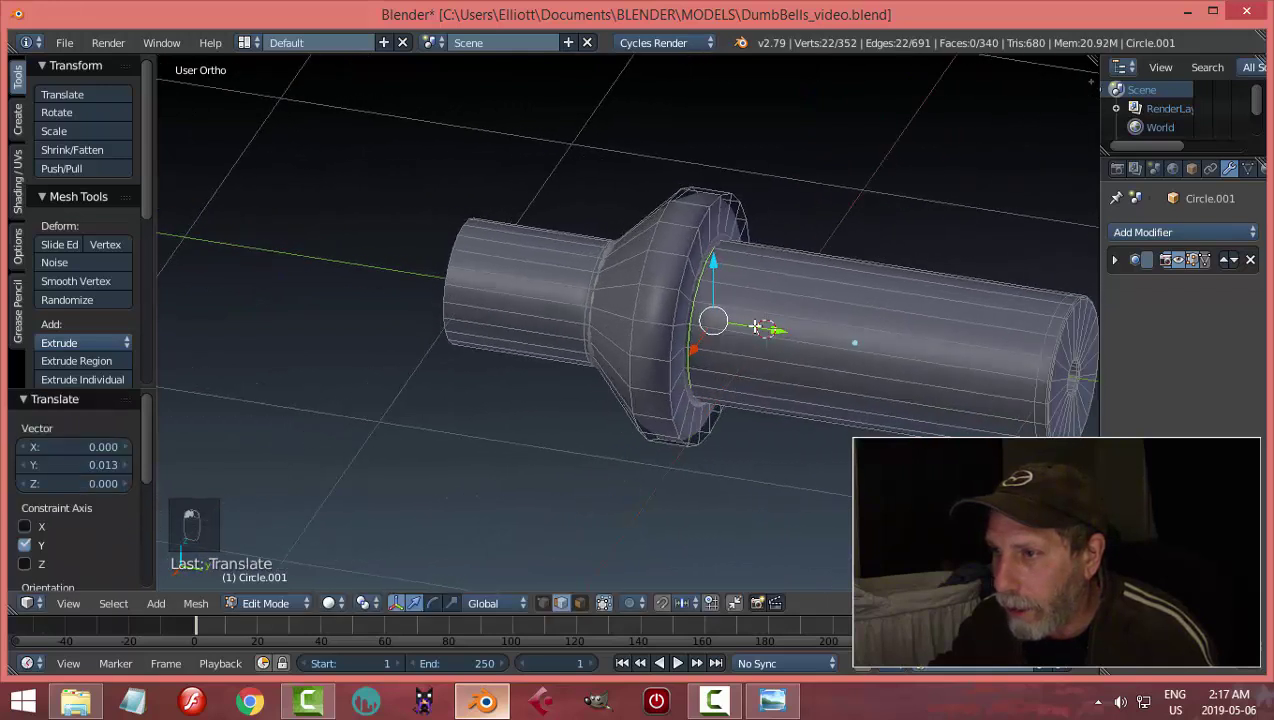
Add a loop cut around the collar's outer band, slid about 0.58 toward the rim of its flat face
key("ctrl+r")
left_click(688, 258)
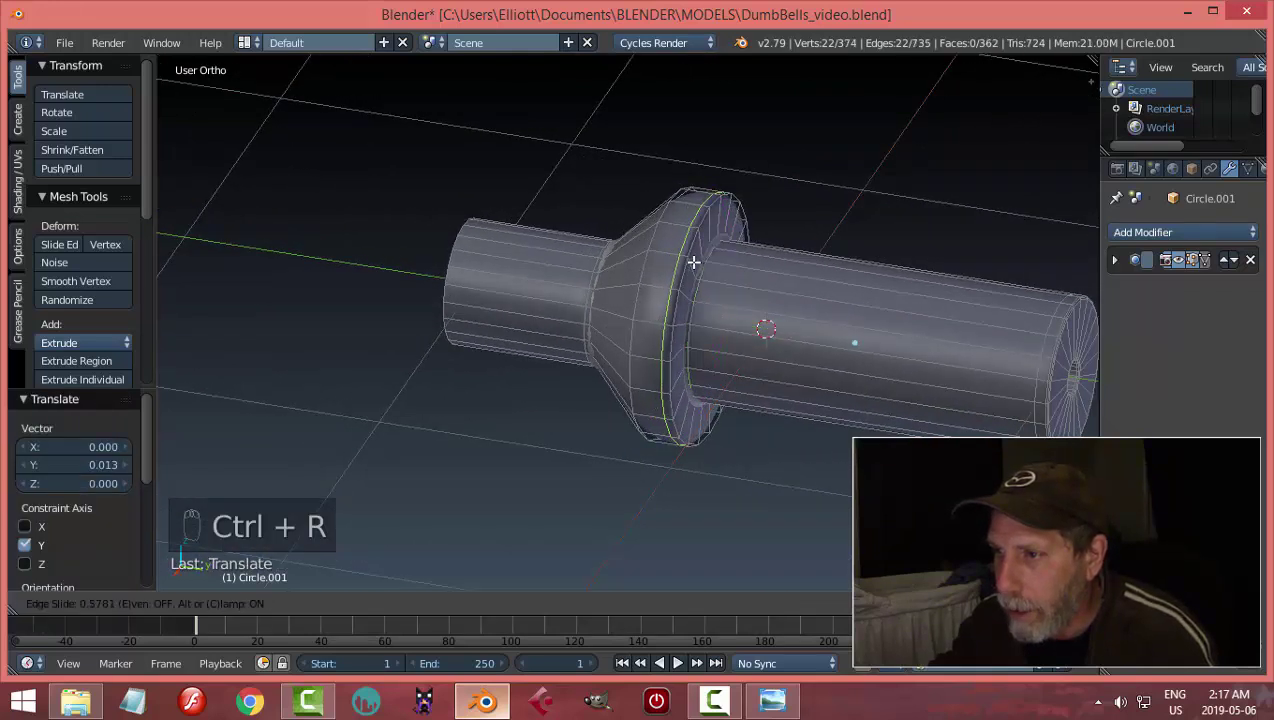
left_click(693, 262)
middle_click_drag(693, 262, 665, 213)
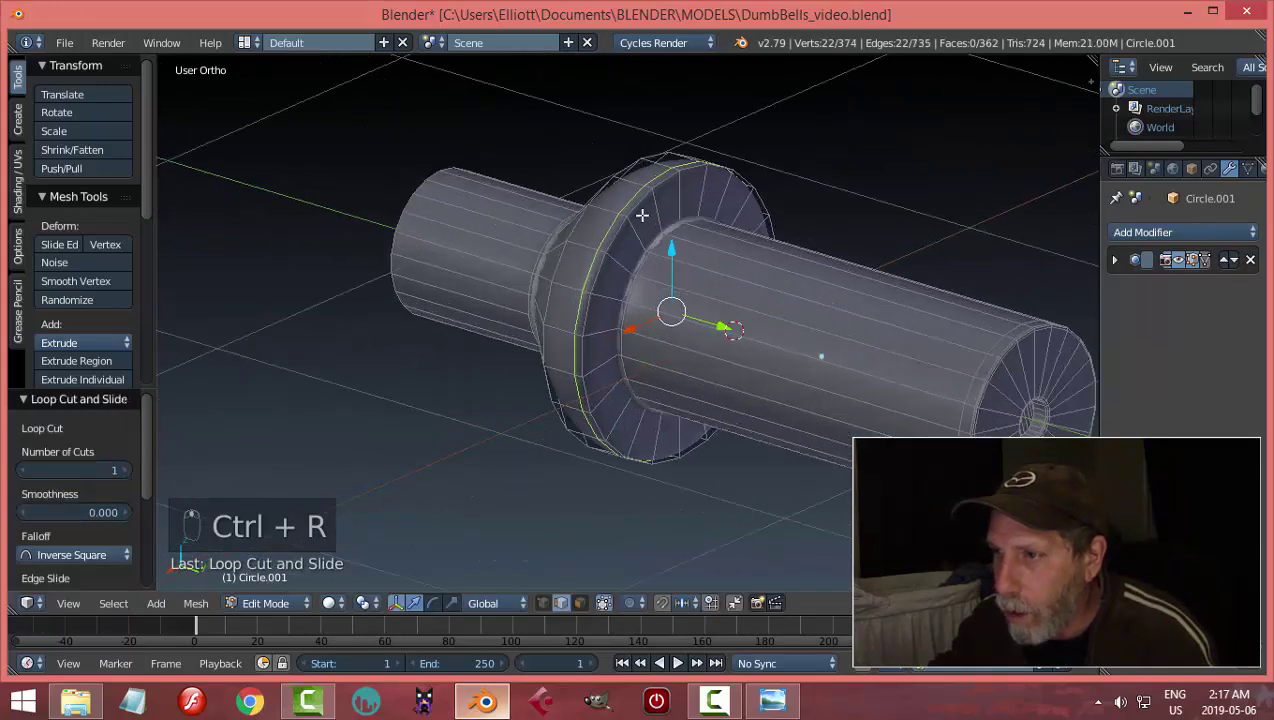
Add a loop cut on the collar's flat ring face with a slide of about -0.44 and check the smoothed shape in Object Mode
key("ctrl+r")
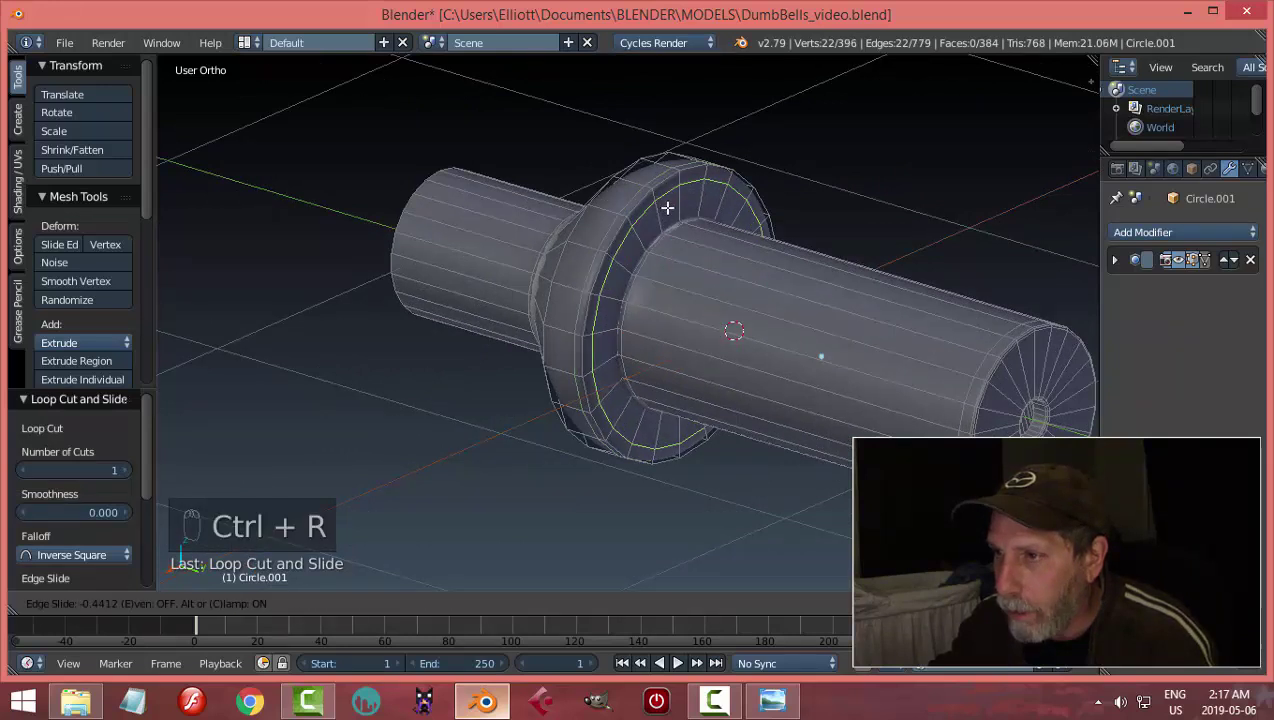
double_click(667, 206)
key("Tab")
left_click(570, 230)
middle_click_drag(604, 245, 768, 284)
key("Tab")
left_click(912, 281)
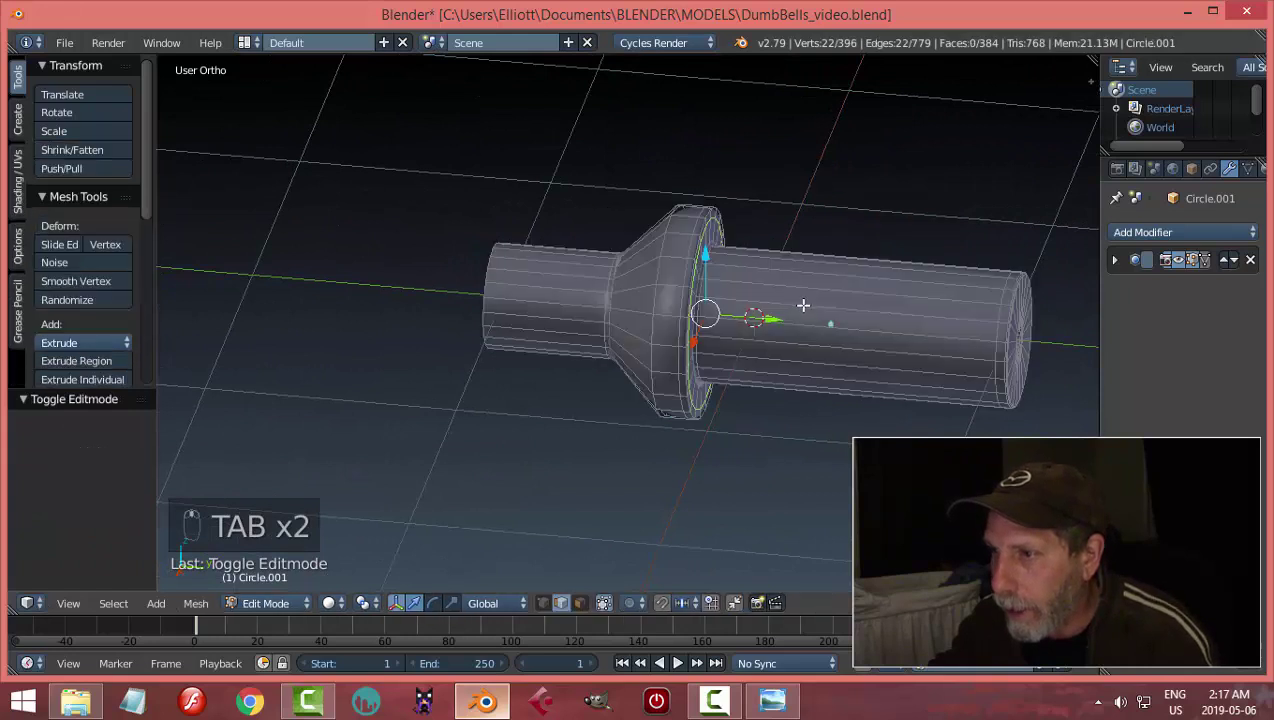
middle_click_drag(912, 281, 826, 293)
key("ctrl+r")
left_click(826, 293)
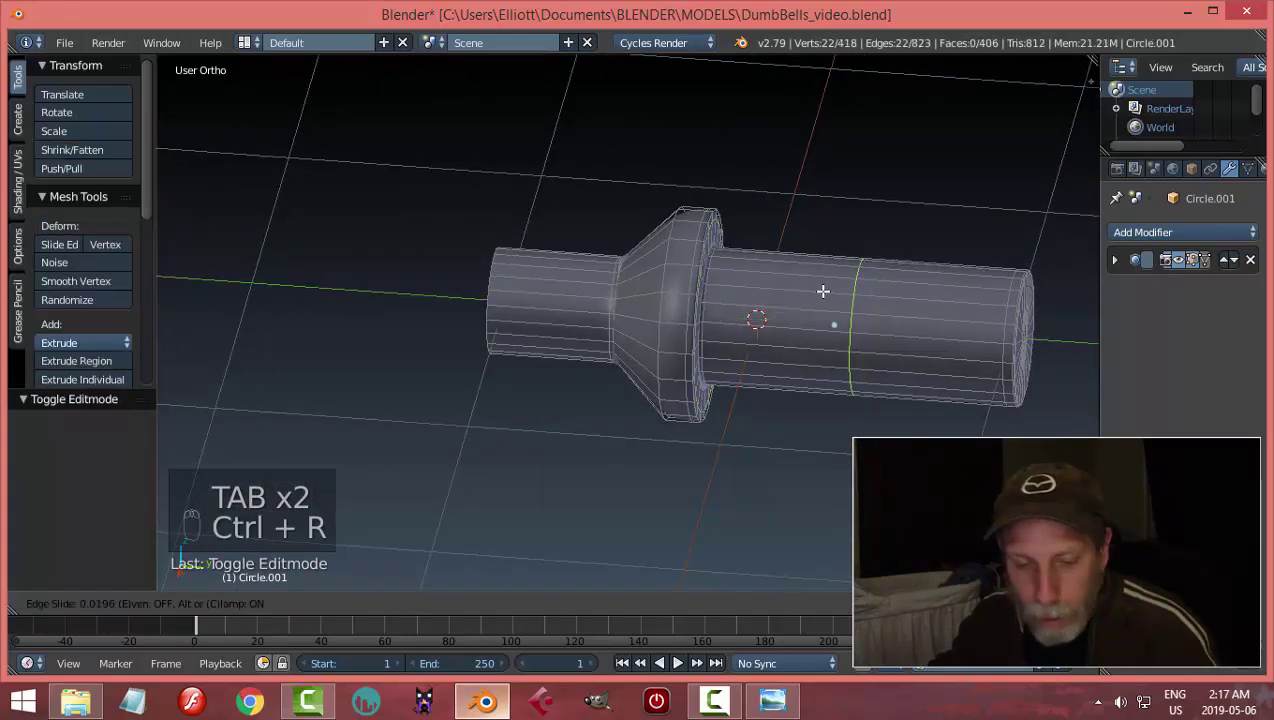
left_click(826, 290)
key("ctrl+z")
middle_click_drag(773, 296, 828, 299)
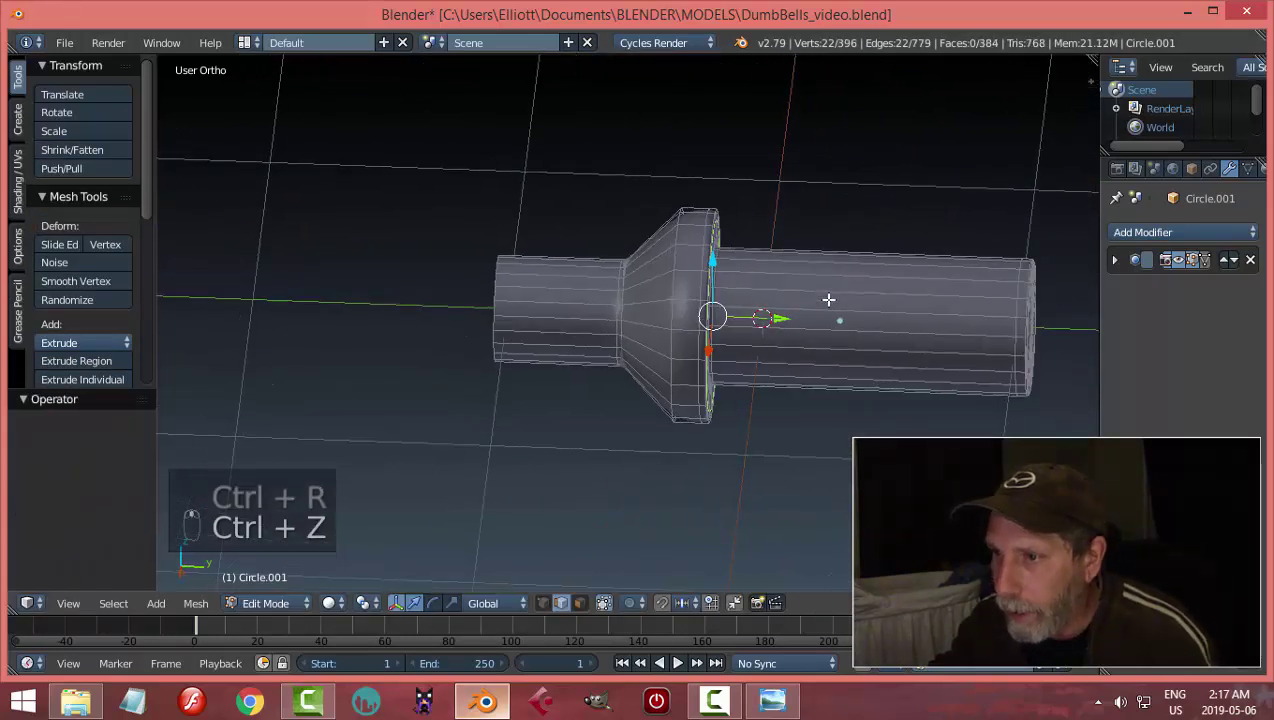
Return to Object Mode, reveal the hidden weight plate and clear the selection
key("a")
key("Tab")
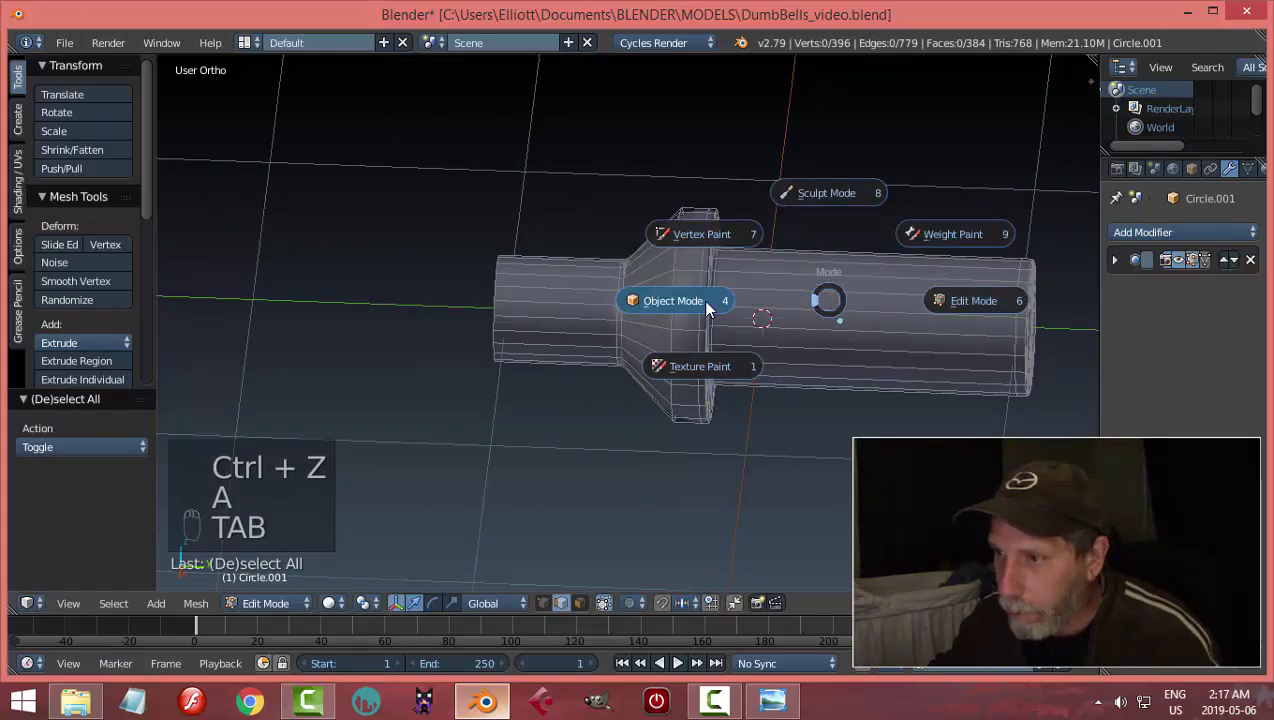
key("alt+h")
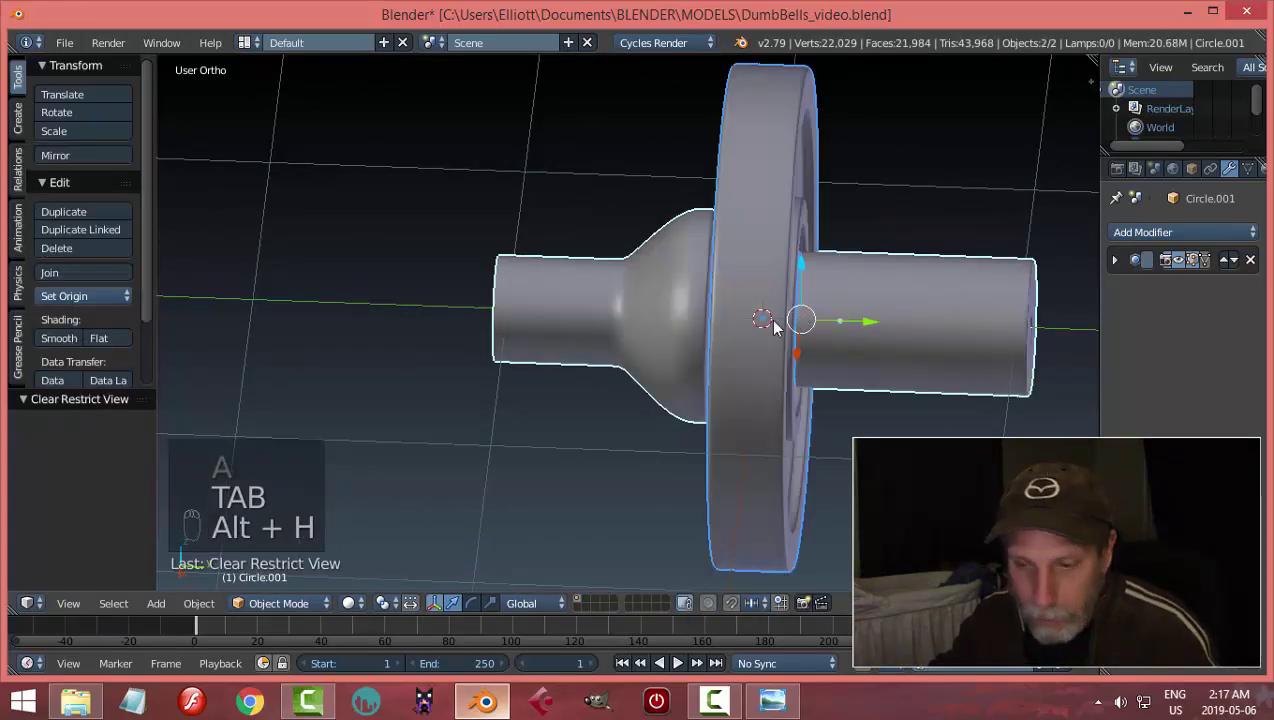
key("a")
Move the weight plate along Y by about -0.05 so it sits against the bar's collar, and deselect it
middle_click_drag(775, 327, 810, 327)
right_click(815, 285)
middle_click_drag(838, 282, 840, 310)
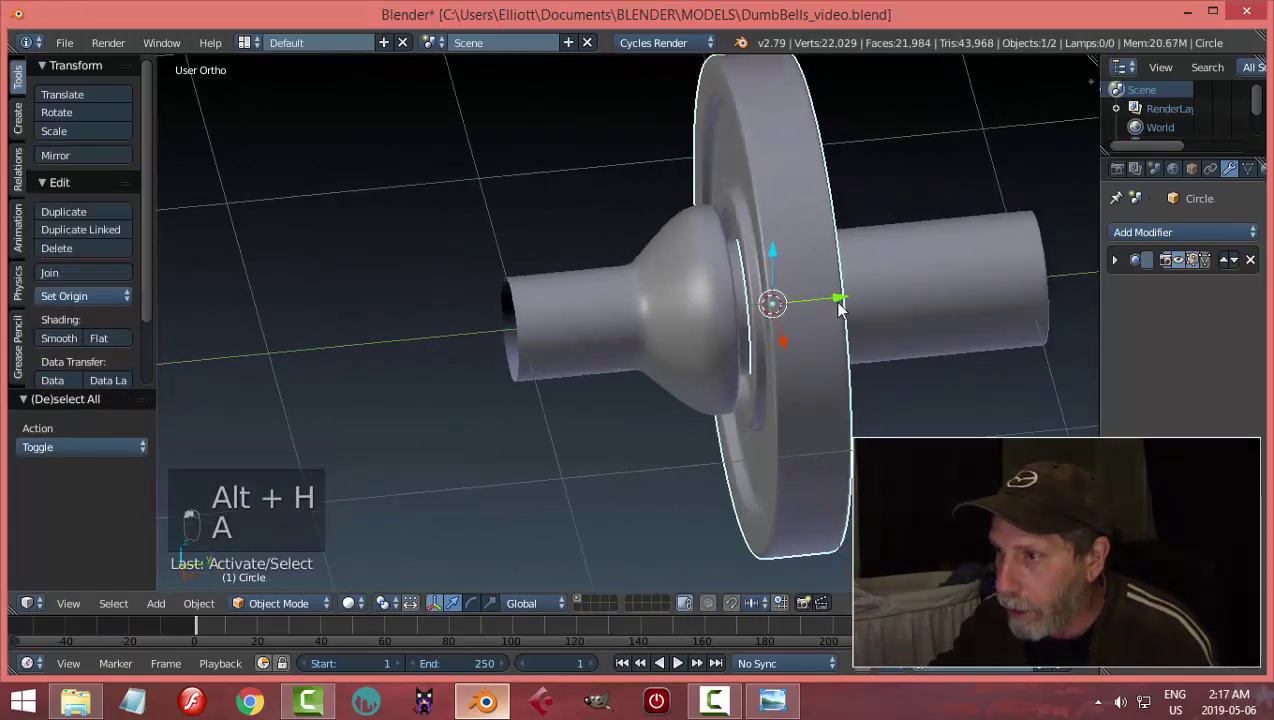
left_click_drag(838, 300, 824, 298)
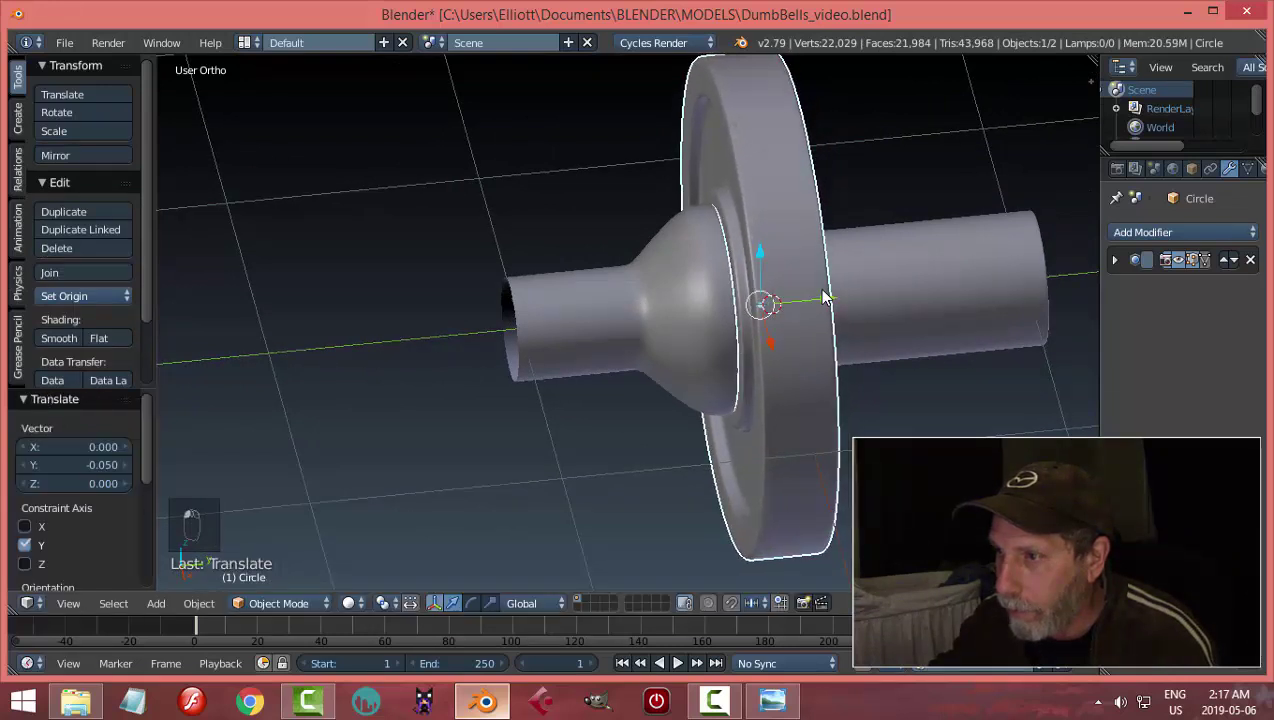
key("a")
Enter Edit Mode on the bar and add a loop cut around its end cylinder just outside the weight plate
middle_click_drag(875, 318, 757, 365)
right_click(757, 365)
key("Tab")
middle_click_drag(904, 358, 667, 372)
key("ctrl+r")
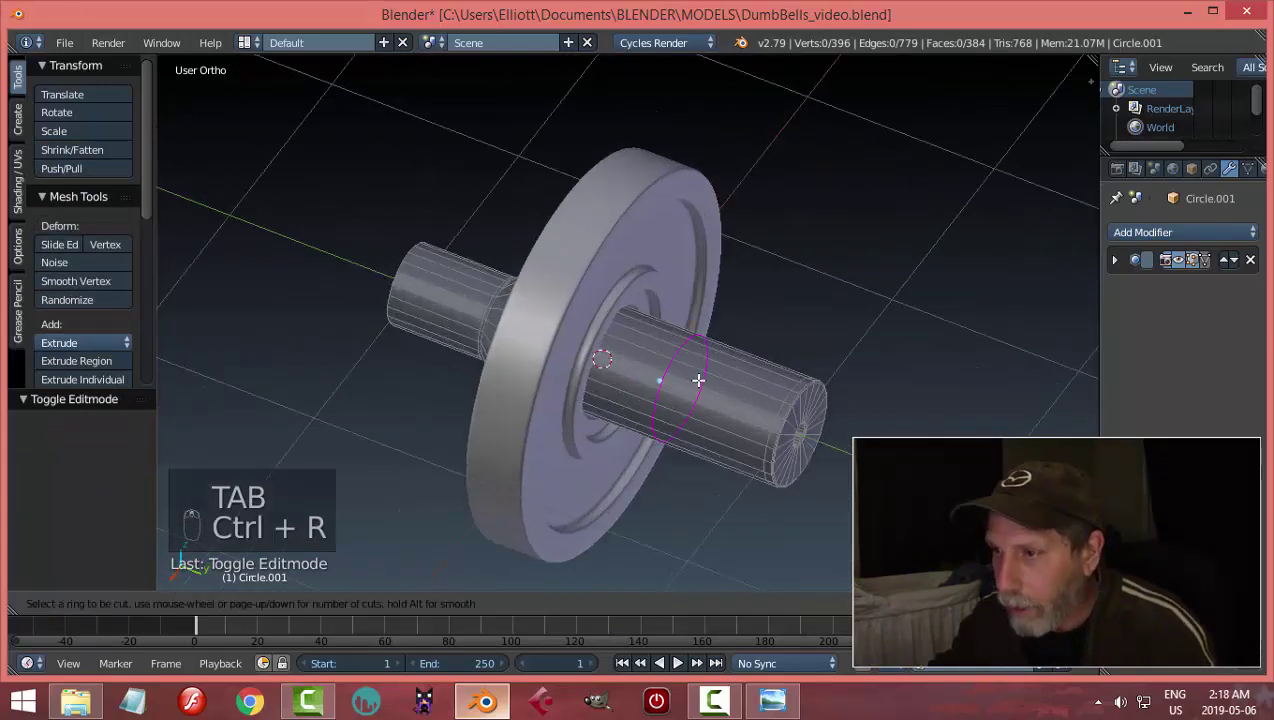
left_click(694, 376)
left_click(660, 361)
middle_click_drag(660, 361, 785, 362)
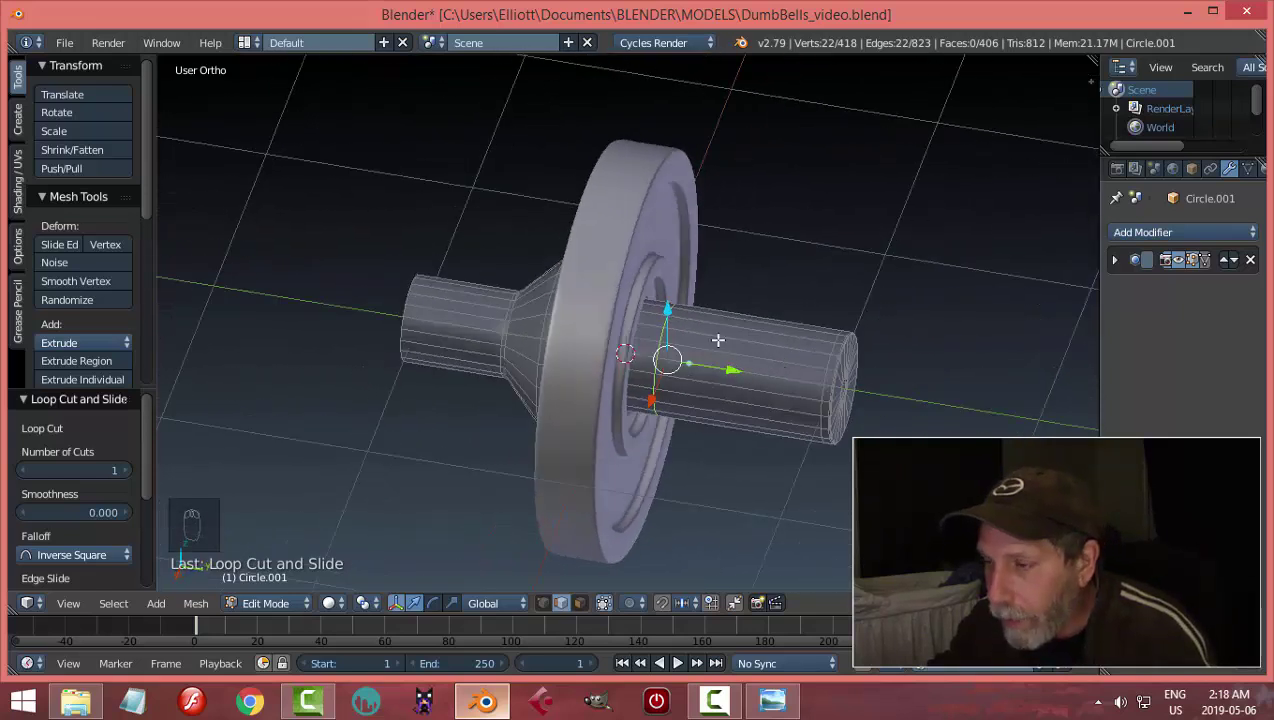
Add eight evenly spaced loop cuts along the bar's end cylinder outside the weight plate
mouse_move(752, 411)
middle_mouse_down()
mouse_move(749, 421)
mouse_move(766, 398)
middle_mouse_up()
key("a")
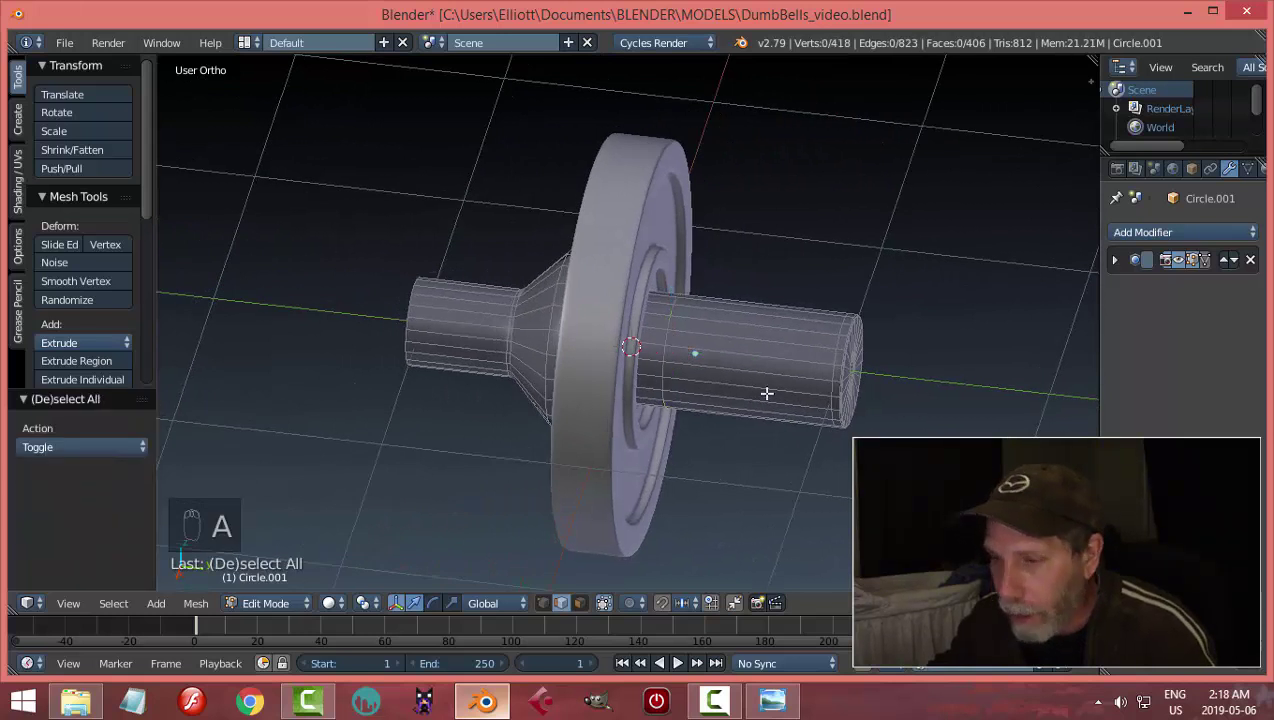
scroll(758, 389, "up", 2)
key("ctrl+r")
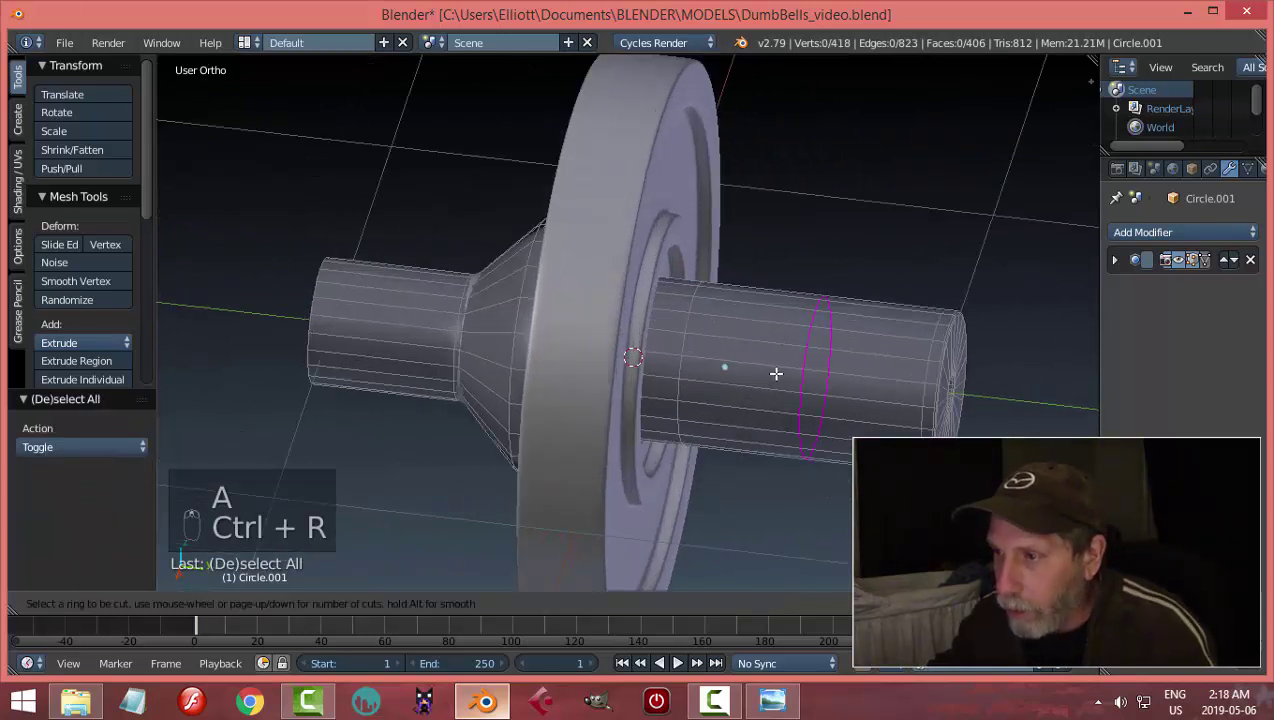
scroll(776, 373, "up", 4)
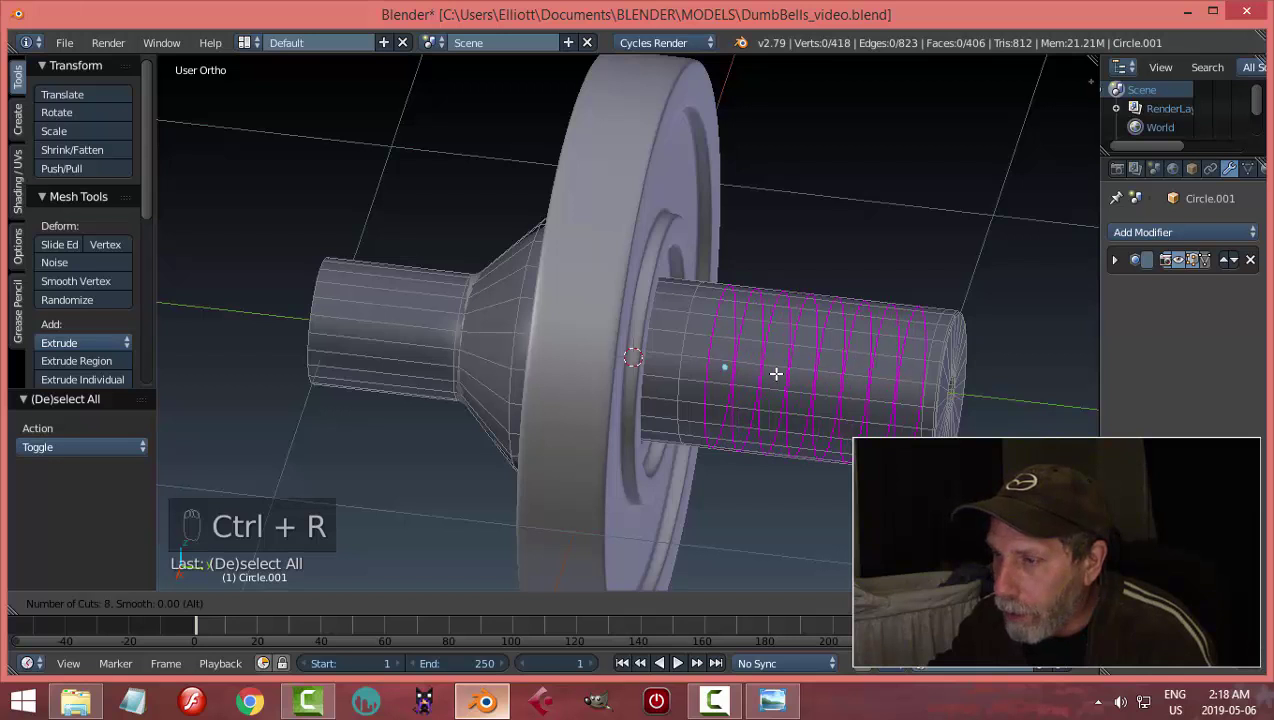
left_click(776, 373)
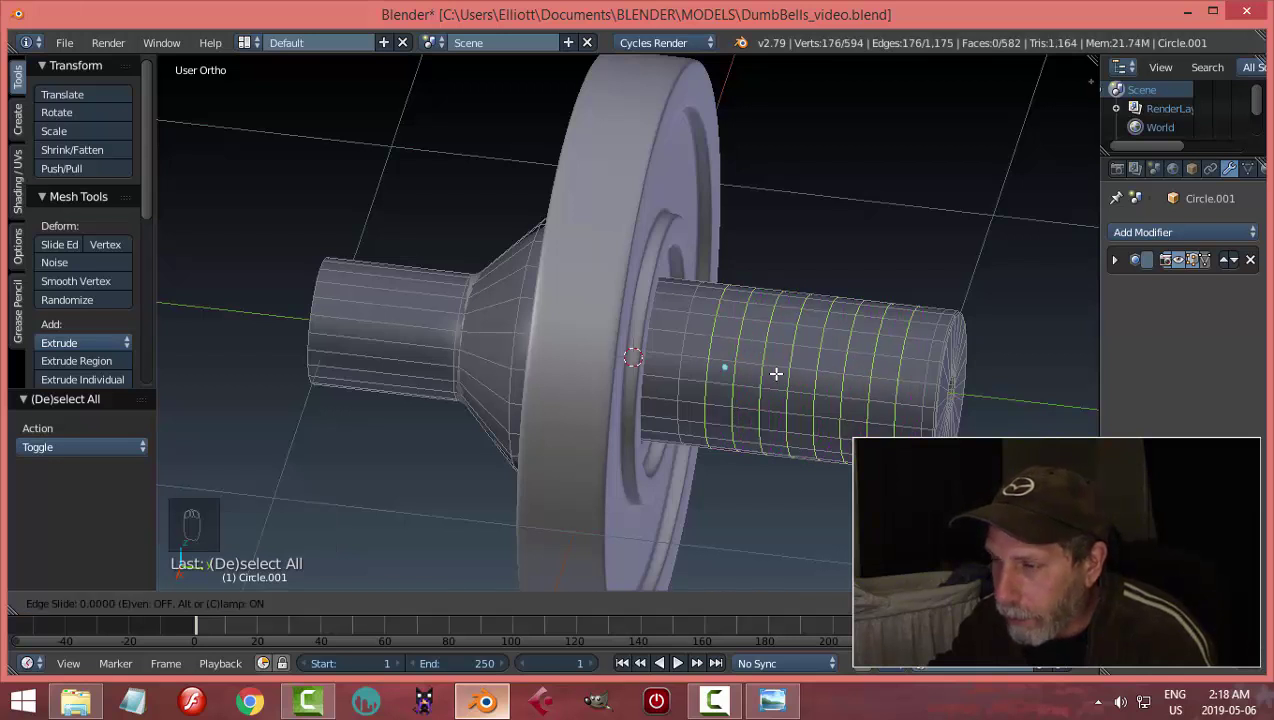
left_click(776, 373)
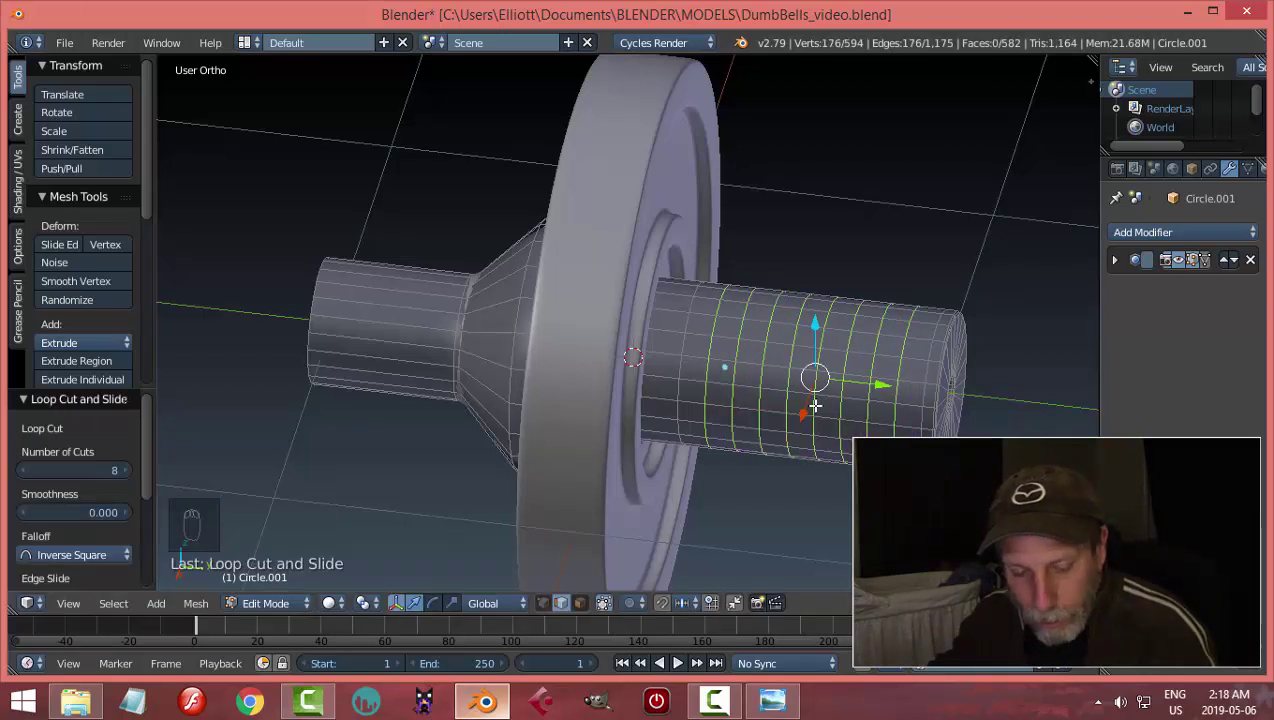
Bevel the eight loops by about 0.034 and extrude the resulting bands outward along their normals by about 0.024
key("ctrl+b")
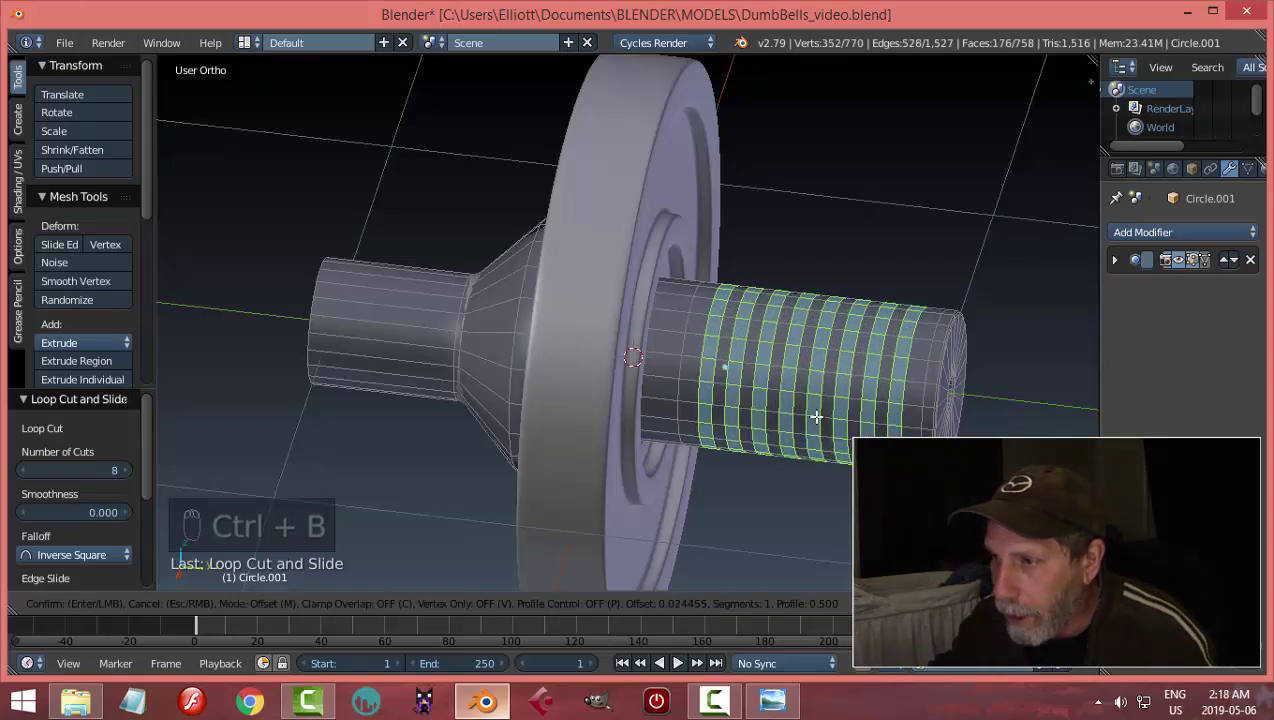
left_click(817, 418)
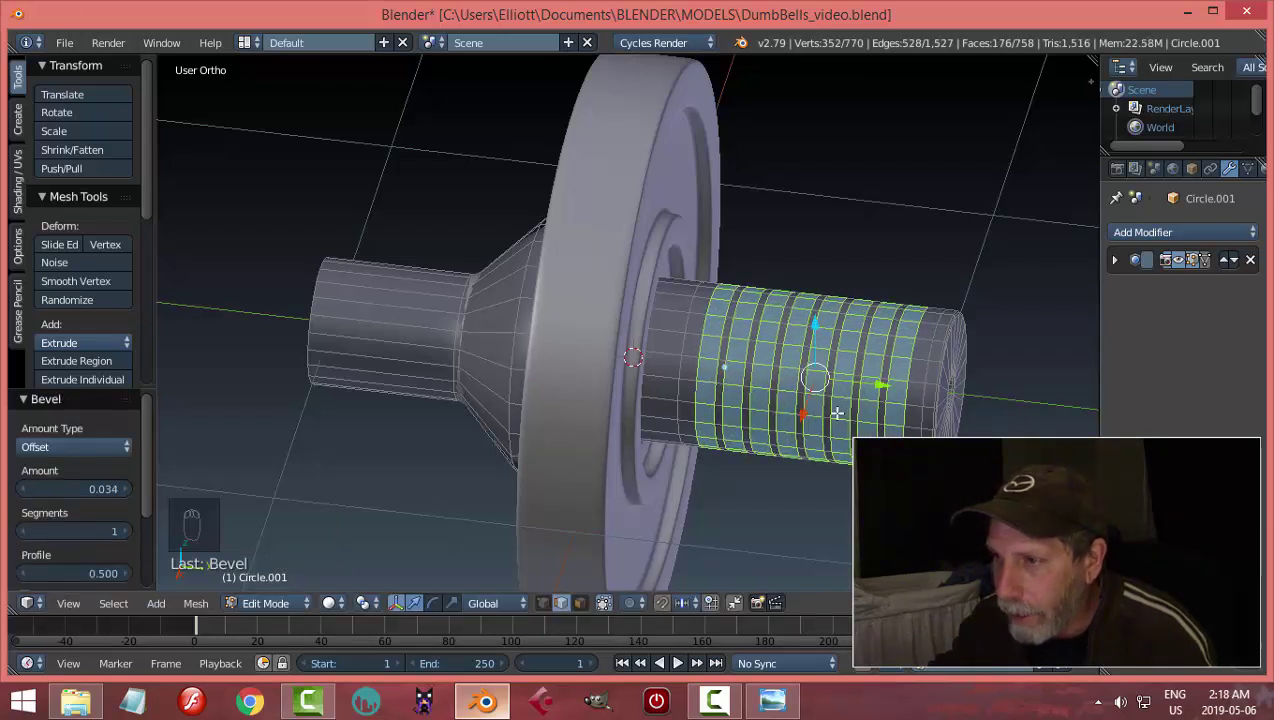
key("e")
right_click(840, 413)
key("alt+s")
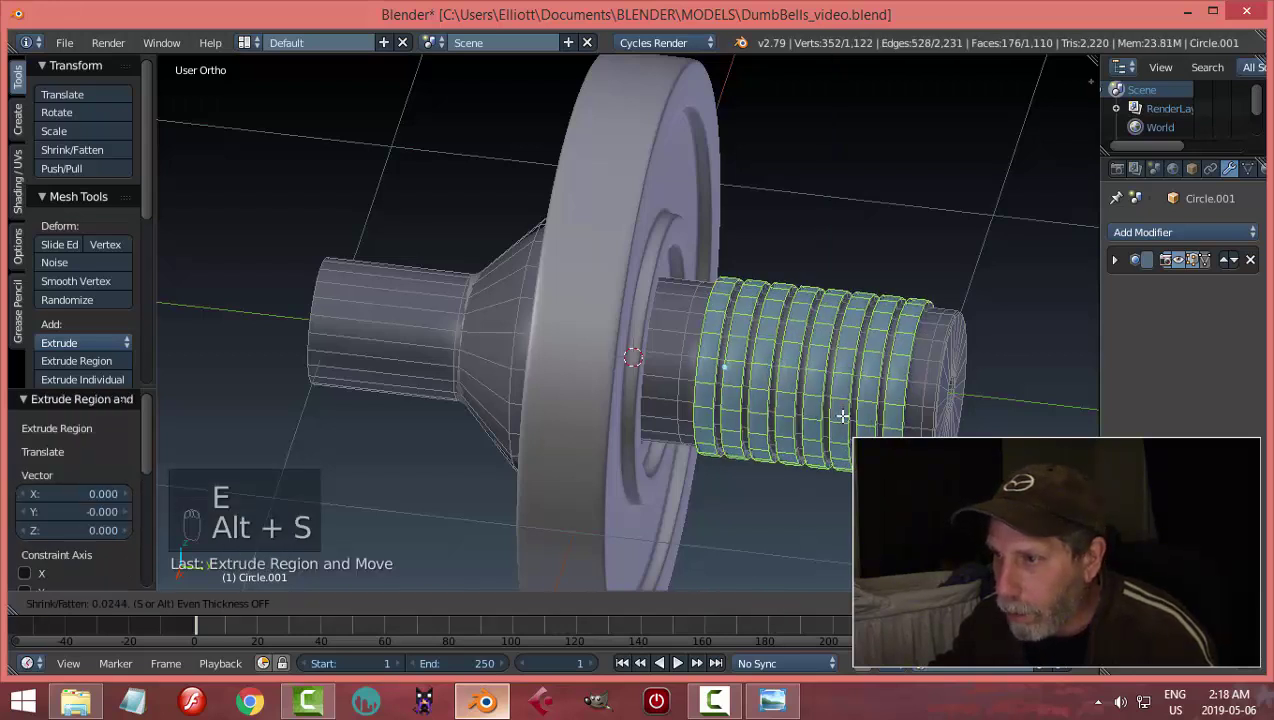
left_click(842, 416)
Preview the smoothed ridges in Object Mode and undo the ridge edits on the bar's end cylinder
key("Tab")
left_click(717, 406)
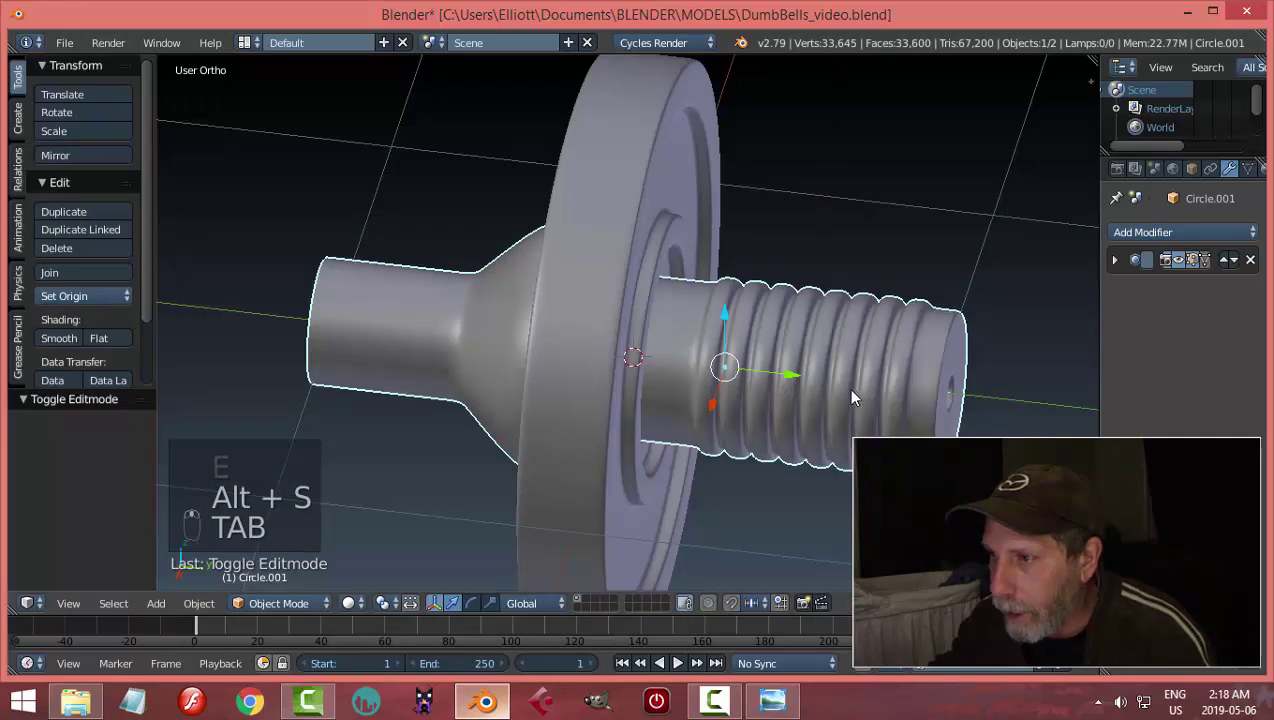
middle_click_drag(801, 370, 855, 381)
key("a")
key("a")
key("ctrl+z")
key("ctrl+z")
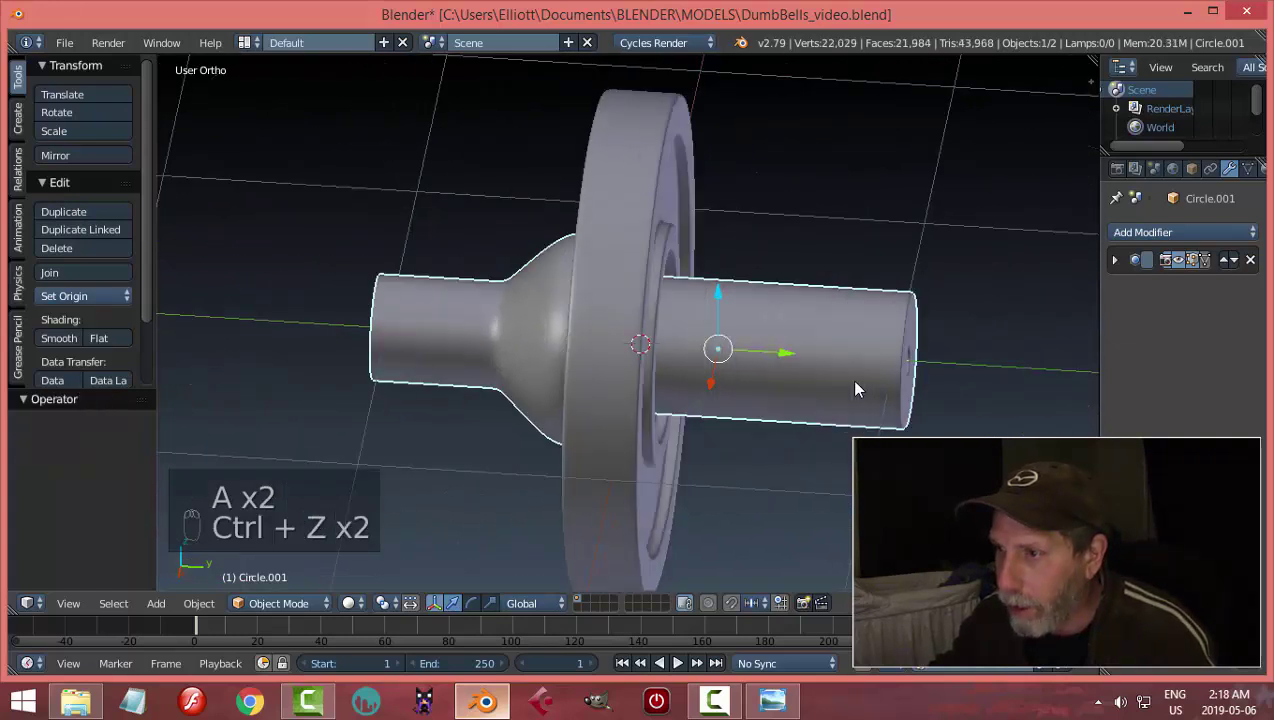
Enter Edit Mode on the bar and add one loop cut around the end cylinder close to the weight plate
key("Tab")
left_click(953, 388)
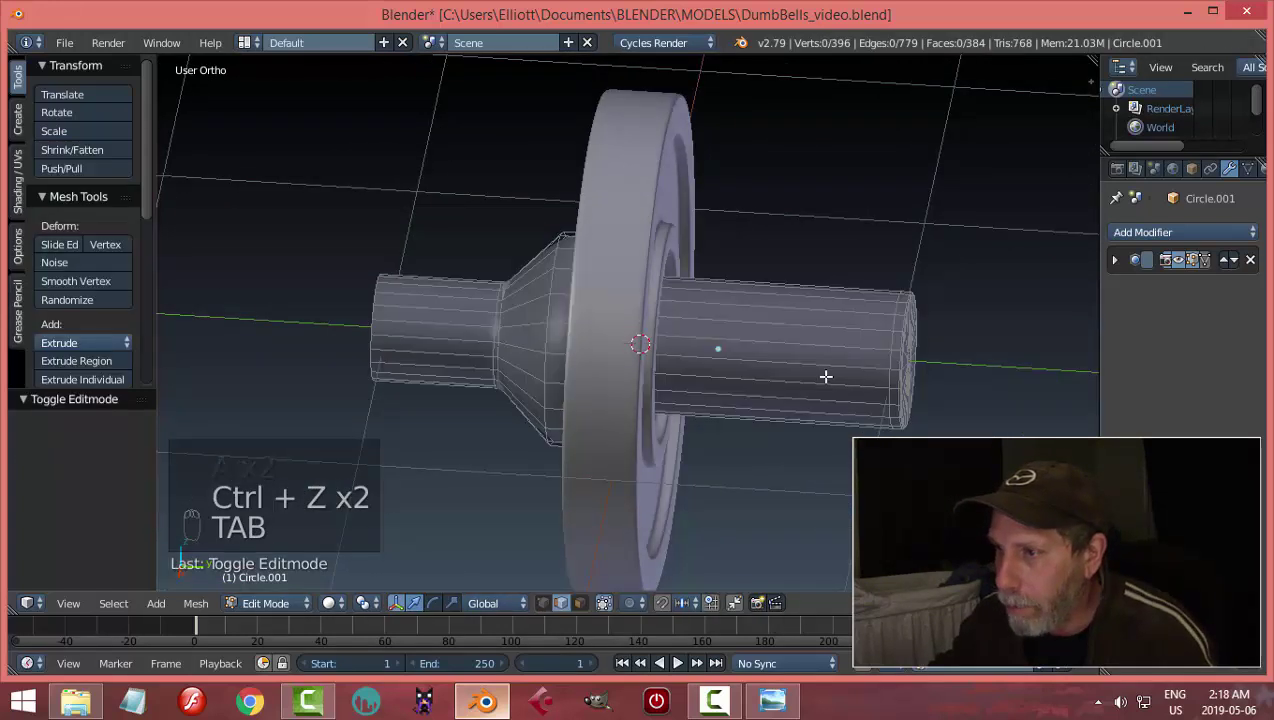
key("ctrl+r")
left_click(780, 346)
left_click(750, 340)
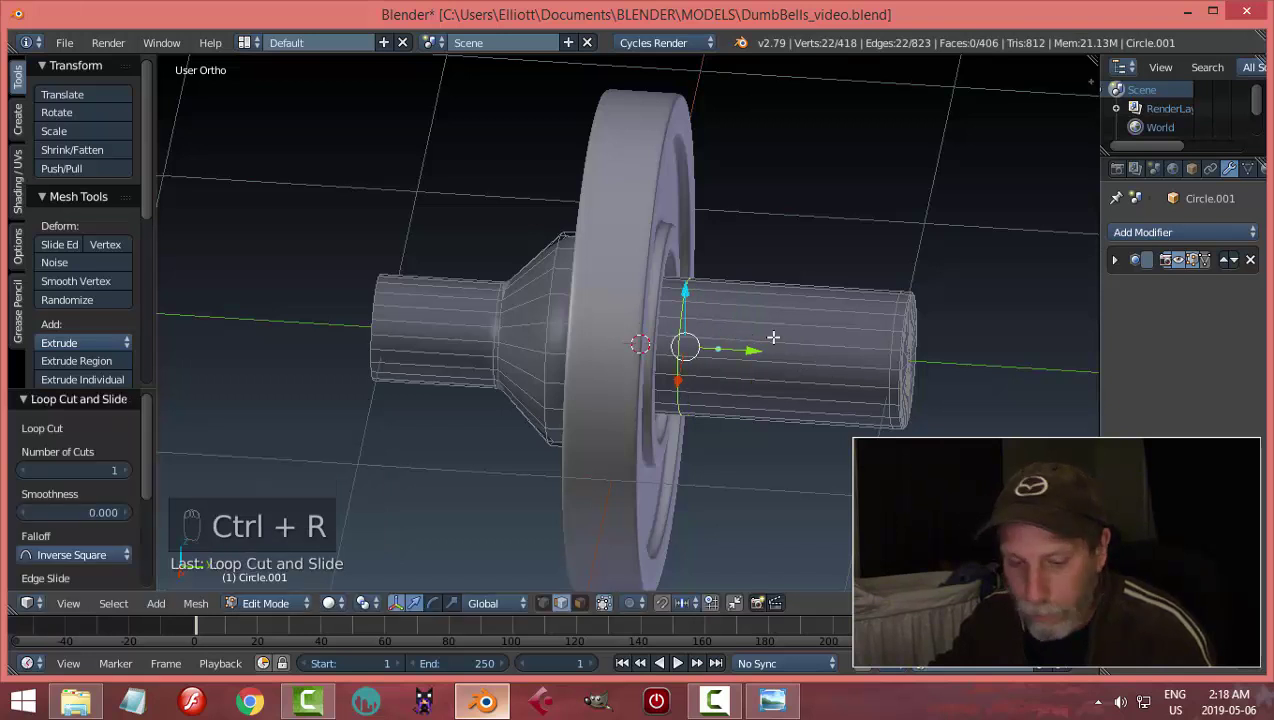
Add eight evenly spaced, unslid loop cuts between the new edge loop and the outer end of the bar
key("ctrl+r")
scroll(773, 338, "up", 2)
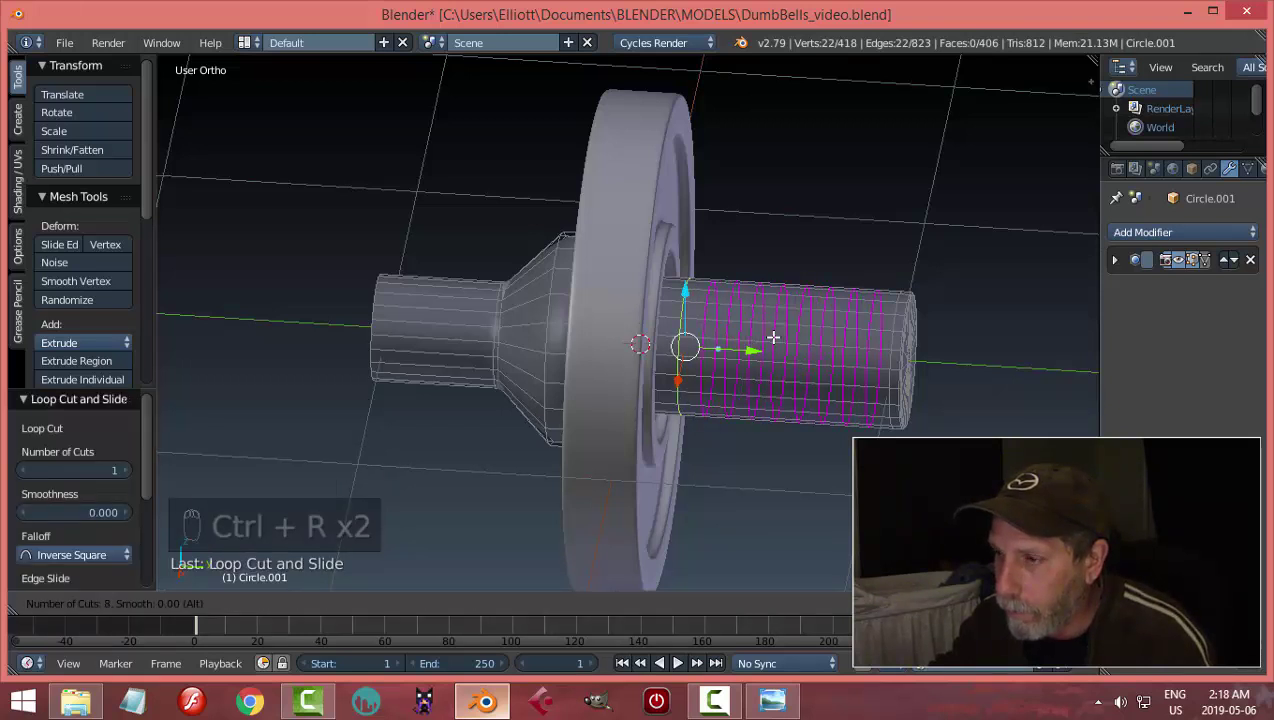
left_click(773, 338)
left_click(773, 338)
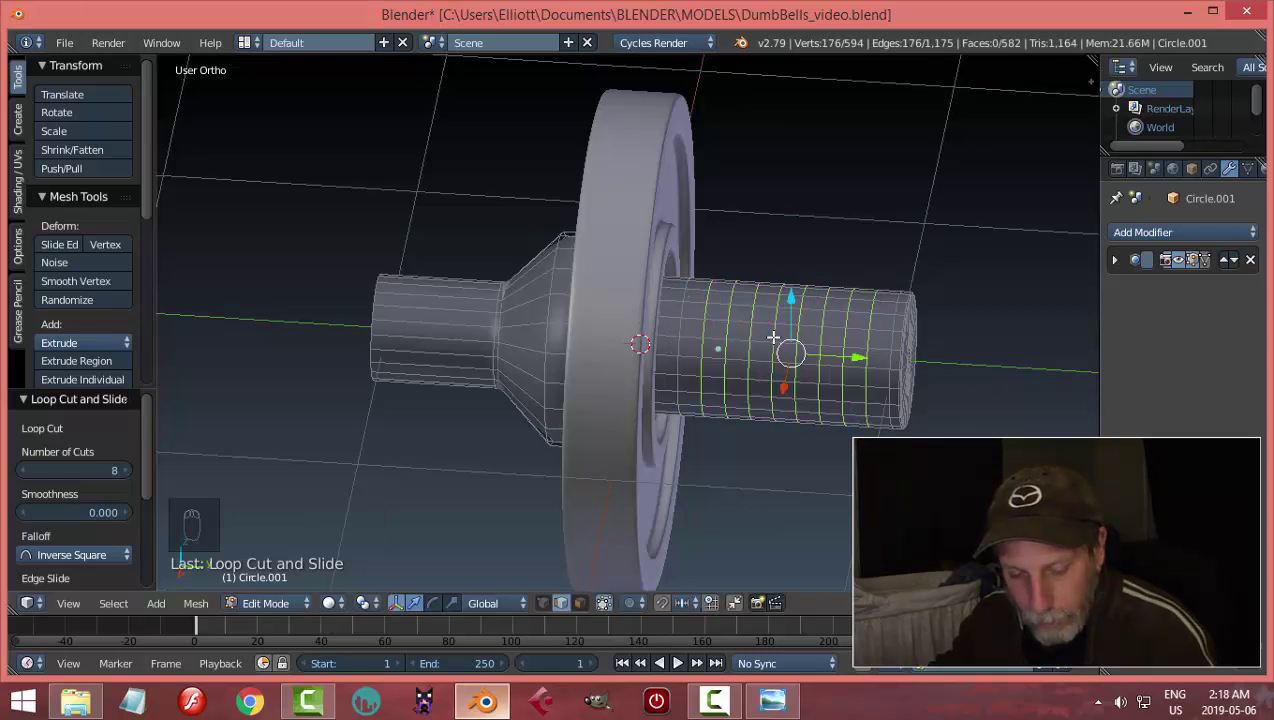
Bevel the eight loops by about 0.023 and extrude the resulting bands outward along their normals by about 0.037
key("ctrl+b")
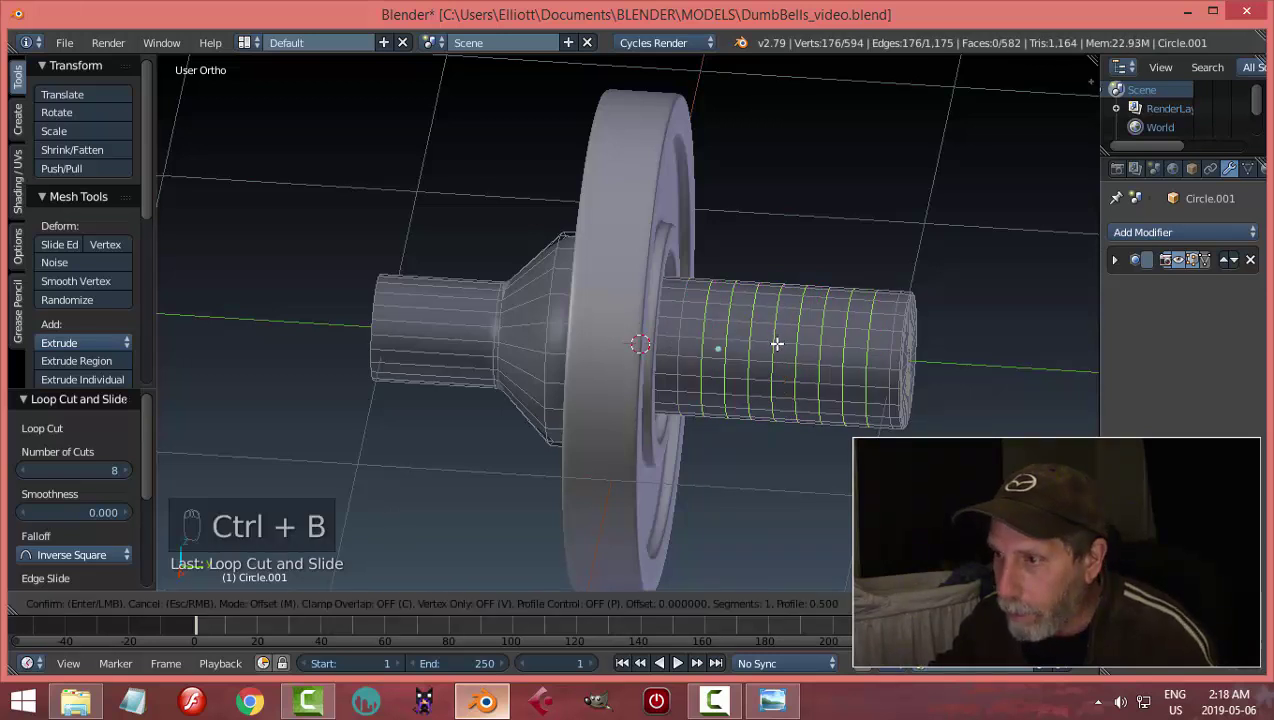
right_click(796, 332)
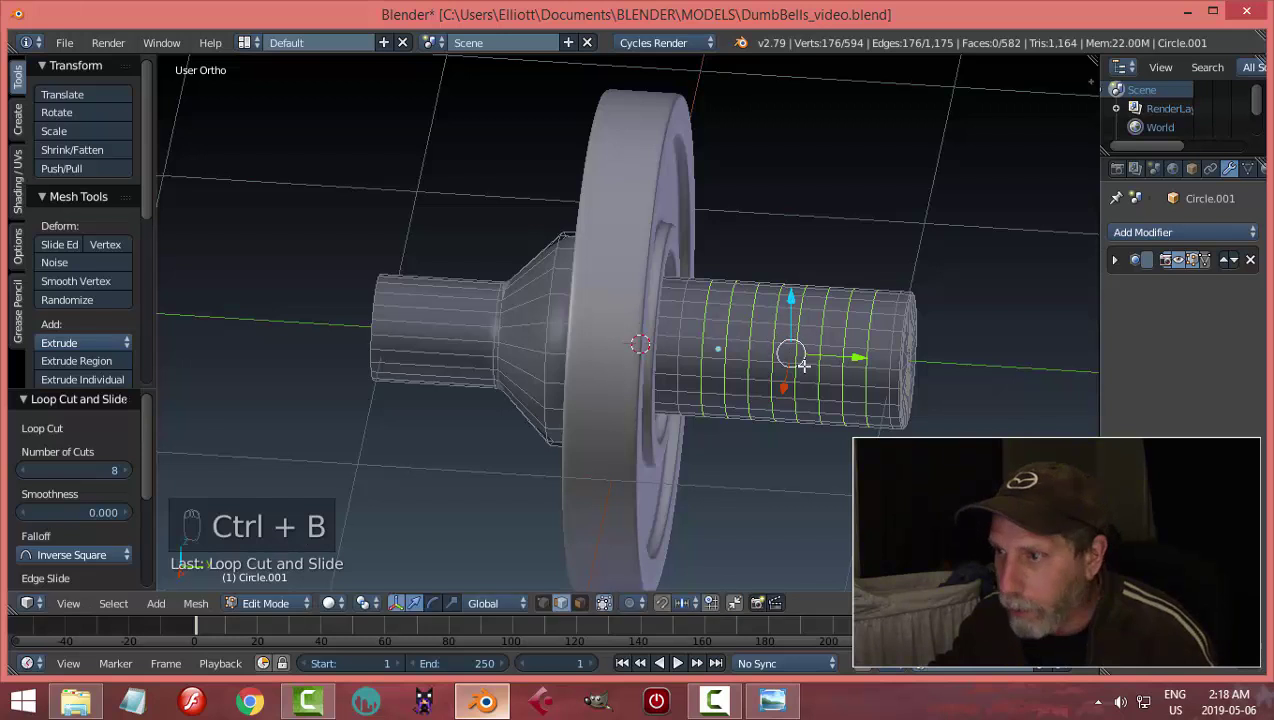
key("ctrl+b")
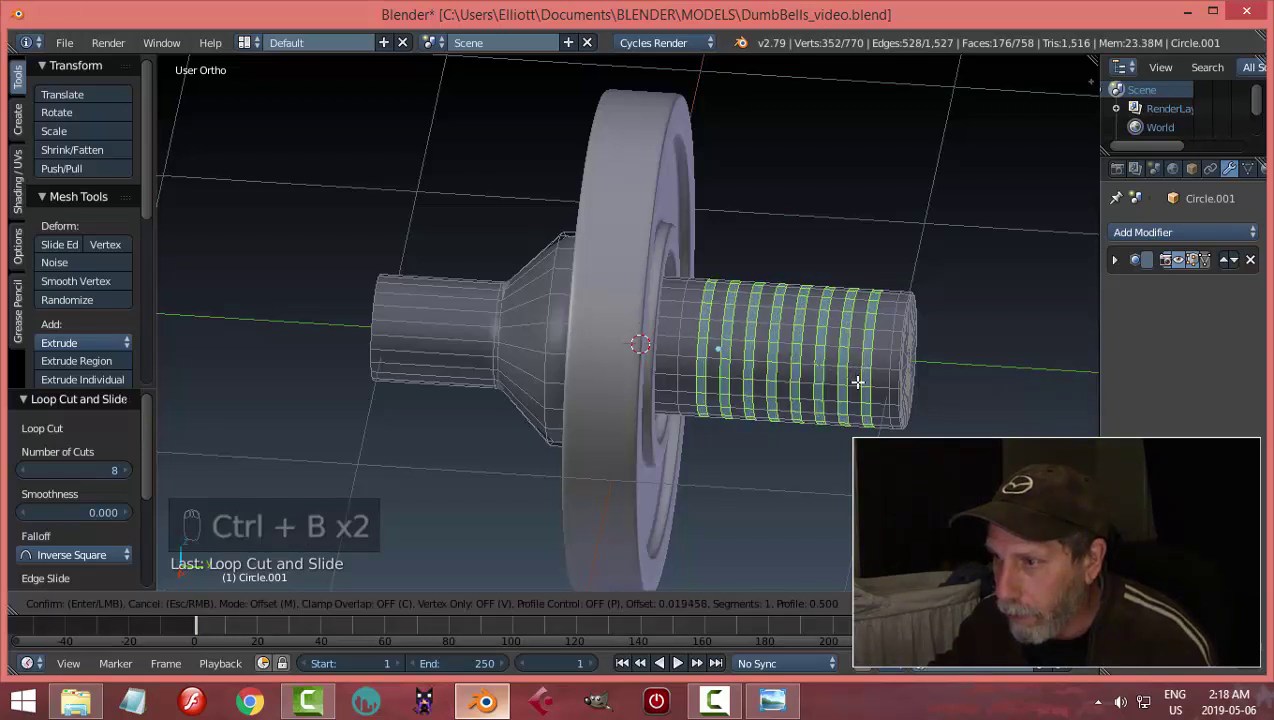
left_click(862, 389)
key("e")
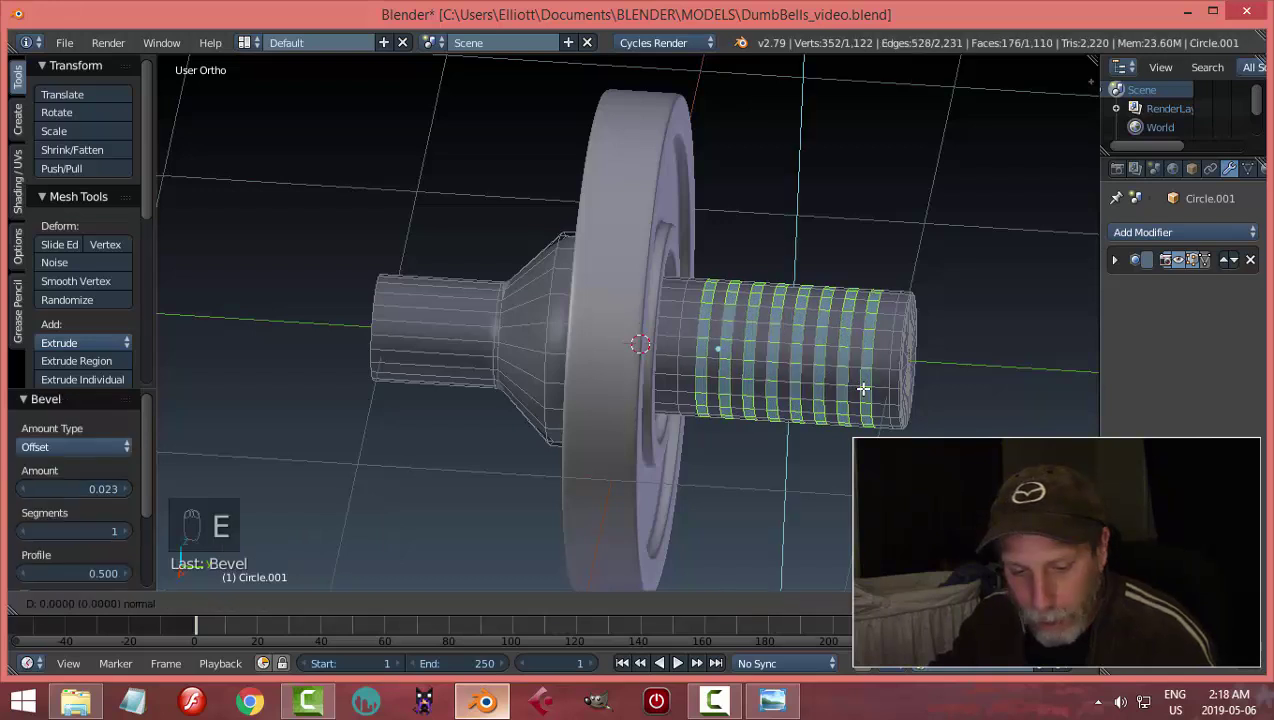
right_click(862, 390)
key("alt+s")
left_click(862, 392)
Return to Object Mode, clear the selection and check the smoothed thread ridges on the bar
key("Tab")
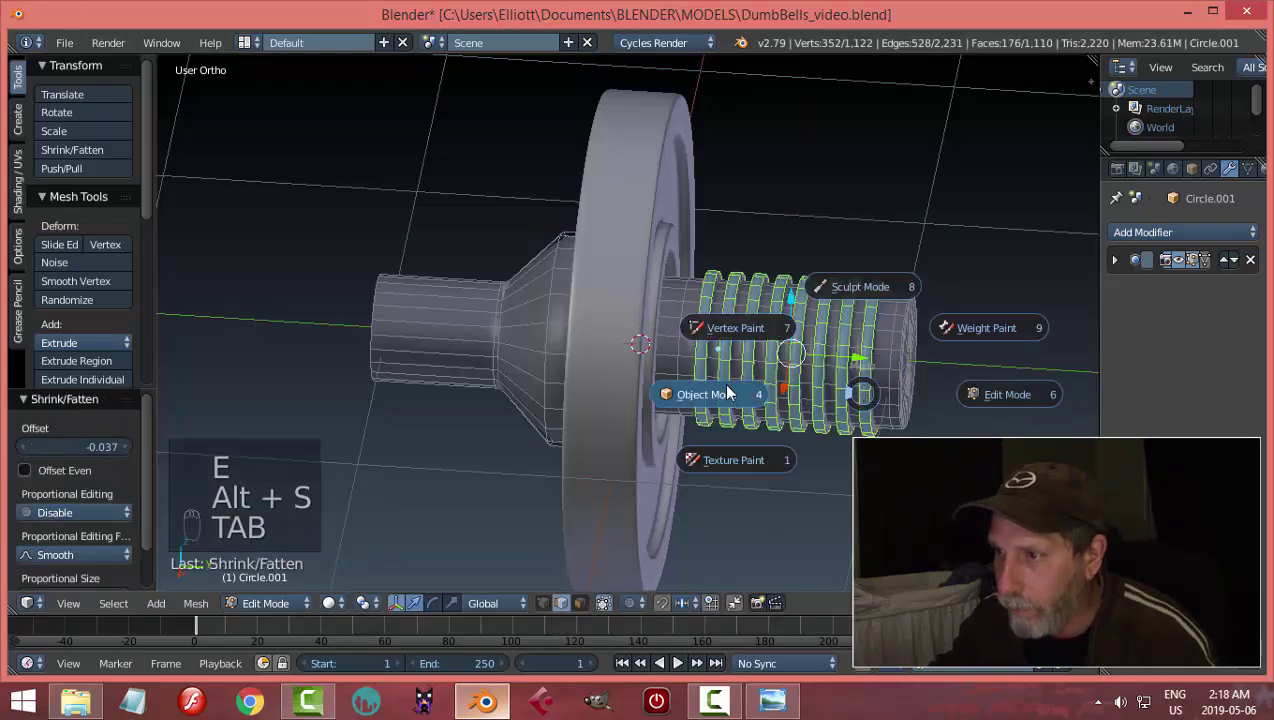
left_click(705, 389)
middle_click_drag(760, 370, 685, 353)
key("a")
key("a")
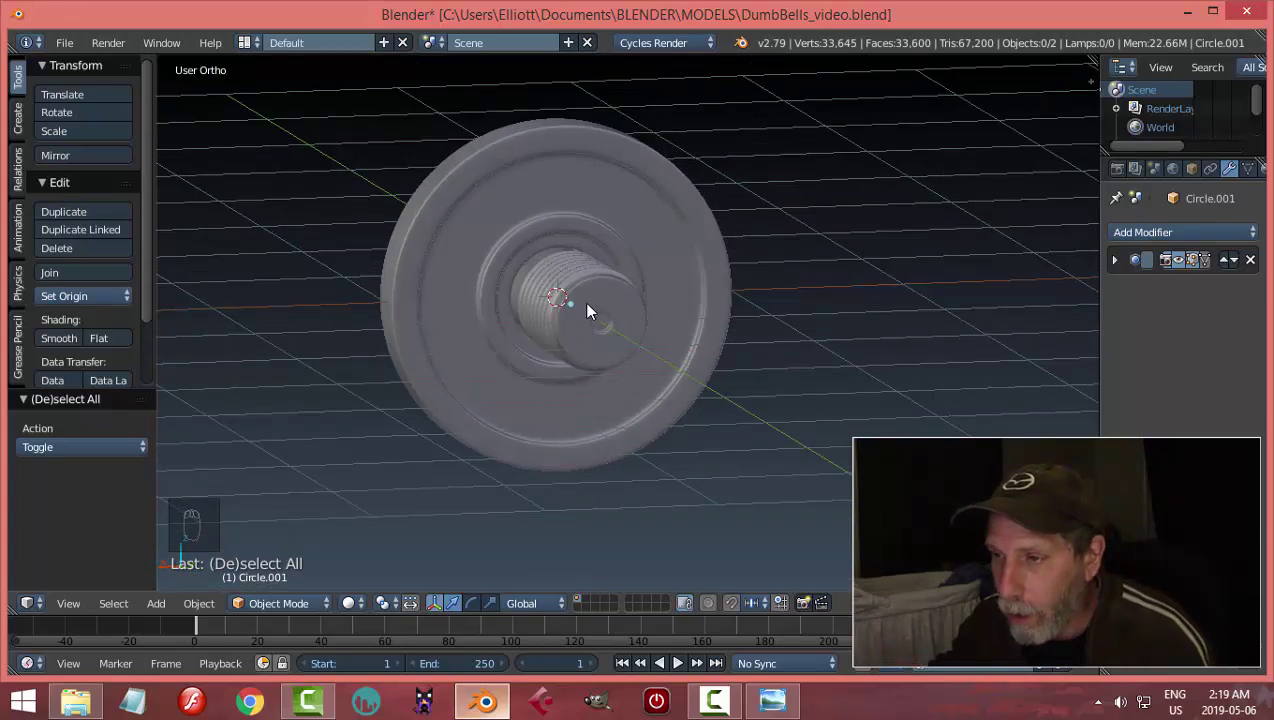
Set the bar's origin to its geometry and snap the 3D cursor to the bar
middle_click_drag(587, 311, 600, 350)
right_click(632, 361)
left_click(85, 296)
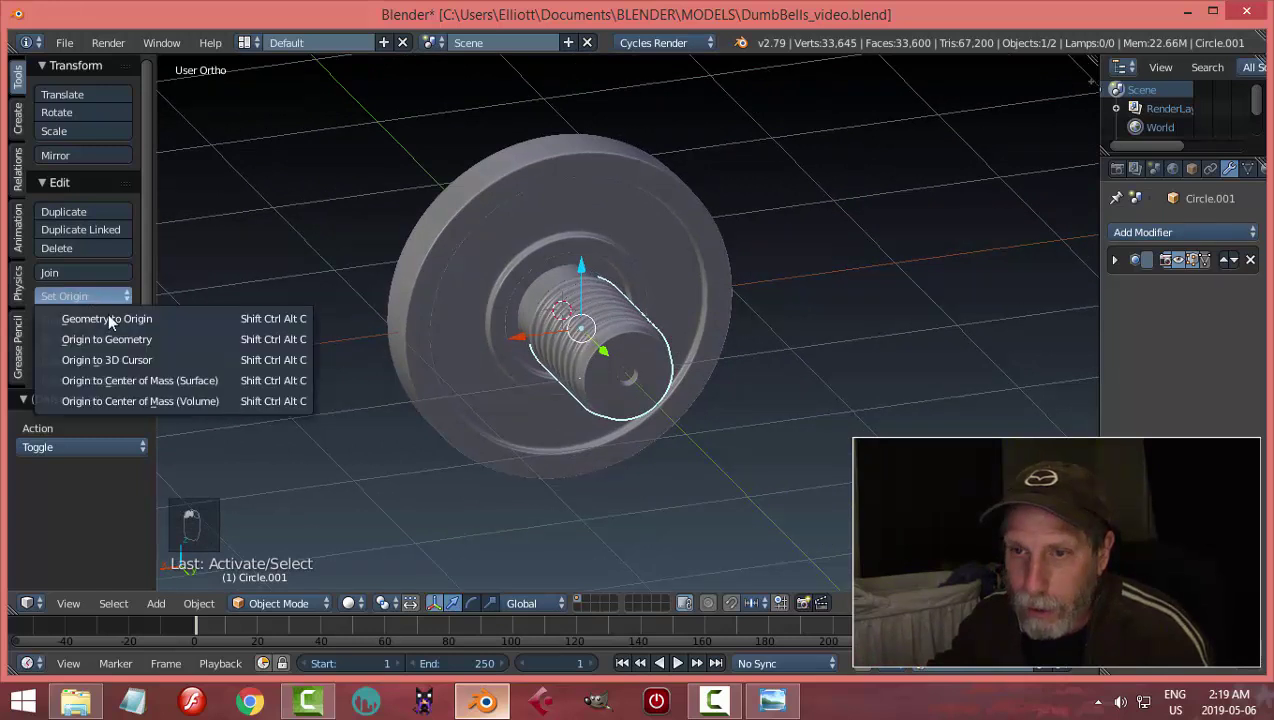
left_click(124, 338)
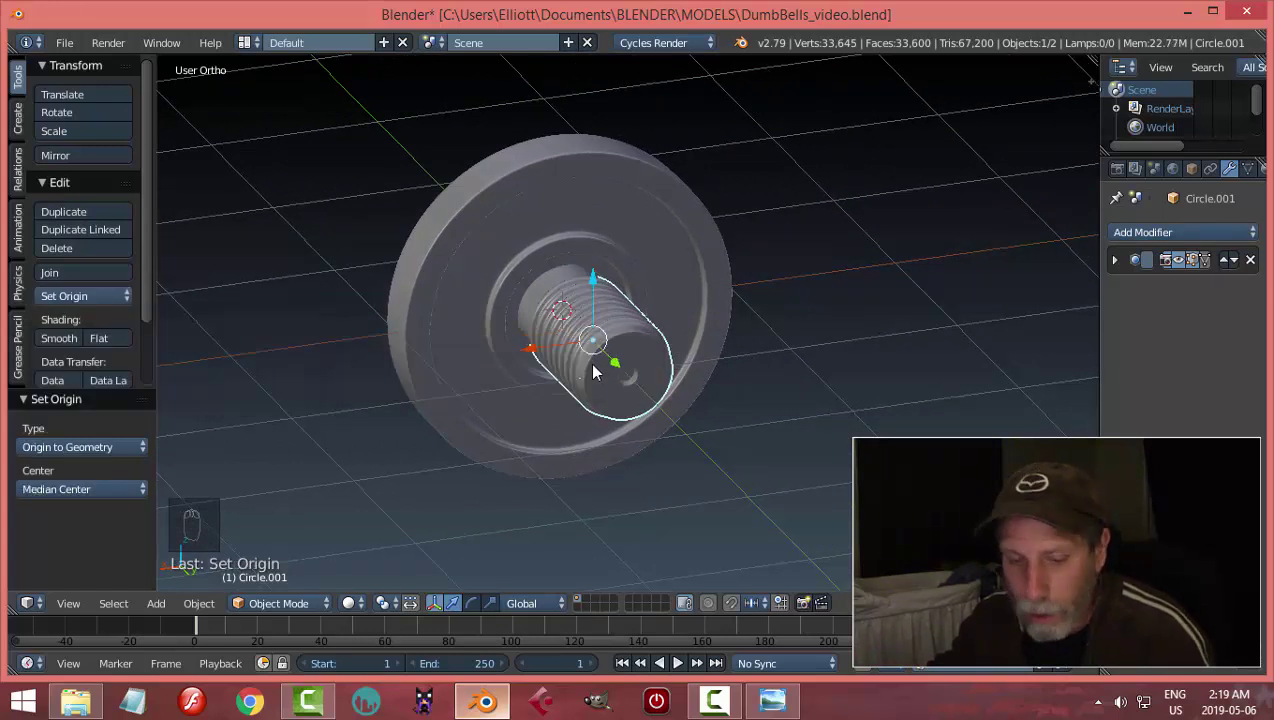
key("shift+s")
left_click(592, 370)
middle_click_drag(737, 370, 693, 355)
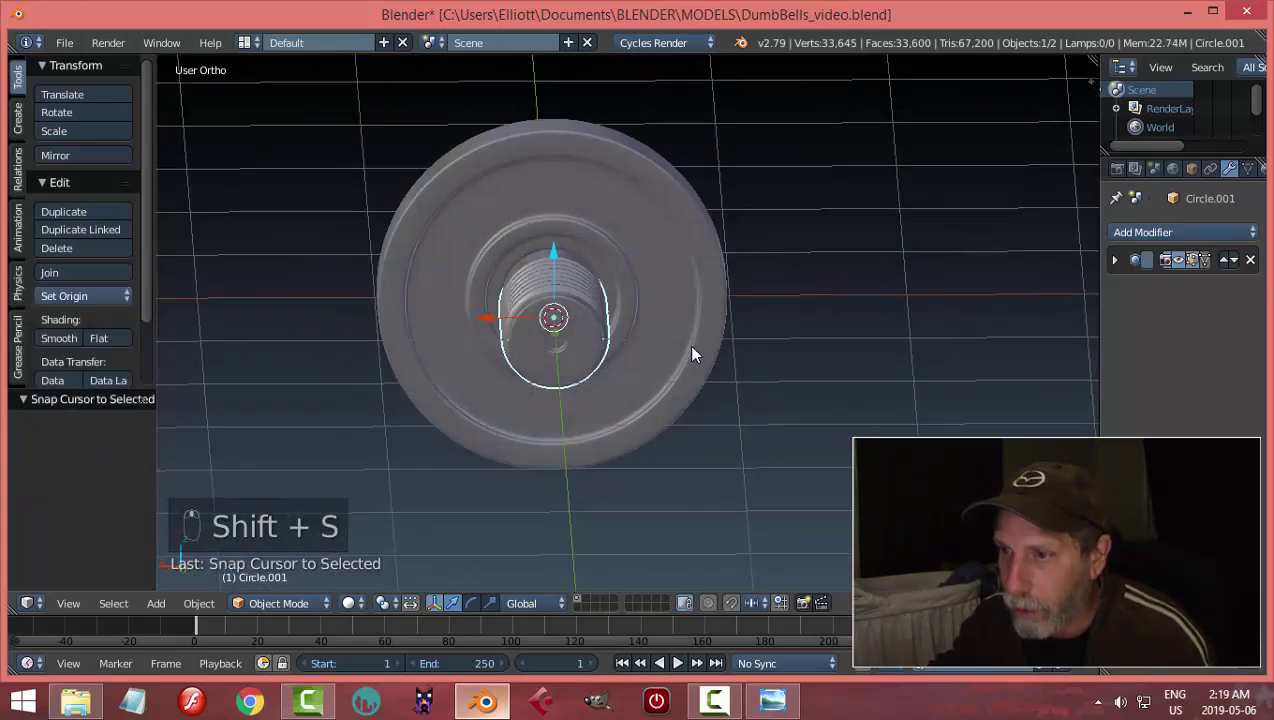
Add a 12-vertex mesh circle at the 3D cursor and rotate it 90° about the X axis
key("shift+a")
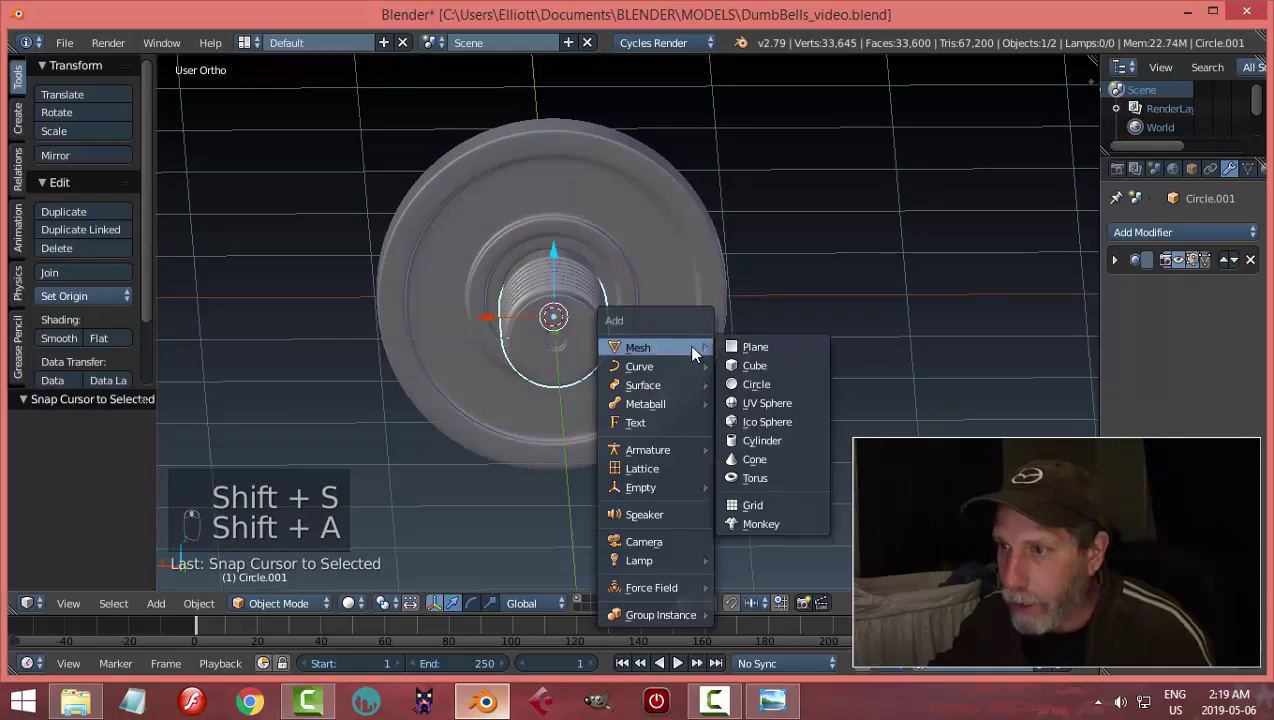
left_click(763, 385)
left_click(88, 444)
type("12")
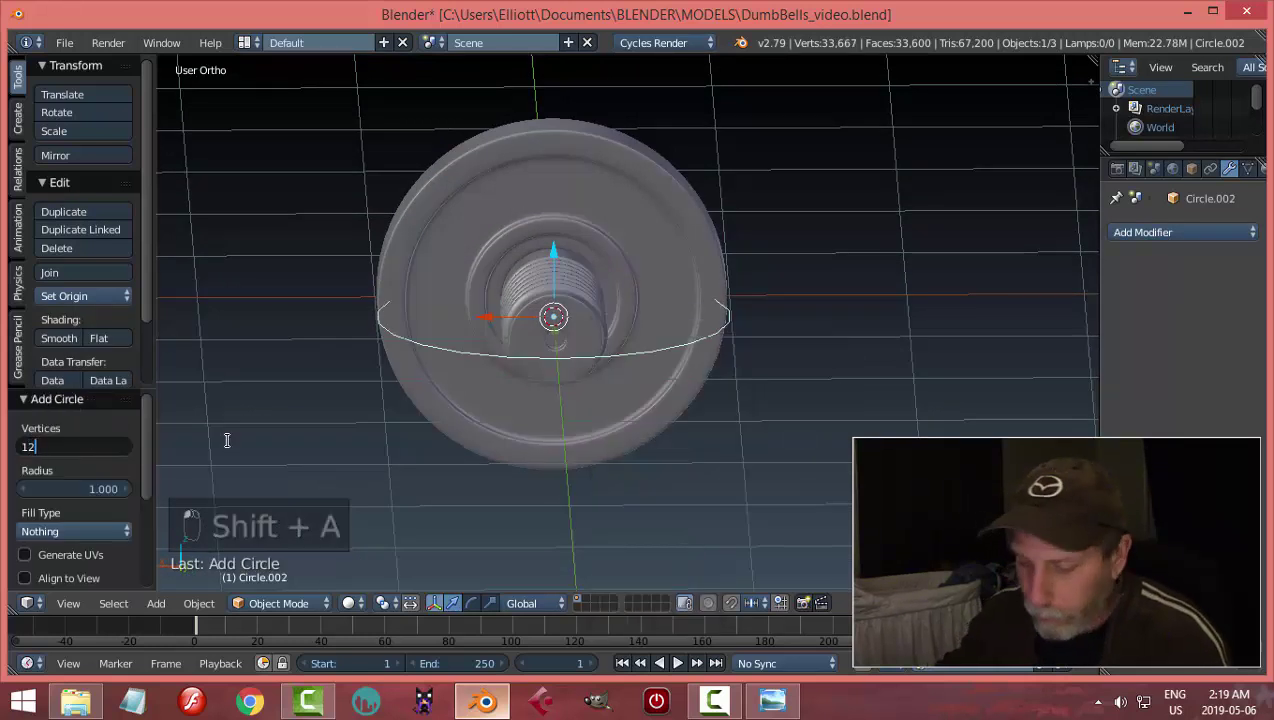
key("Return")
type("r")
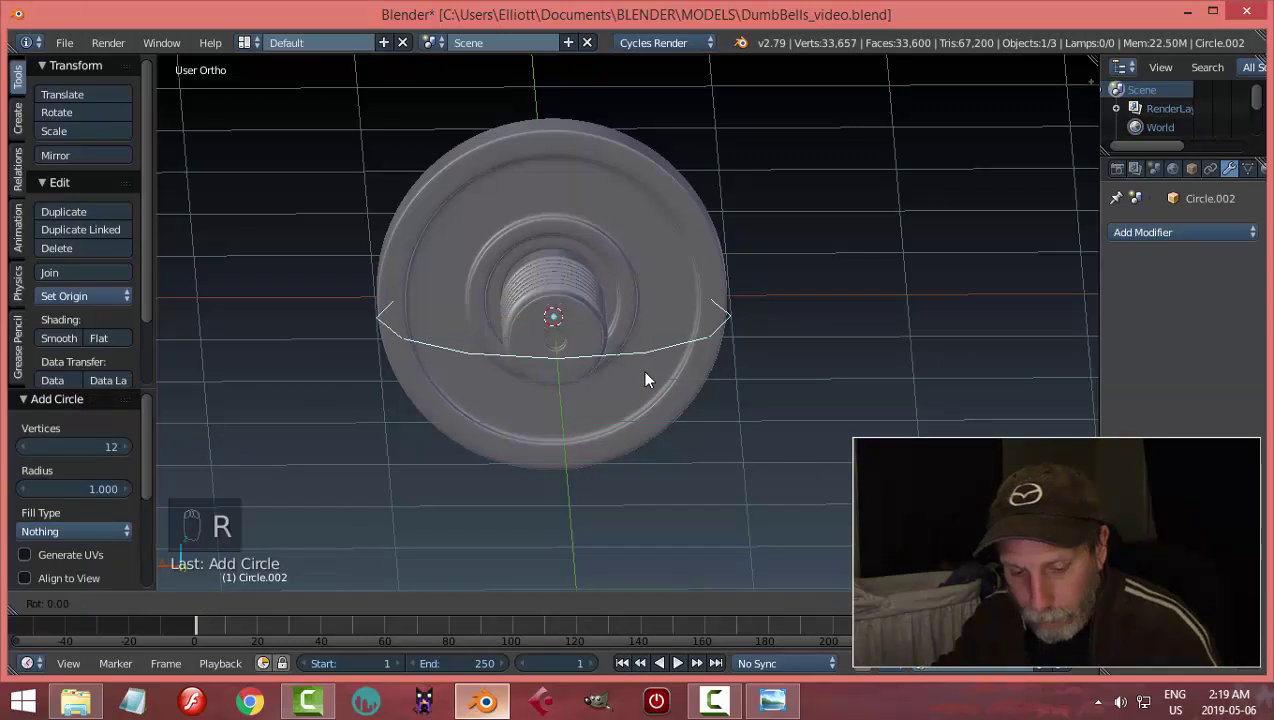
type("x90")
key("Return")
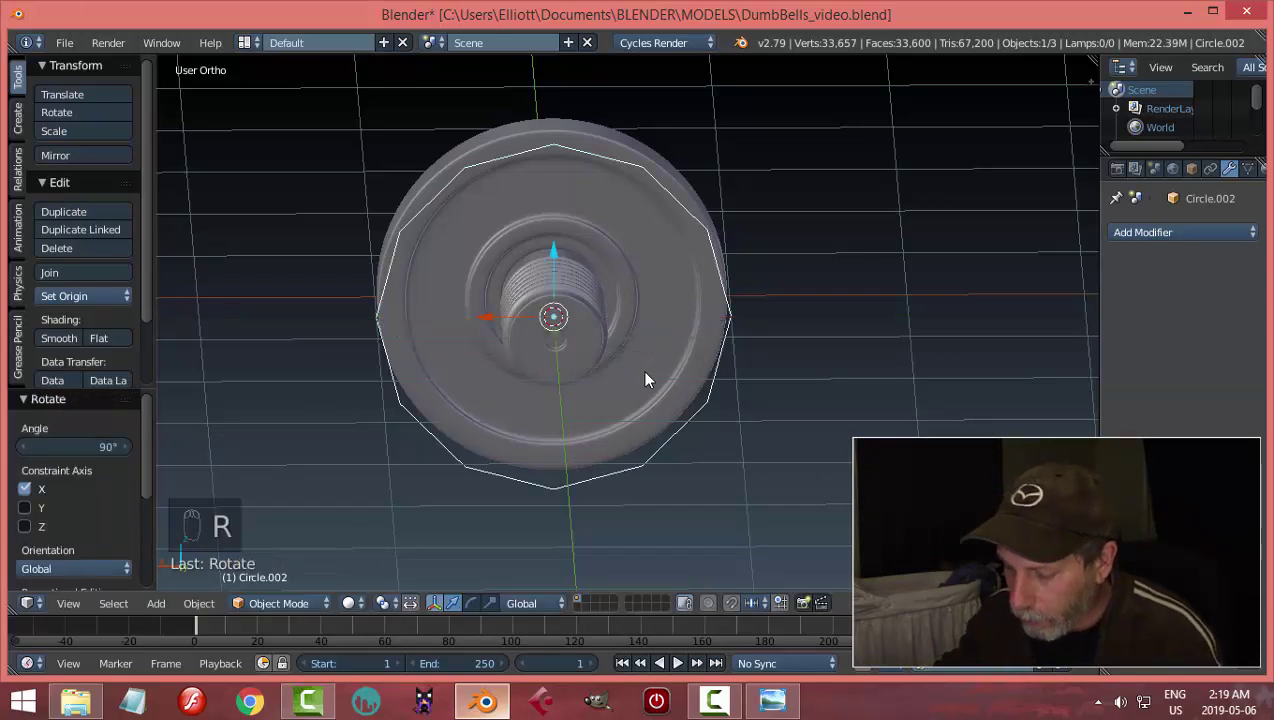
In Edit Mode from the back view, scale the circle by about 0.484 to match the plate's central raised ring
key("ctrl+KP_1")
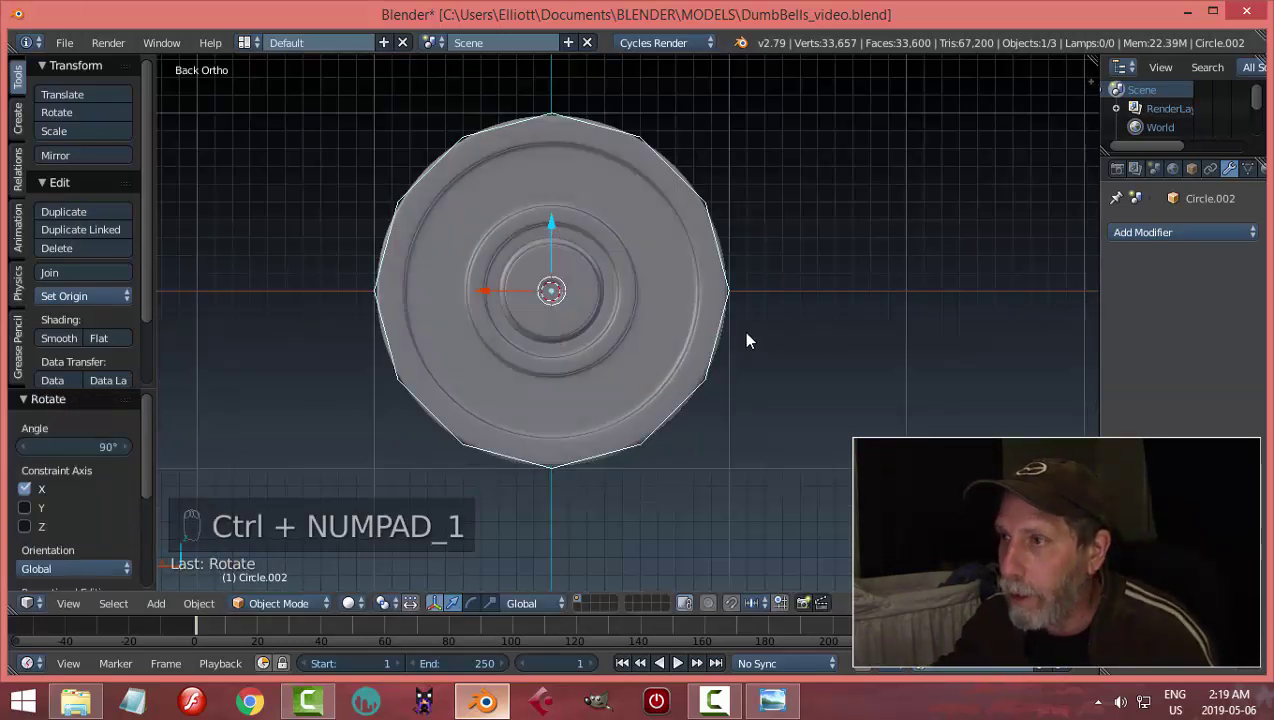
key("Tab")
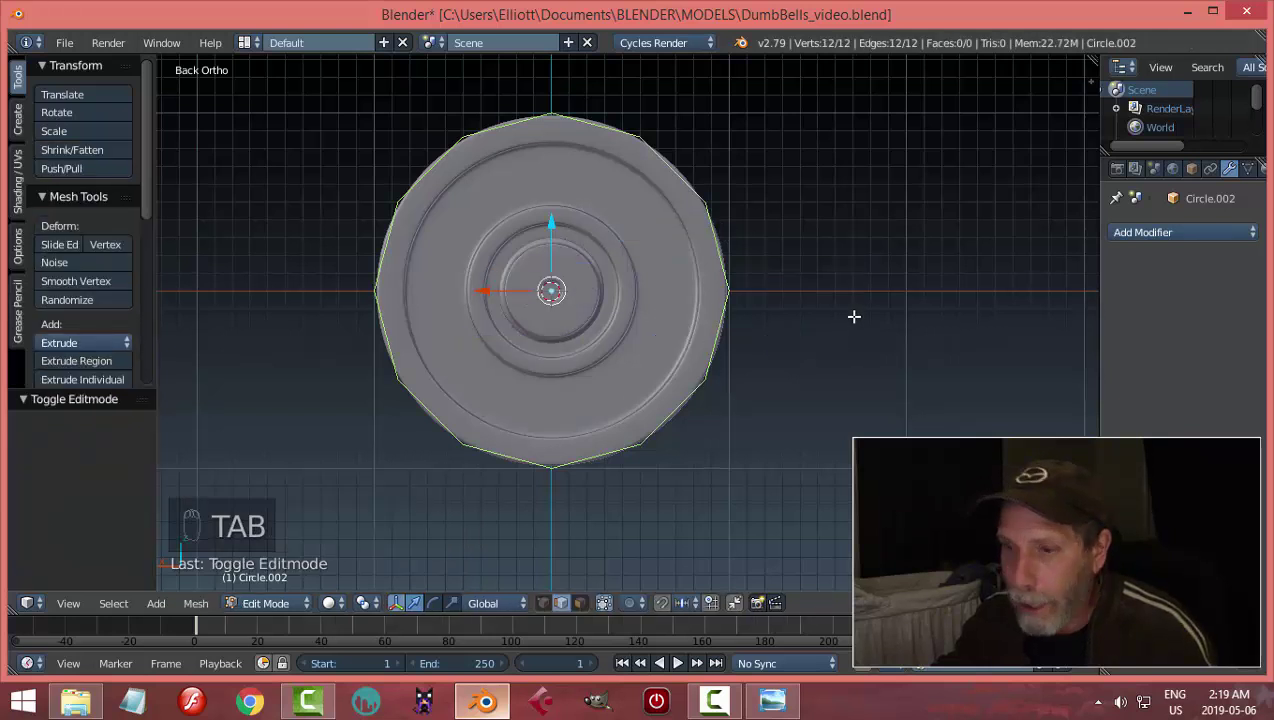
key("s")
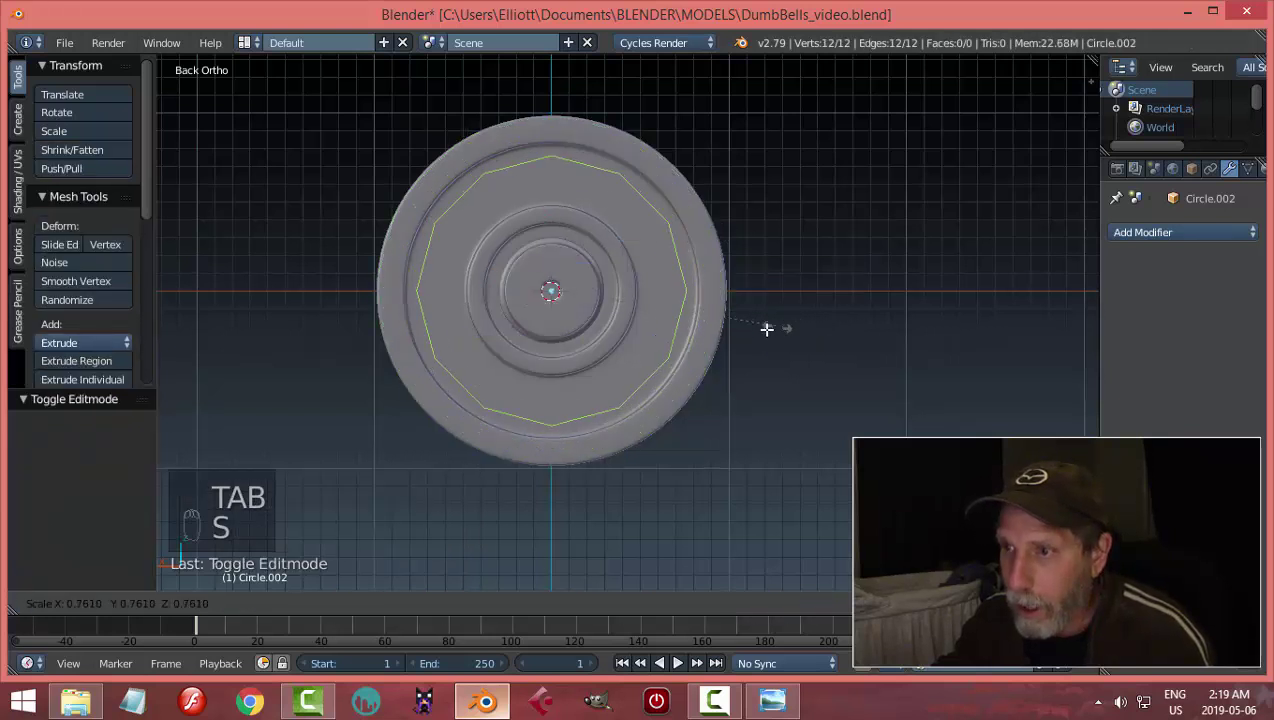
left_click(689, 343)
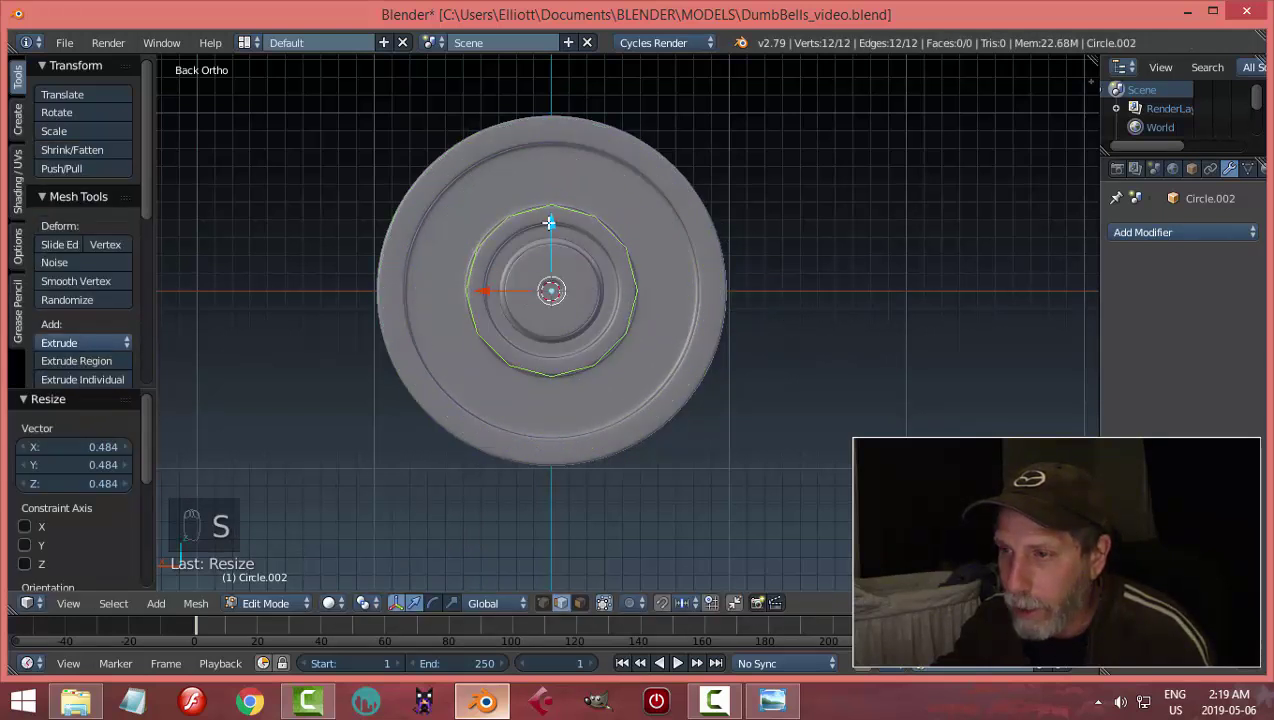
Return to the back view and switch to vertex selection with all of the circle's vertices selected
scroll(594, 296, "up", 2)
middle_click_drag(594, 296, 689, 291)
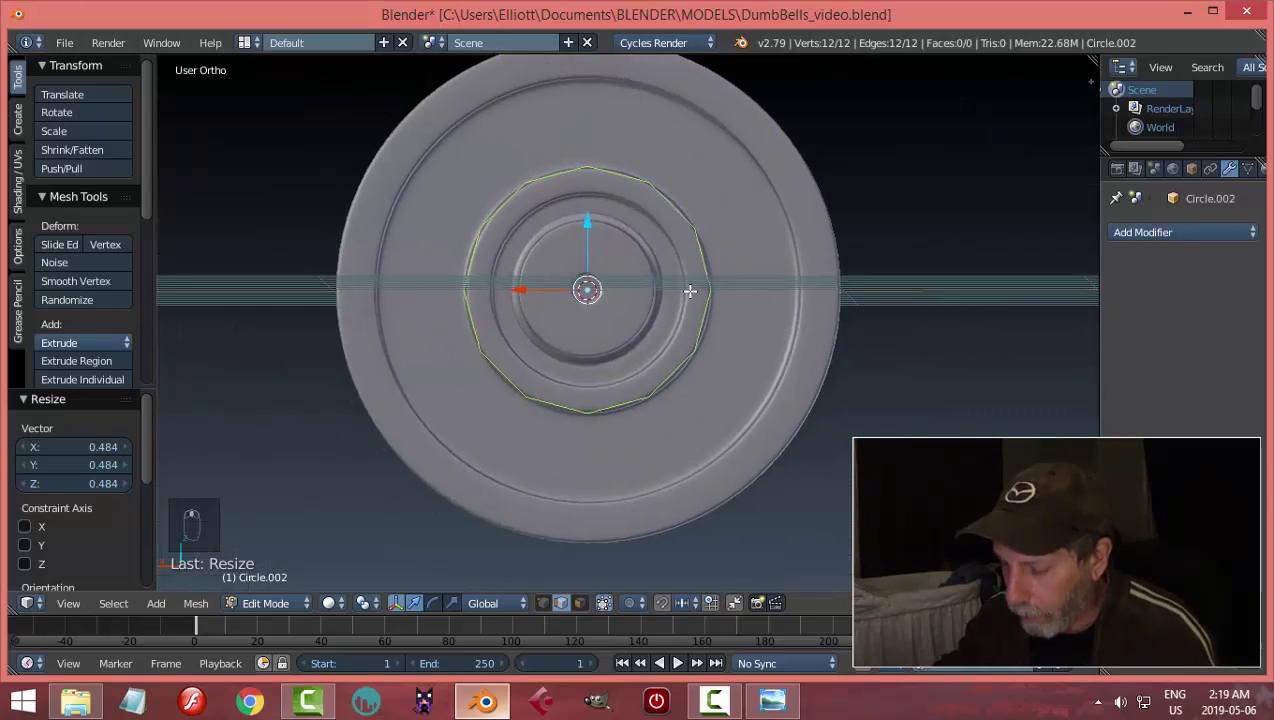
key("ctrl+KP_1")
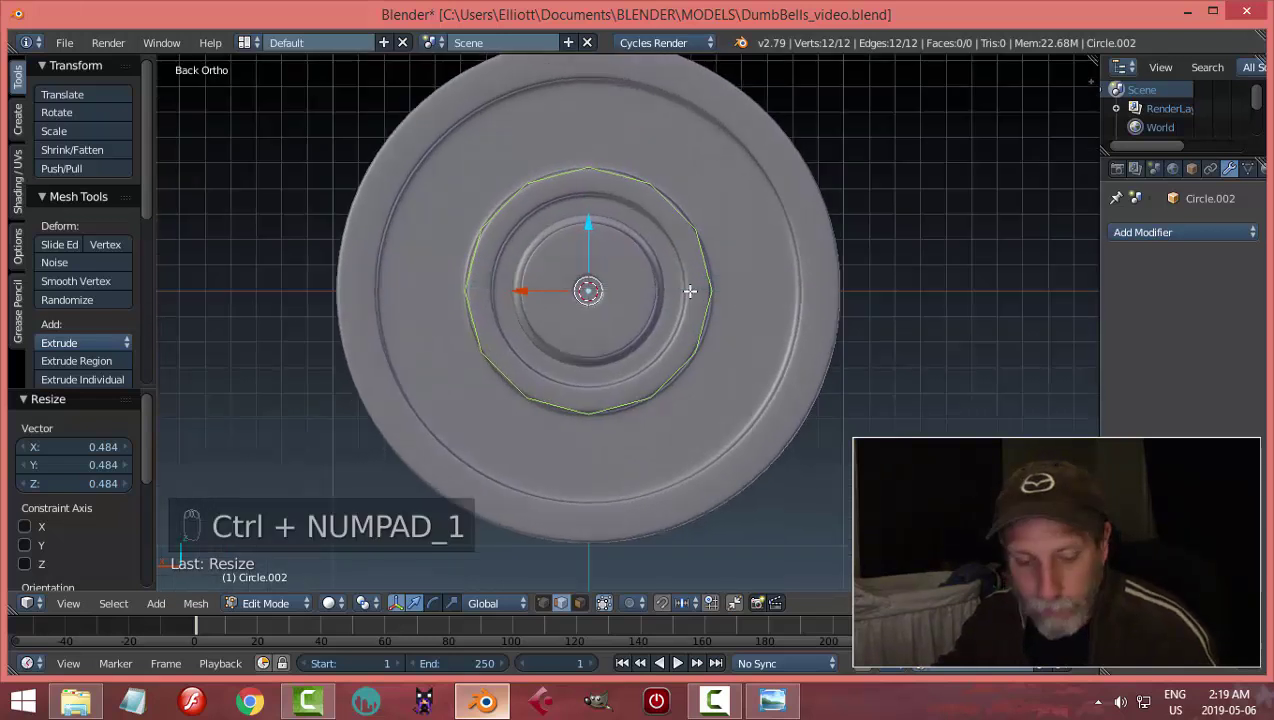
key("ctrl+Tab")
left_click(681, 266)
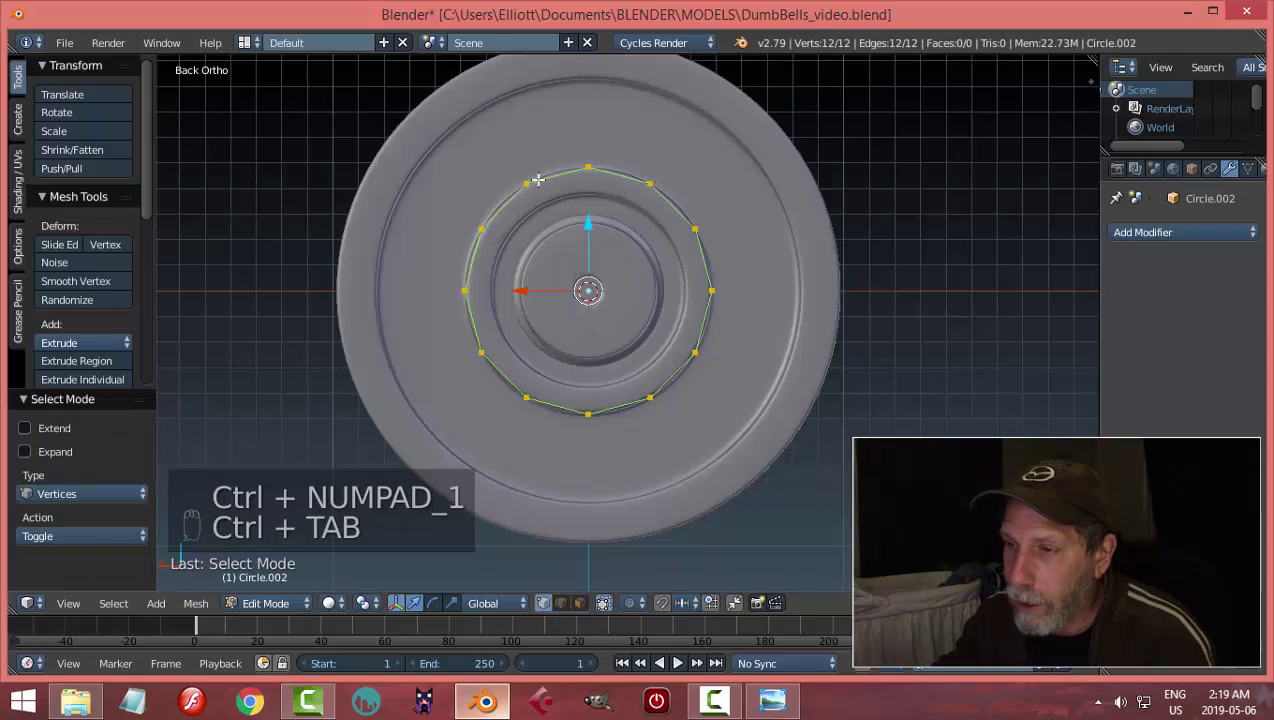
key("a")
key("a")
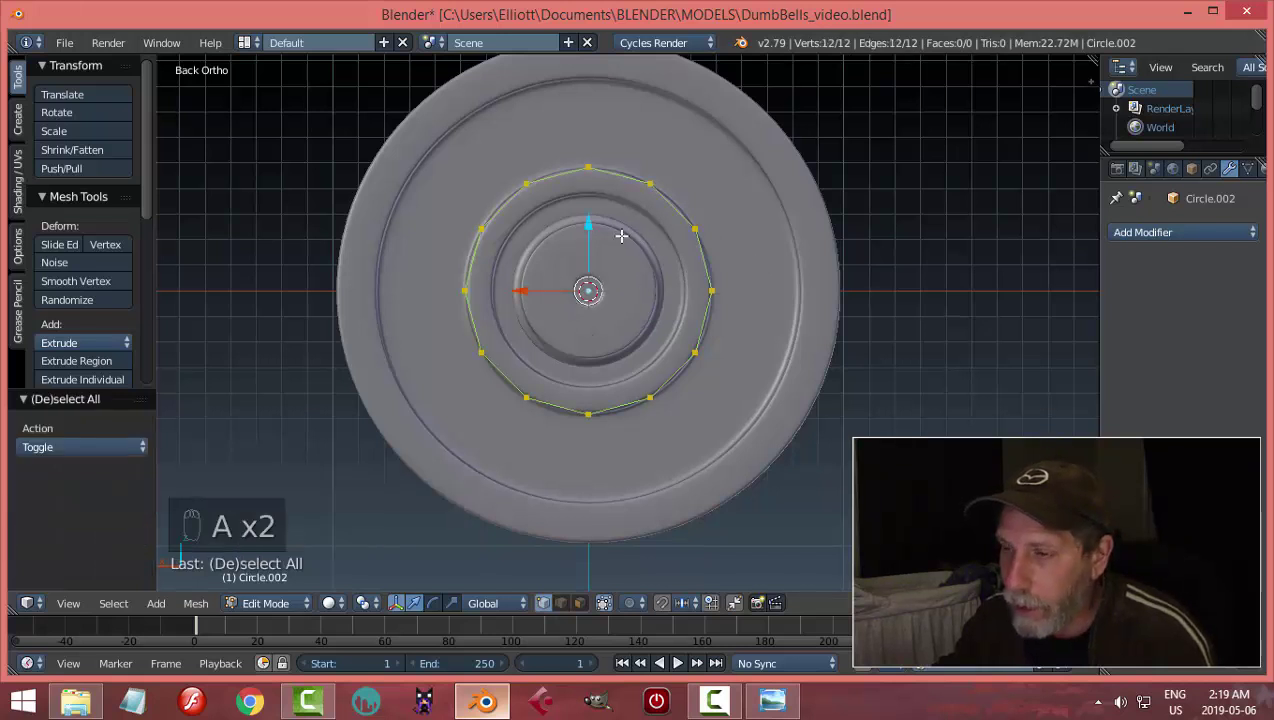
Checker-deselect every second vertex of the circle and scale the remaining ones by about 0.591 to form a six-pointed star
left_click(114, 603)
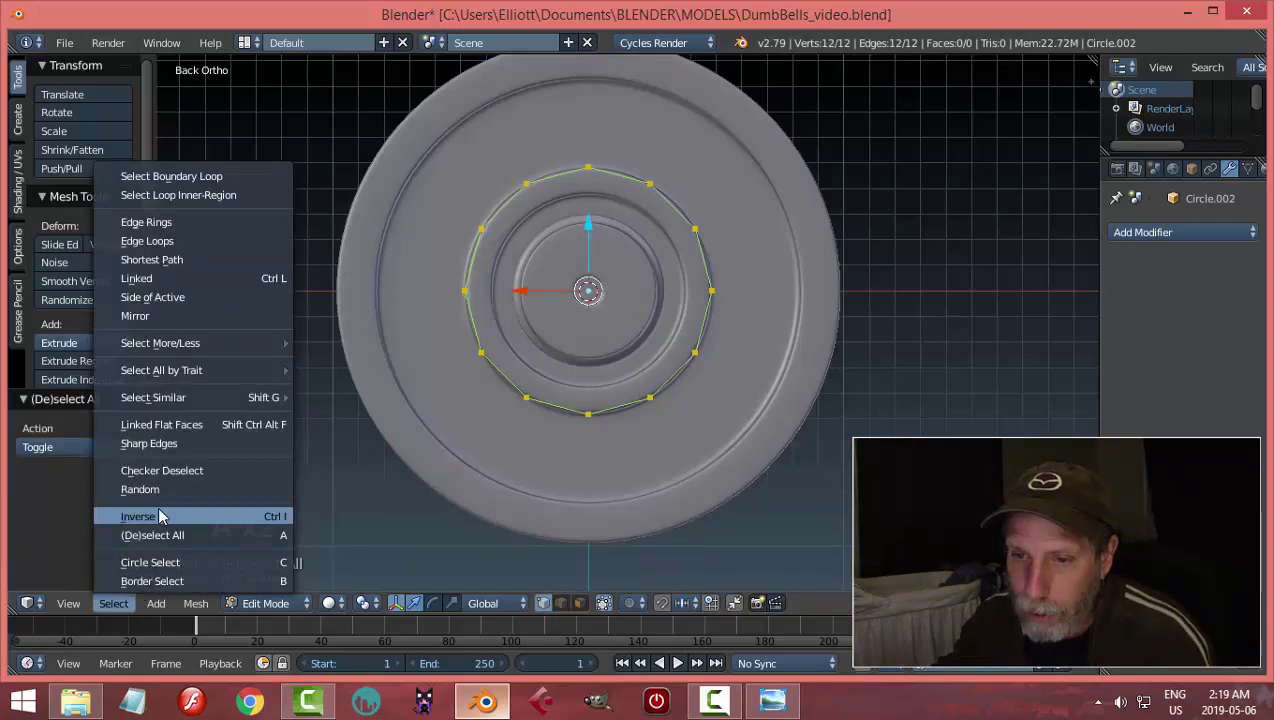
key("Escape")
left_click(113, 603)
left_click(147, 476)
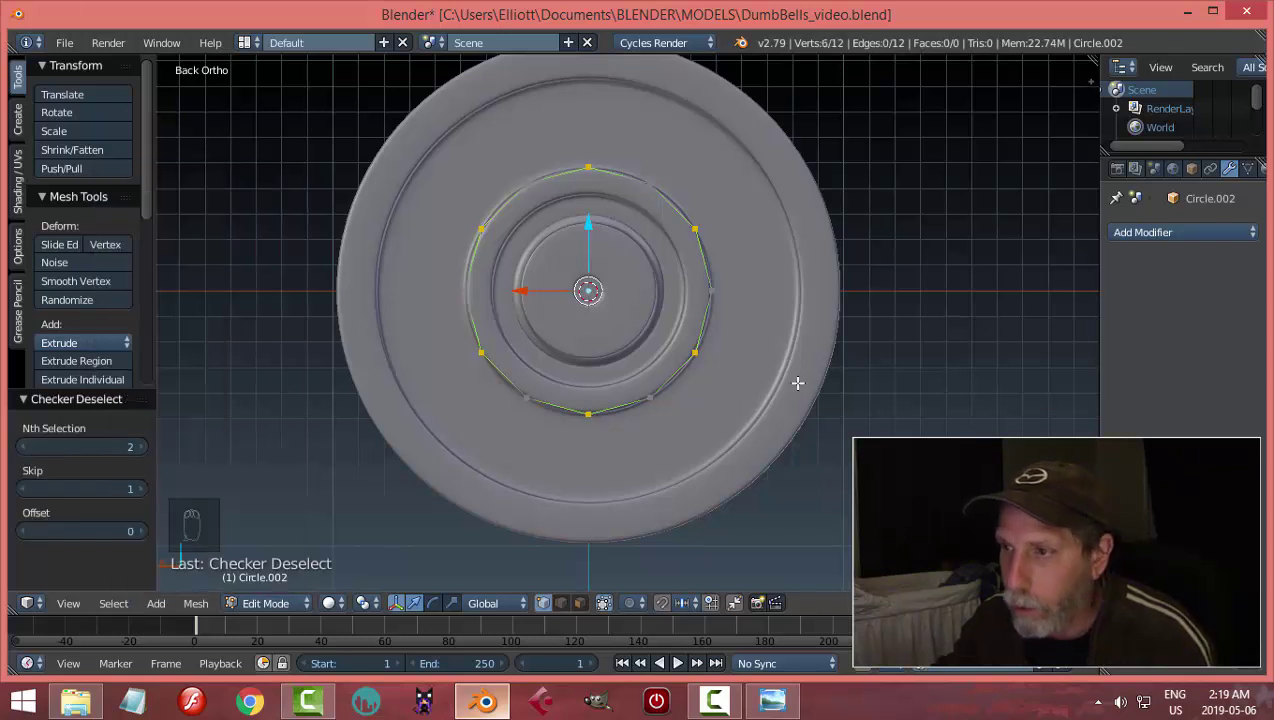
key("s")
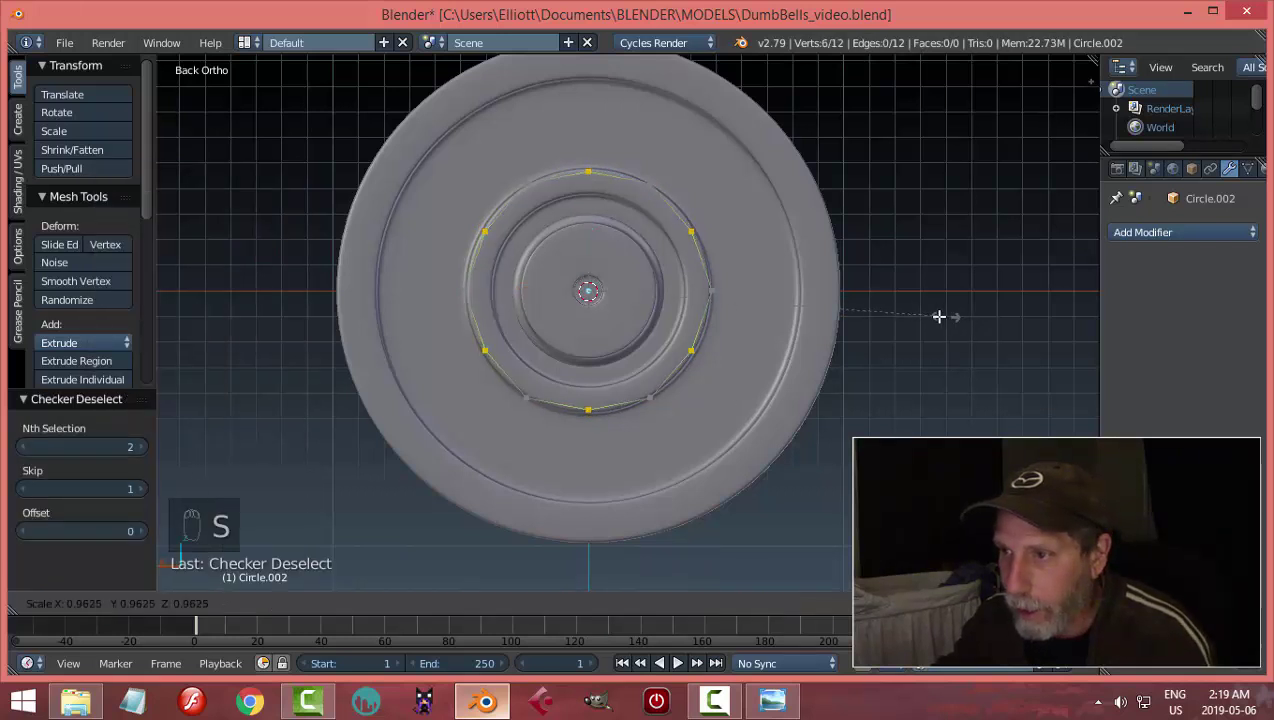
left_click(805, 328)
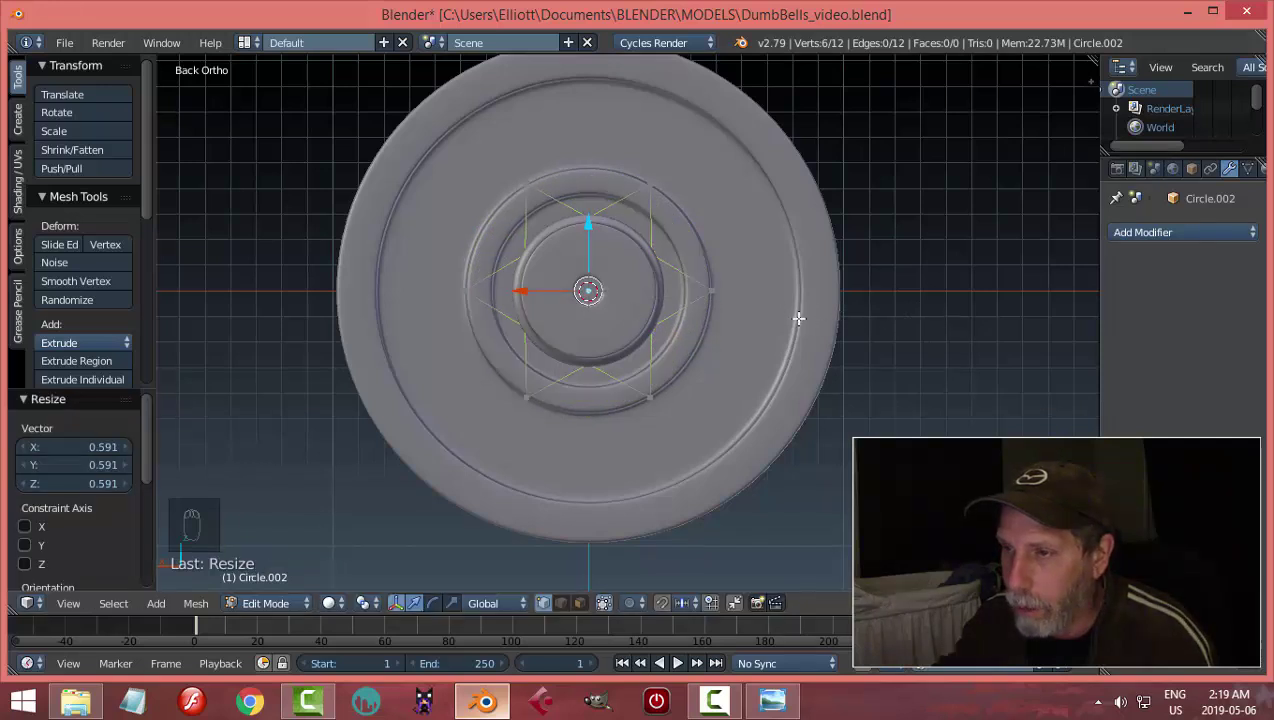
Select the whole star outline and move it about 0.625 along the Y axis to the threaded bar's end
key("a")
key("a")
key("a")
middle_click_drag(882, 316, 453, 311)
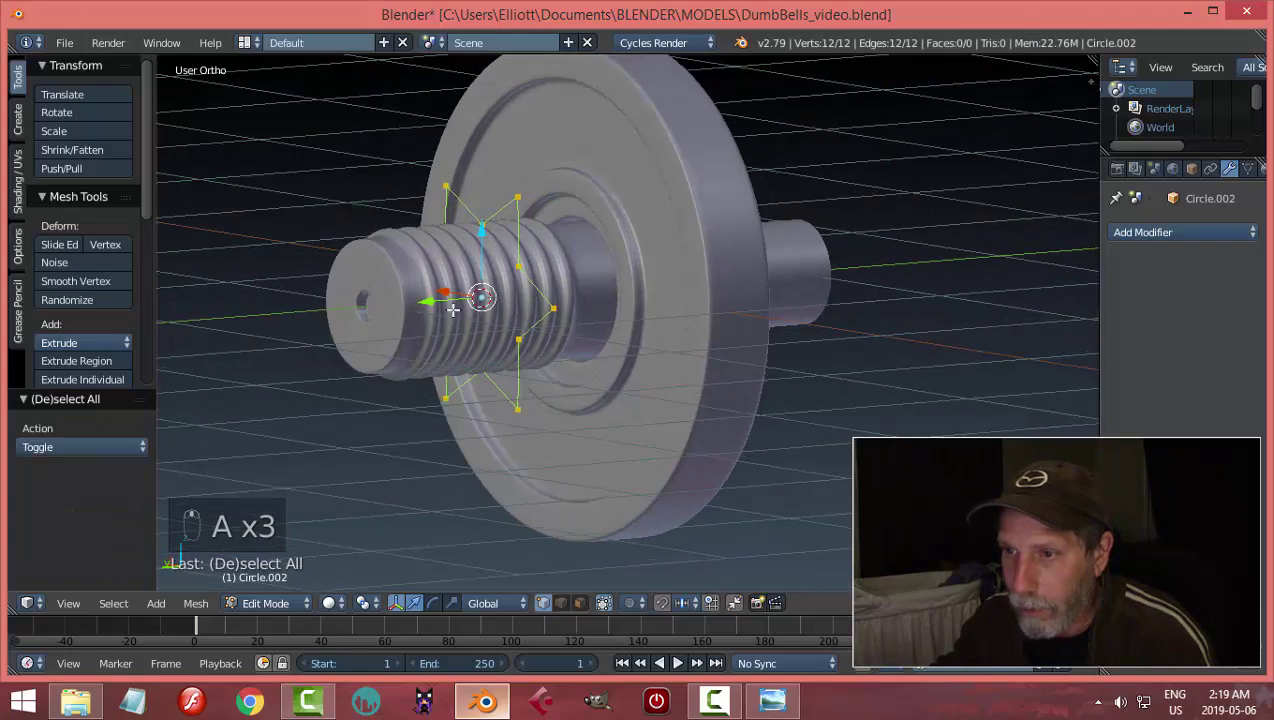
middle_click_drag(584, 350, 432, 306)
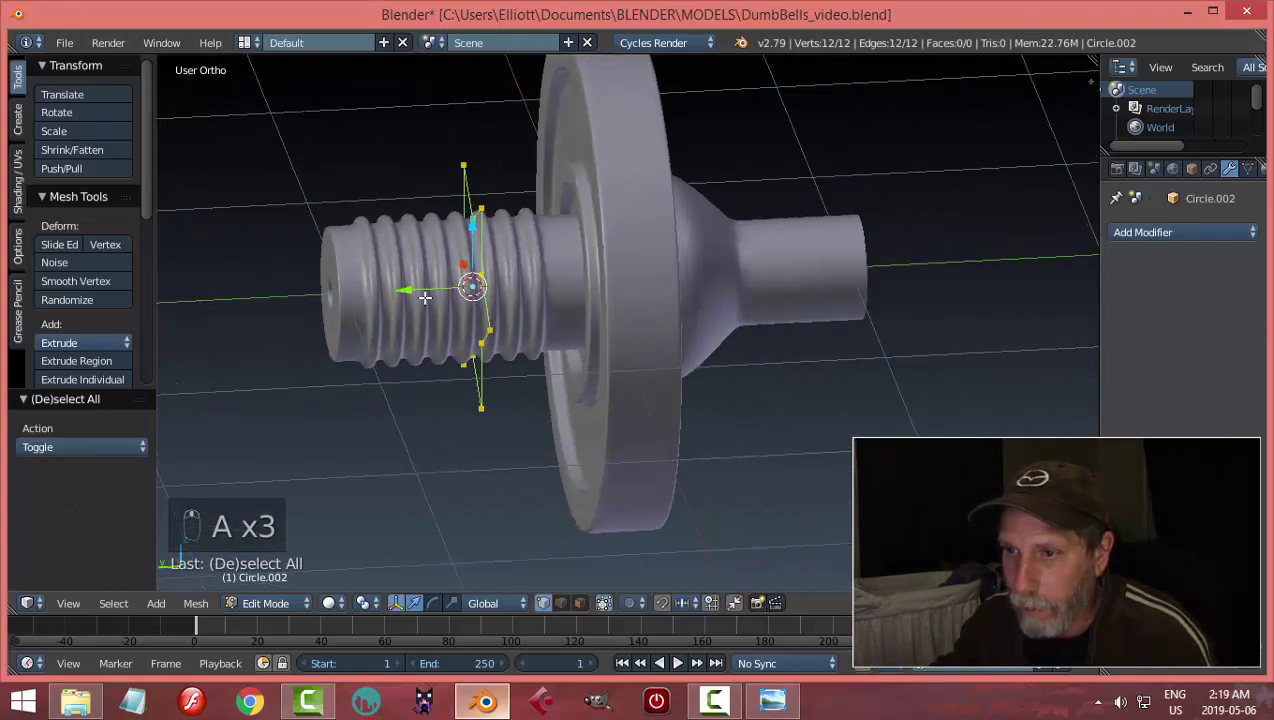
left_click_drag(425, 297, 258, 292)
Select the star's six inner vertices from the back view and vertex-bevel them with an offset of about 0.044
key("ctrl+KP_1")
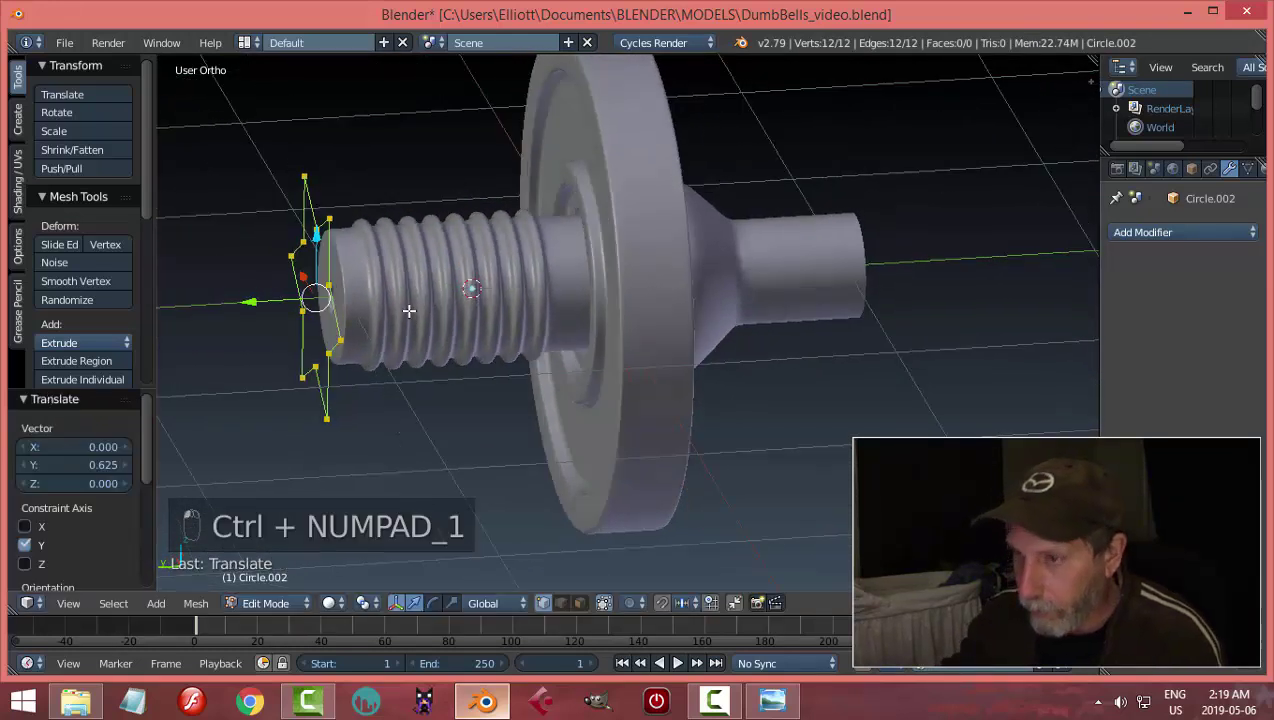
key("a")
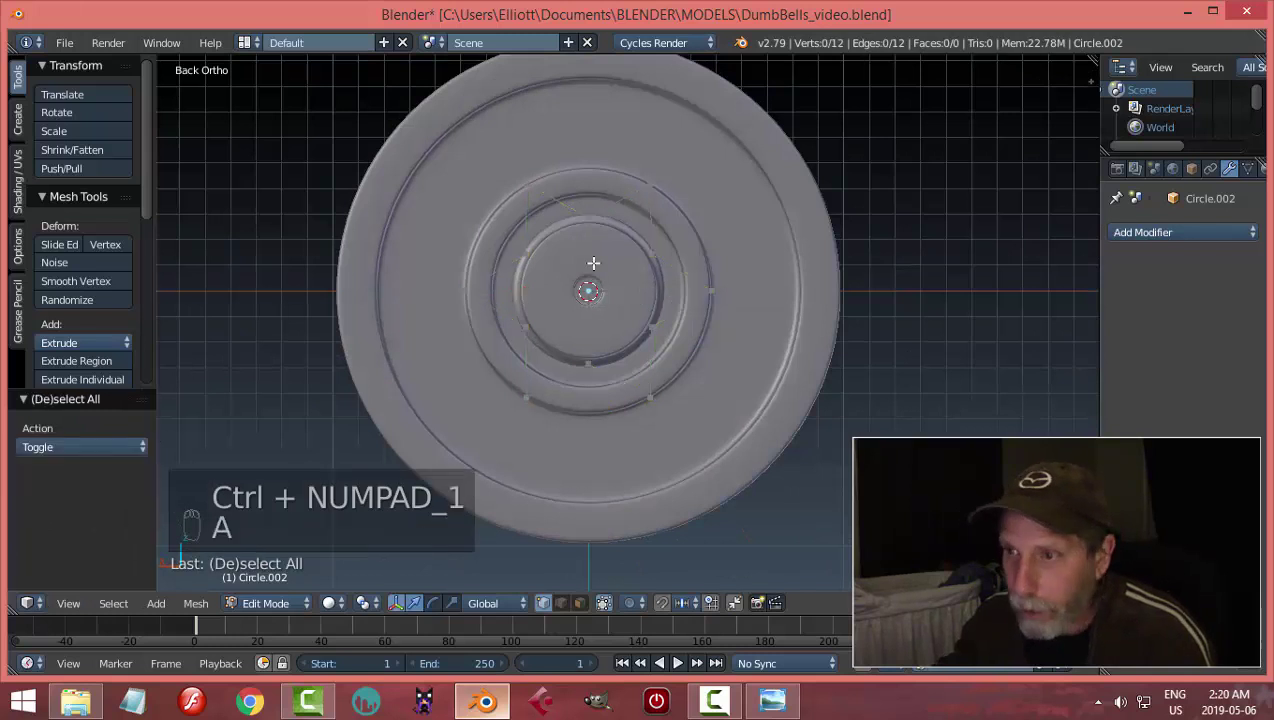
right_click(525, 254)
right_click(525, 327, "shift")
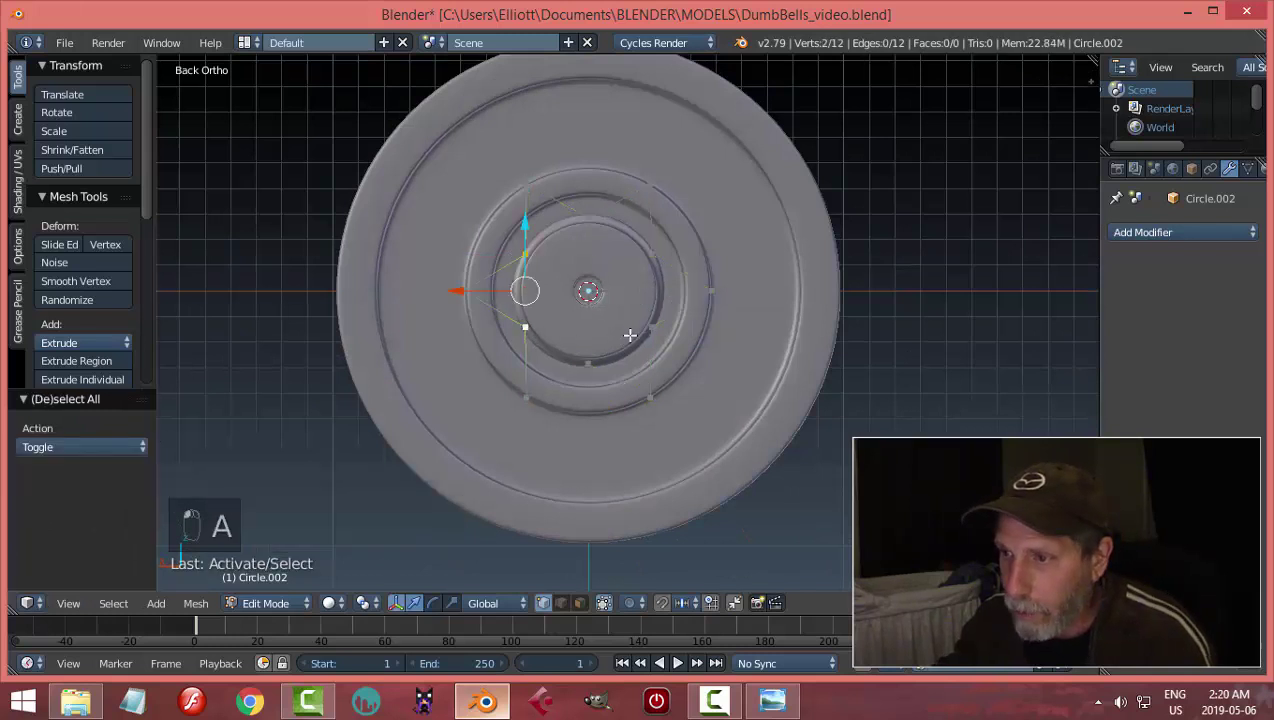
right_click(588, 364, "shift")
right_click(652, 327, "shift")
right_click(652, 254, "shift")
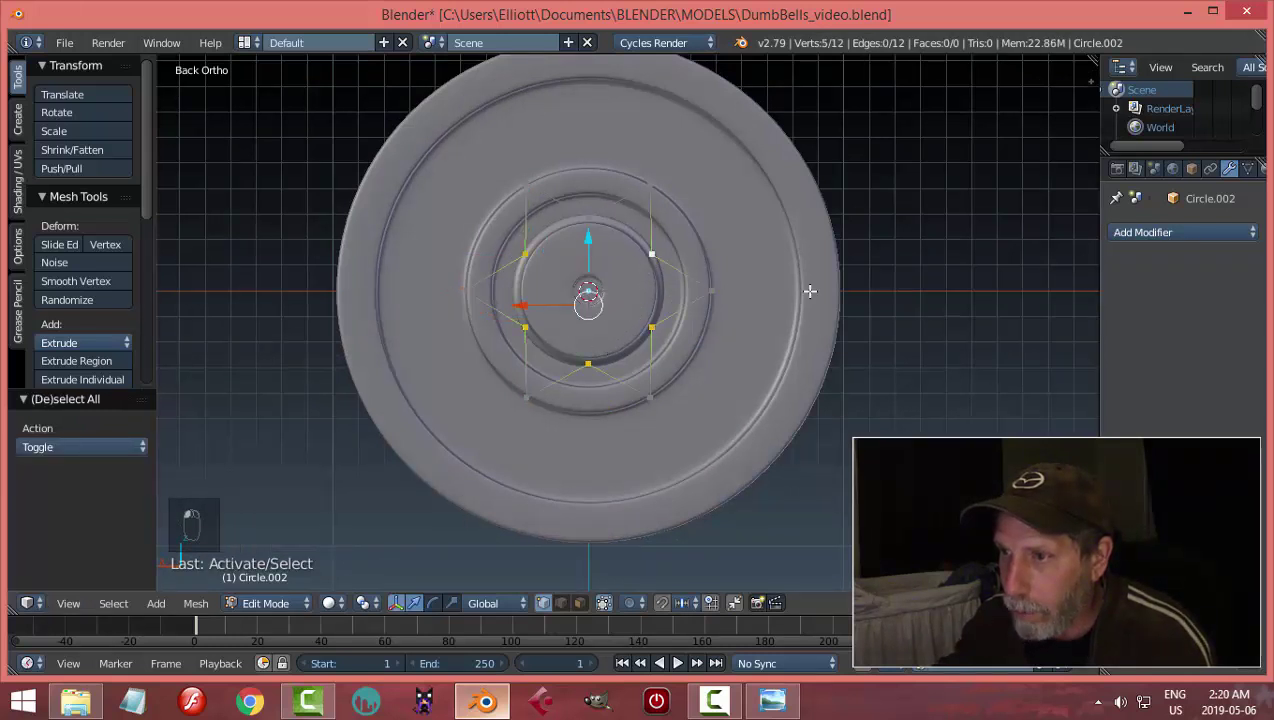
right_click(636, 236, "shift")
middle_click_drag(779, 269, 768, 267)
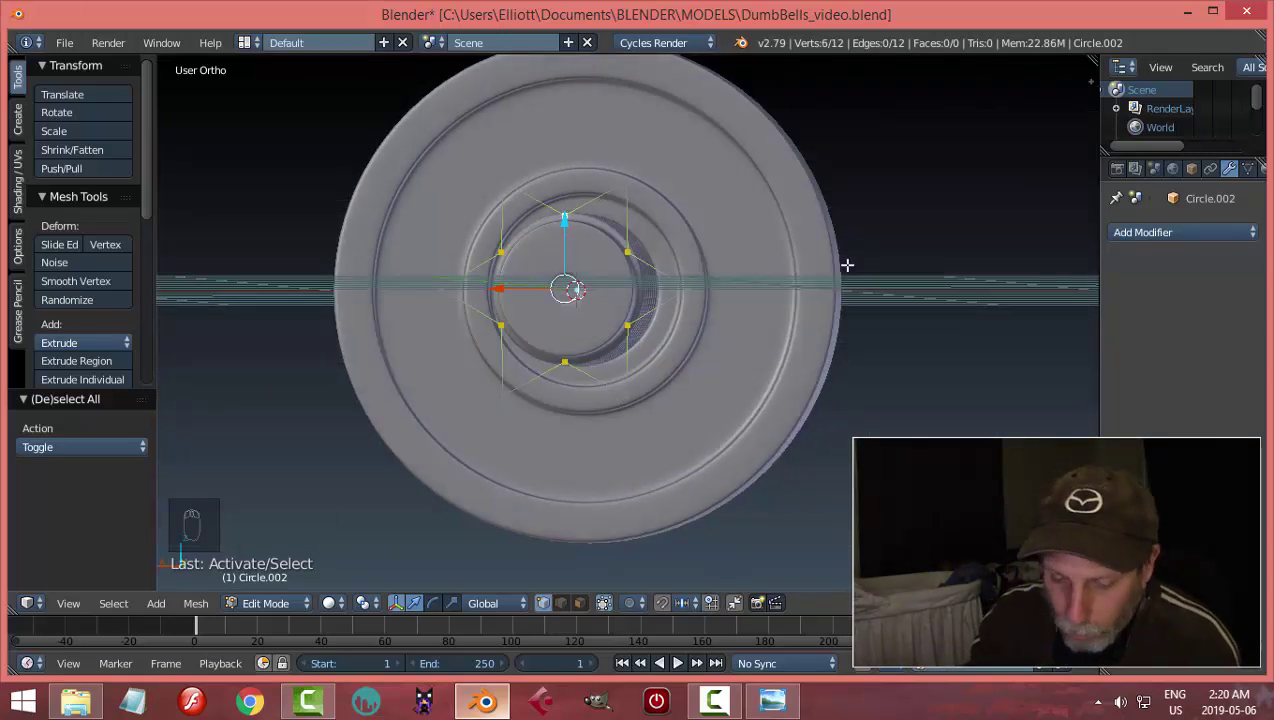
key("ctrl+shift+b")
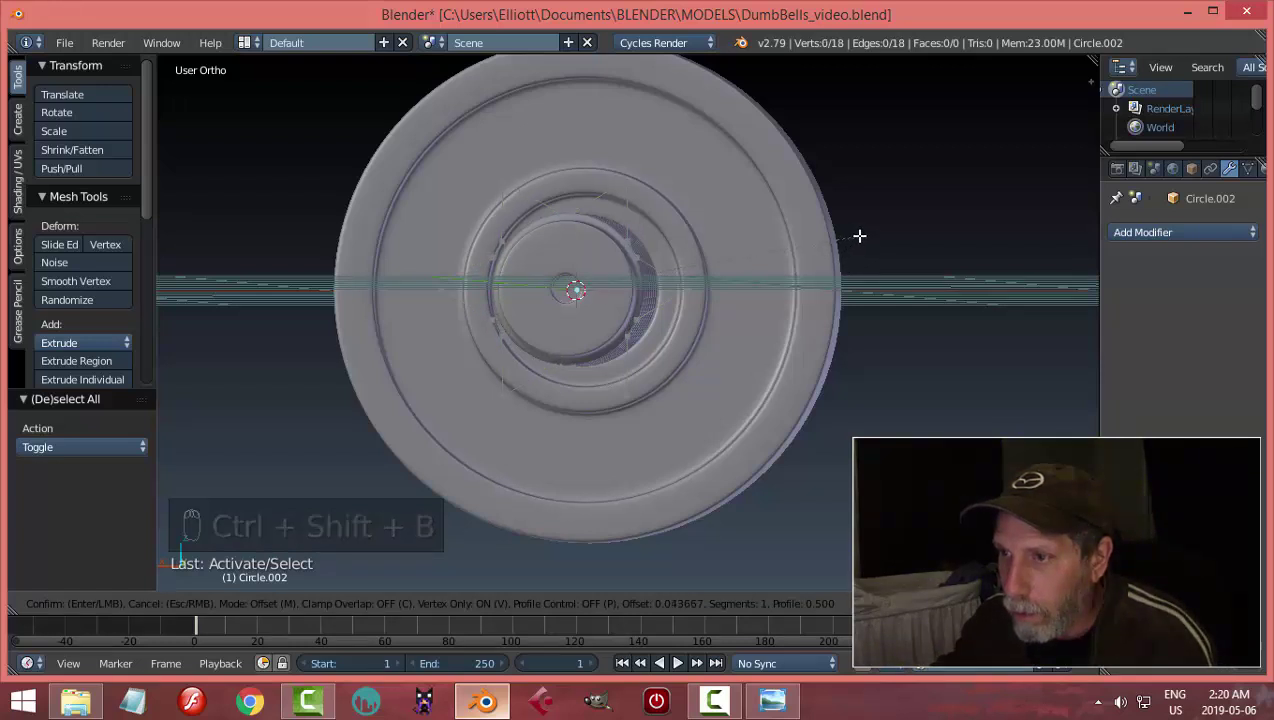
left_click(861, 234)
Select the star's six outer tip vertices and vertex-bevel them with an offset of about 0.026
mouse_move(825, 260)
middle_mouse_down()
mouse_move(841, 284)
mouse_move(839, 273)
middle_mouse_up()
key("a")
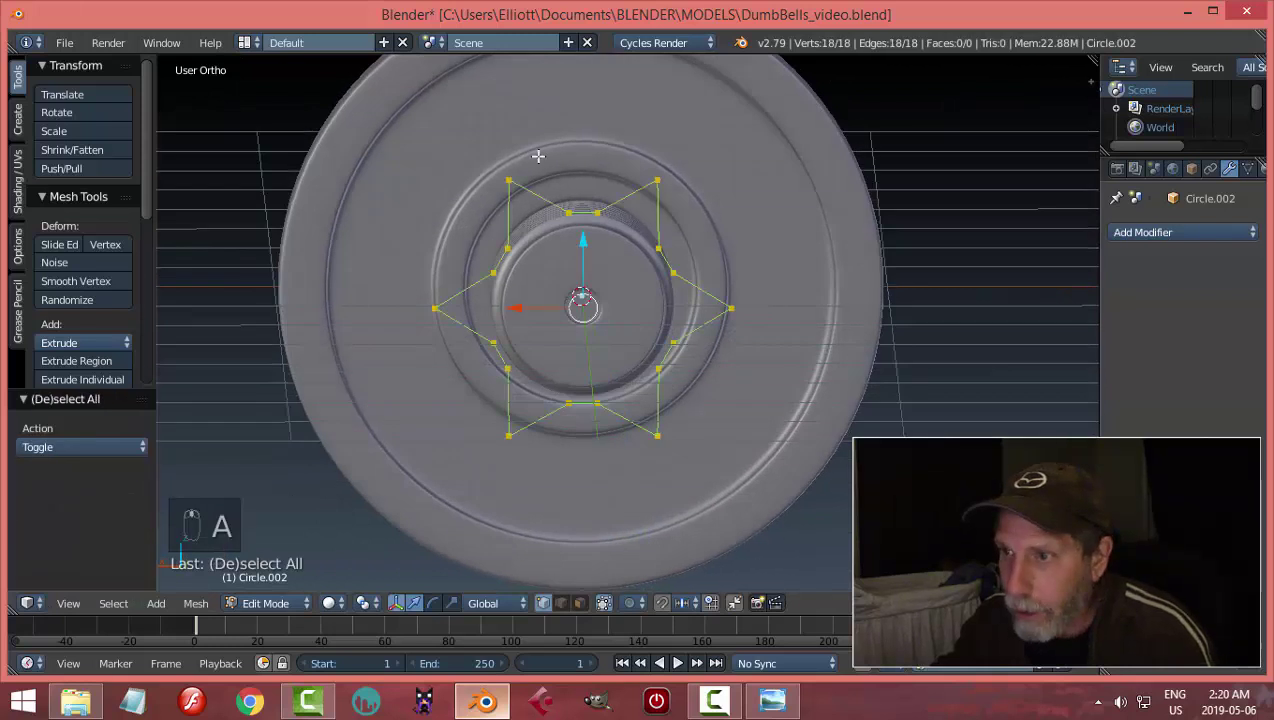
key("a")
right_click(509, 181)
right_click(657, 181, "shift")
right_click(434, 308, "shift")
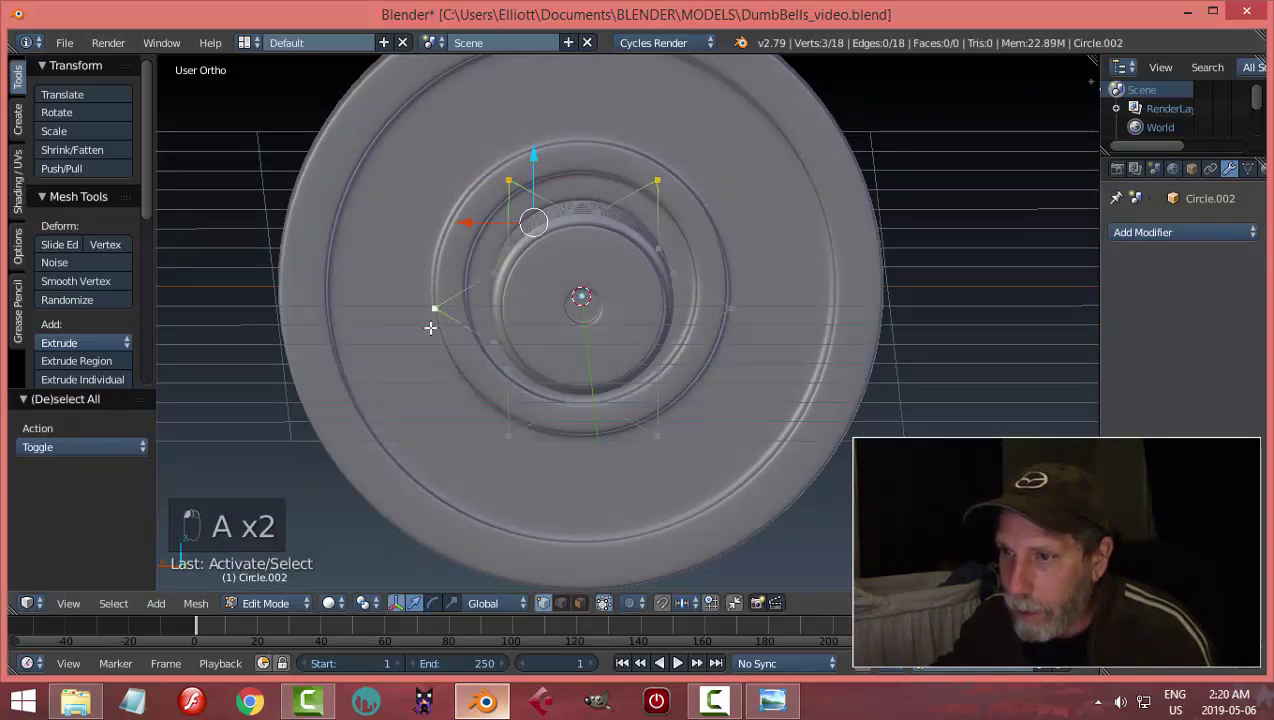
right_click(505, 436, "shift")
right_click(654, 437, "shift")
right_click(768, 316, "shift")
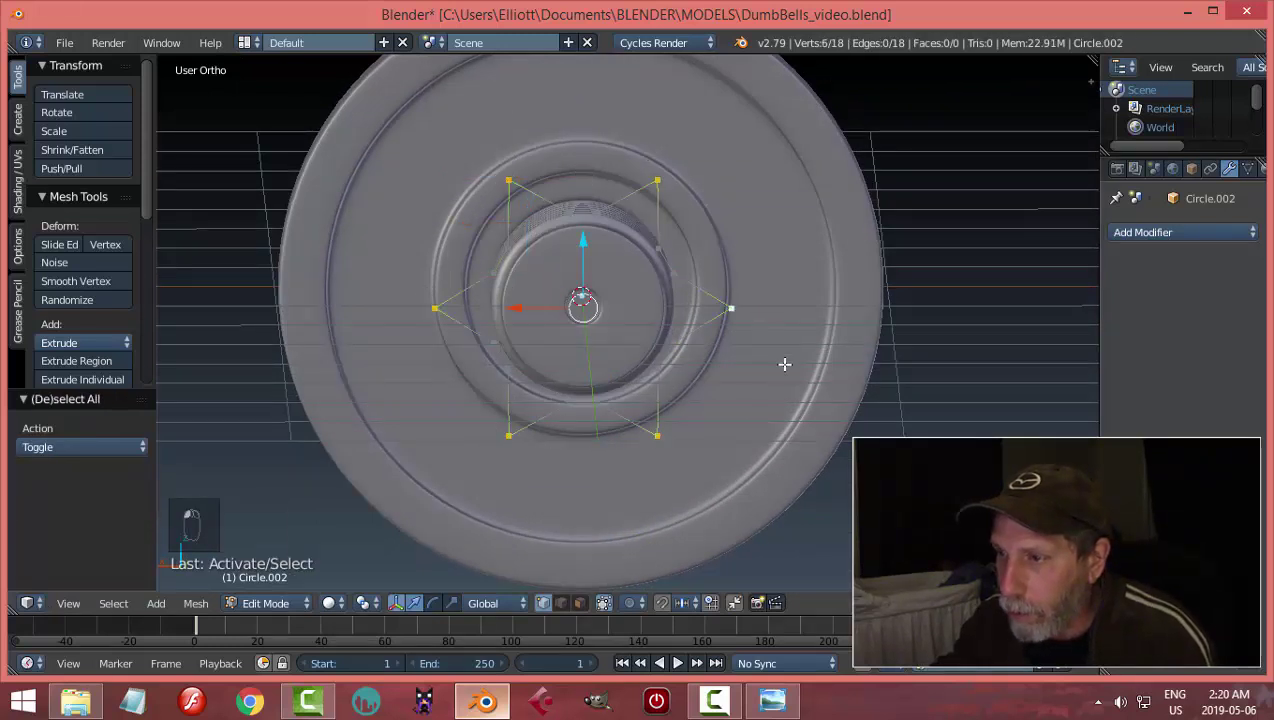
middle_click_drag(785, 364, 783, 327)
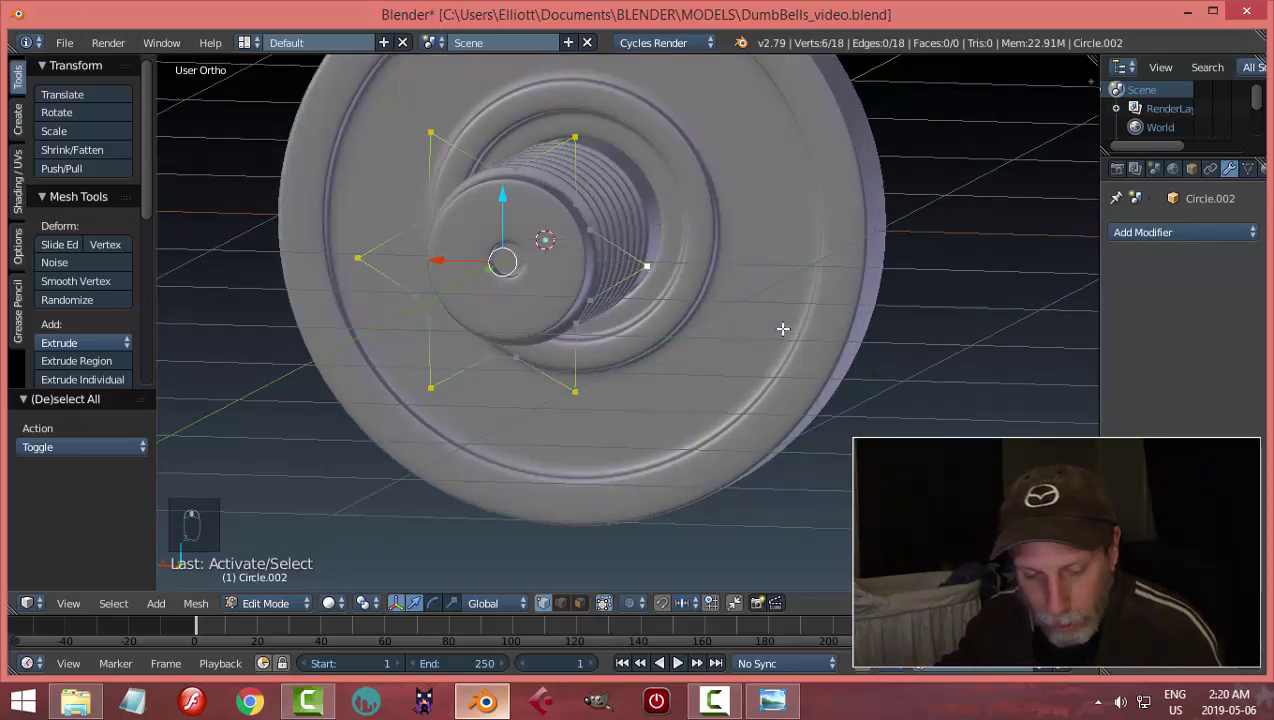
key("ctrl+shift+b")
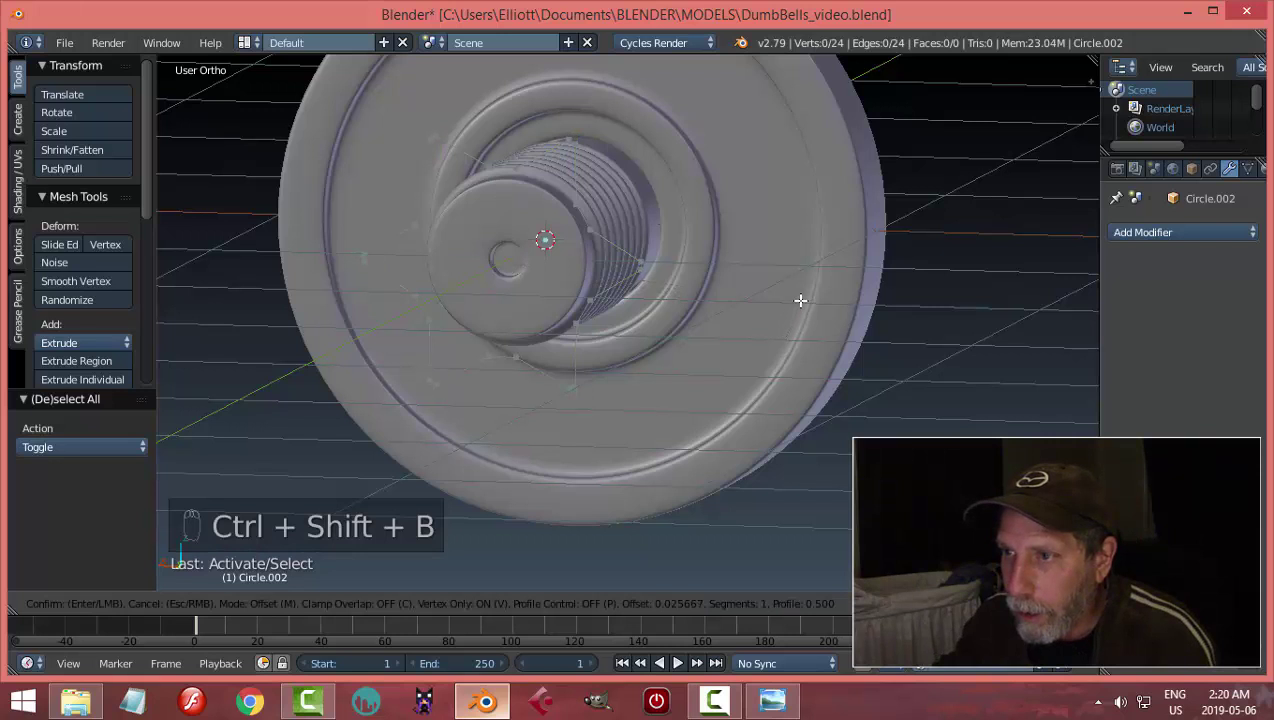
left_click(802, 298)
Extrude the entire star outline and scale the new loop inward by about 0.731 to form a band of faces
key("a")
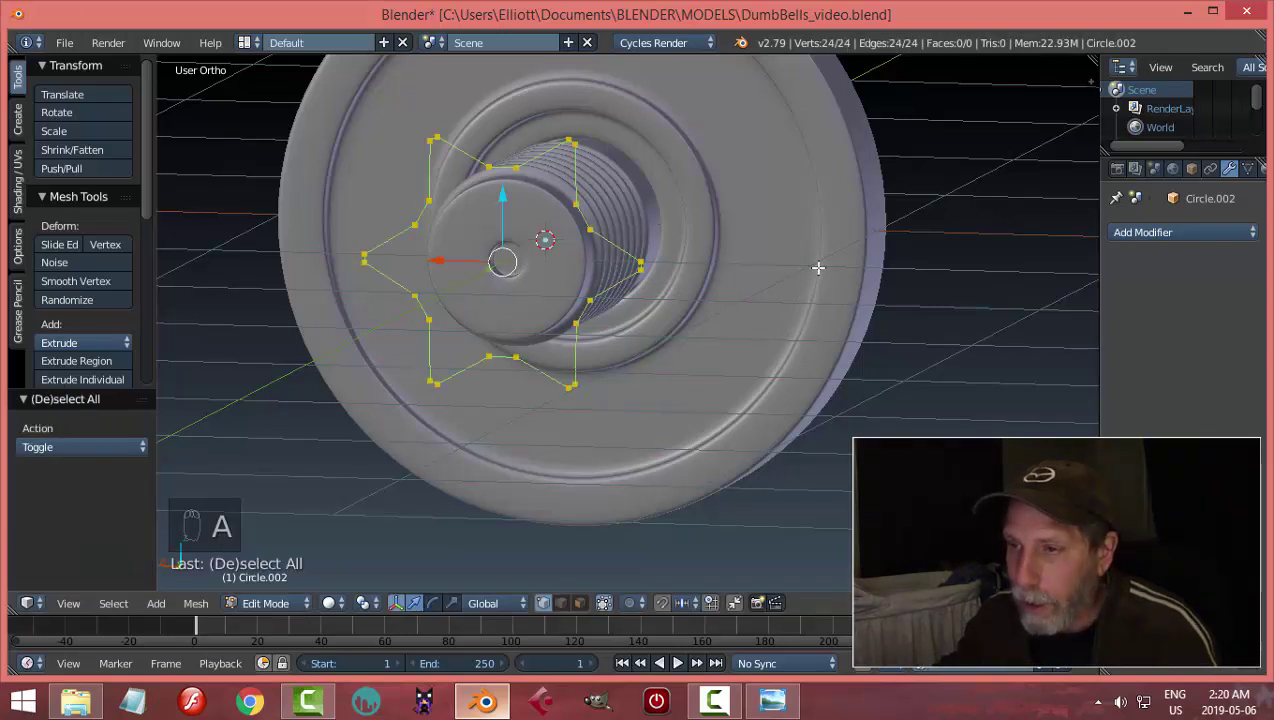
key("e")
key("s")
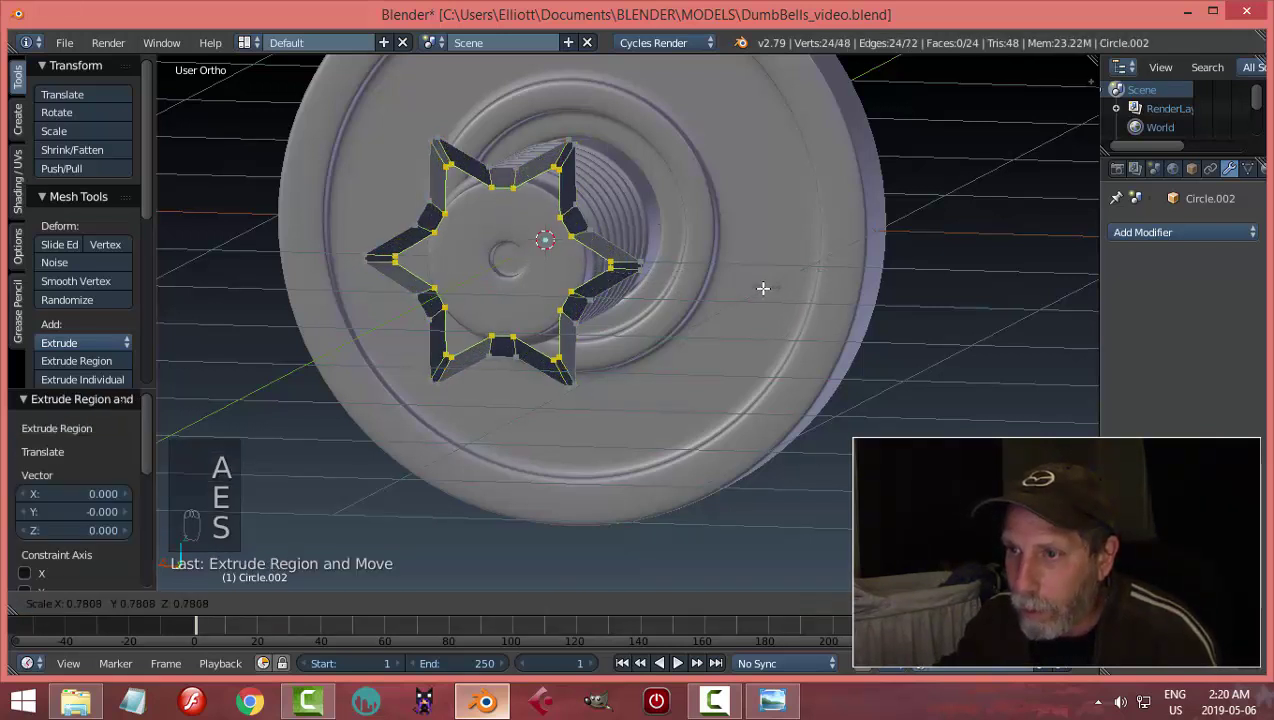
left_click(751, 292)
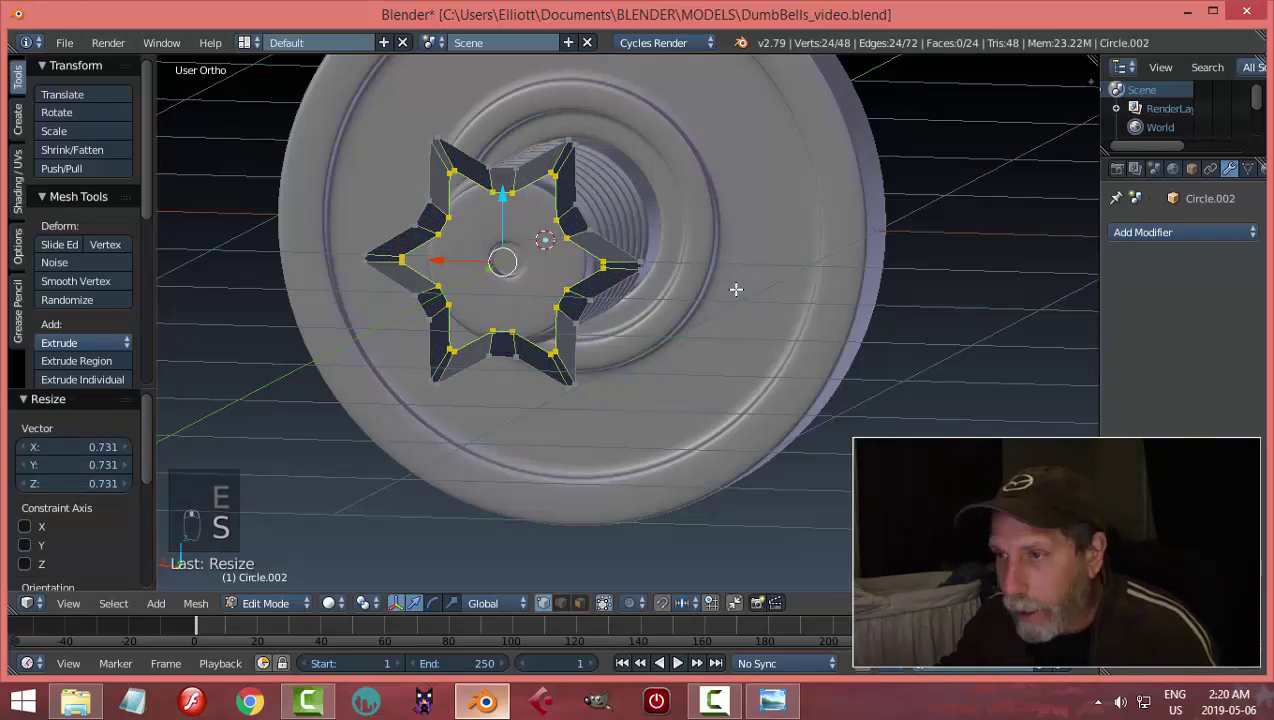
Select all of the star mesh, recalculate its normals outward and clear the selection
mouse_move(736, 289)
middle_mouse_down()
mouse_move(674, 307)
mouse_move(720, 287)
middle_mouse_up()
key("a")
key("a")
key("a")
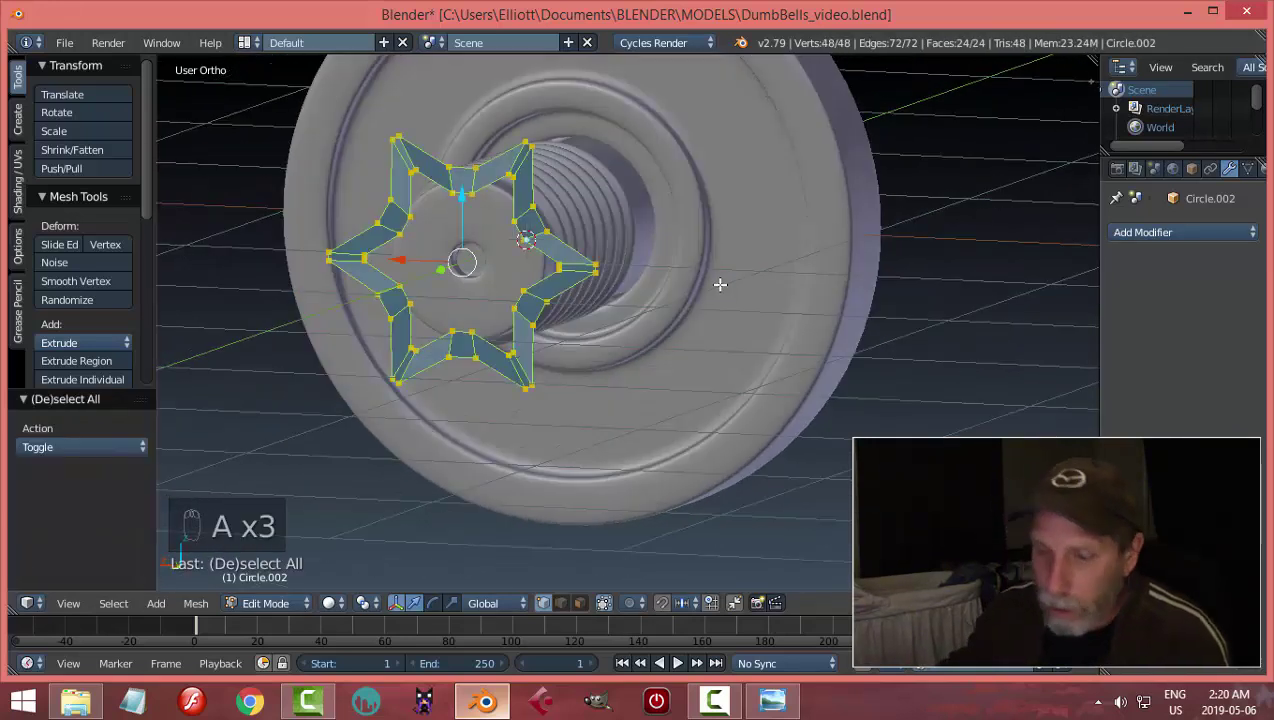
key("ctrl+n")
key("a")
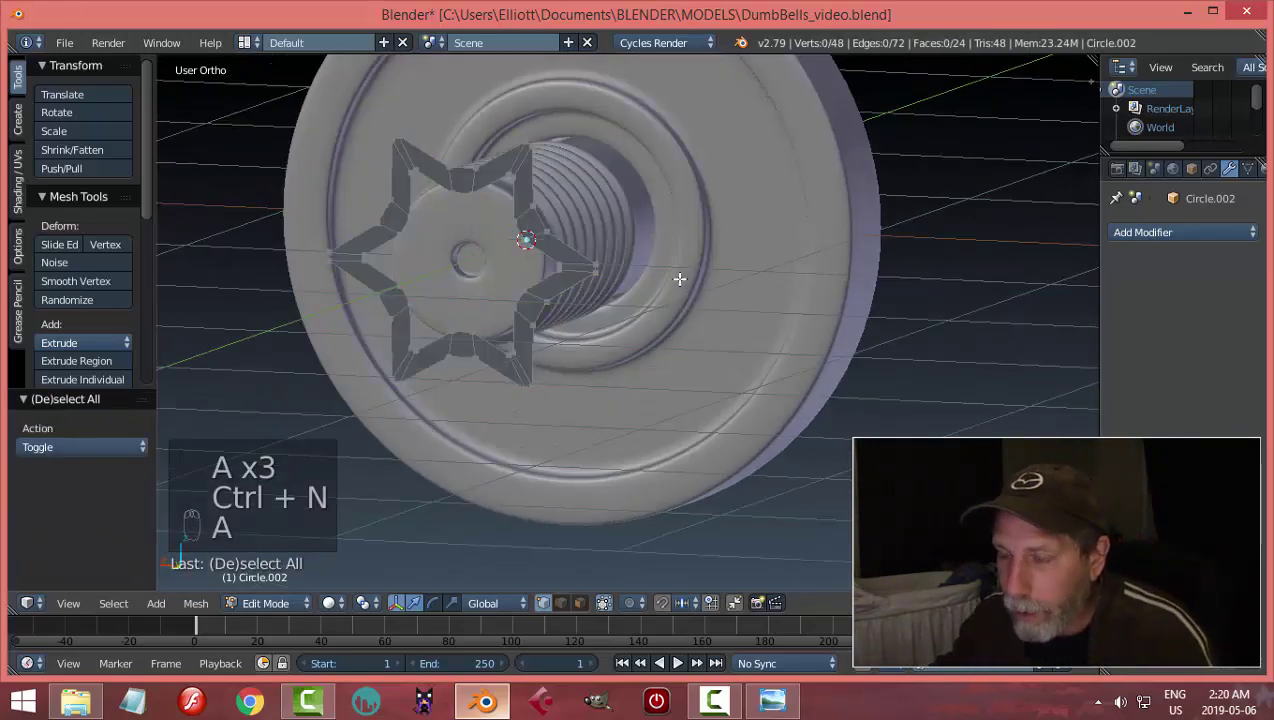
Select the star's inner edge loop, extrude it and scale the new loop inward by about 0.742
middle_click_drag(679, 278, 560, 190)
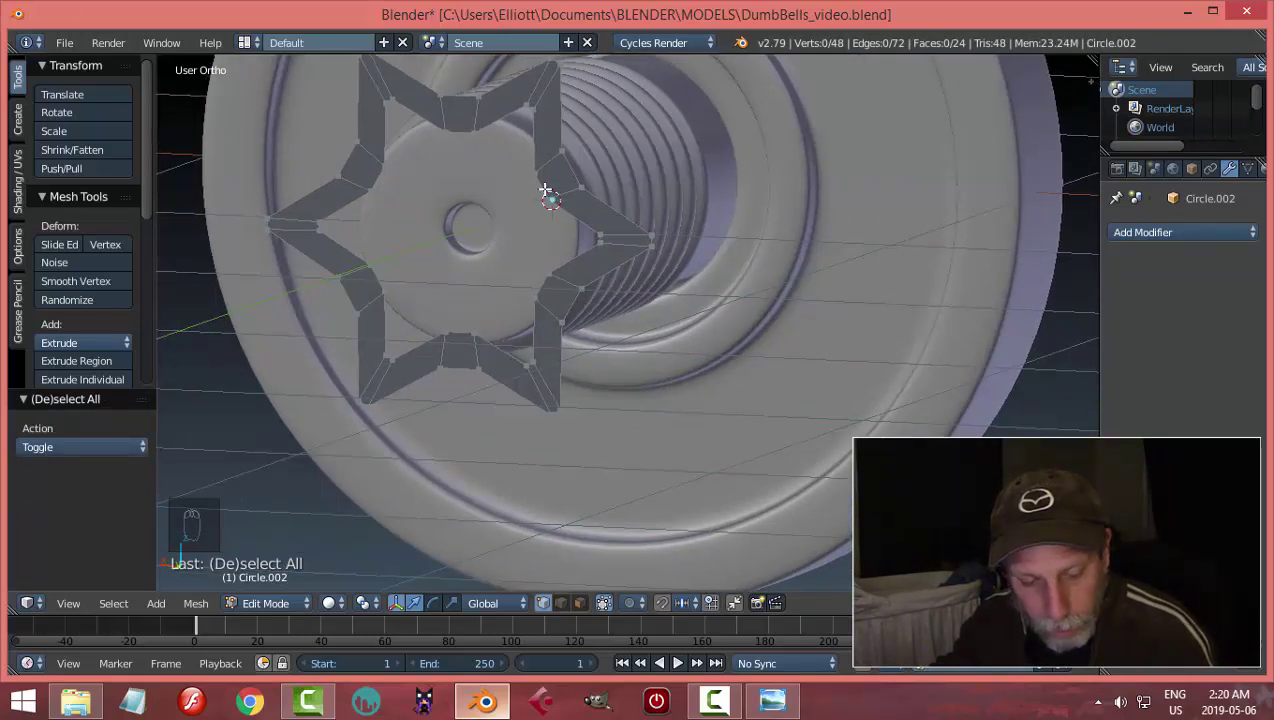
right_click(545, 190, "alt")
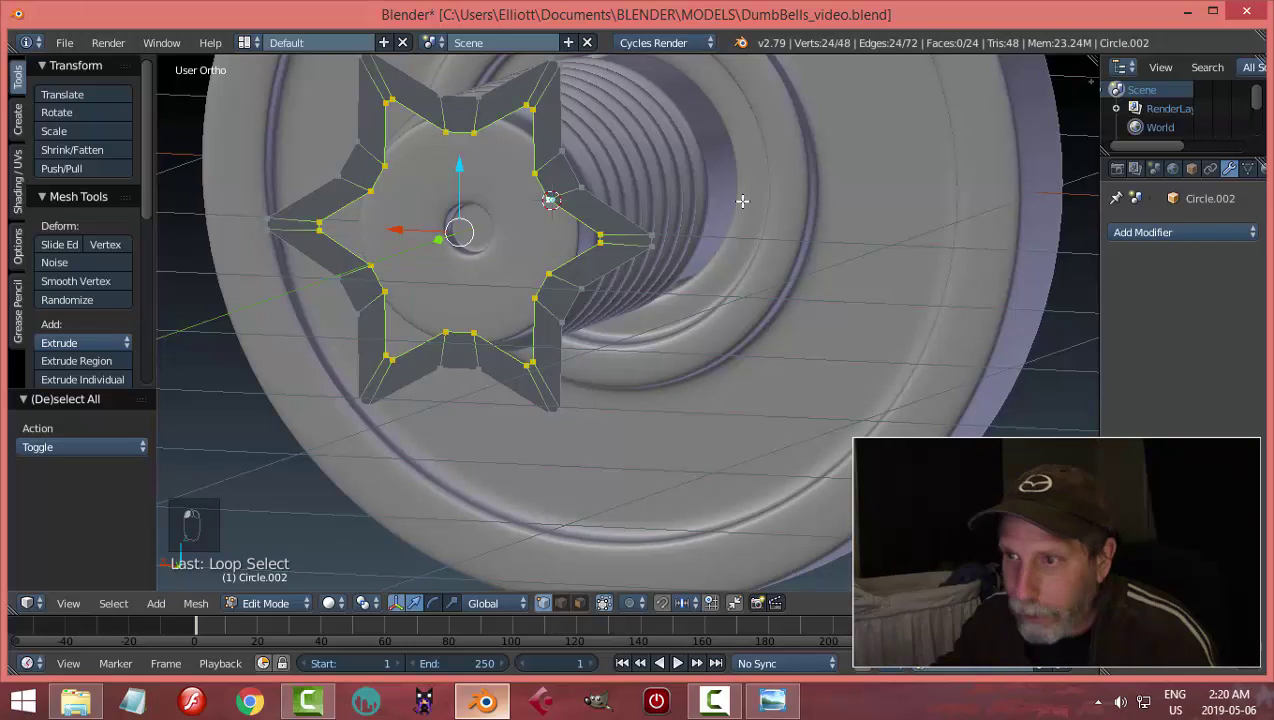
key("e")
key("s")
left_click(698, 211)
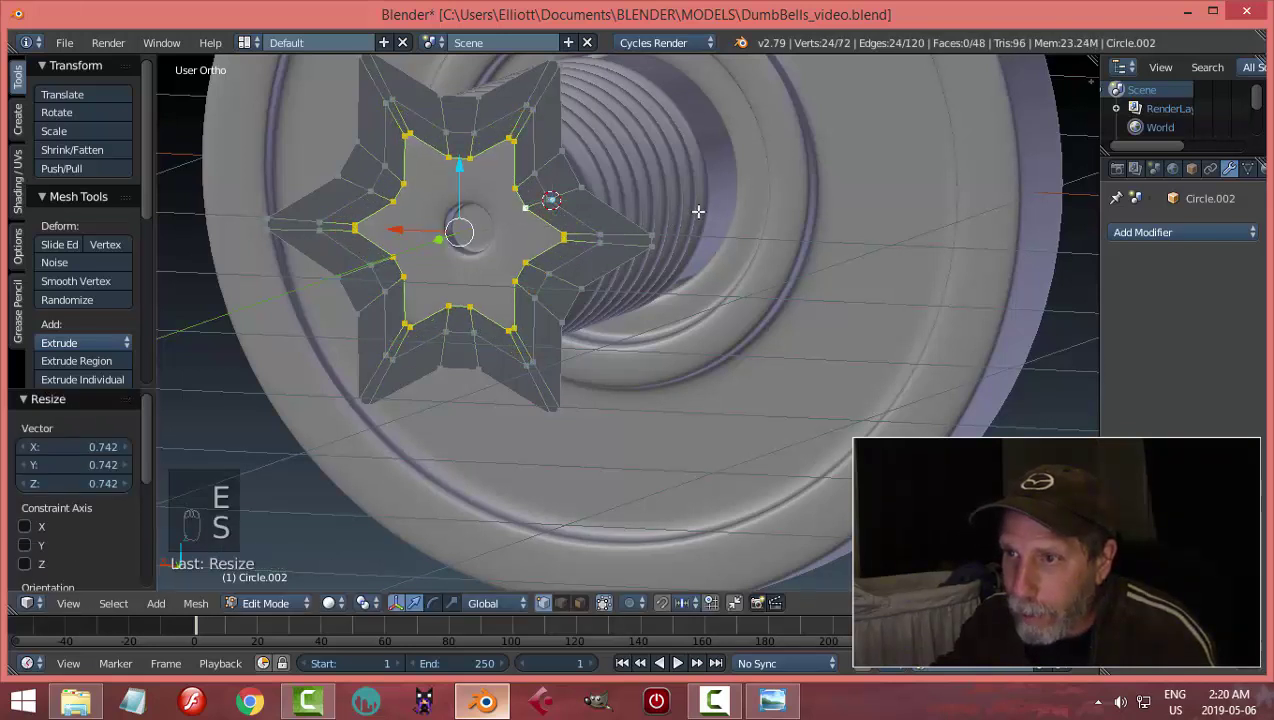
Shape the innermost loop into a circle with LoopTools and scale it by about 0.965
key("w")
mouse_move(754, 126)
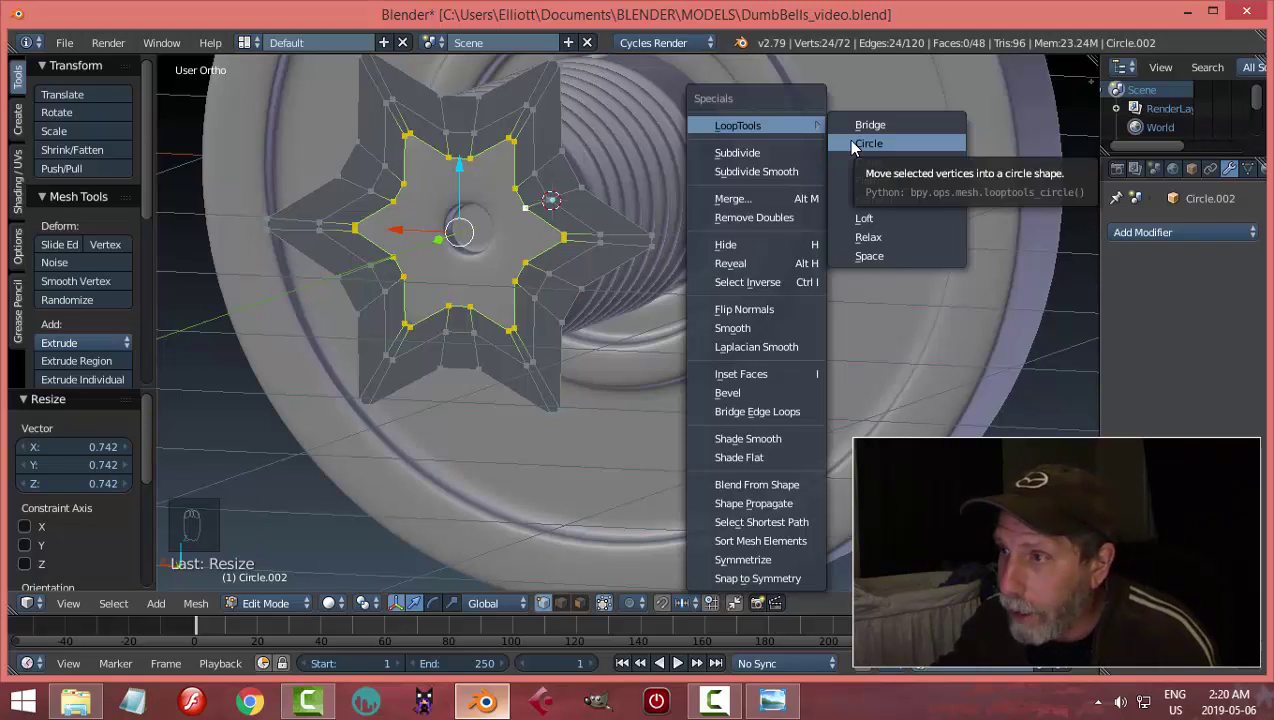
left_click(854, 145)
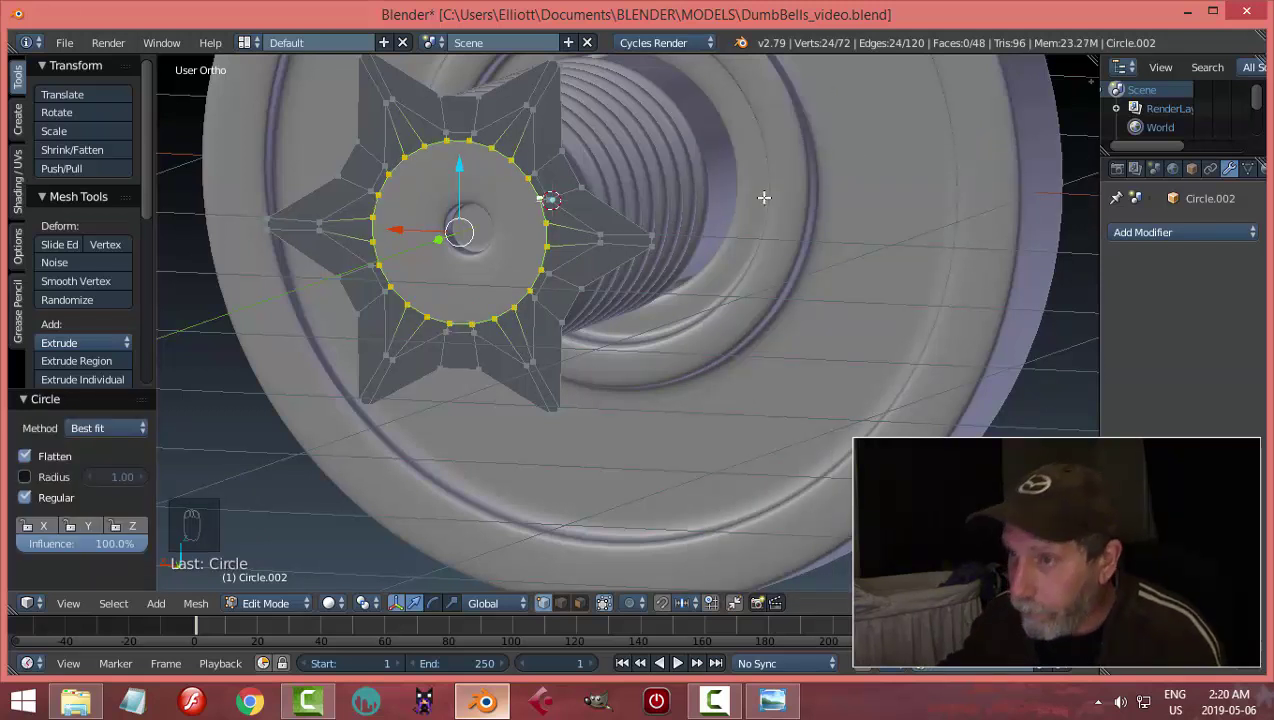
scroll(570, 212, "up", 2)
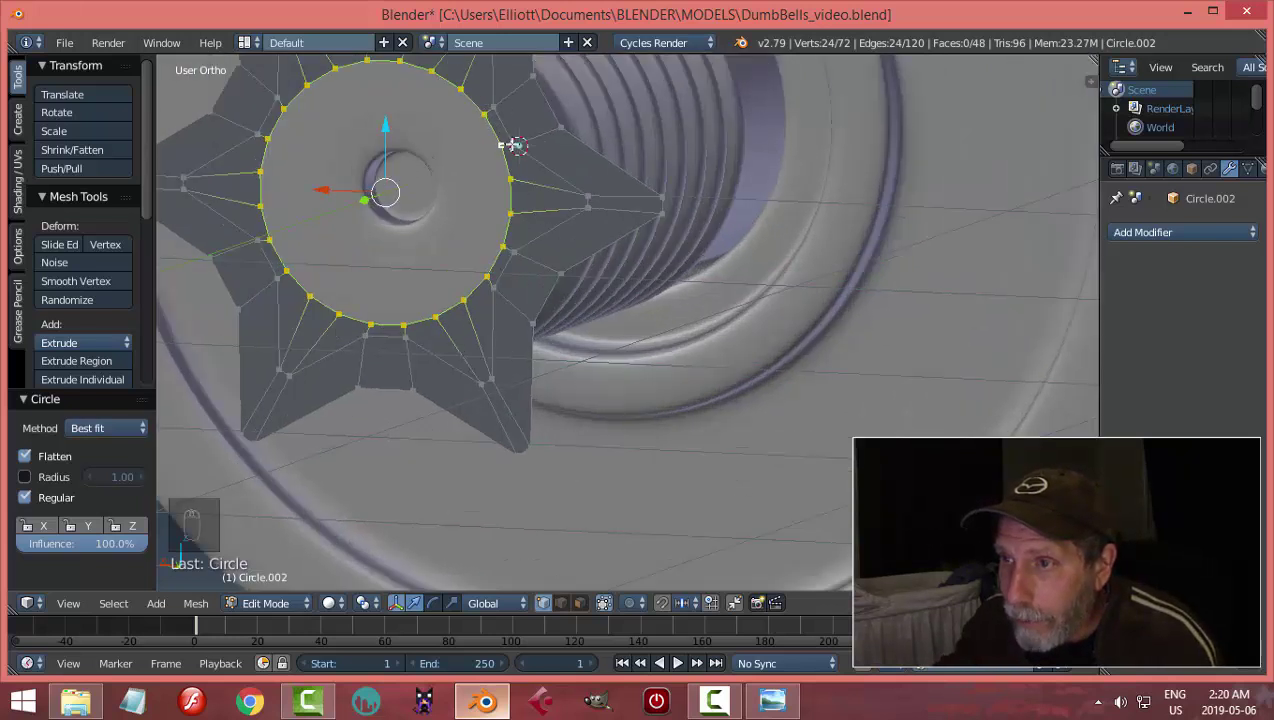
key("s")
left_click(670, 203)
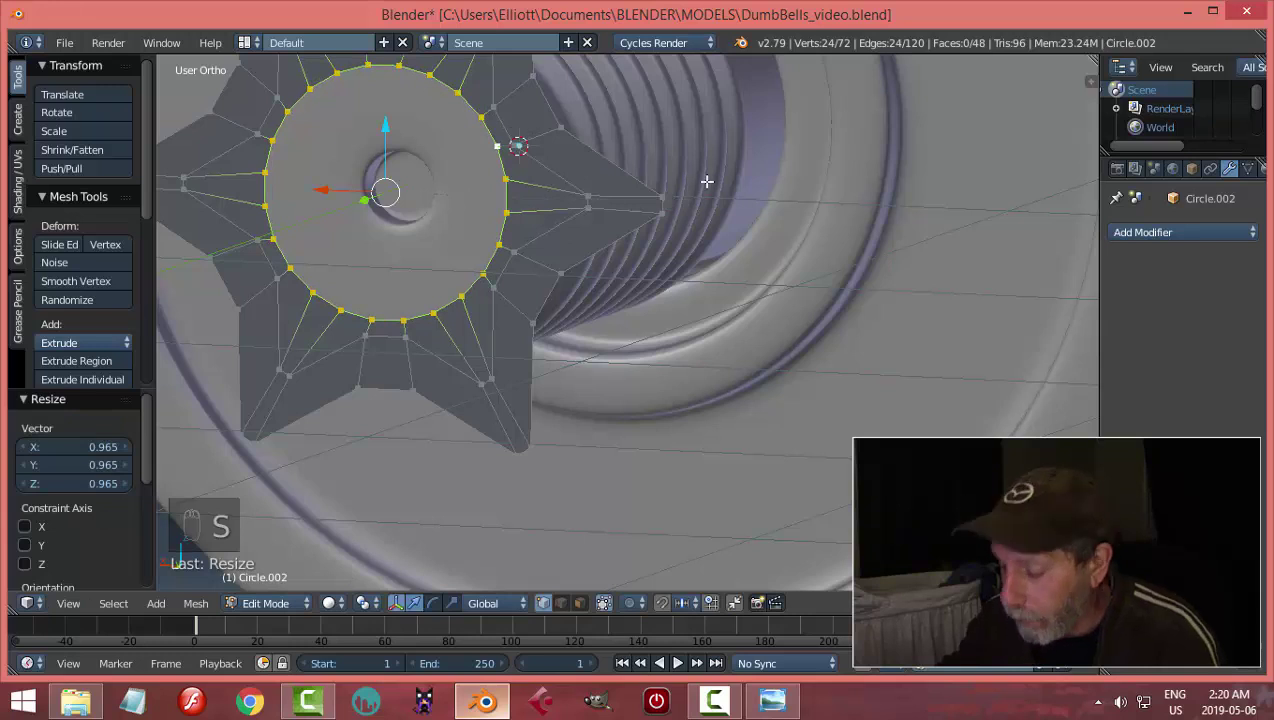
From the back view, extrude the circular inner loop in place and scale it inward by about 0.830
key("ctrl+KP_1")
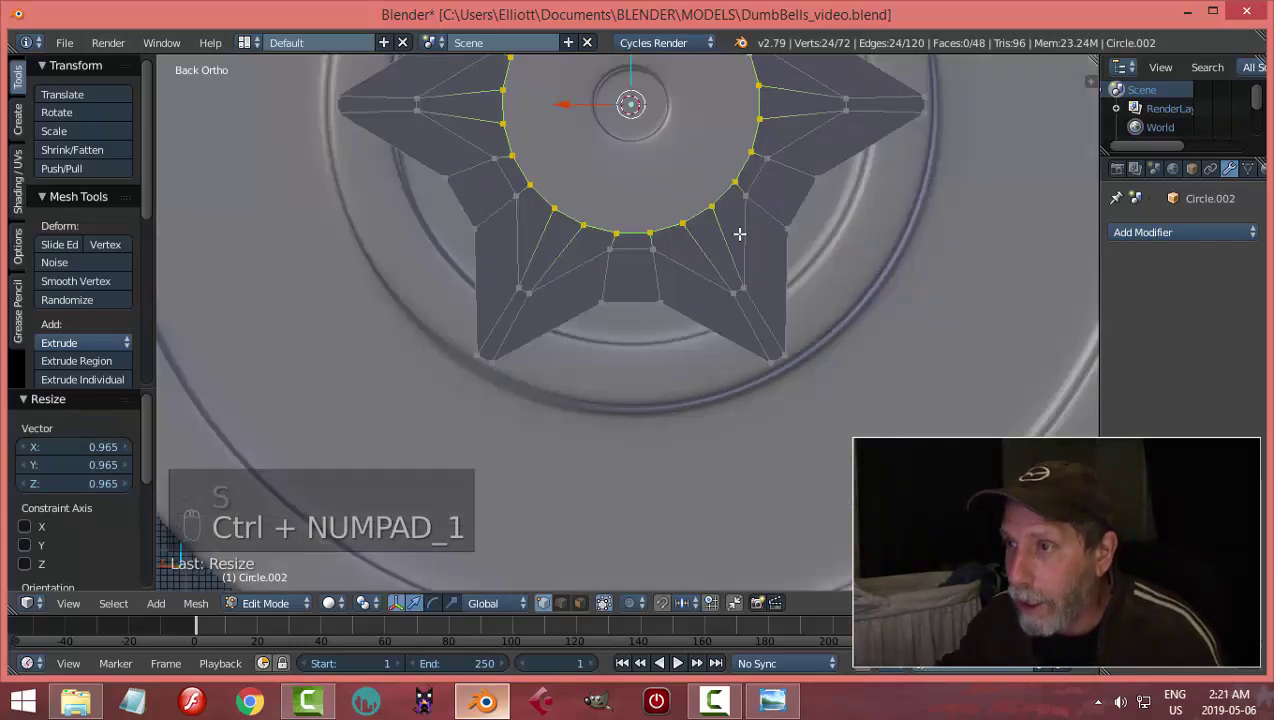
scroll(820, 296, "up", 1)
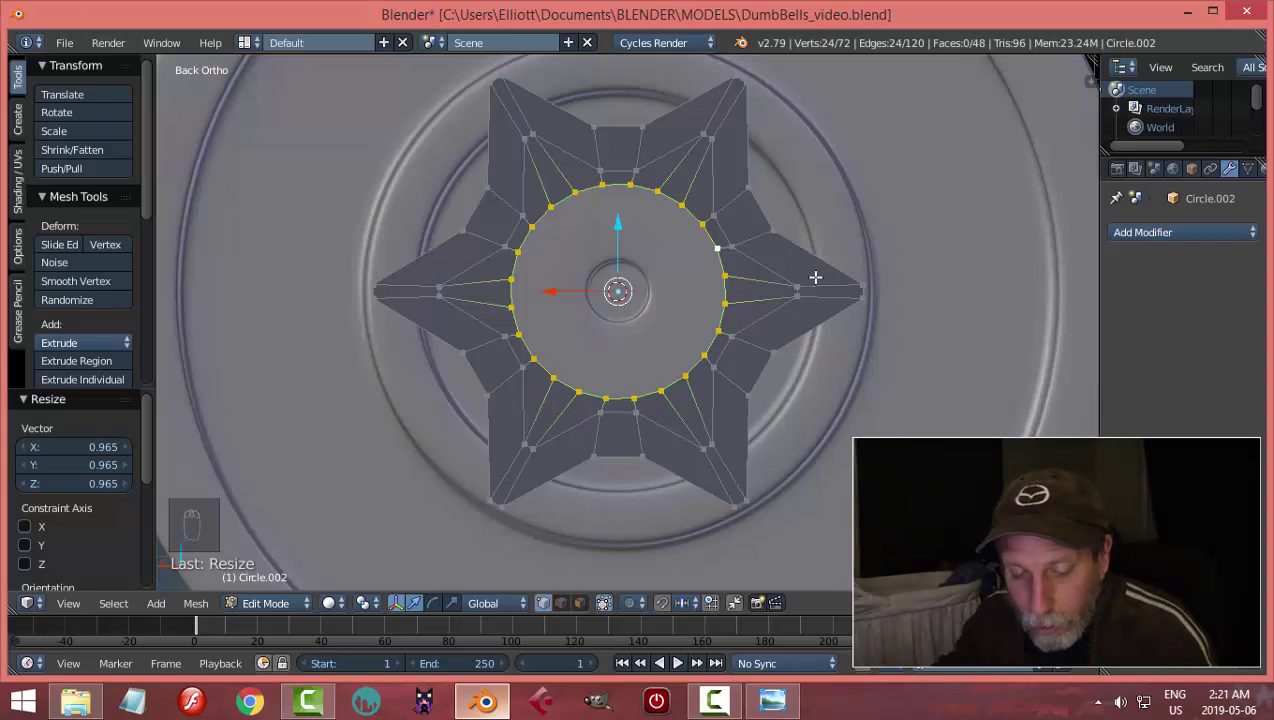
key("e")
right_click(866, 266)
key("s")
left_click(826, 274)
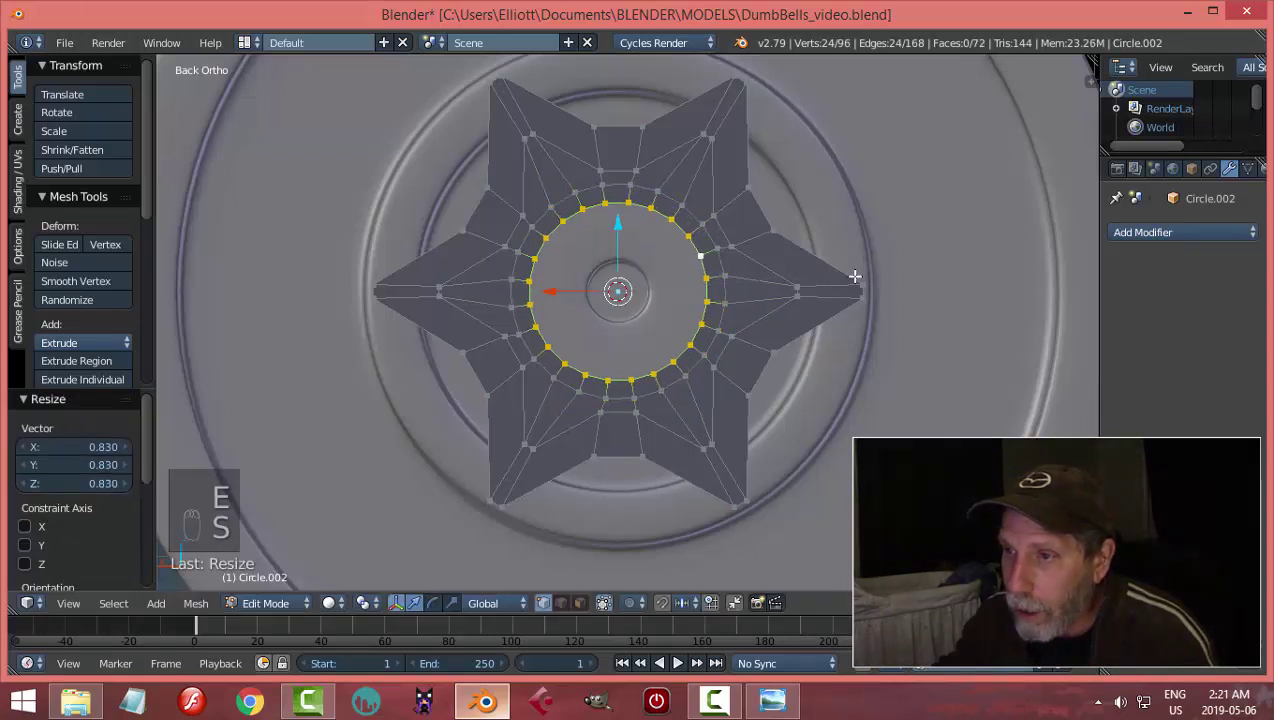
Select the whole star mesh and scale it by about 1.638 so its central hole matches the bar's diameter
key("a")
key("a")
key("a")
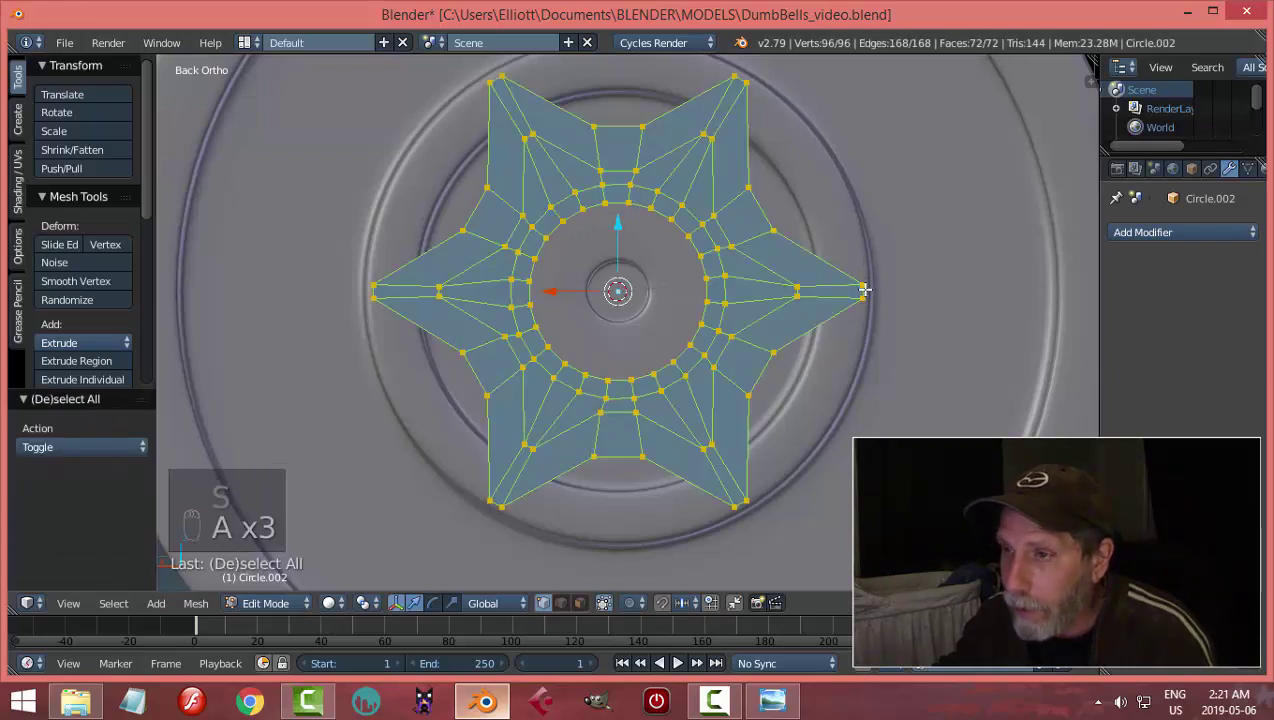
key("s")
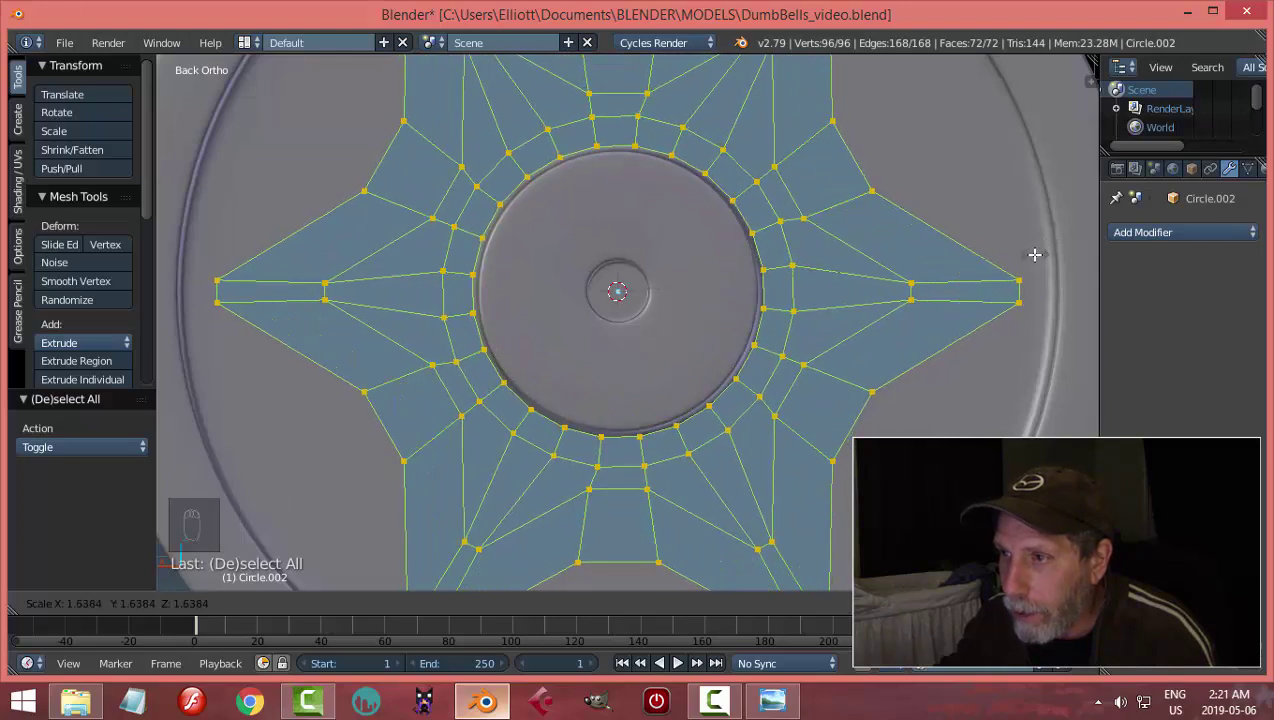
left_click(1032, 256)
scroll(970, 293, "down", 2)
middle_click_drag(970, 293, 840, 324)
scroll(840, 324, "up", 3)
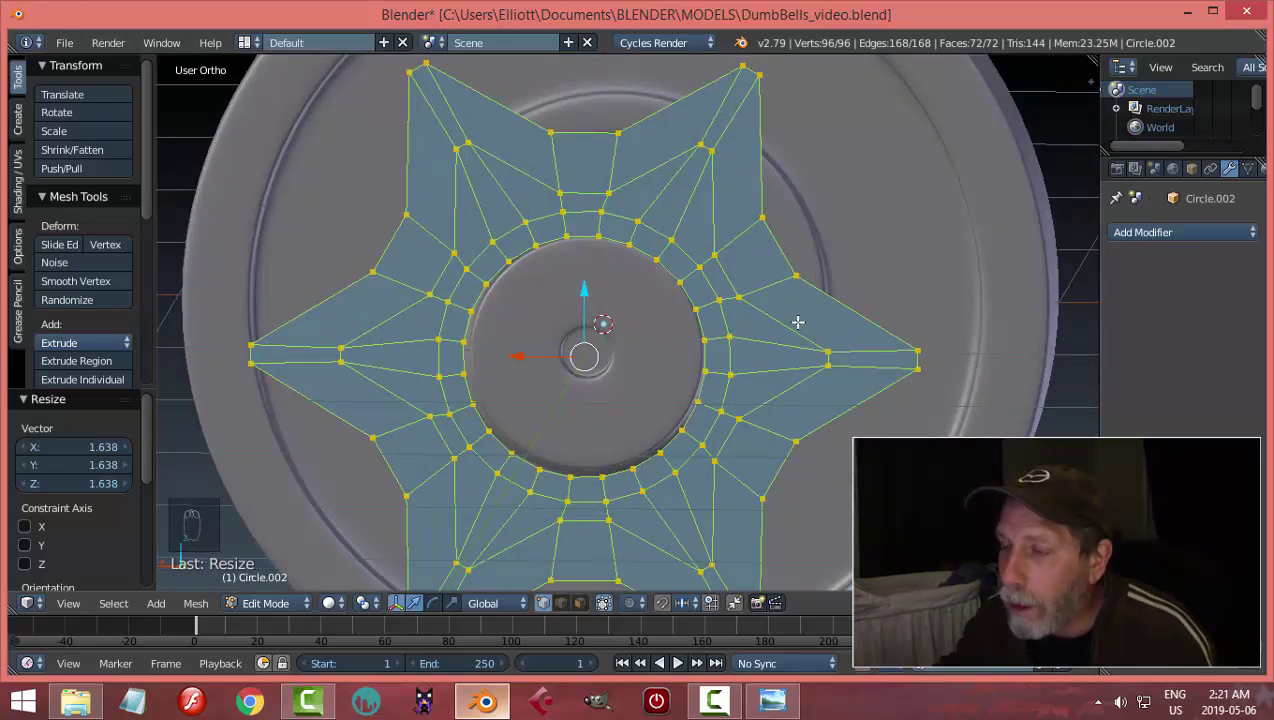
Extrude the flat star mesh about 0.17 toward the weight plate to give the nut thickness
scroll(797, 322, "down", 3)
middle_click_drag(797, 322, 814, 350)
key("e")
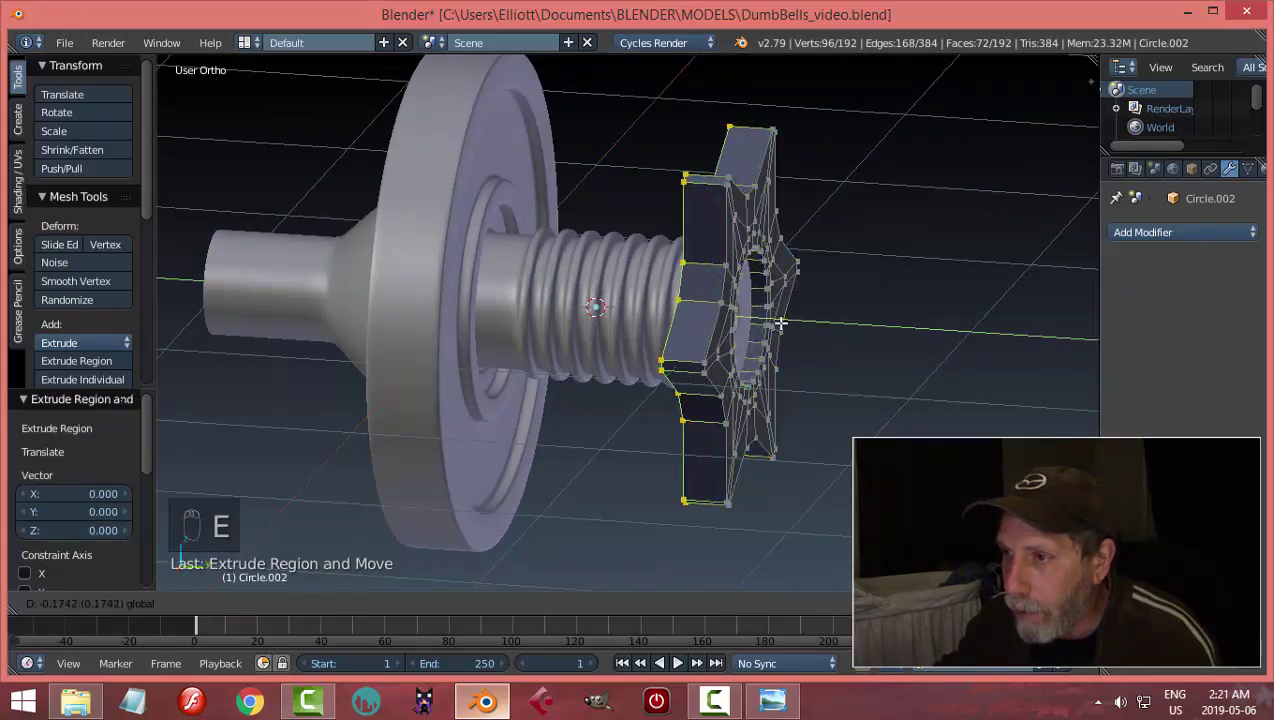
left_click(782, 321)
Select the entire nut mesh, recalculate its normals consistently and return to Object Mode
key("a")
key("a")
key("a")
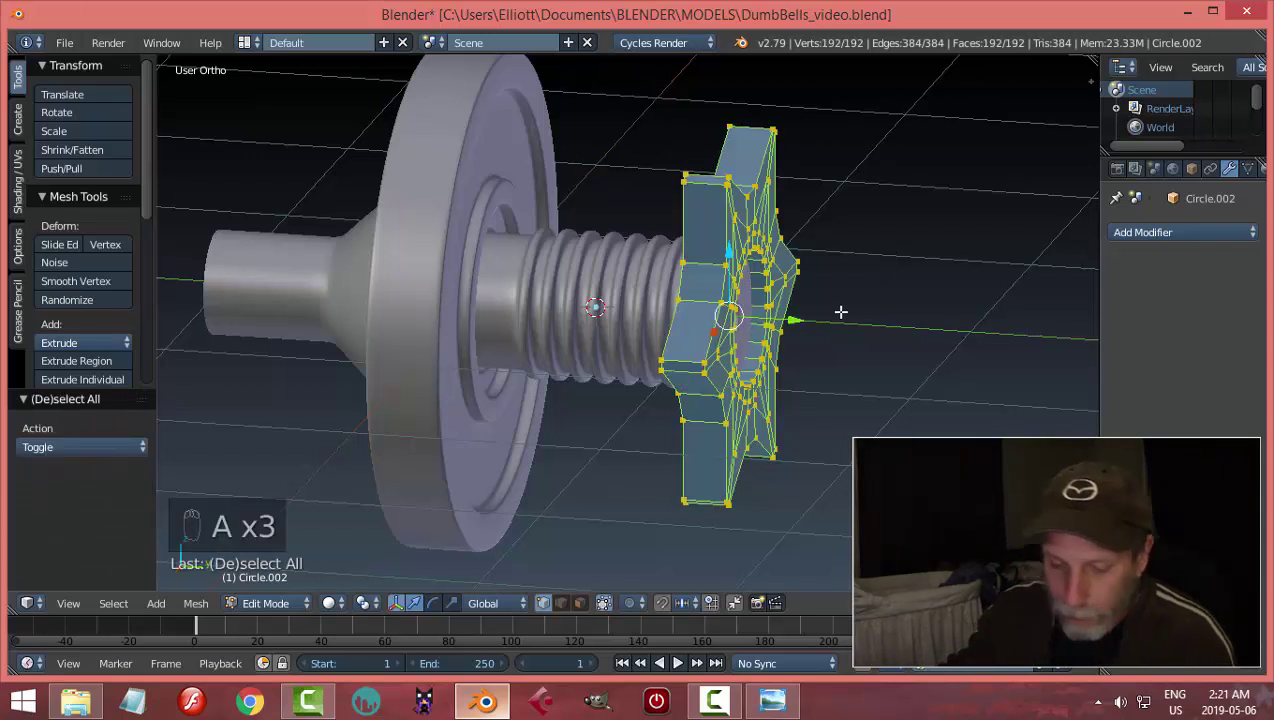
key("ctrl+n")
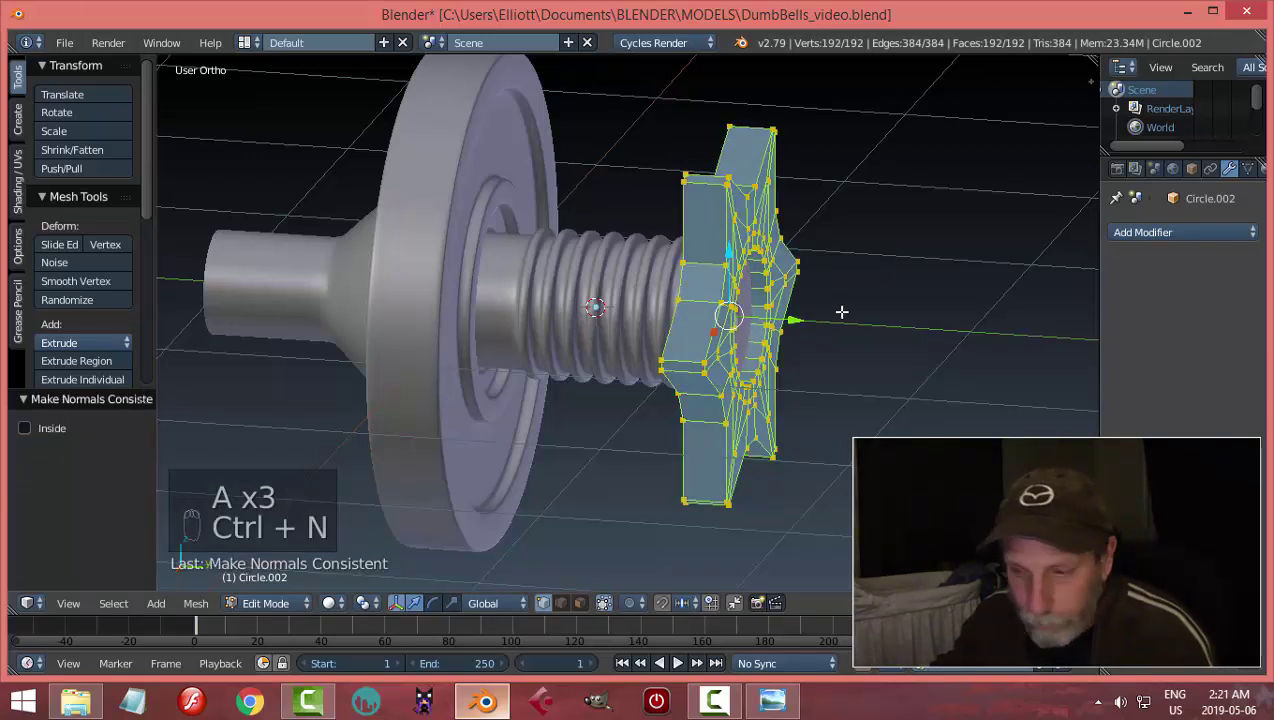
key("Tab")
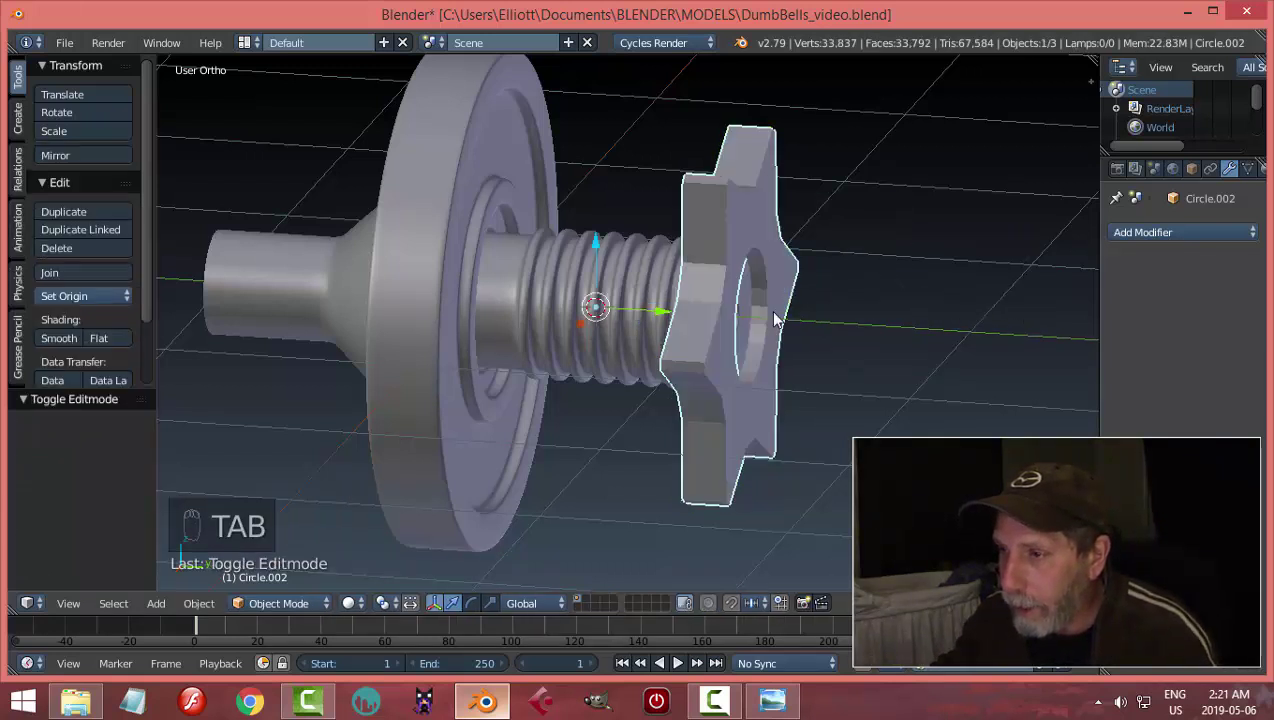
Slide the nut along the bar's axis toward the weight plate
left_click_drag(684, 286, 449, 275)
middle_click_drag(449, 275, 821, 281)
scroll(690, 262, "down", 4)
In Edit Mode from the back view, scale the whole nut mesh by about 0.74
key("Tab")
left_click(862, 275)
scroll(779, 276, "up", 3)
scroll(800, 268, "down", 2)
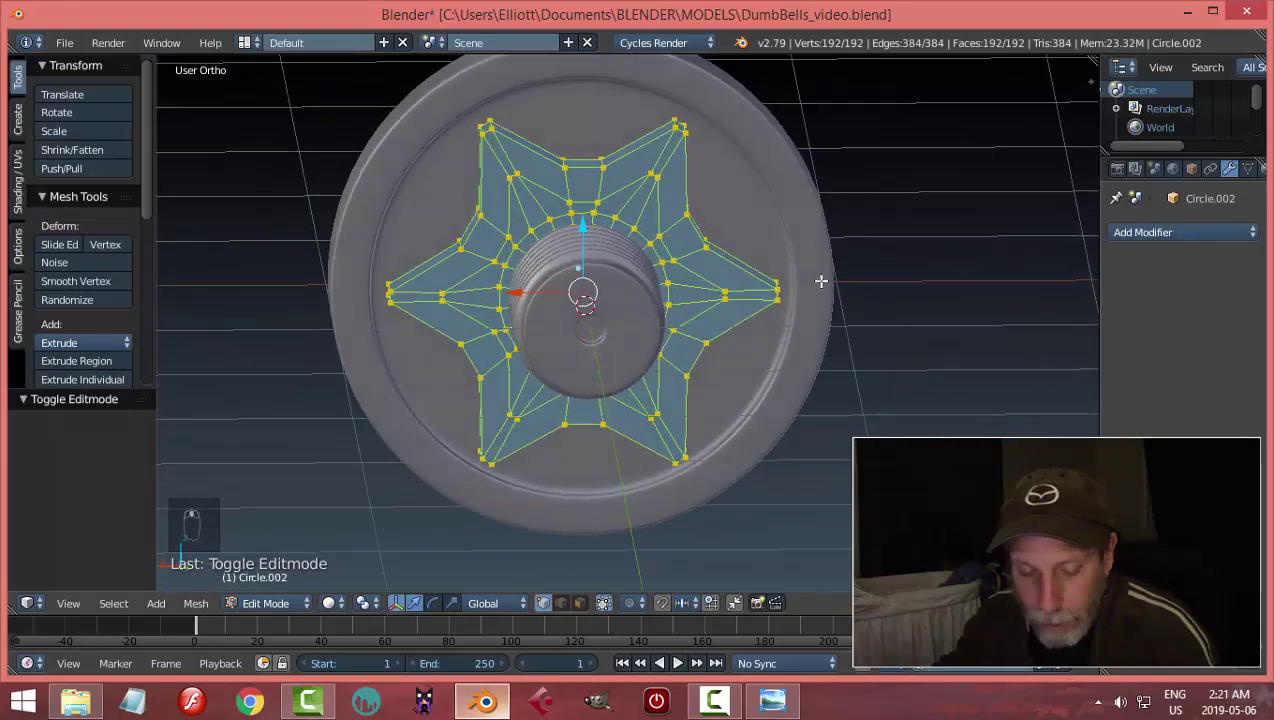
key("ctrl+KP_1")
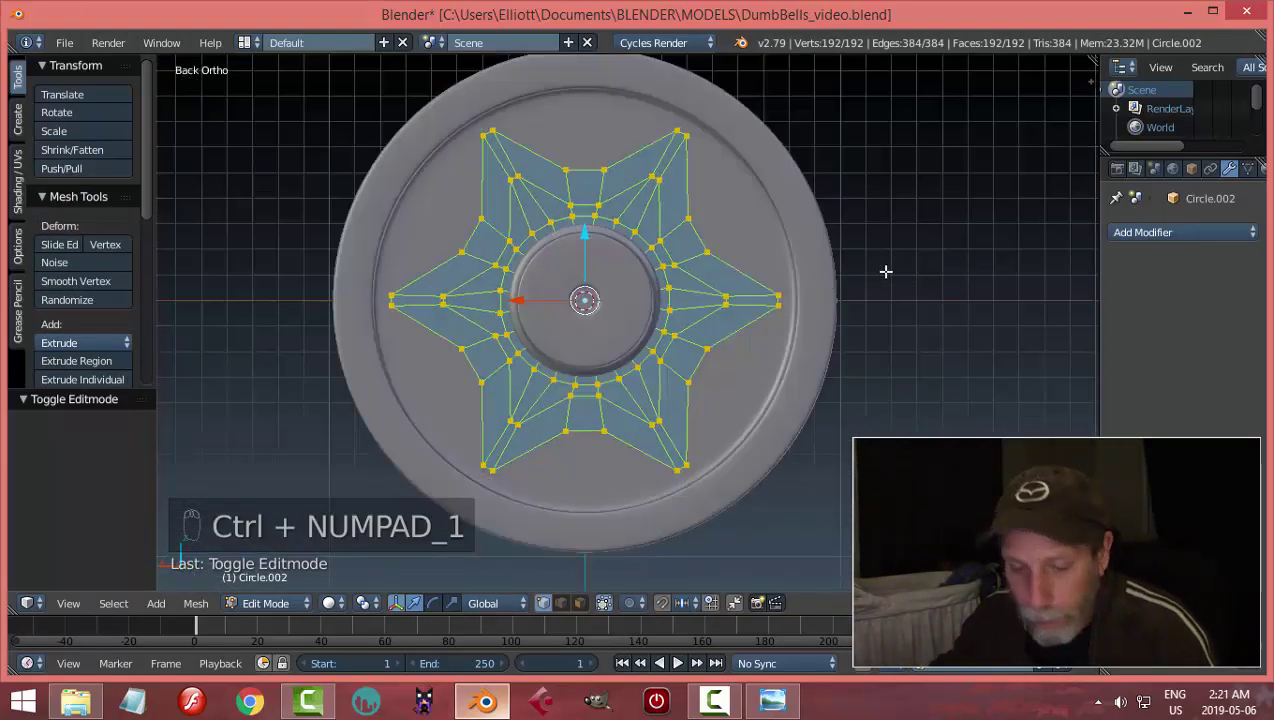
key("s")
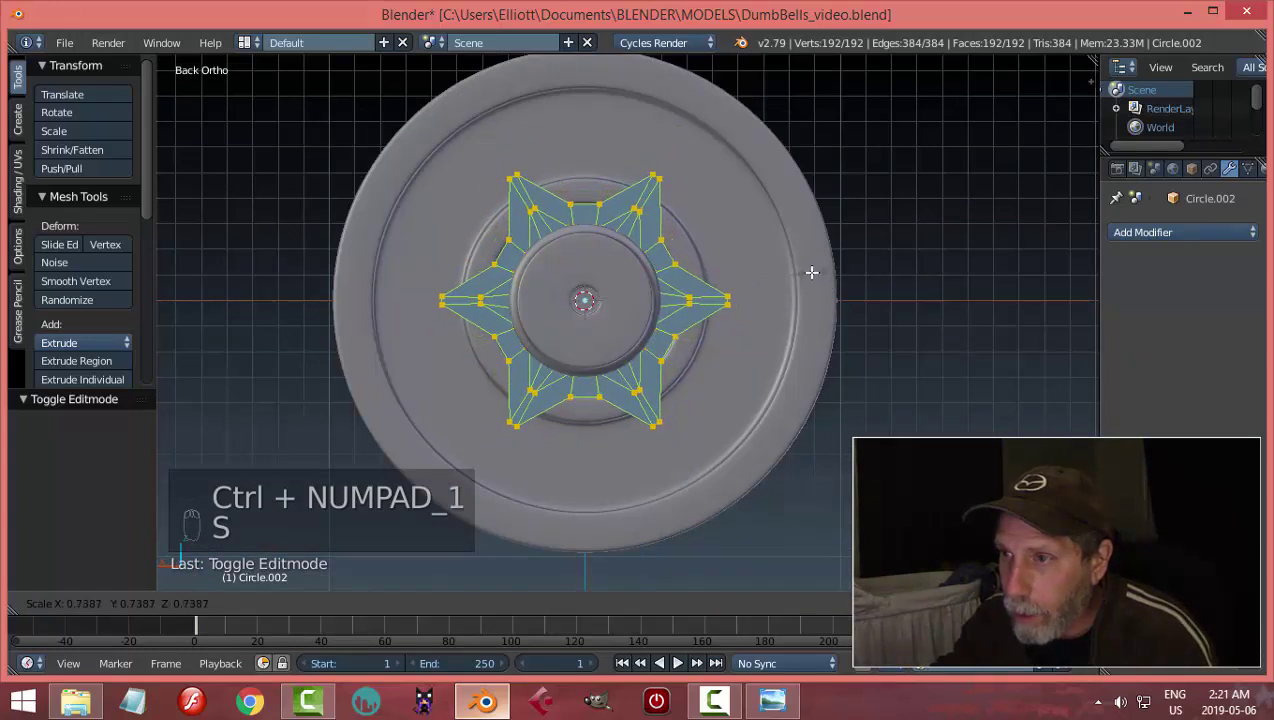
left_click(810, 277)
Move the nut mesh outward along the bar until it sits just off the threaded end
middle_click_drag(774, 278, 597, 303)
key("g")
left_click(361, 264)
middle_click_drag(361, 264, 719, 284)
In face select mode, select the face loop inside the nut's hole and grow the selection twice
key("a")
key("ctrl+Tab")
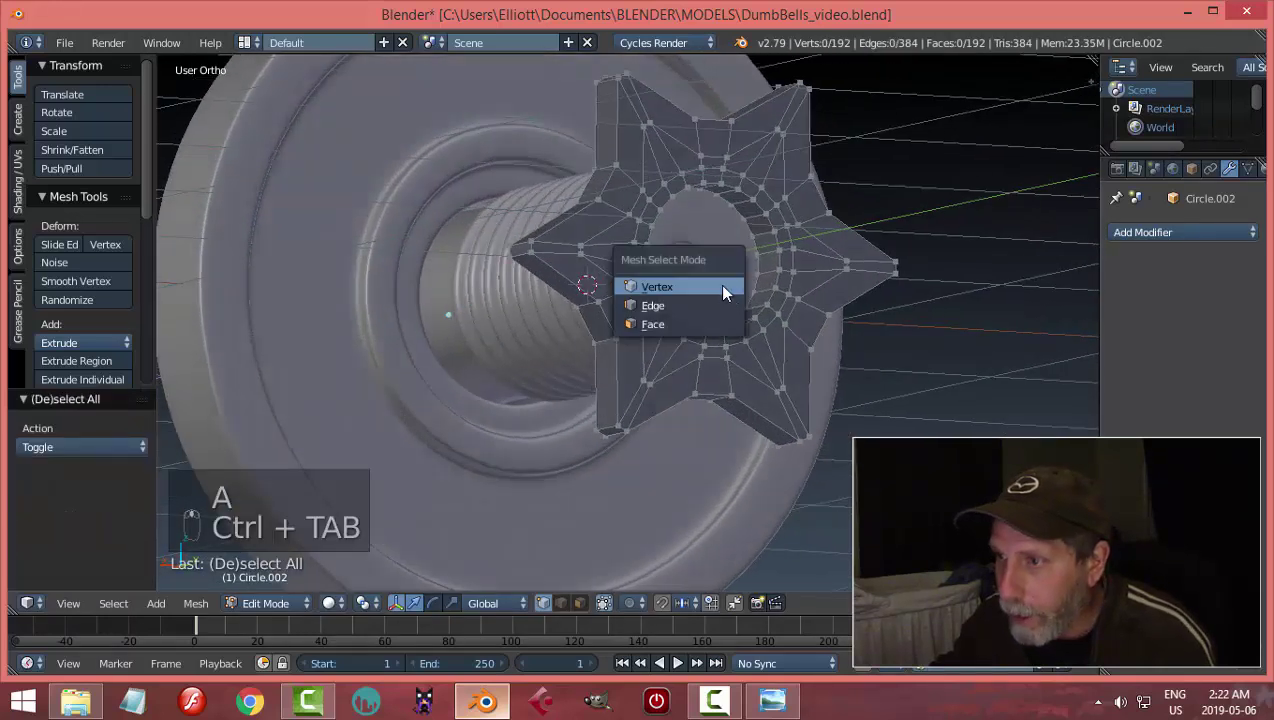
left_click(720, 319)
scroll(690, 275, "up", 4)
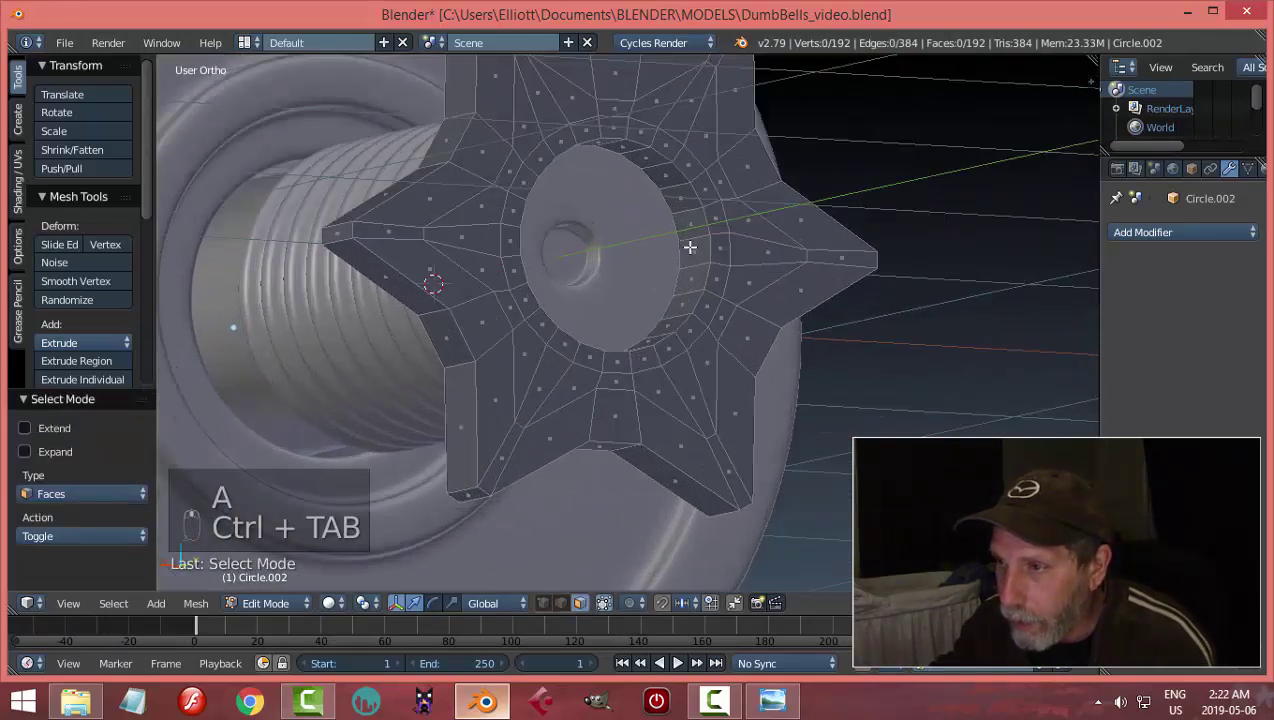
right_click(691, 236, "alt")
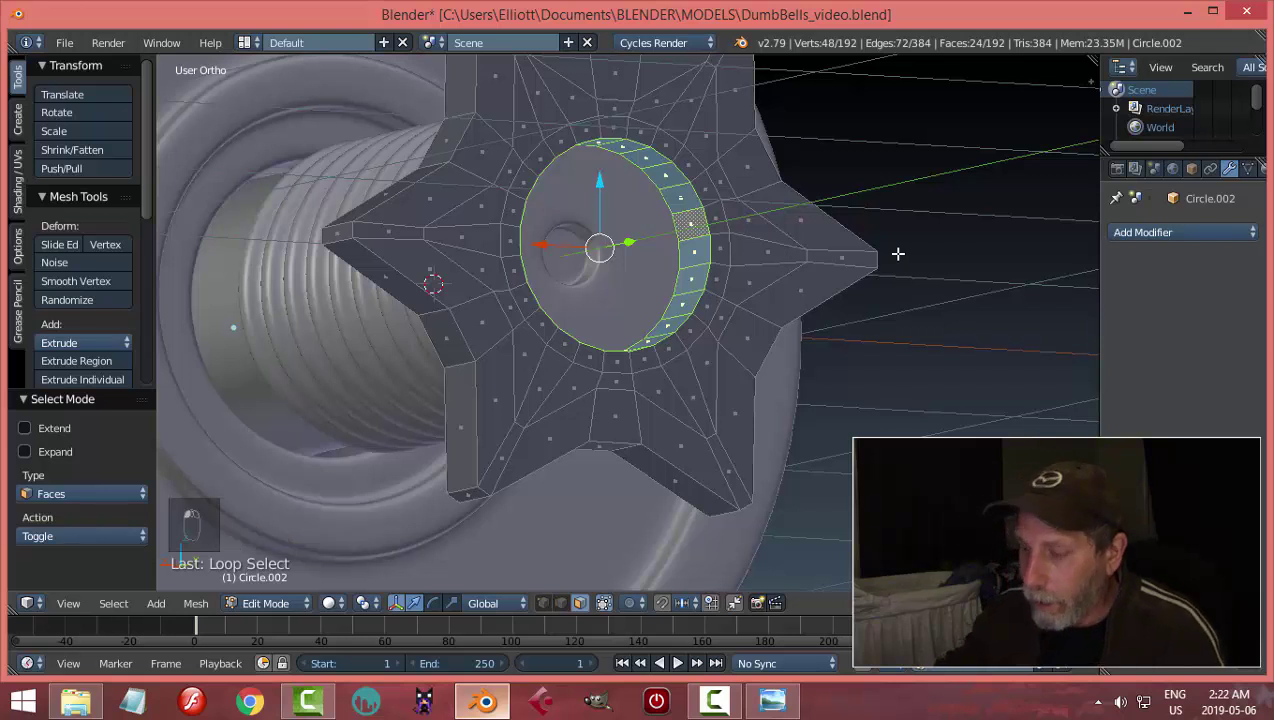
key("ctrl+KP_Add")
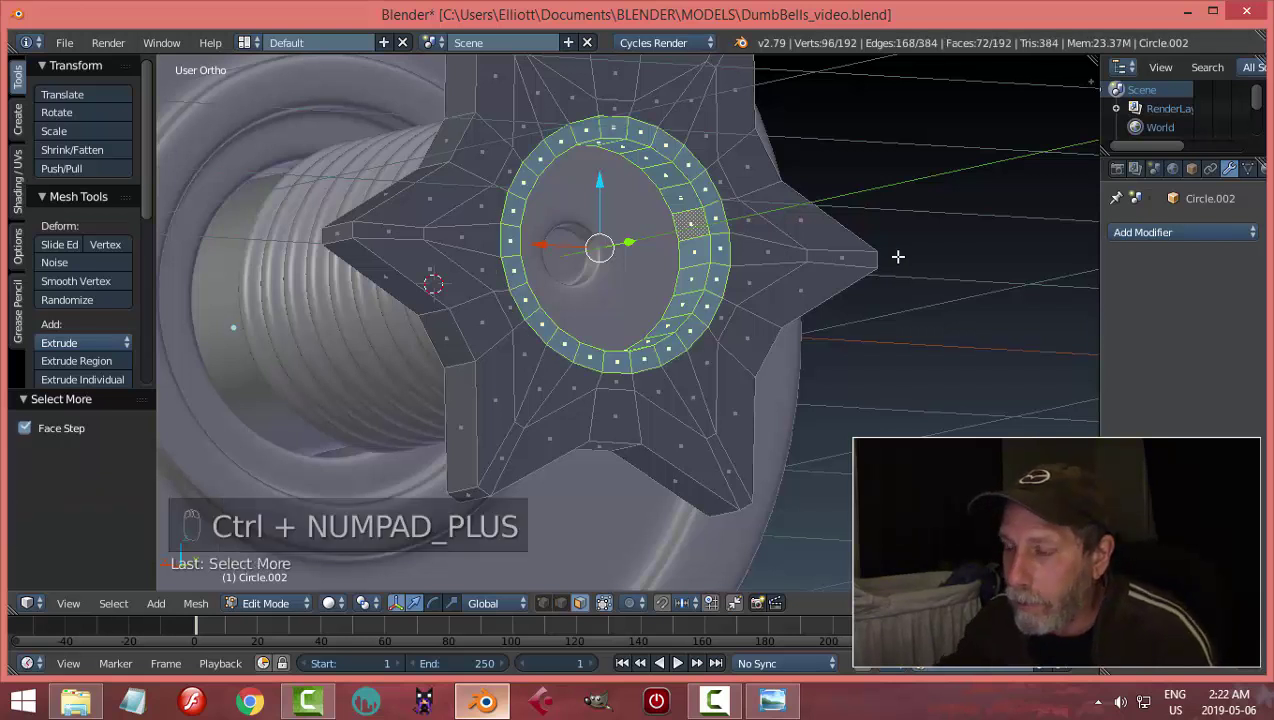
middle_click_drag(898, 257, 904, 296)
key("ctrl+KP_Add")
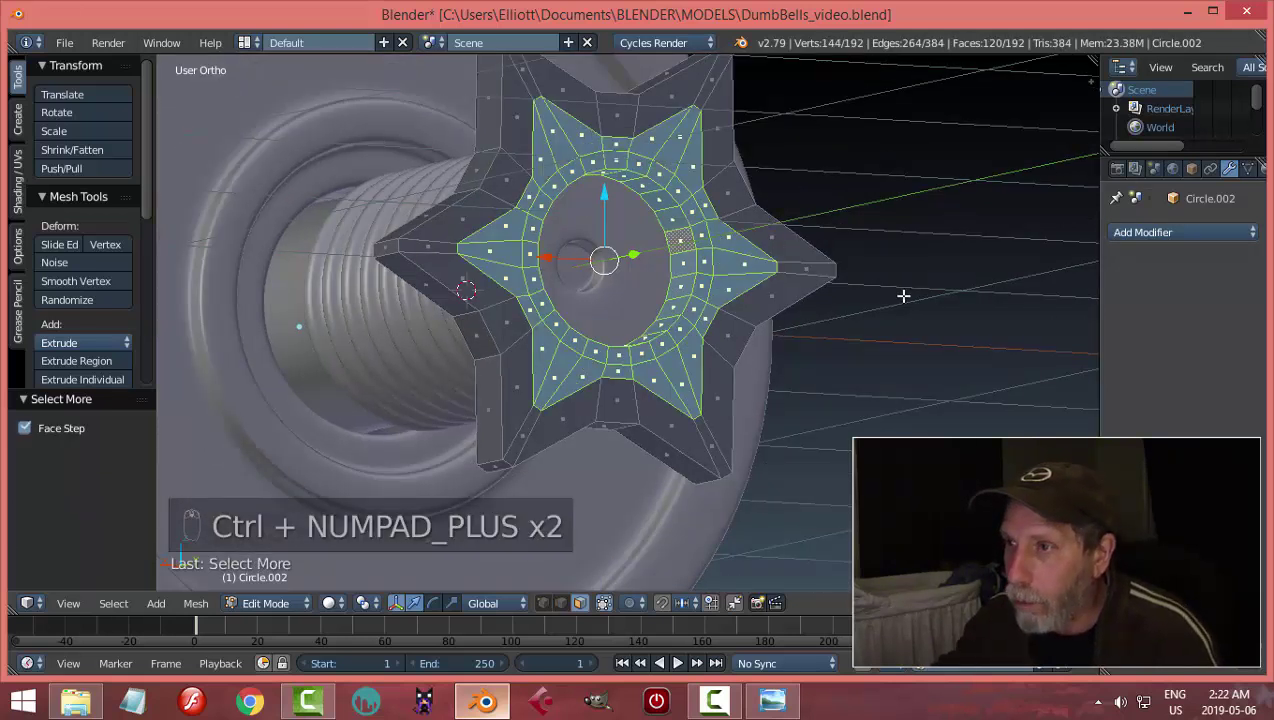
From the back view, scale the selected inner star faces by about 1.169 in X and Z only
key("ctrl+KP_1")
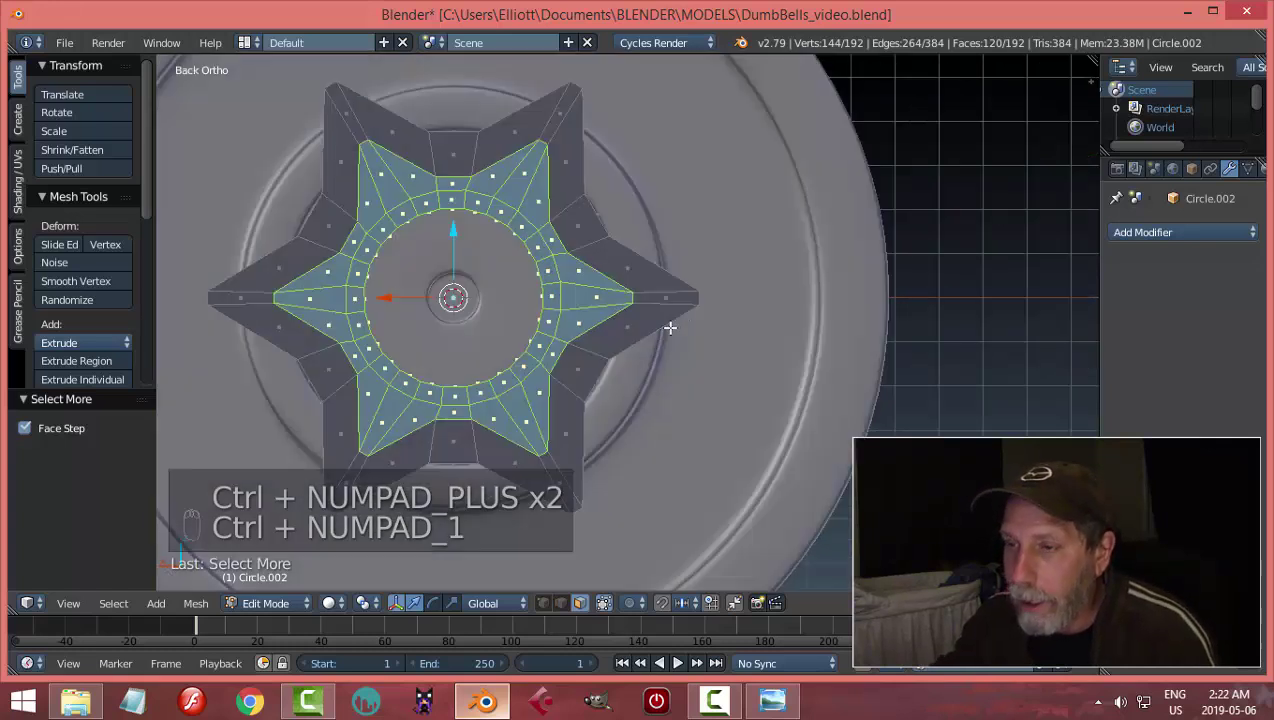
middle_click_drag(670, 327, 628, 301, "shift")
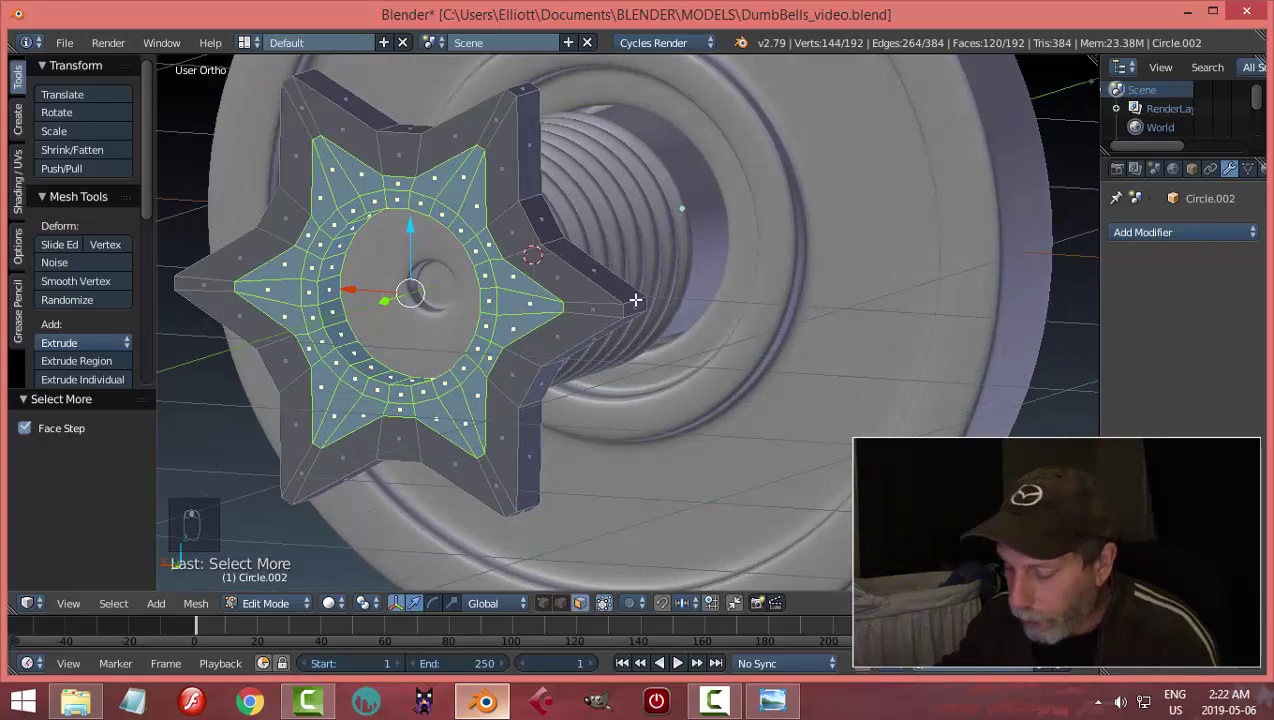
key("ctrl+KP_1")
key("s")
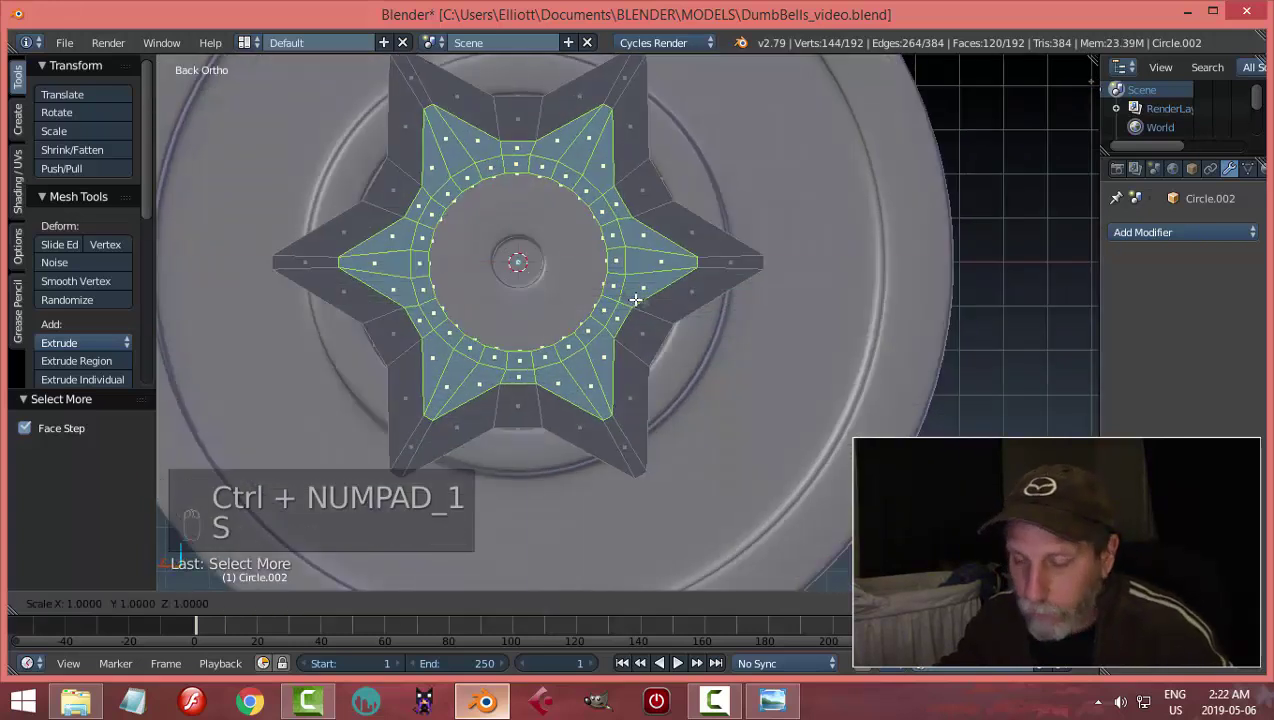
key("shift+y")
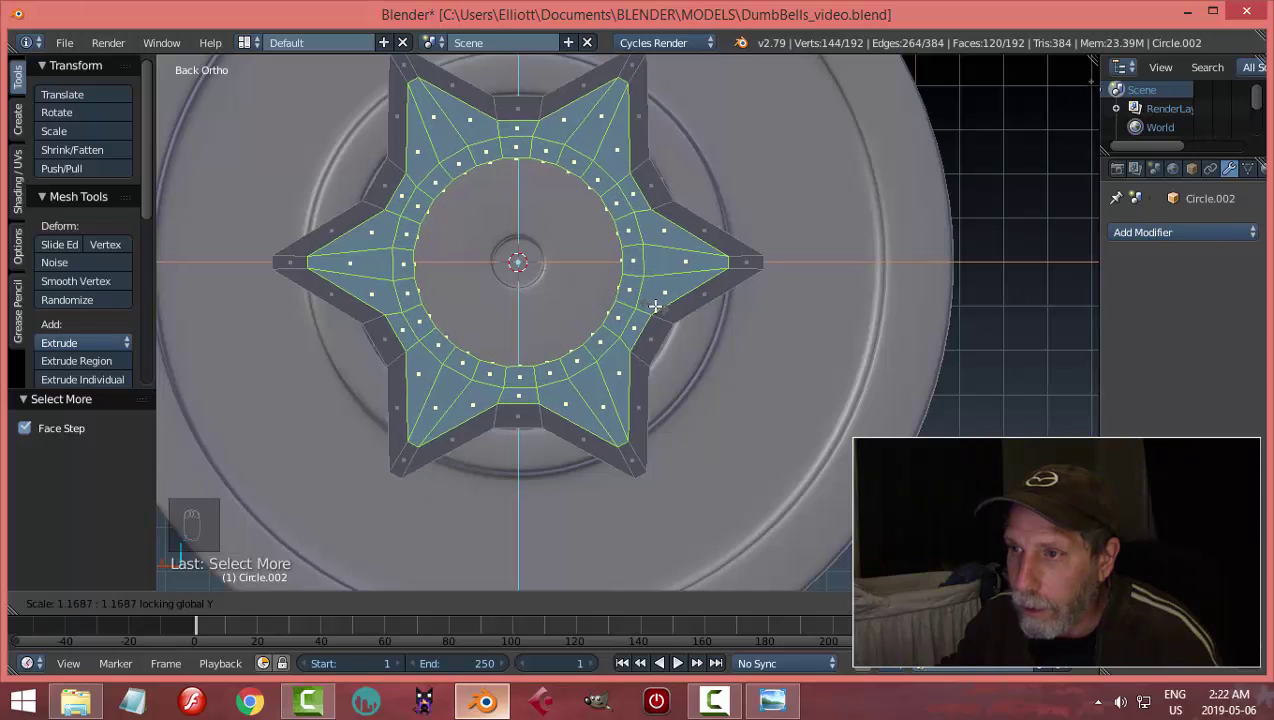
left_click(655, 305)
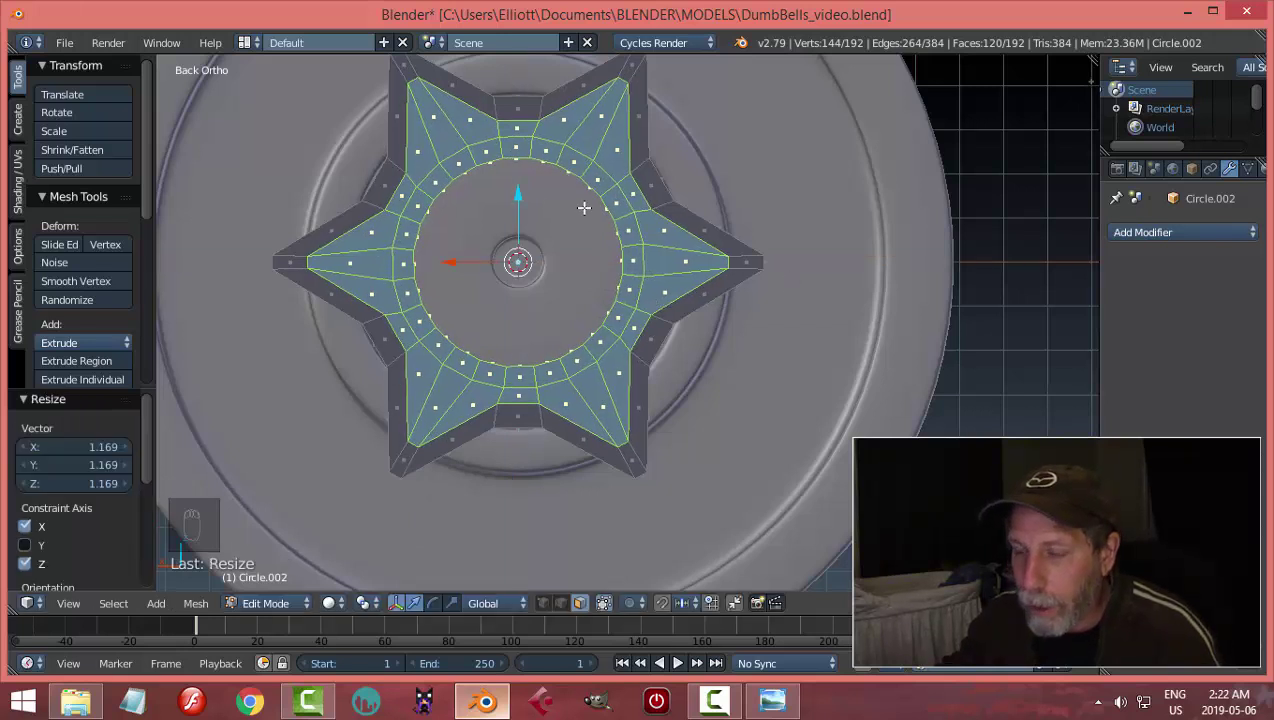
Shrink the selection to the rings around the hole and scale them by about 1.090, excluding the Y axis
key("ctrl+KP_Subtract")
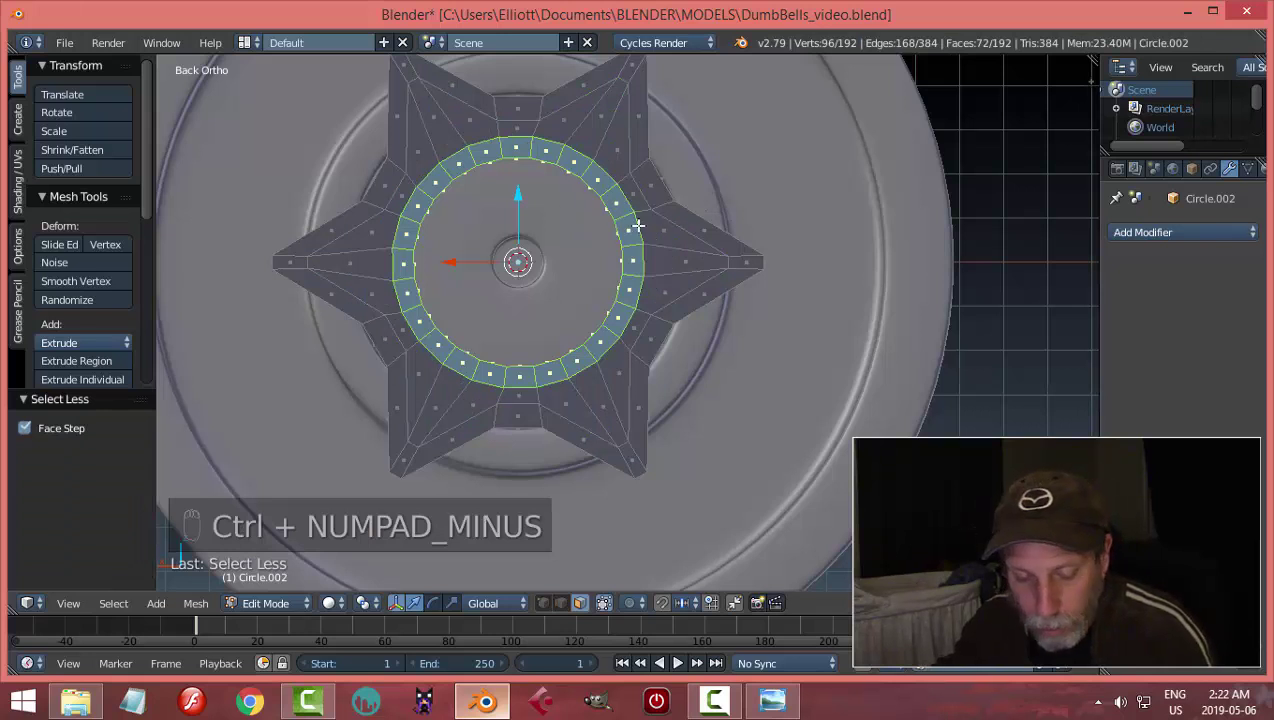
key("s")
key("shift+y")
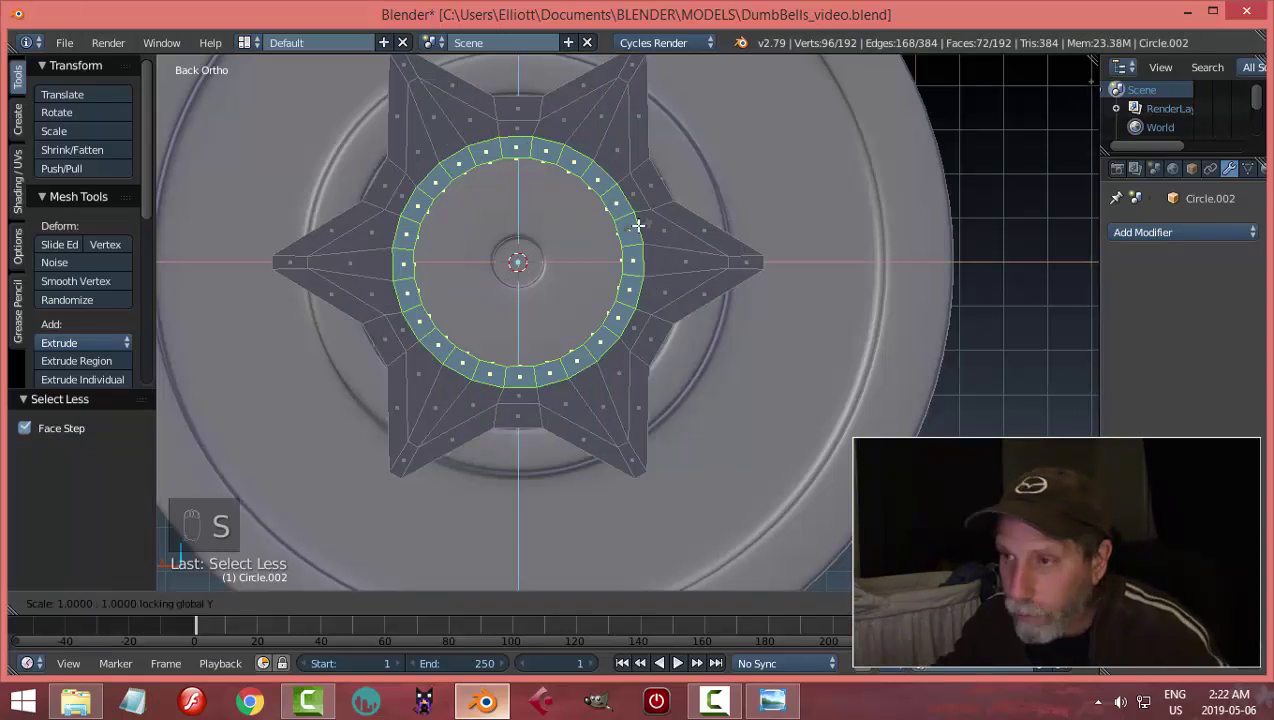
left_click(651, 231)
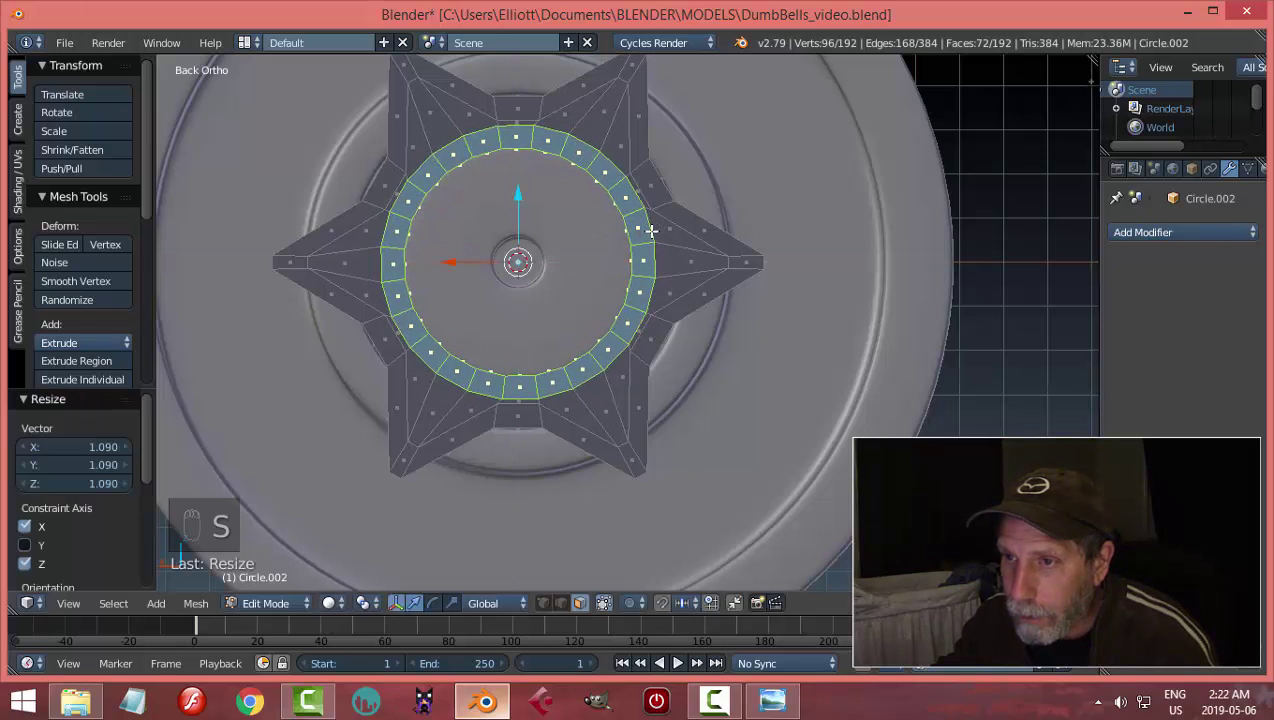
Reduce the selection to the hole's inner wall, scale it by about 1.05 excluding Y, and deselect everything
key("ctrl+KP_Subtract")
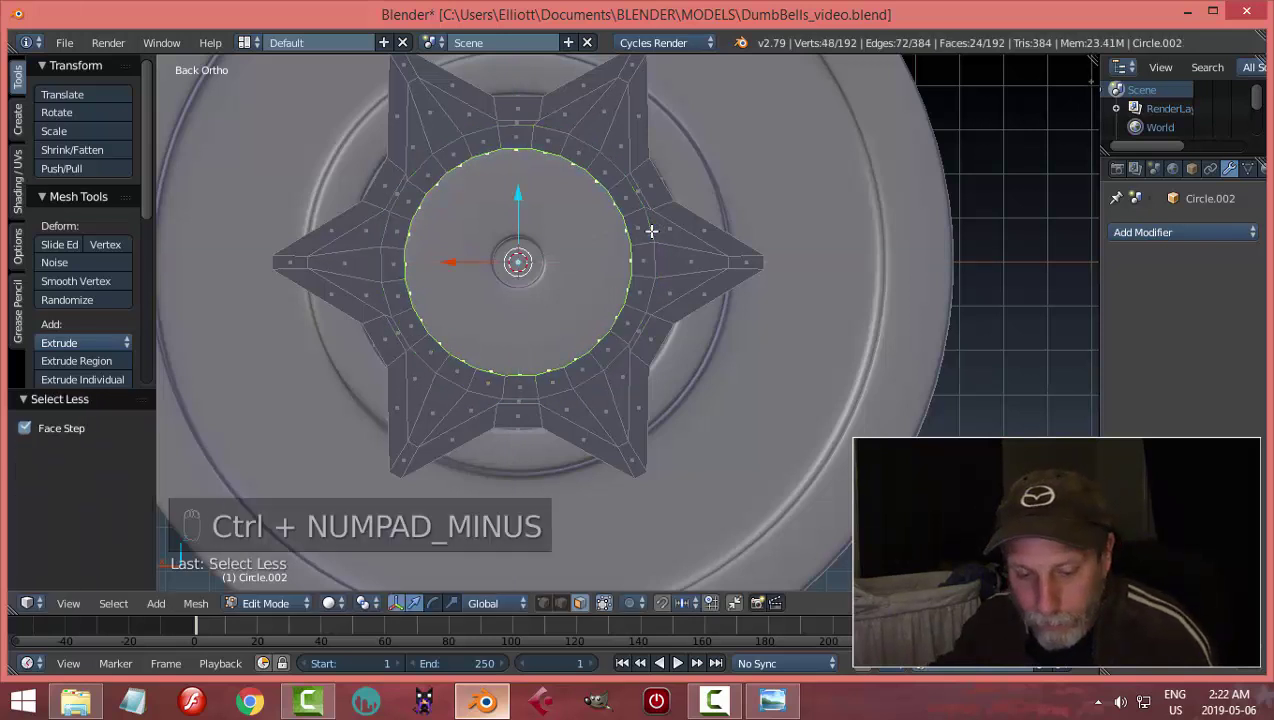
key("s")
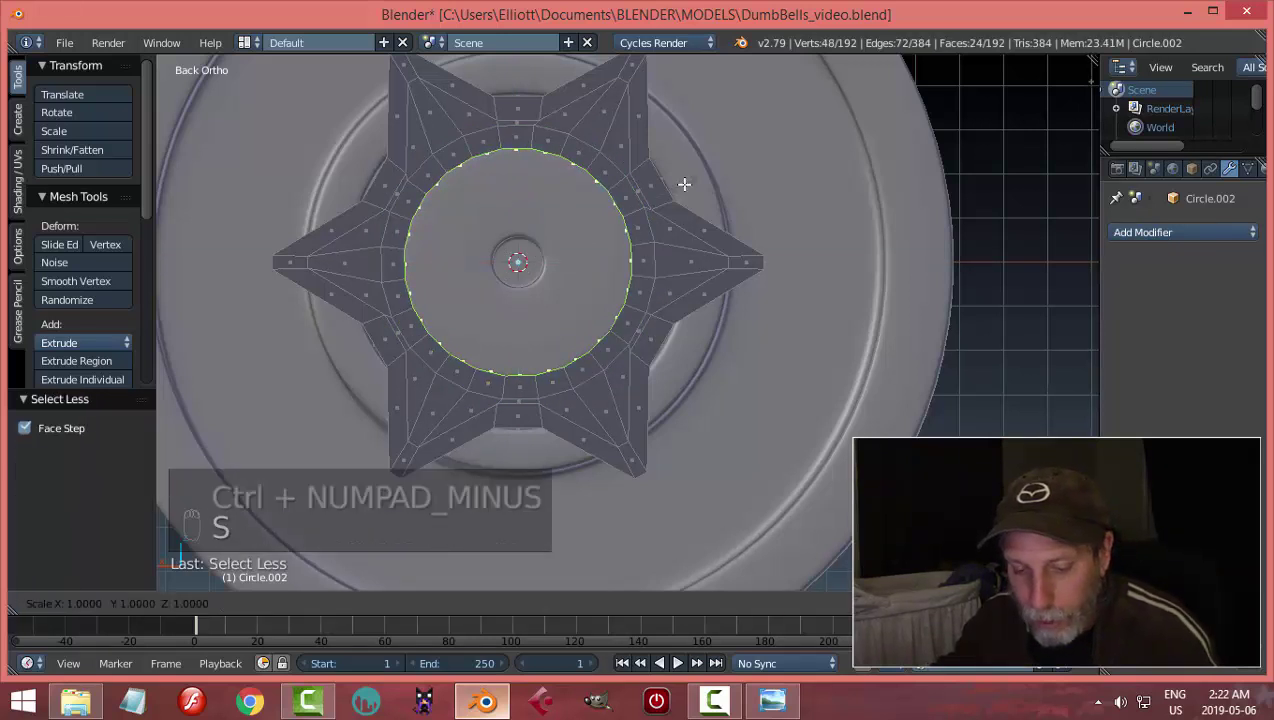
key("shift+y")
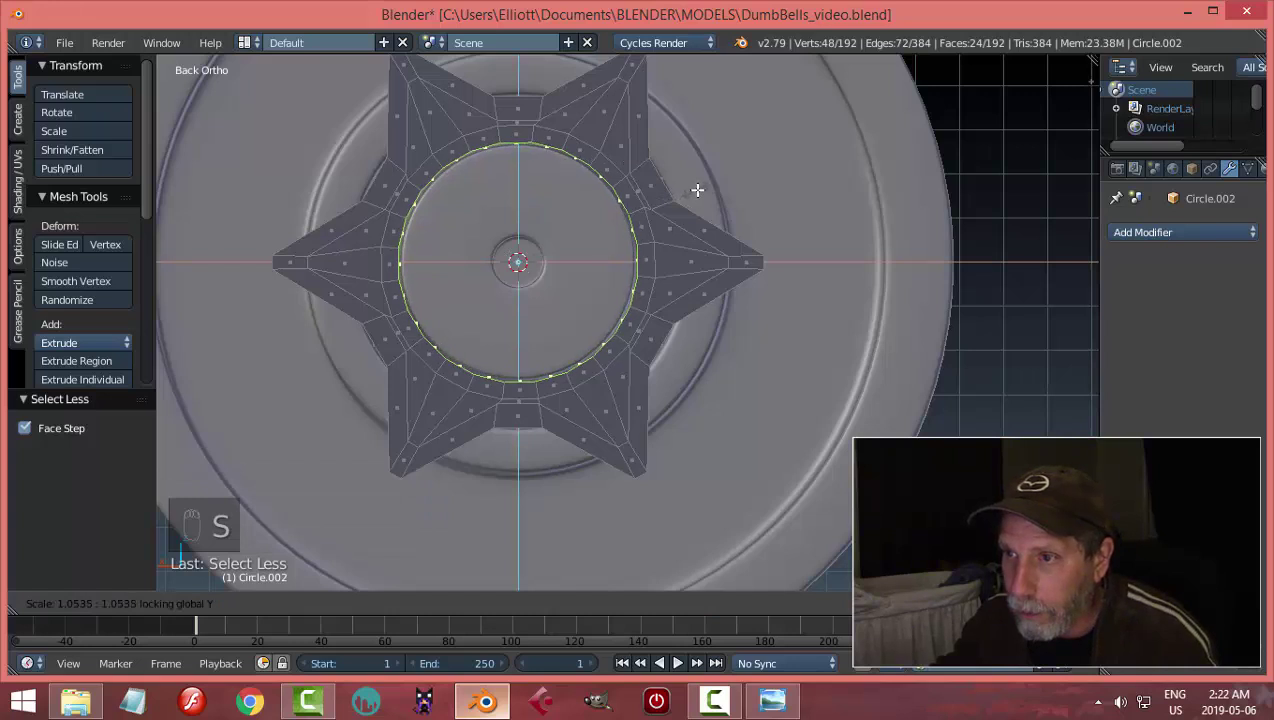
left_click(697, 189)
key("a")
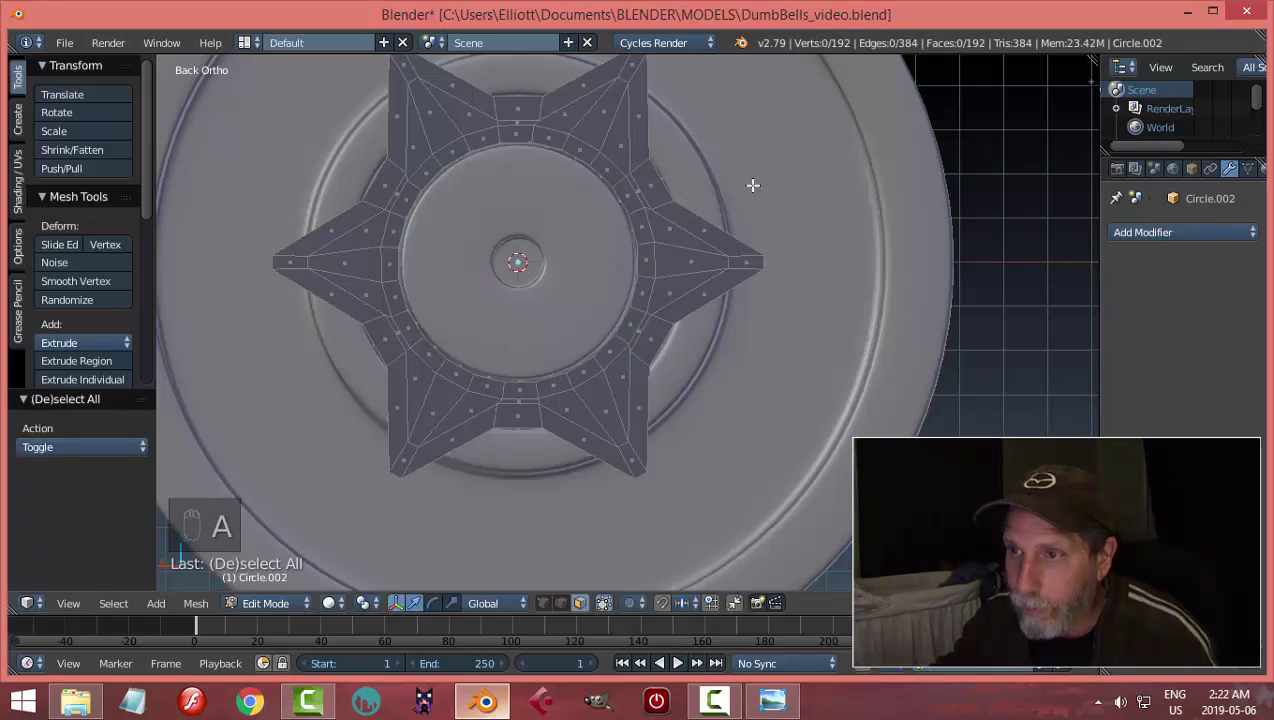
Return to Object Mode and set the nut's origin to its geometry
scroll(720, 190, "down", 4)
middle_click_drag(683, 193, 761, 271)
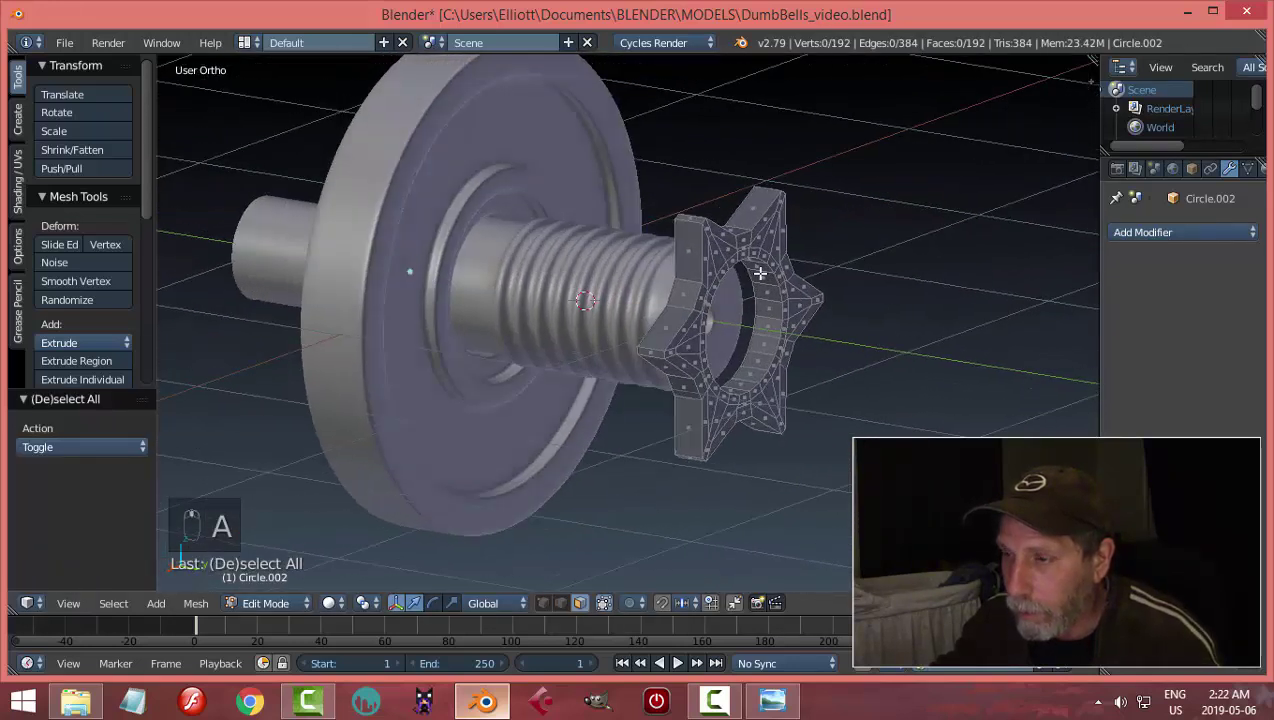
key("Tab")
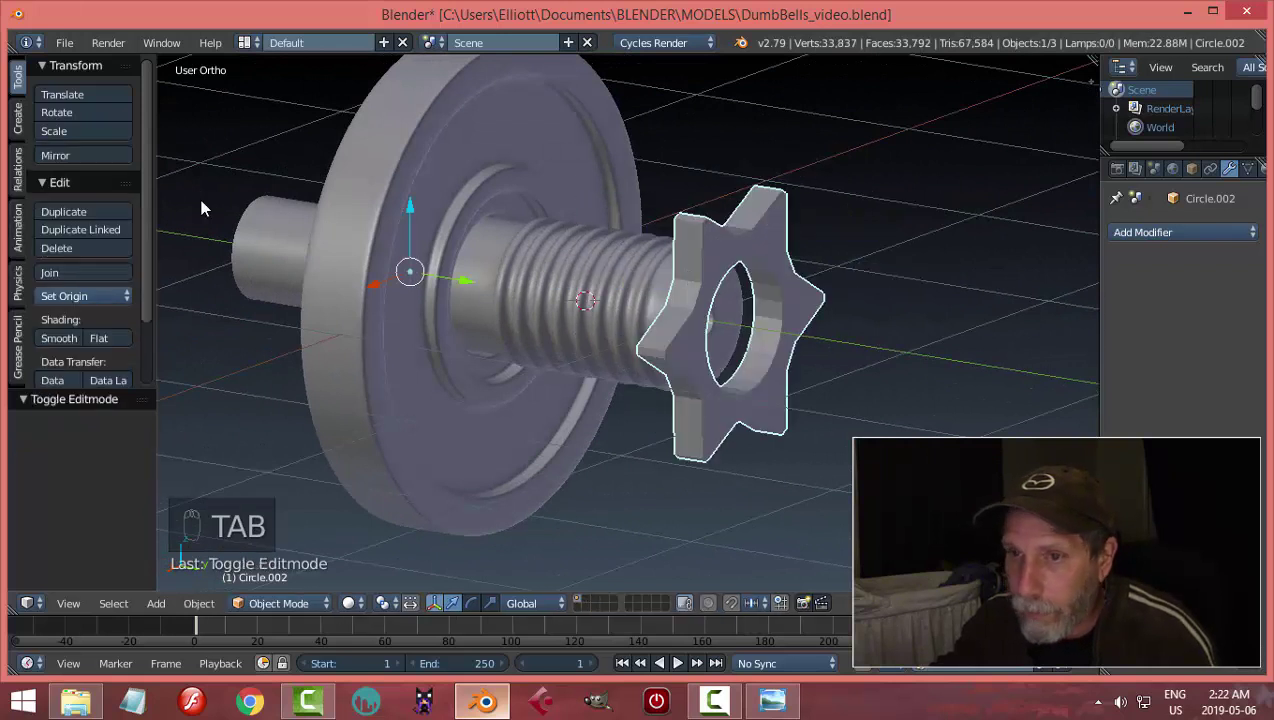
left_click(63, 296)
left_click(89, 334)
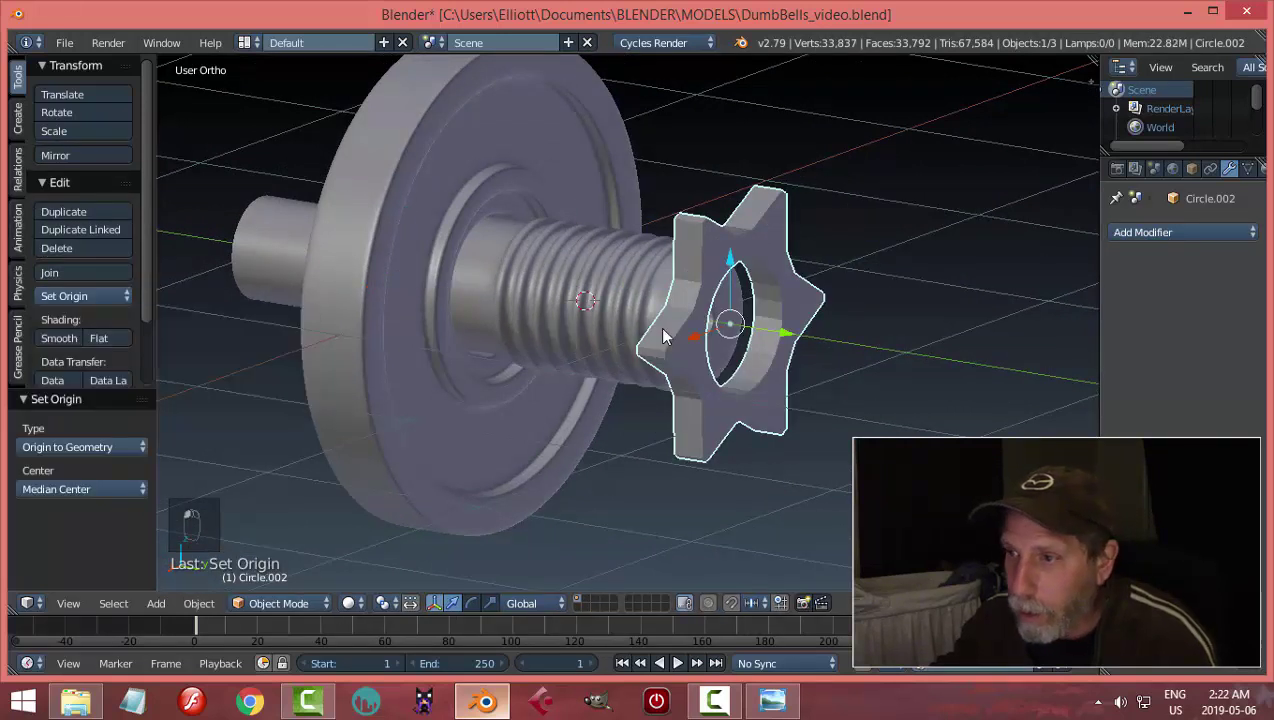
Move the nut about -1.028 along Y onto the bar's thread near the weight plate
key("g")
key("y")
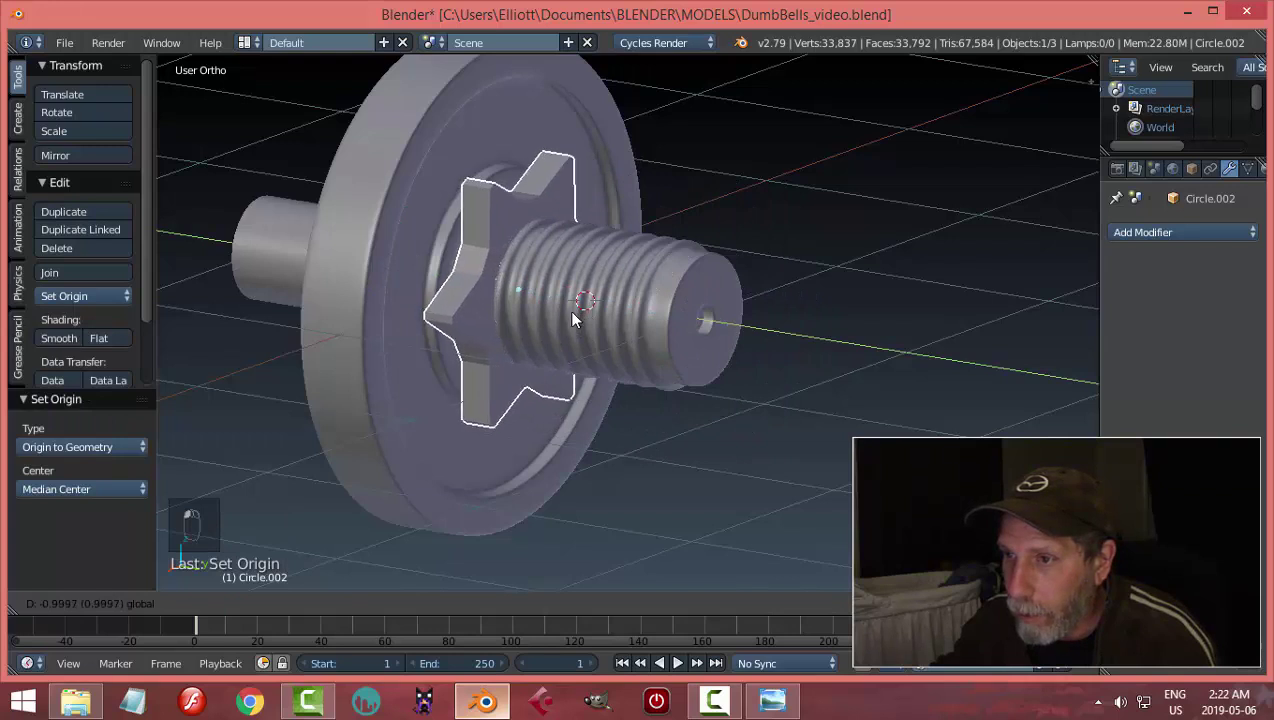
left_click(570, 318)
middle_click_drag(663, 301, 654, 280)
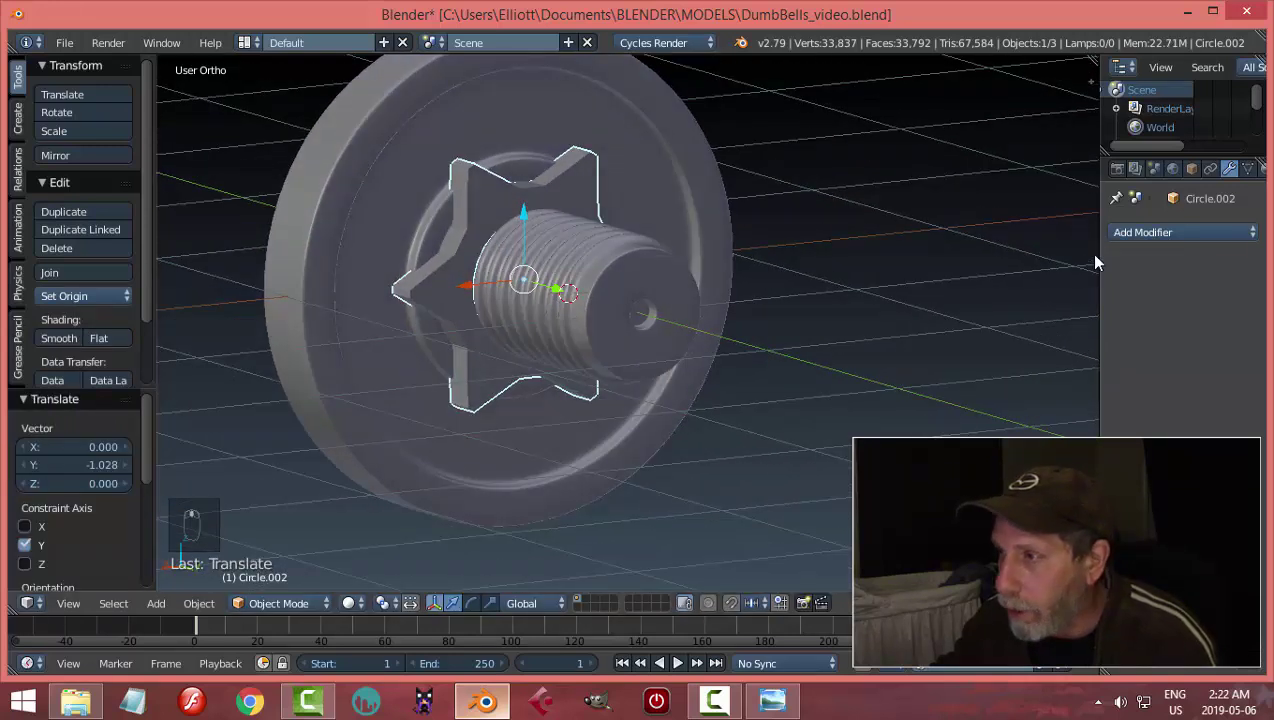
Add a Subdivision Surface modifier to the nut with 2 view subdivisions and shade it smooth
left_click(1132, 236)
left_click(870, 544)
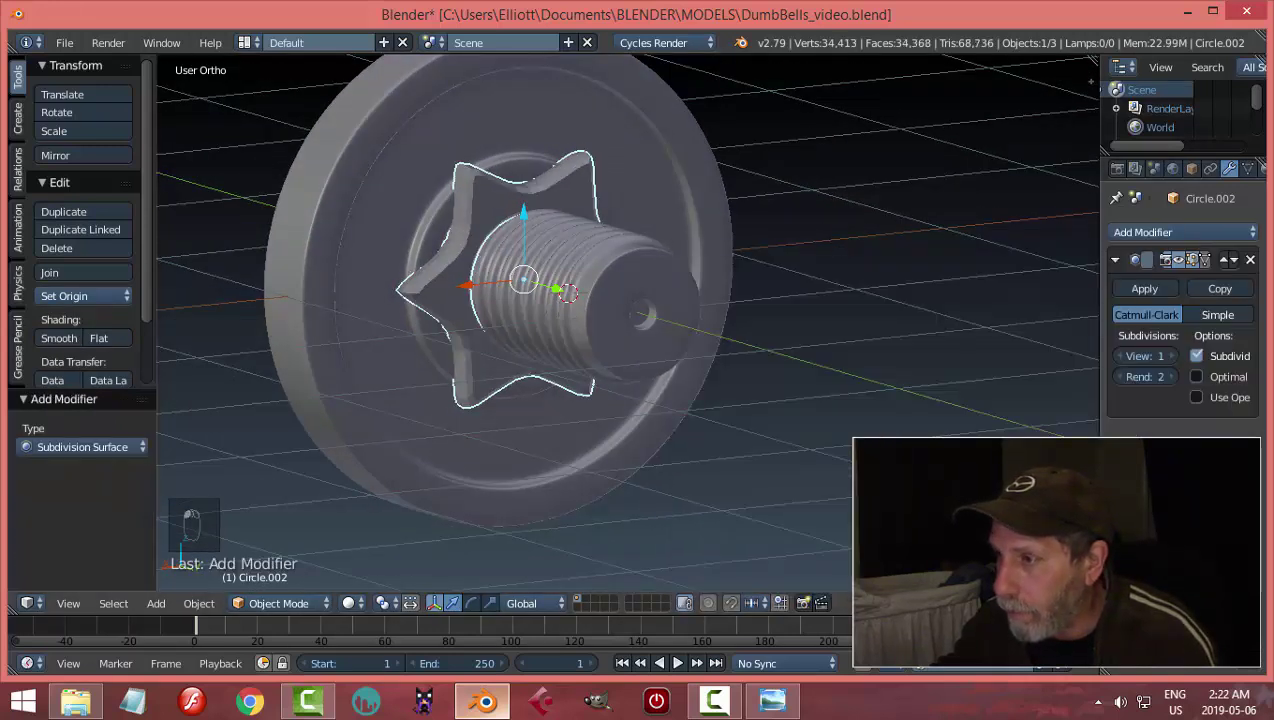
left_click(1170, 357)
scroll(330, 385, "up", 3)
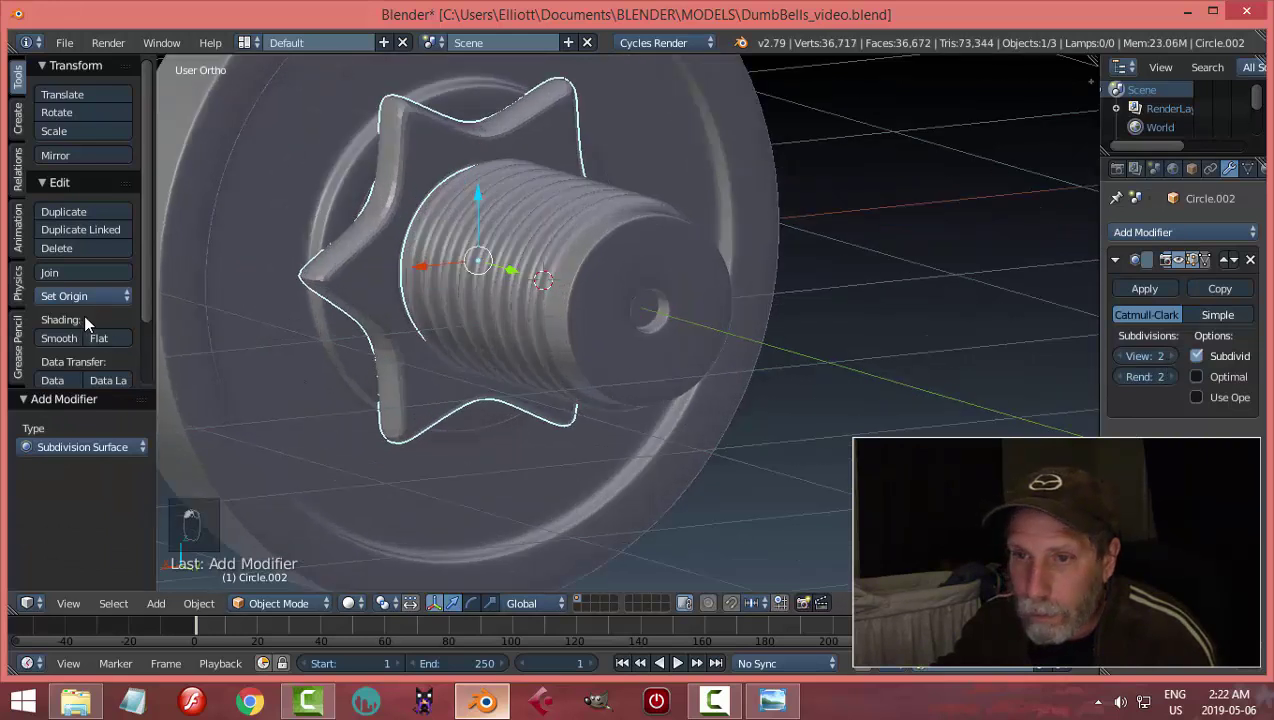
left_click(60, 338)
scroll(301, 306, "up", 2)
Scale the nut by about 1.1 and shift it about 0.088 along Y
middle_click_drag(301, 306, 472, 298)
key("s")
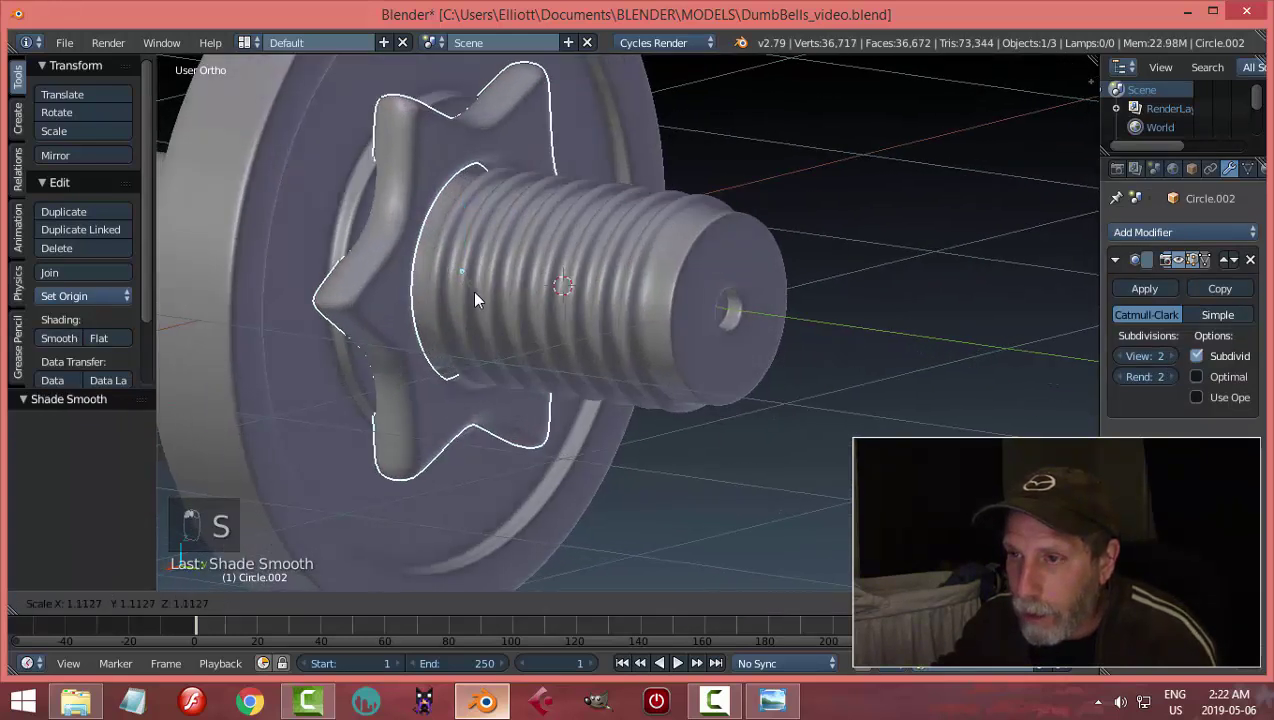
left_click(472, 291)
left_click_drag(472, 291, 525, 290)
middle_click_drag(525, 290, 639, 276)
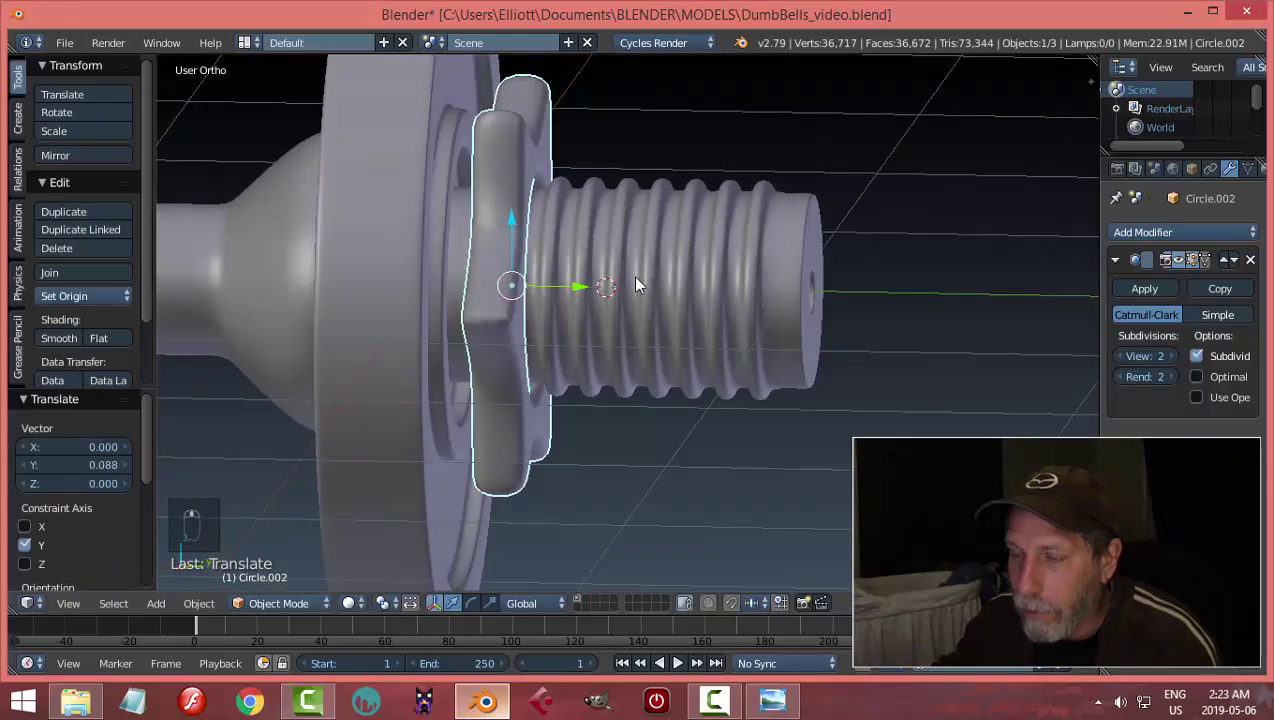
Add two loop cuts around the nut's outer rim and scale them apart by about 2.394 along Y
key("Tab")
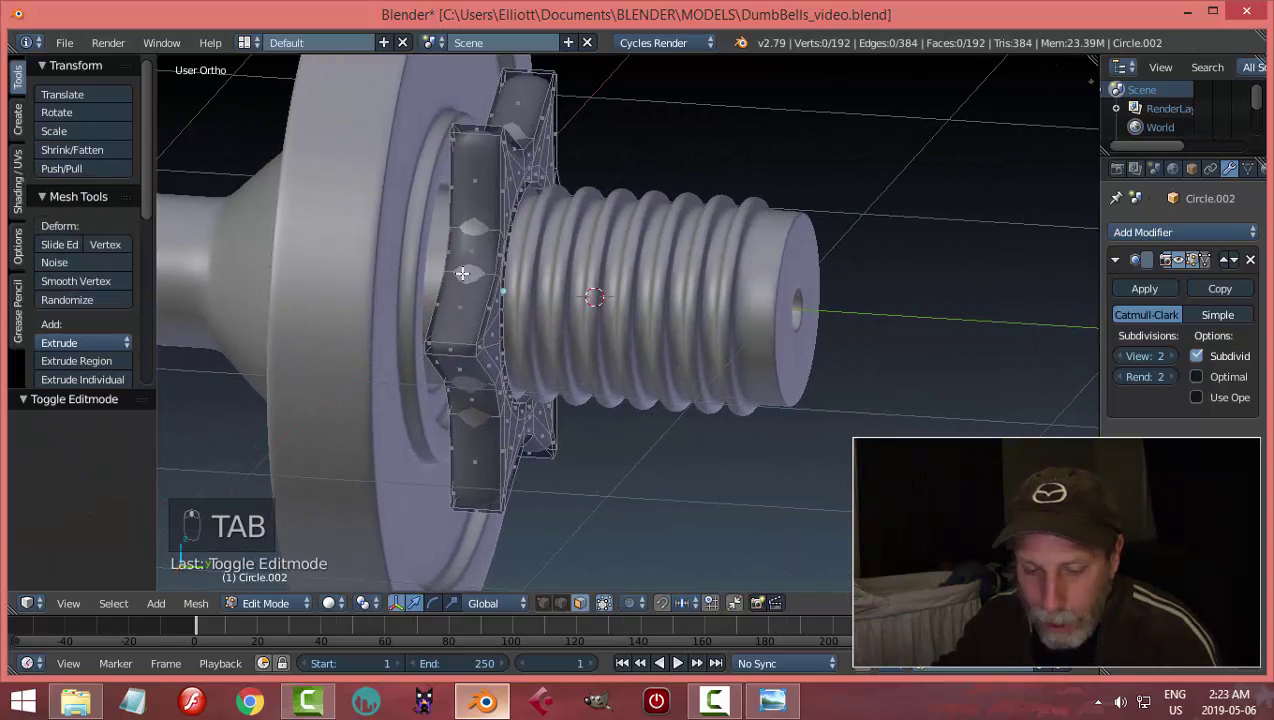
key("ctrl+r")
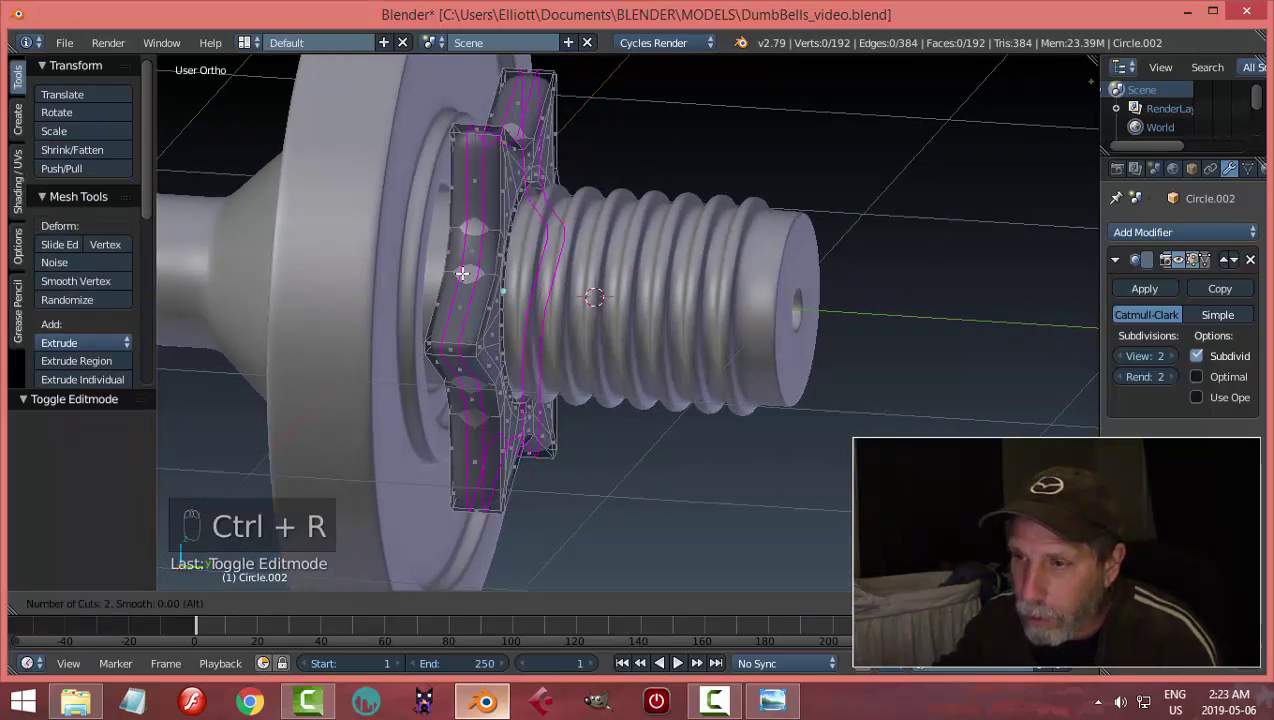
left_click(462, 273)
right_click(577, 298)
middle_click_drag(577, 298, 602, 310)
key("s")
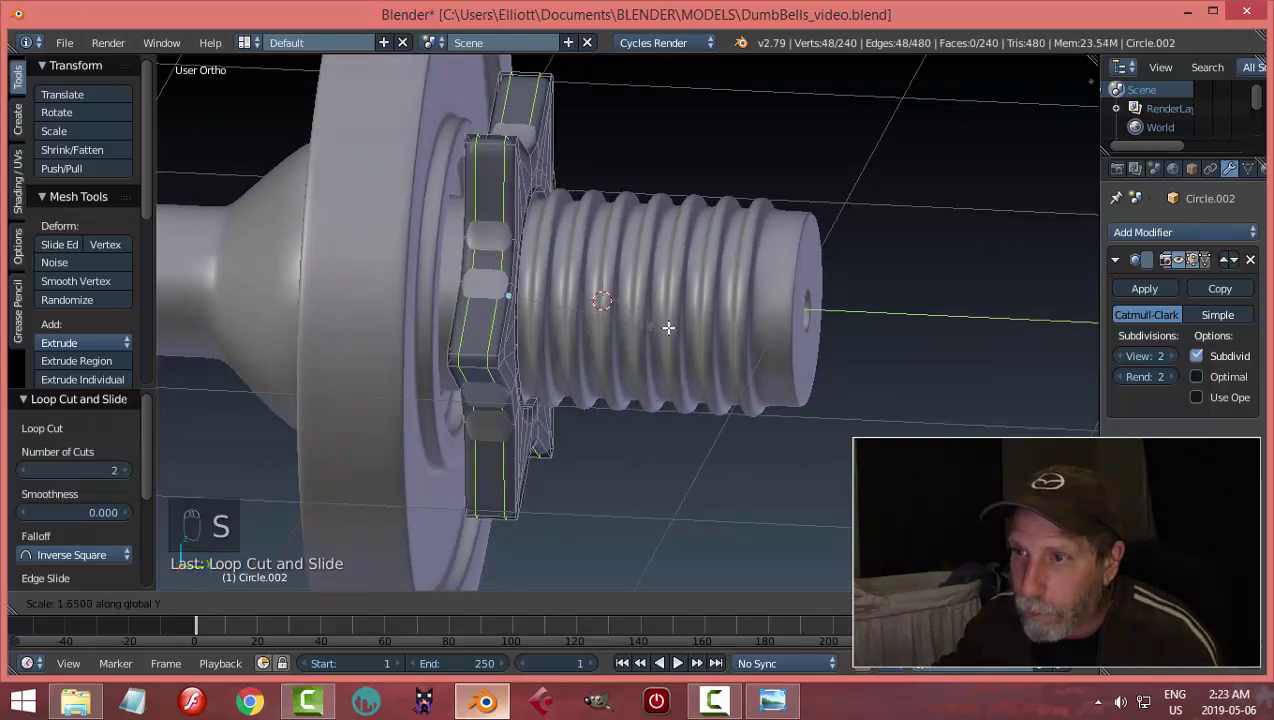
left_click(735, 325)
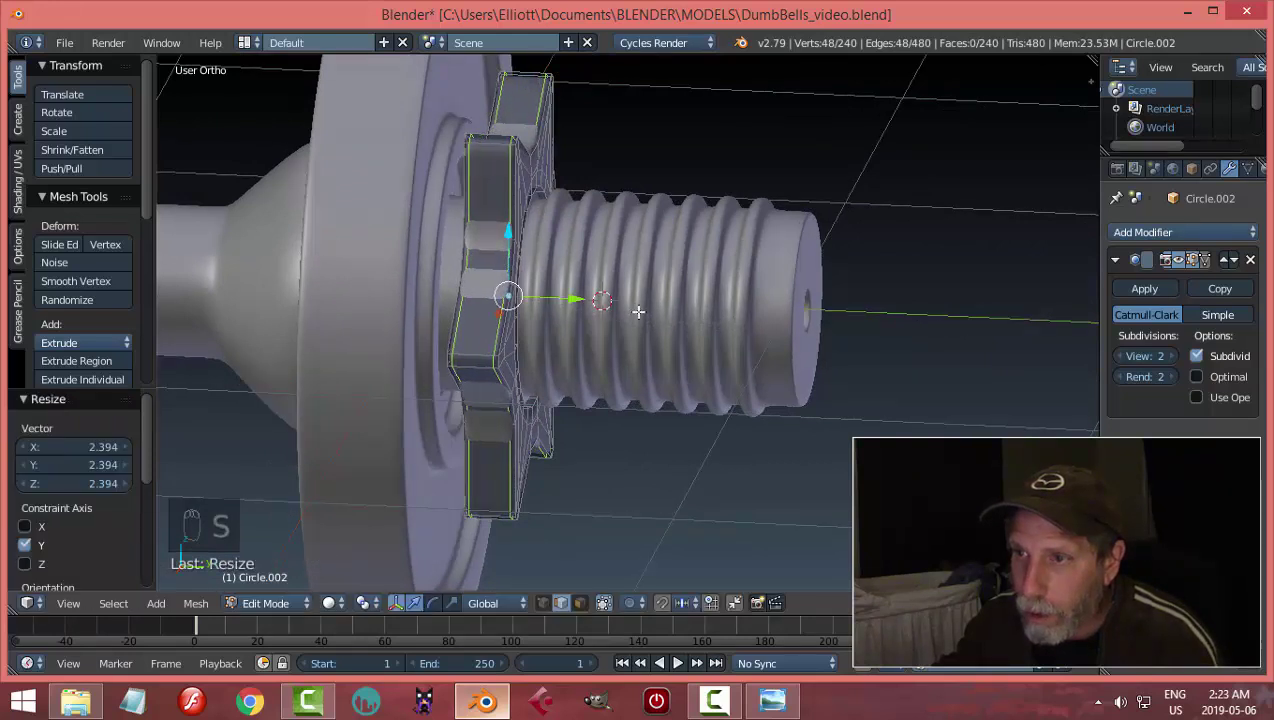
key("Tab")
left_click(624, 307)
middle_click_drag(624, 307, 565, 294)
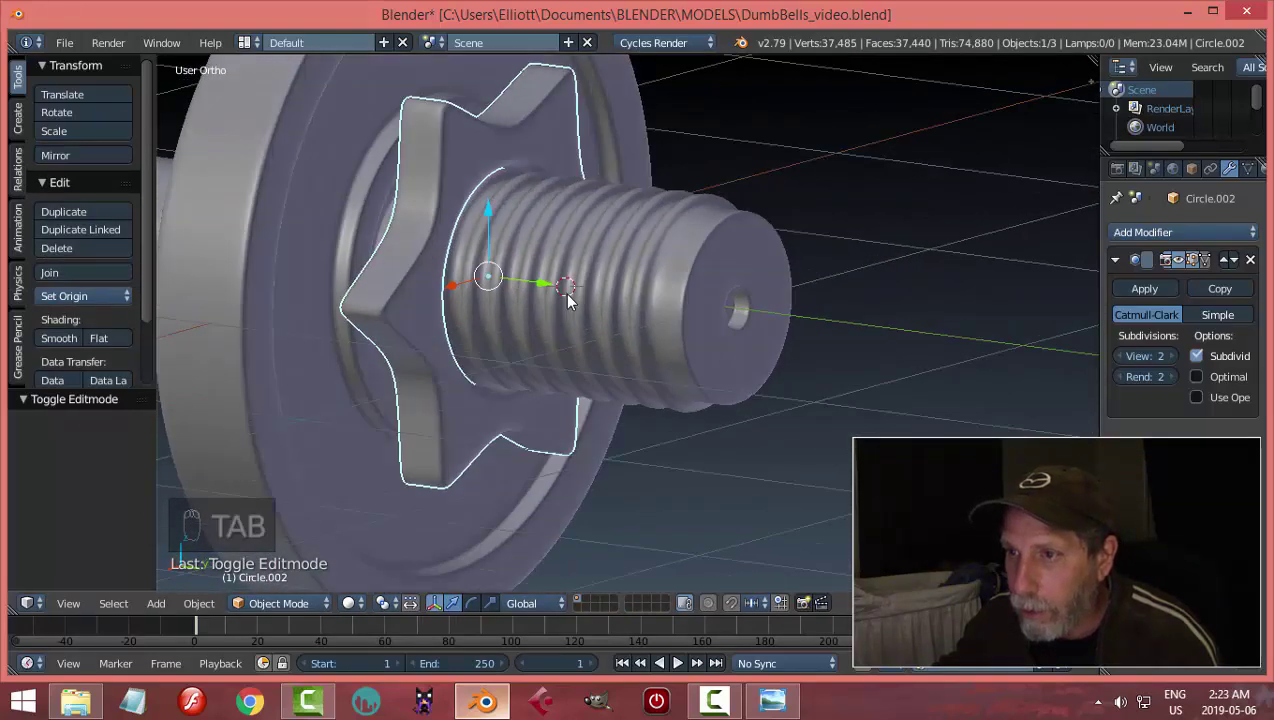
Extrude the ring of faces around the nut's bore outward by about 0.05 to form a collar
key("Tab")
left_click(698, 302)
scroll(481, 265, "up", 2)
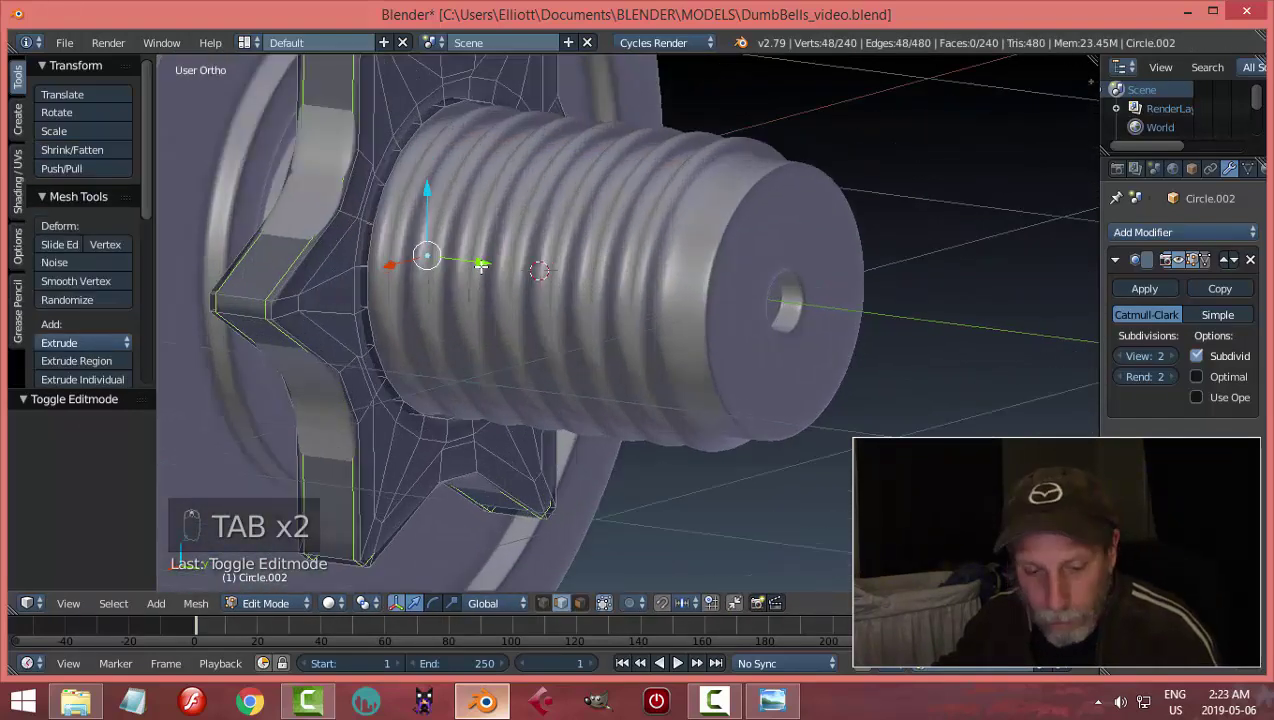
key("a")
key("a")
key("a")
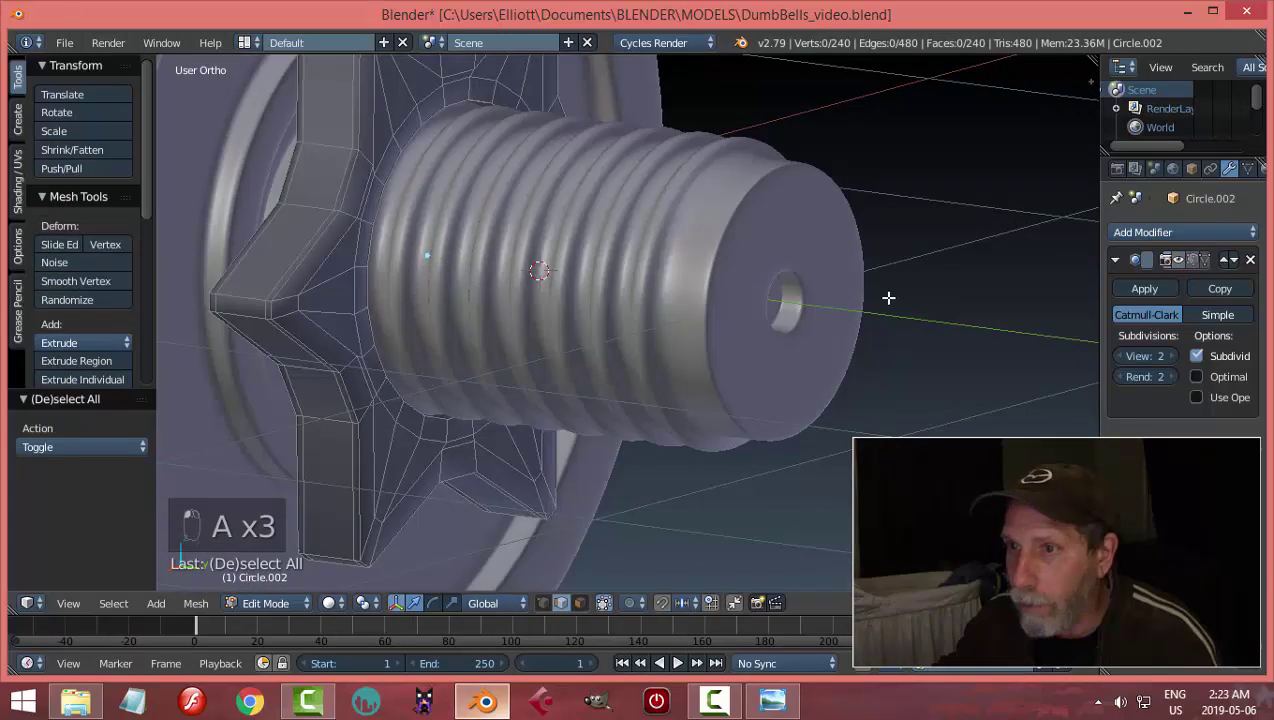
middle_click_drag(890, 293, 400, 190)
key("ctrl+Tab")
left_click(386, 178)
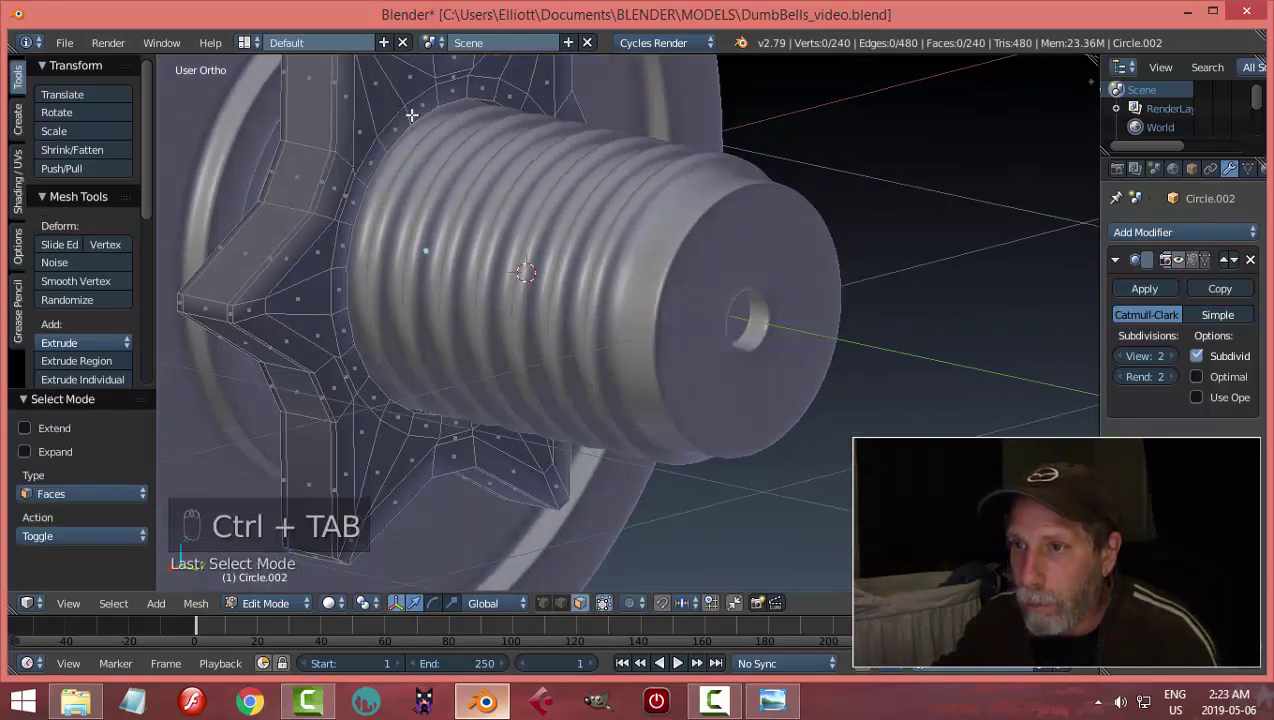
right_click(413, 145, "alt")
middle_click_drag(512, 176, 525, 249)
key("e")
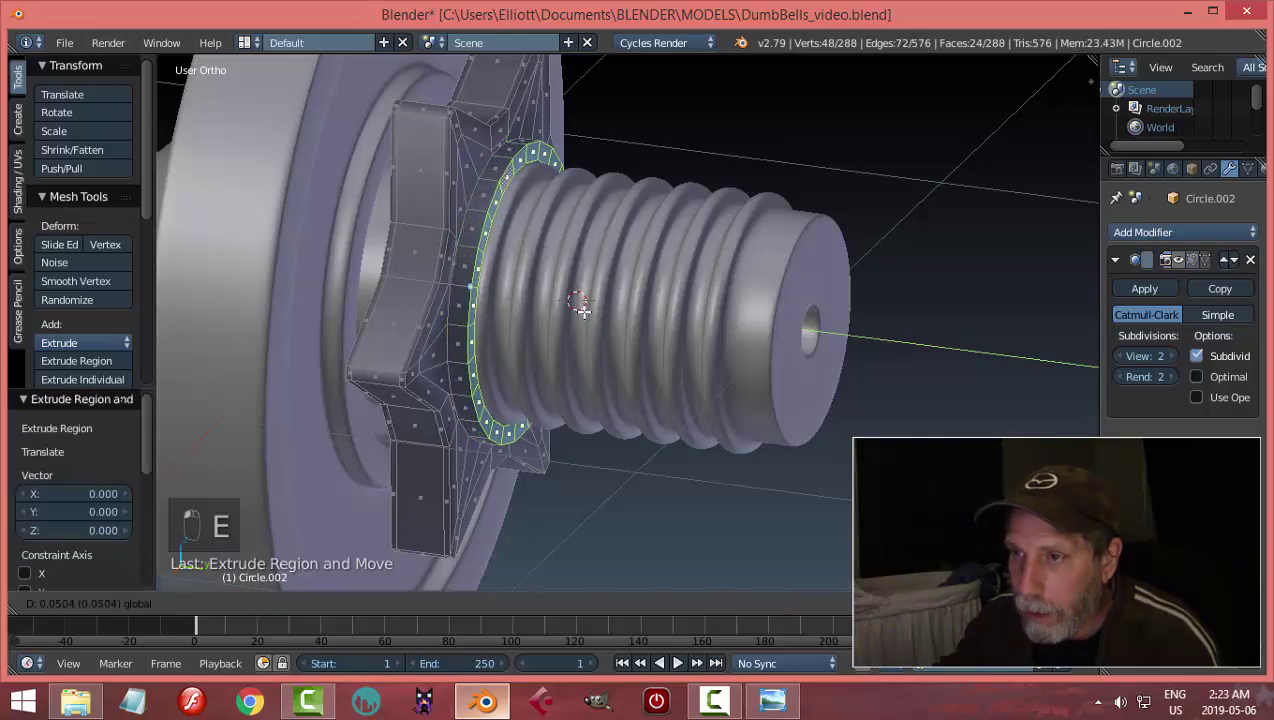
left_click(587, 316)
middle_click_drag(587, 316, 577, 286)
Bevel the collar's inner and outer front edge loops by about 0.007 with 2 segments, then return to Object Mode
key("a")
key("ctrl+Tab")
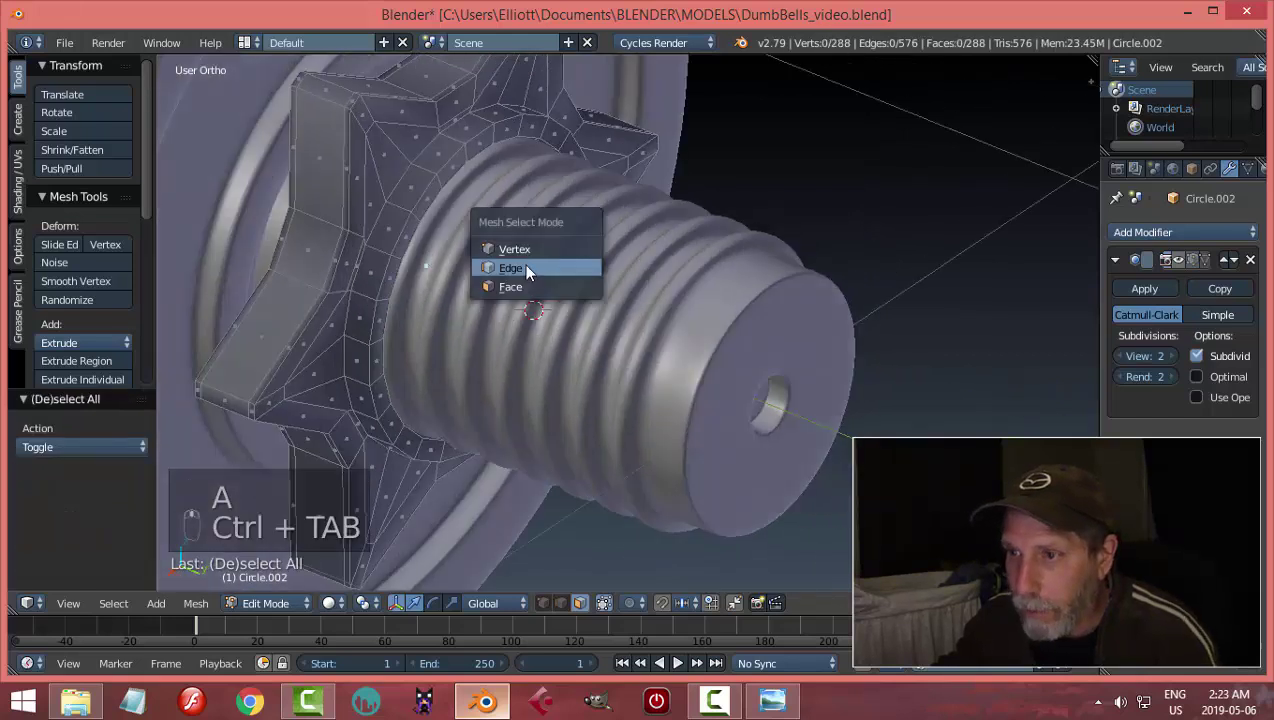
left_click(511, 268)
scroll(613, 178, "up", 3)
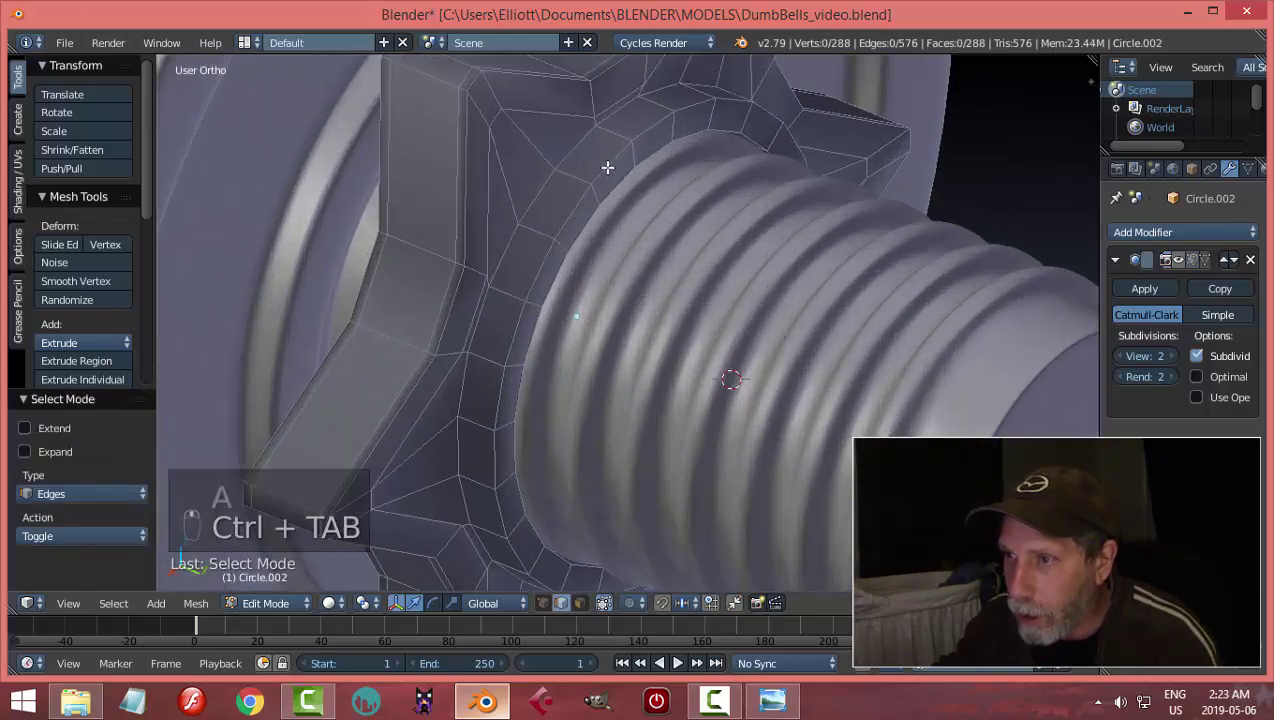
right_click(612, 172, "alt")
middle_click_drag(637, 222, 773, 298)
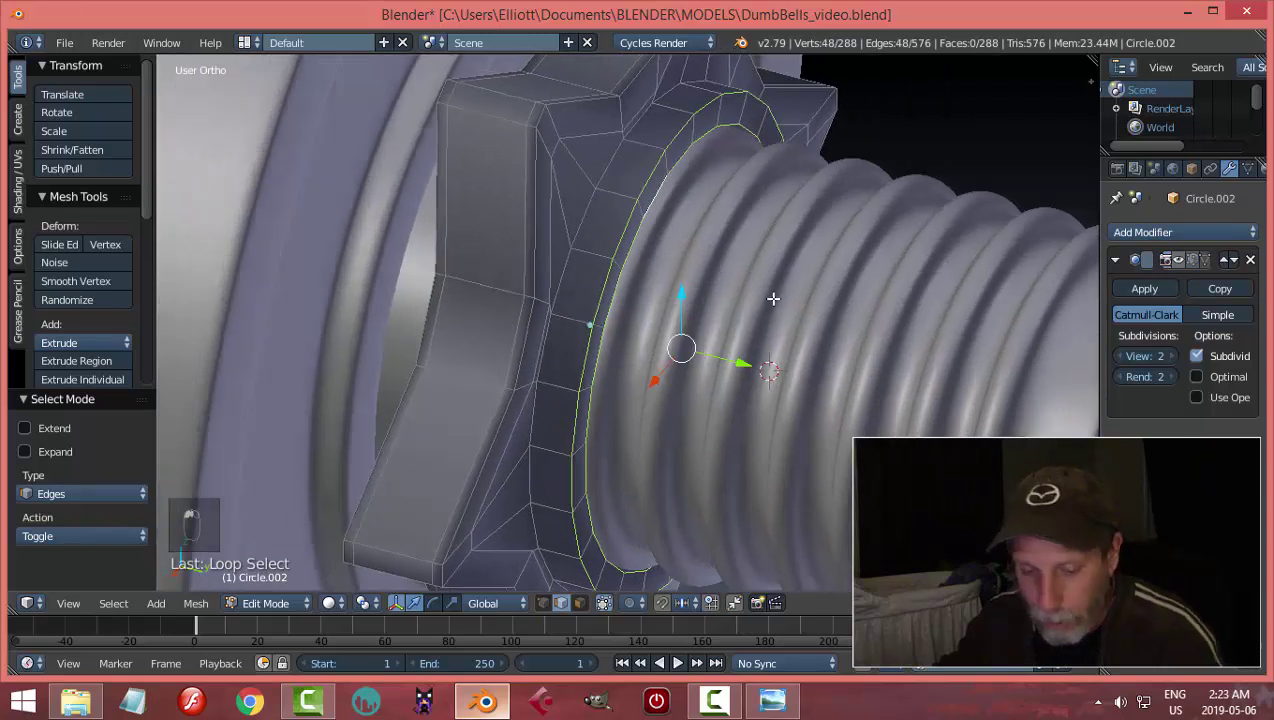
key("ctrl+b")
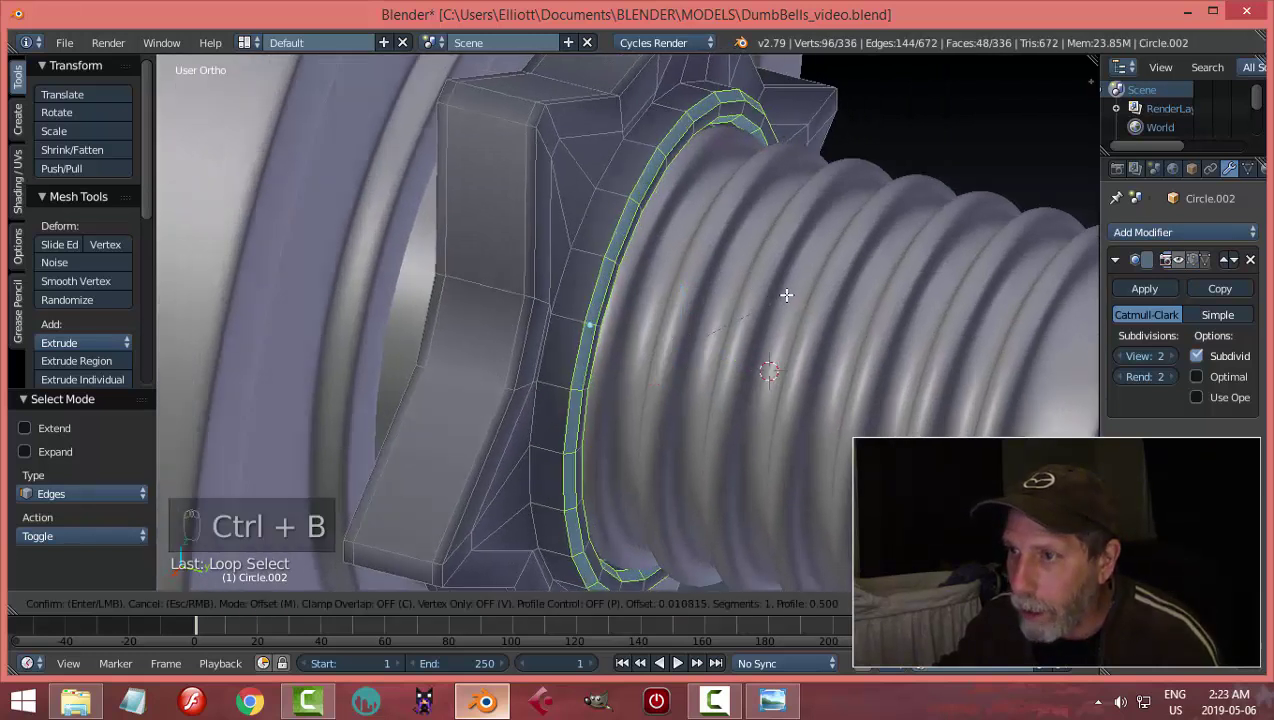
scroll(783, 294, "up", 1)
left_click(781, 294)
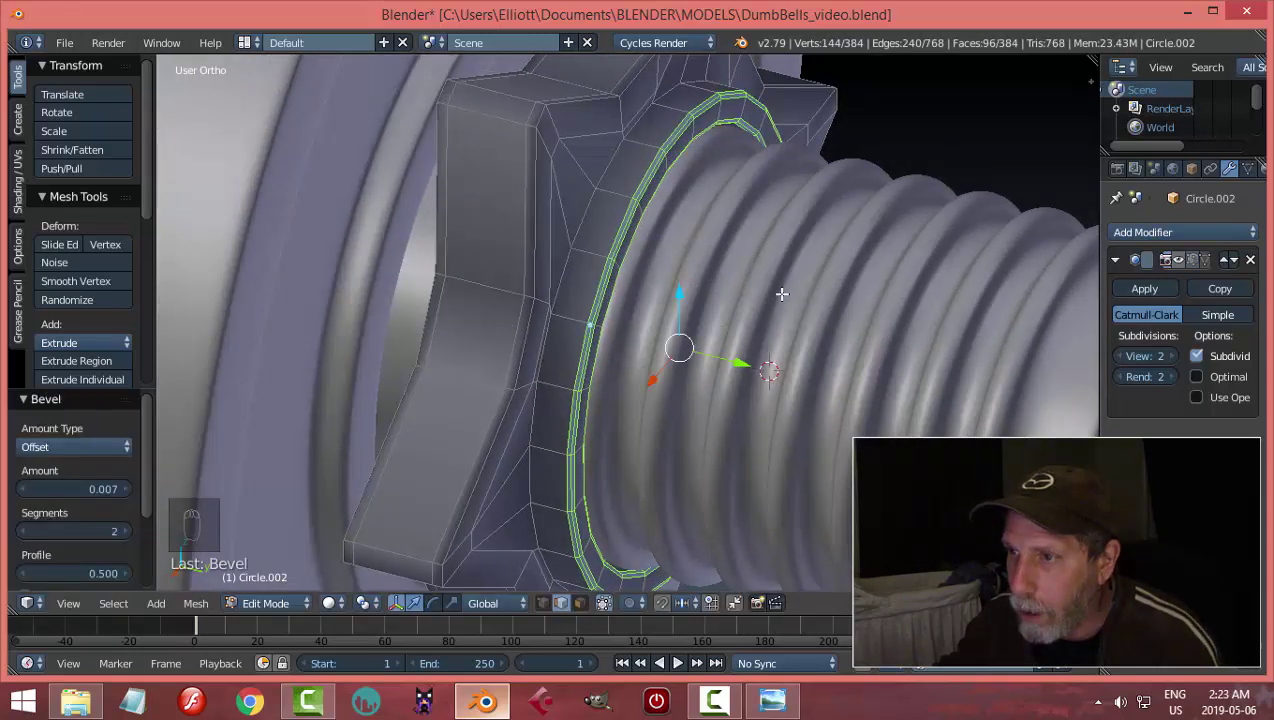
key("a")
key("Tab")
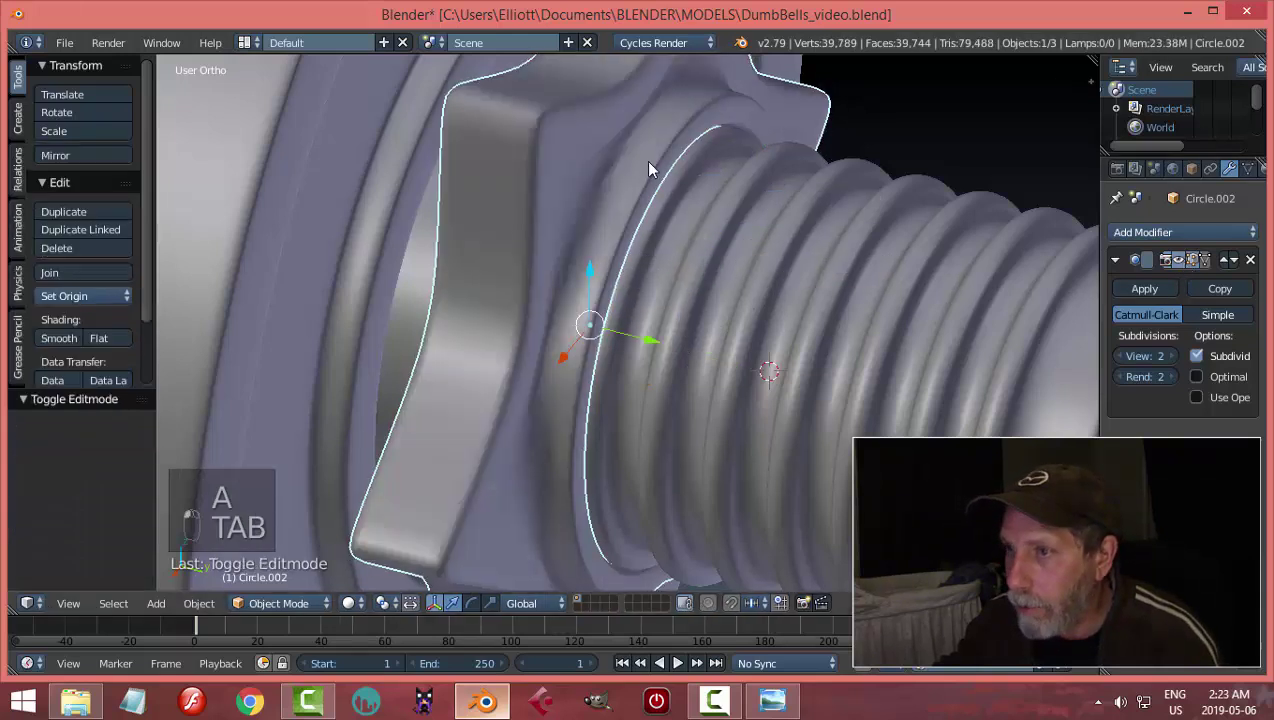
Add an edge loop around the outside of the collar near its base on the nut and return to Object Mode
middle_click_drag(664, 217, 693, 246)
key("Tab")
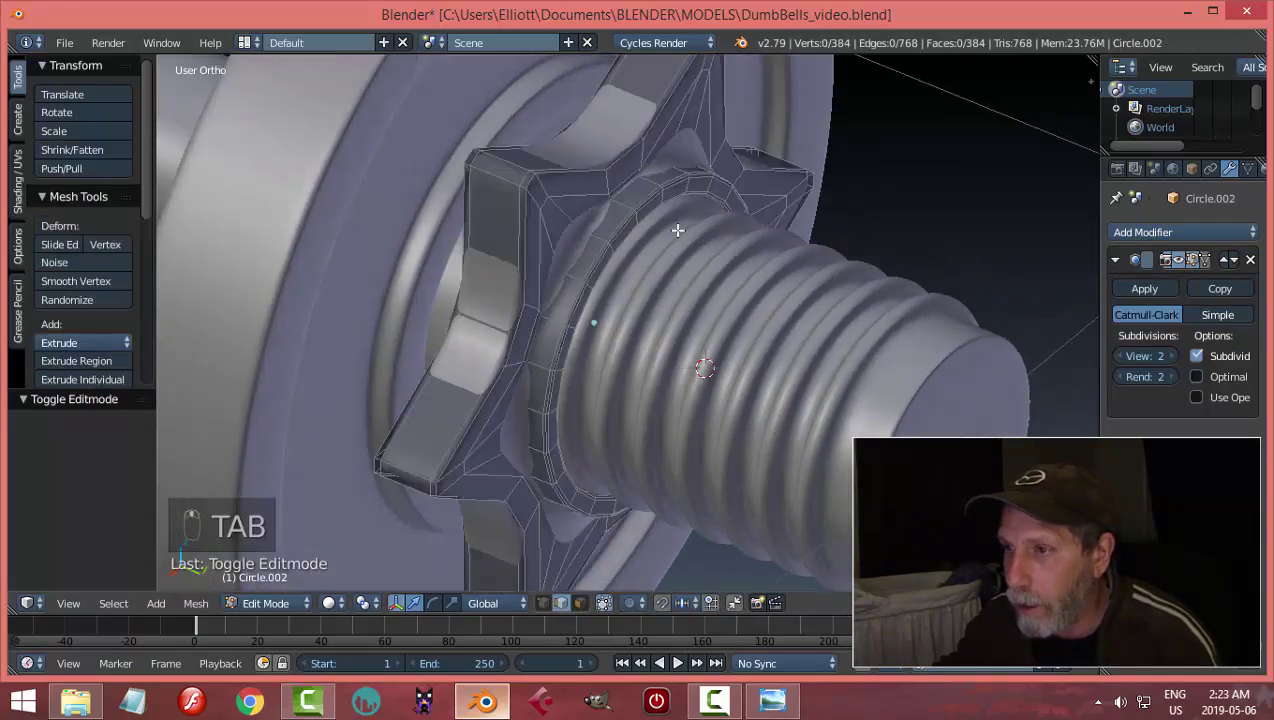
key("ctrl+r")
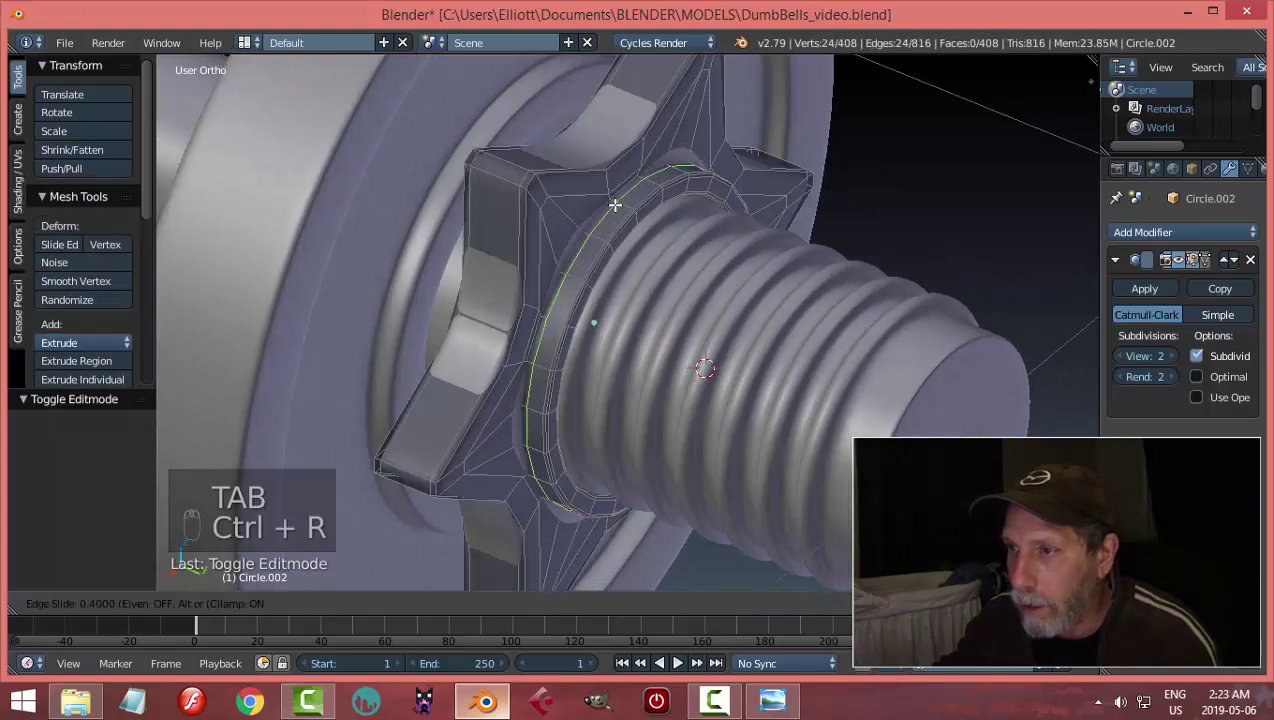
left_click(614, 204)
key("Tab")
left_click(574, 210)
middle_click_drag(574, 210, 813, 236)
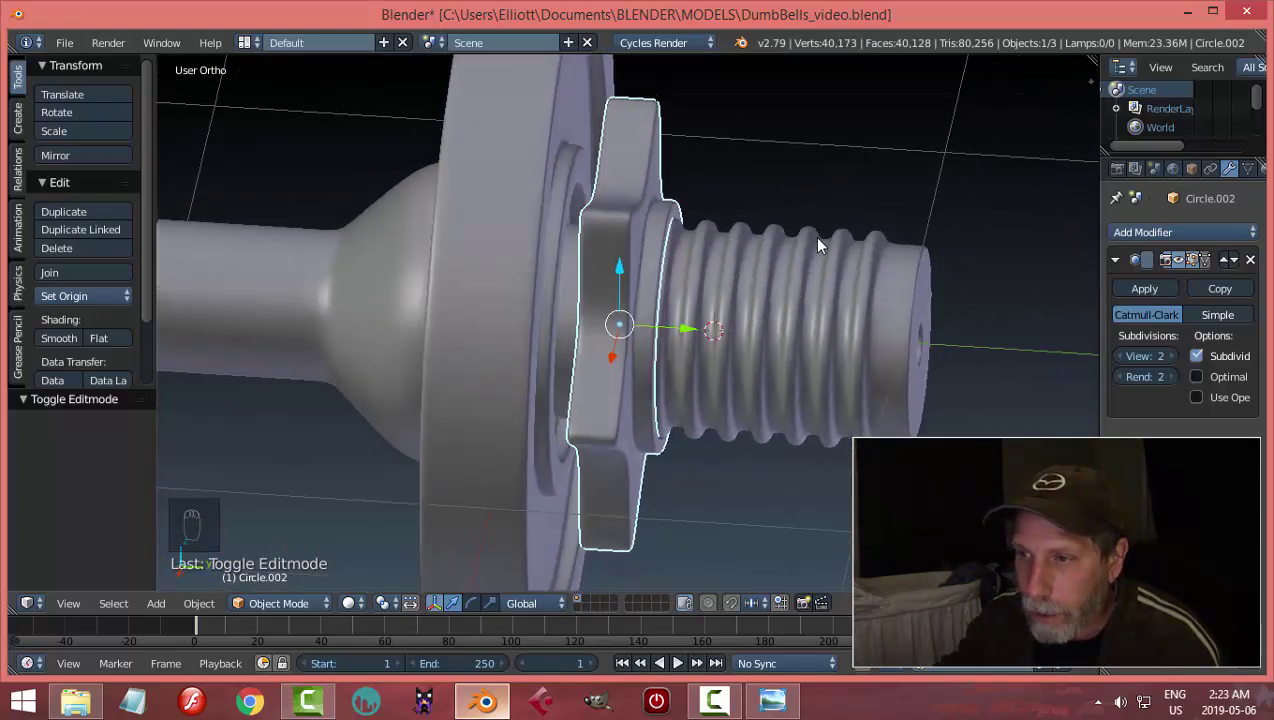
Move the nut about -0.060 along Y toward the weight plate
key("g")
key("y")
left_click(666, 319)
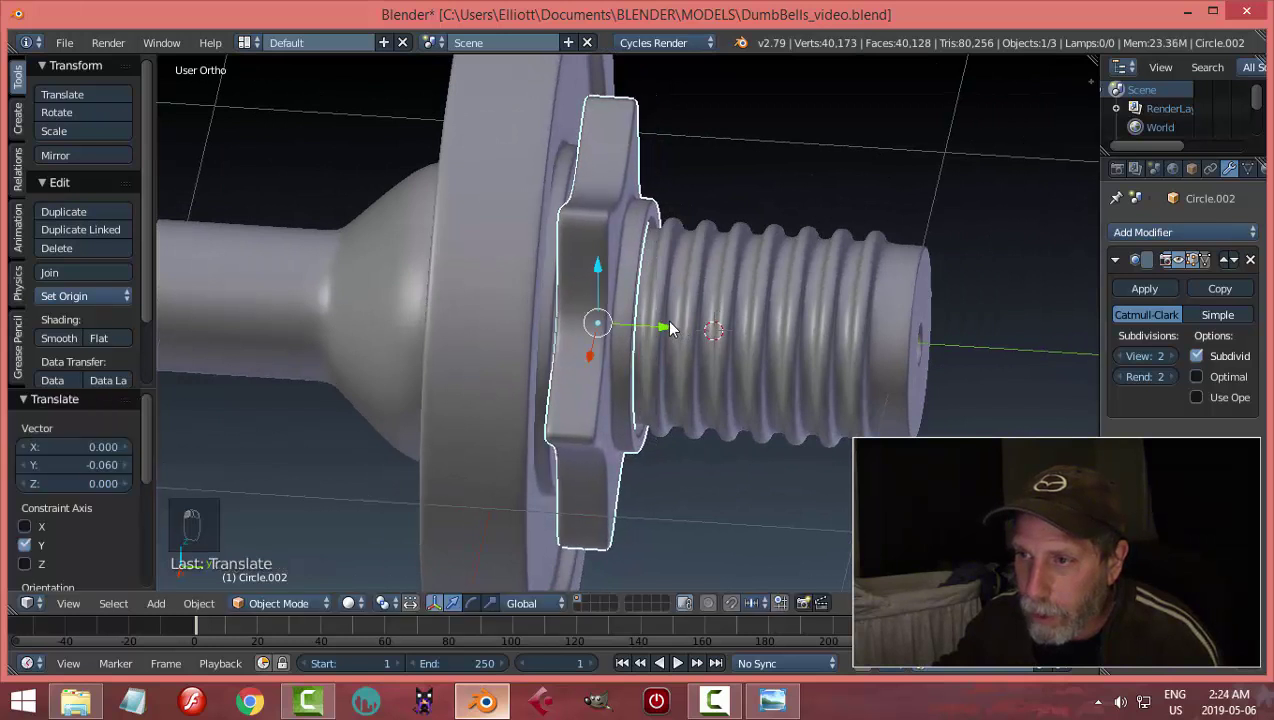
key("s")
key("y")
key("Escape")
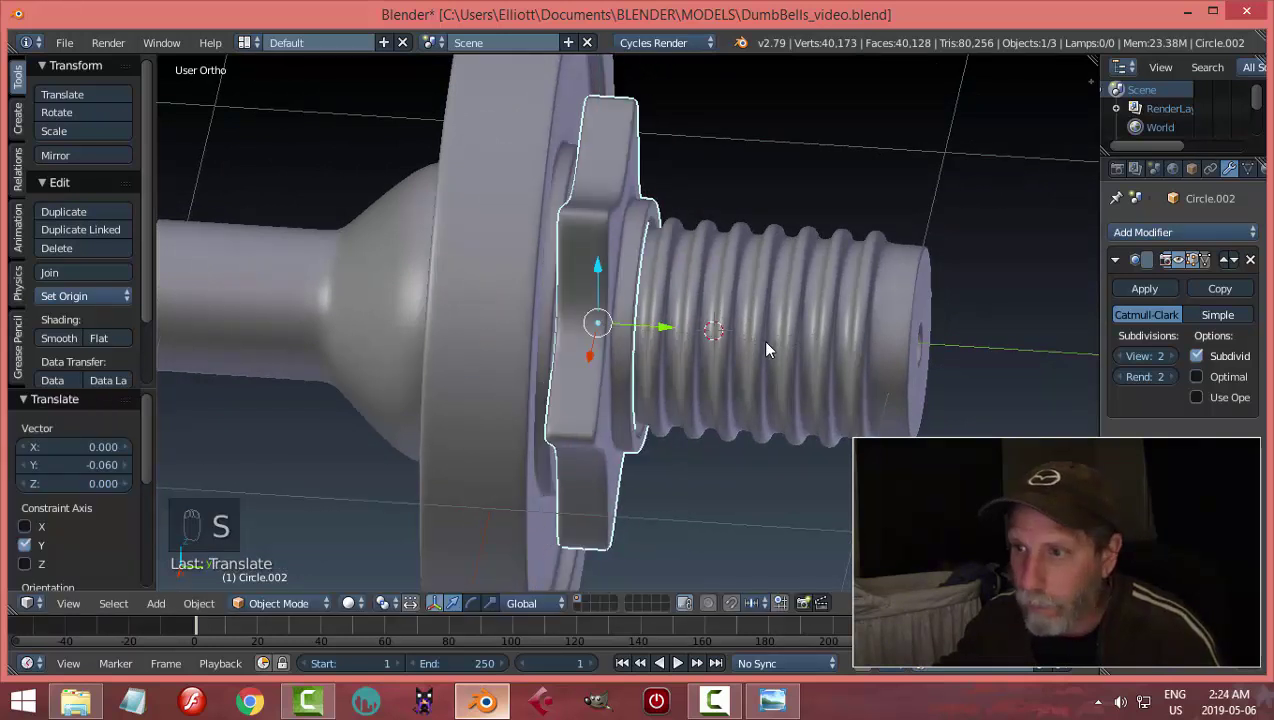
Nudge the nut about -0.008 along Y against the weight plate and clear the selection
key("g")
key("y")
left_click(660, 325)
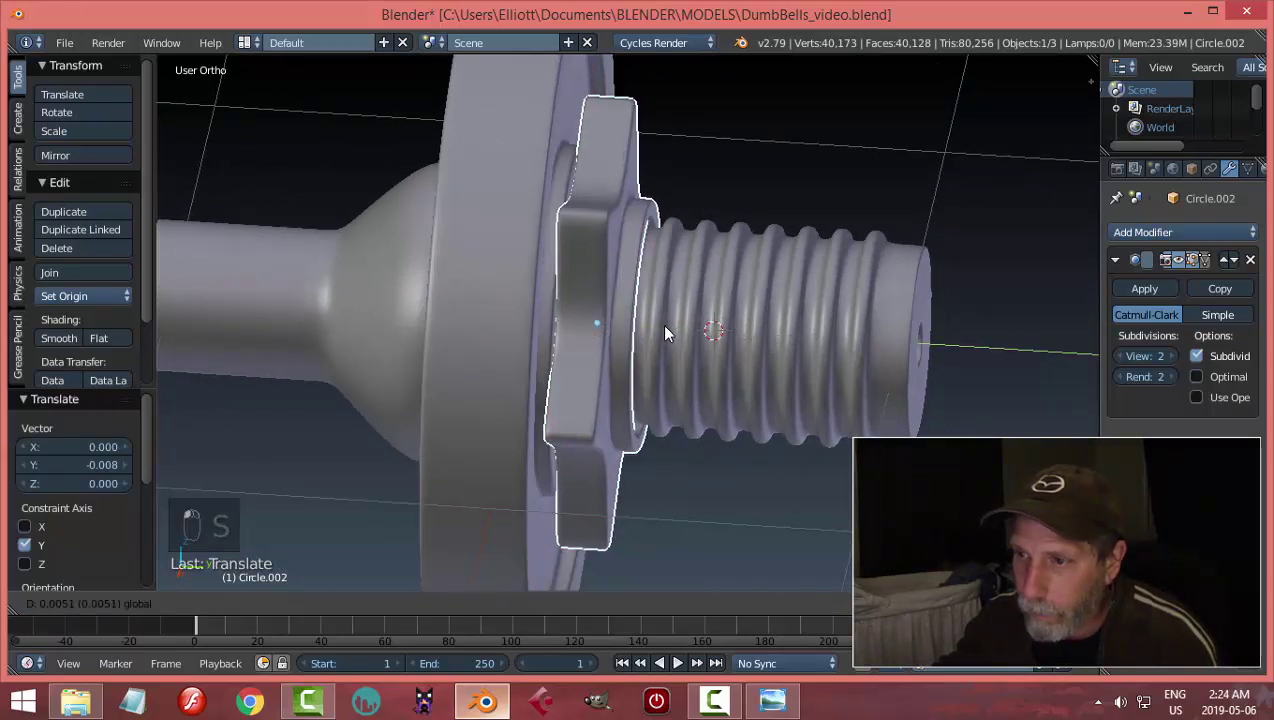
key("a")
Move the nut about 0.366 along Y away from the weight plate to make room for another plate
scroll(693, 340, "down", 5)
middle_click_drag(693, 340, 773, 324)
scroll(773, 324, "up", 2)
right_click(618, 303)
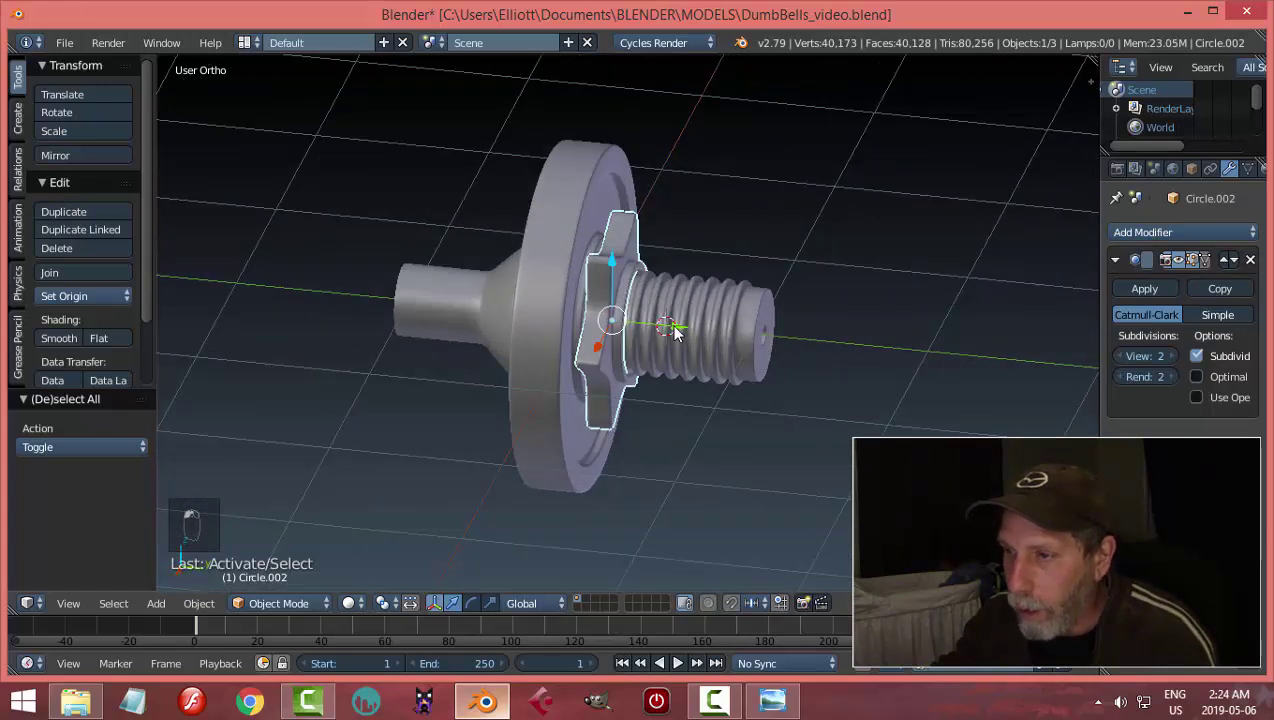
key("g")
key("y")
left_click(733, 332)
Duplicate the weight plate and place the copy about 0.324 along Y beside the original
right_click(593, 352)
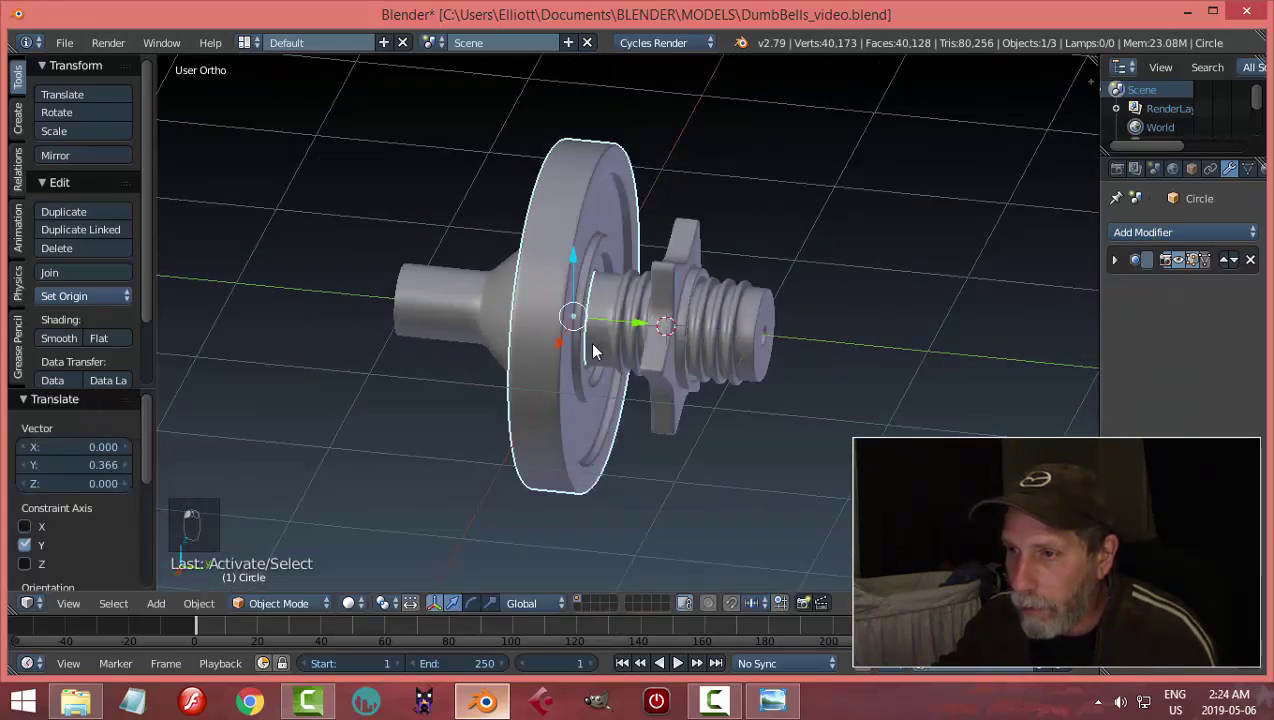
middle_click_drag(593, 352, 615, 340)
key("shift+d")
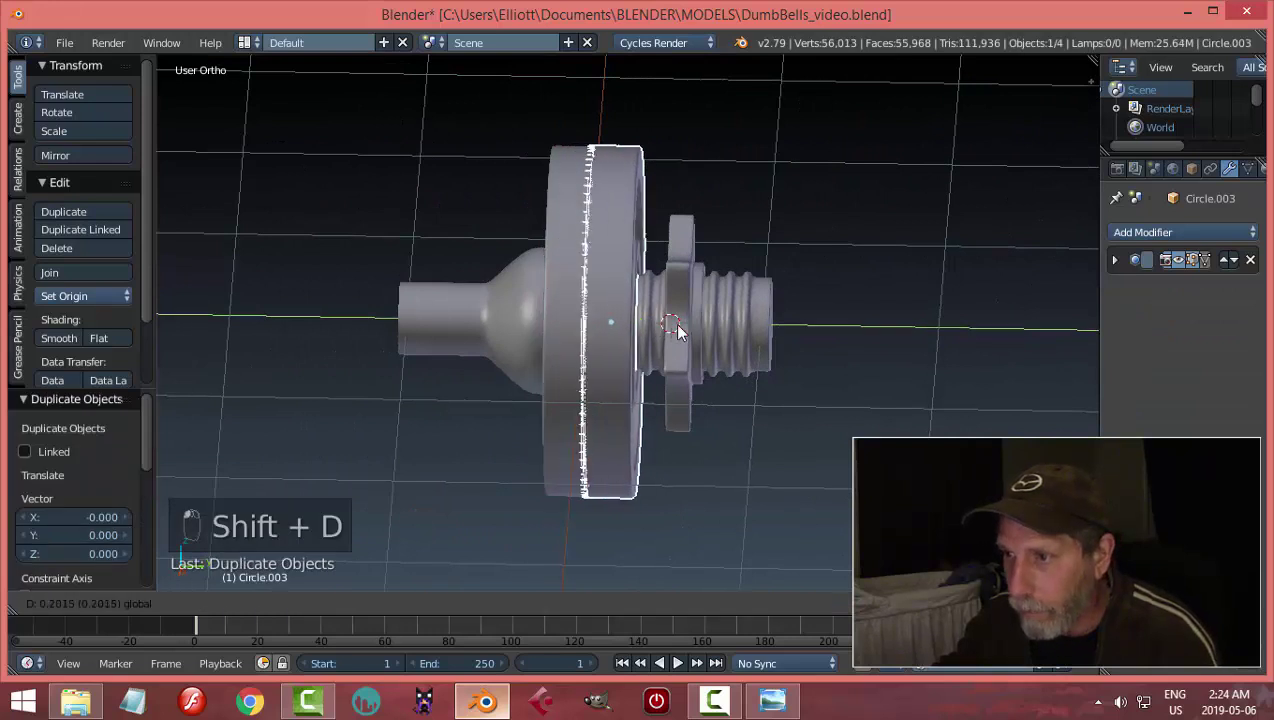
left_click(690, 328)
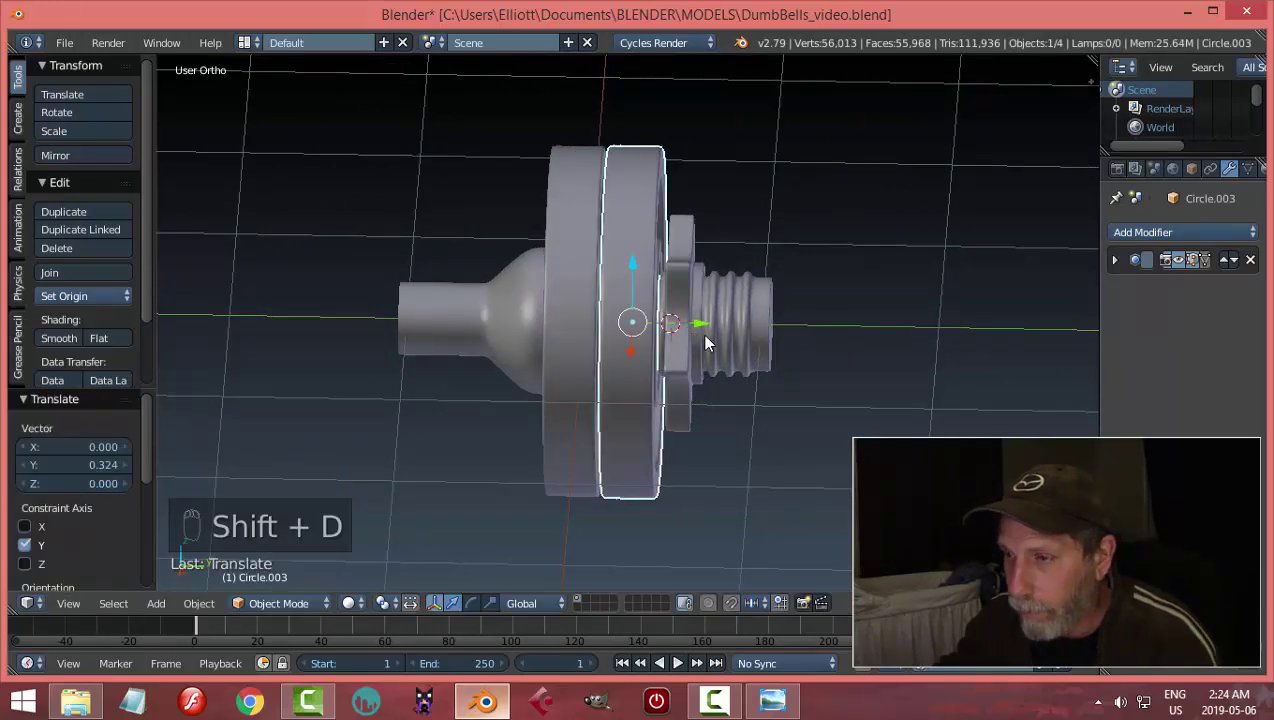
Hide the nut and open the duplicated weight plate in Edit Mode with face selection
right_click(686, 281)
key("h")
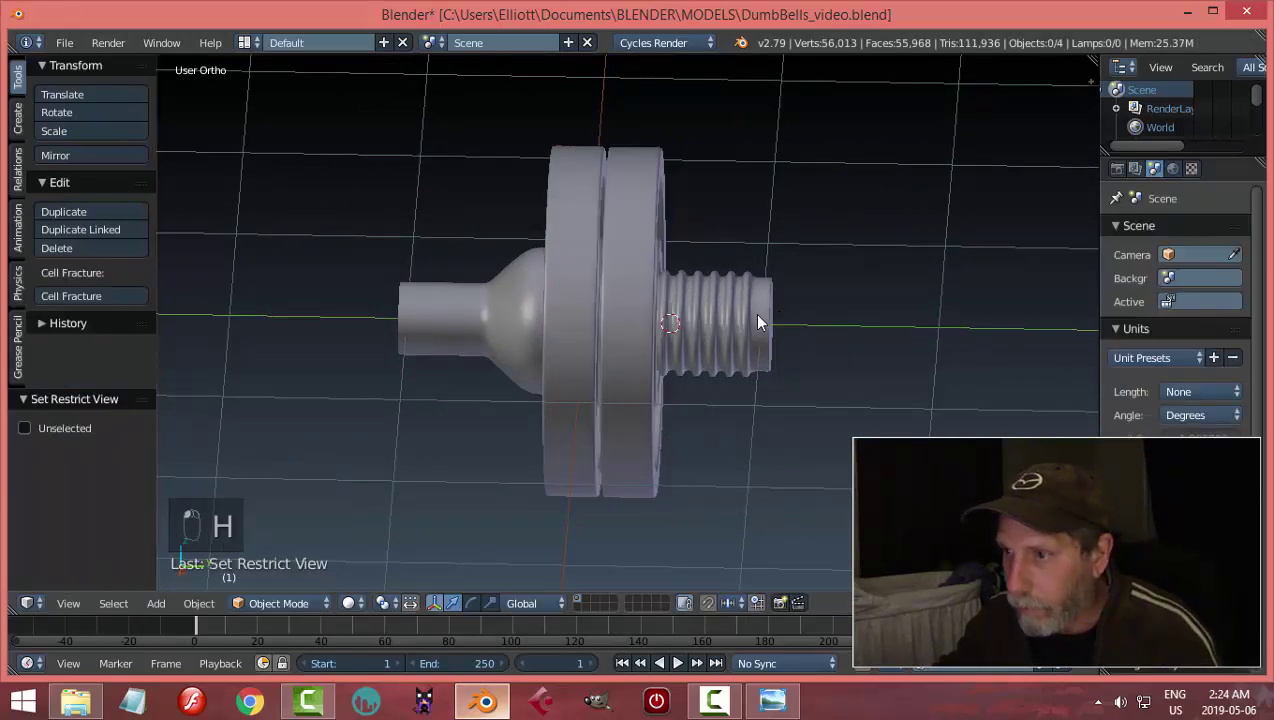
middle_click_drag(753, 313, 645, 222)
right_click(652, 219)
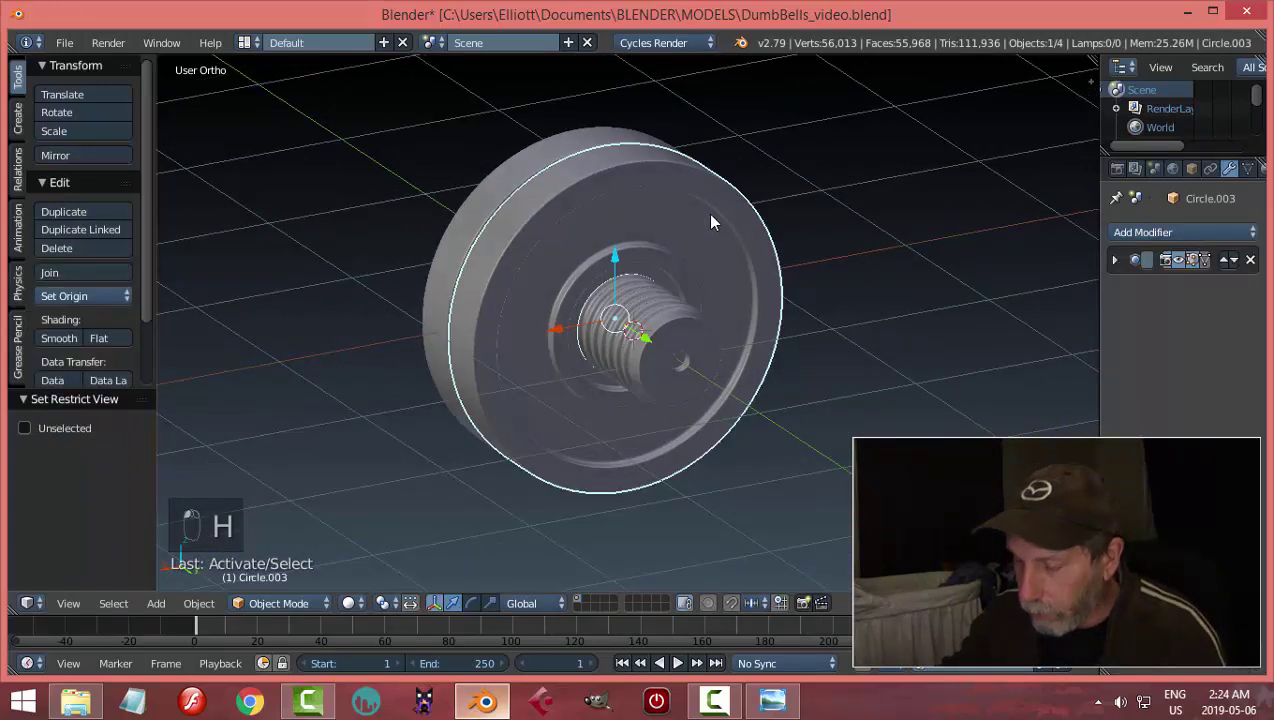
key("ctrl+KP_1")
key("Tab")
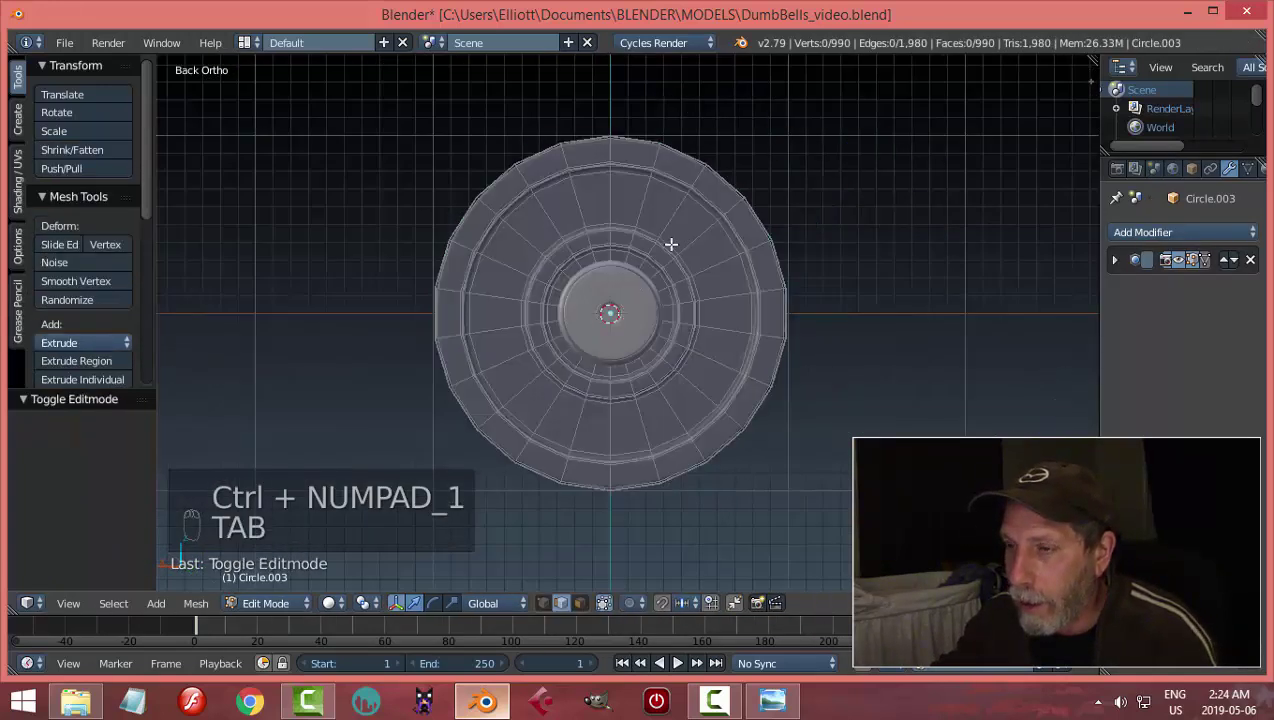
middle_click_drag(671, 244, 609, 216)
scroll(650, 315, "up", 3)
key("ctrl+Tab")
left_click(612, 321)
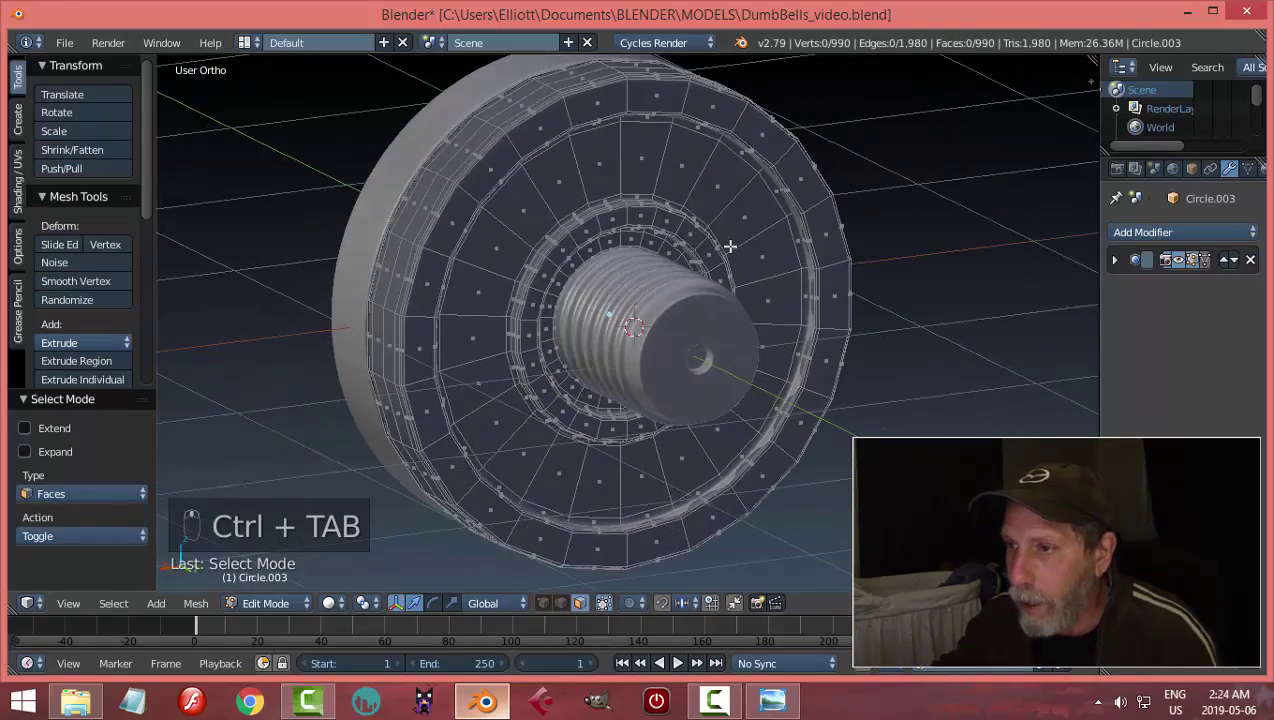
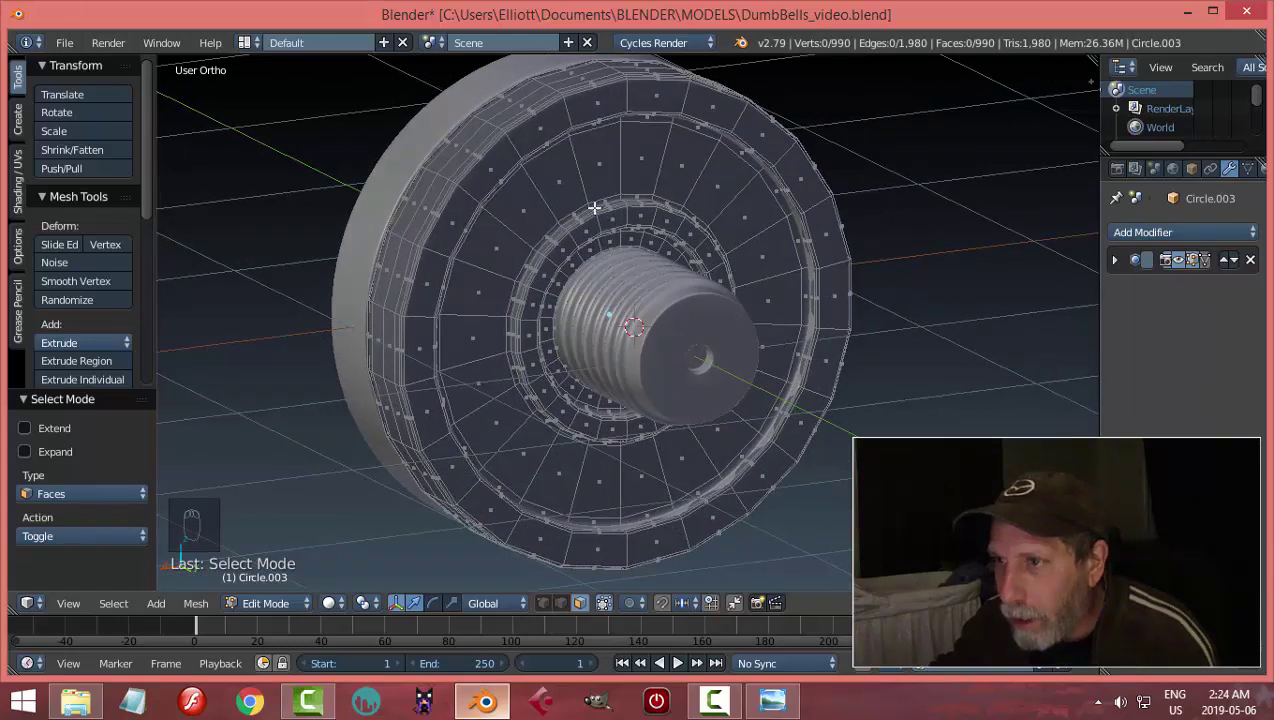
Select the two face loops around the duplicated plate's outer rim
middle_click_drag(594, 207, 642, 242)
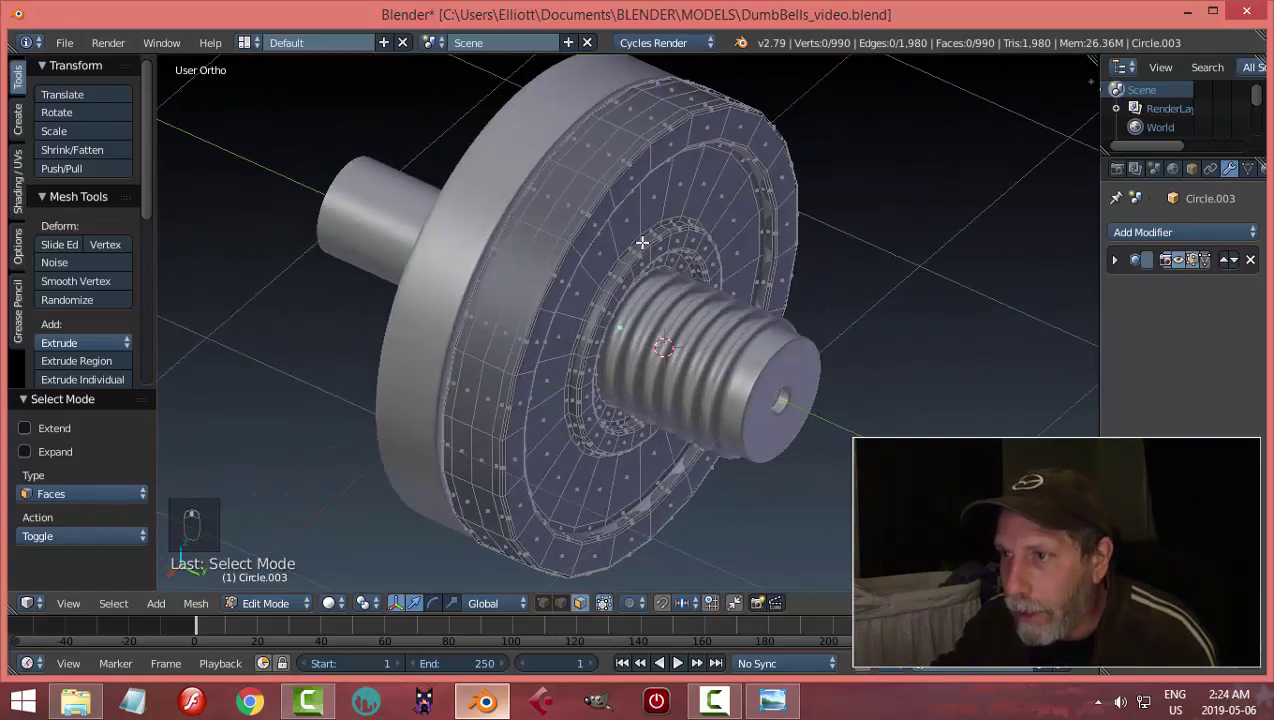
right_click(587, 174, "alt")
right_click(566, 168, "alt")
middle_click_drag(566, 168, 614, 222)
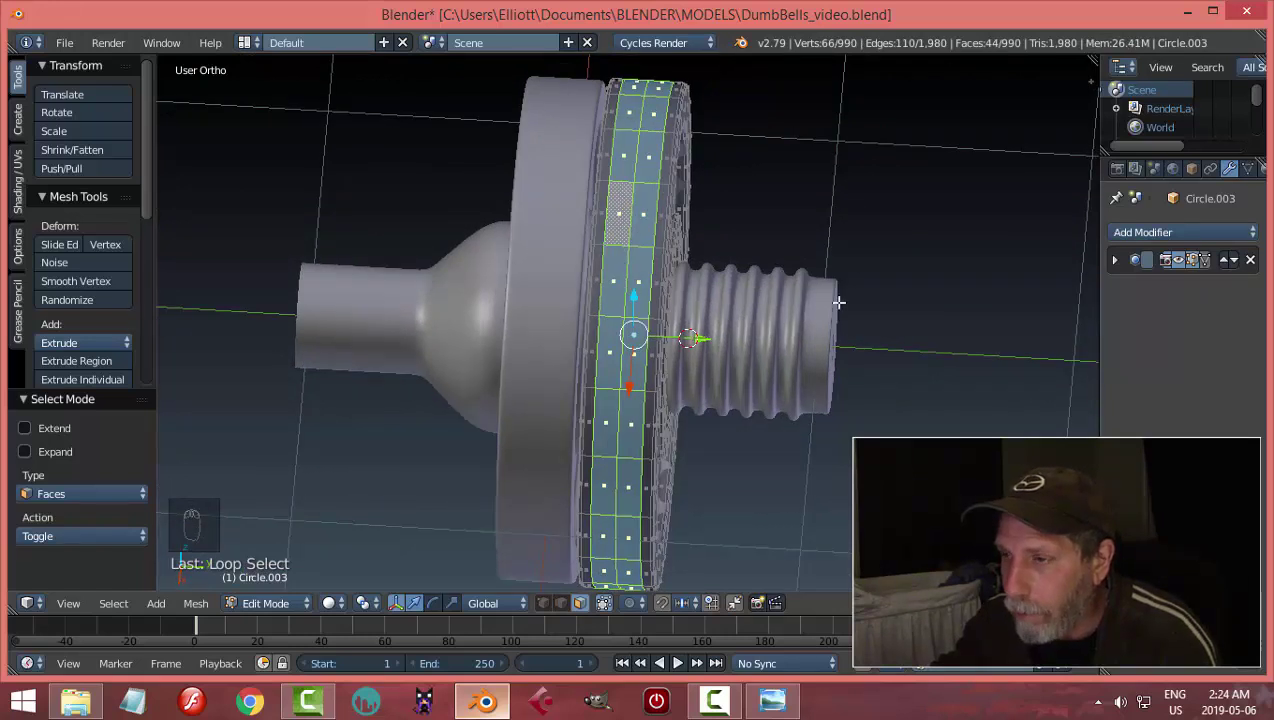
Grow the rim selection nine times until it covers the plate's flat face up to the hub ring
middle_click_drag(838, 302, 713, 241)
key("ctrl+KP_Add")
key("ctrl+KP_Add")
key("ctrl+KP_Add")
key("ctrl+KP_Add")
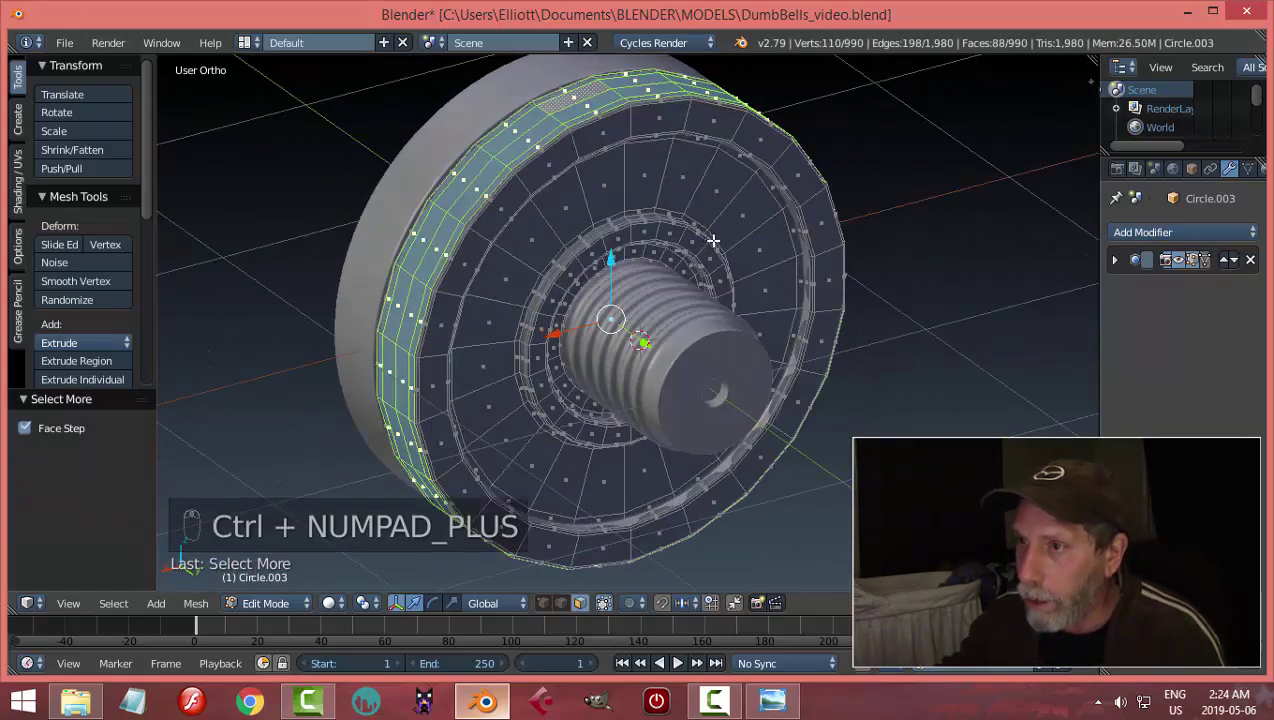
key("ctrl+KP_Add")
key("ctrl+KP_Add")
key("ctrl+KP_Add")
key("ctrl+KP_Add")
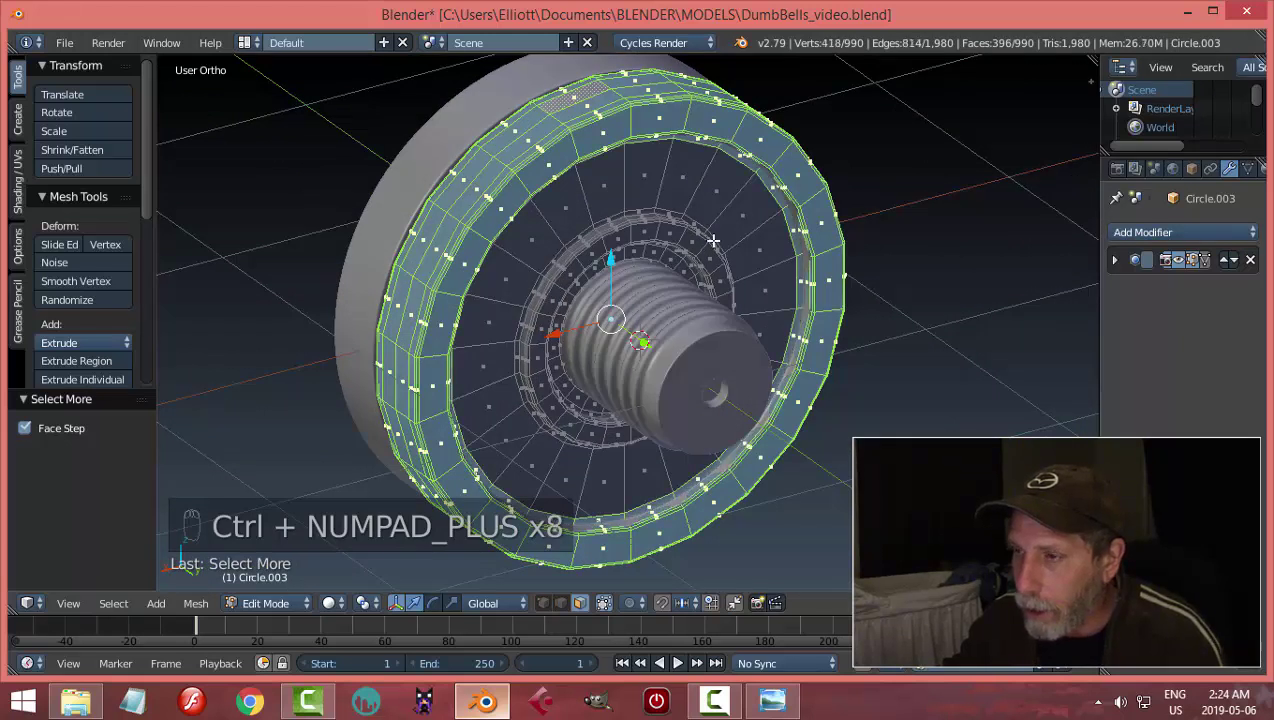
key("ctrl+KP_Add")
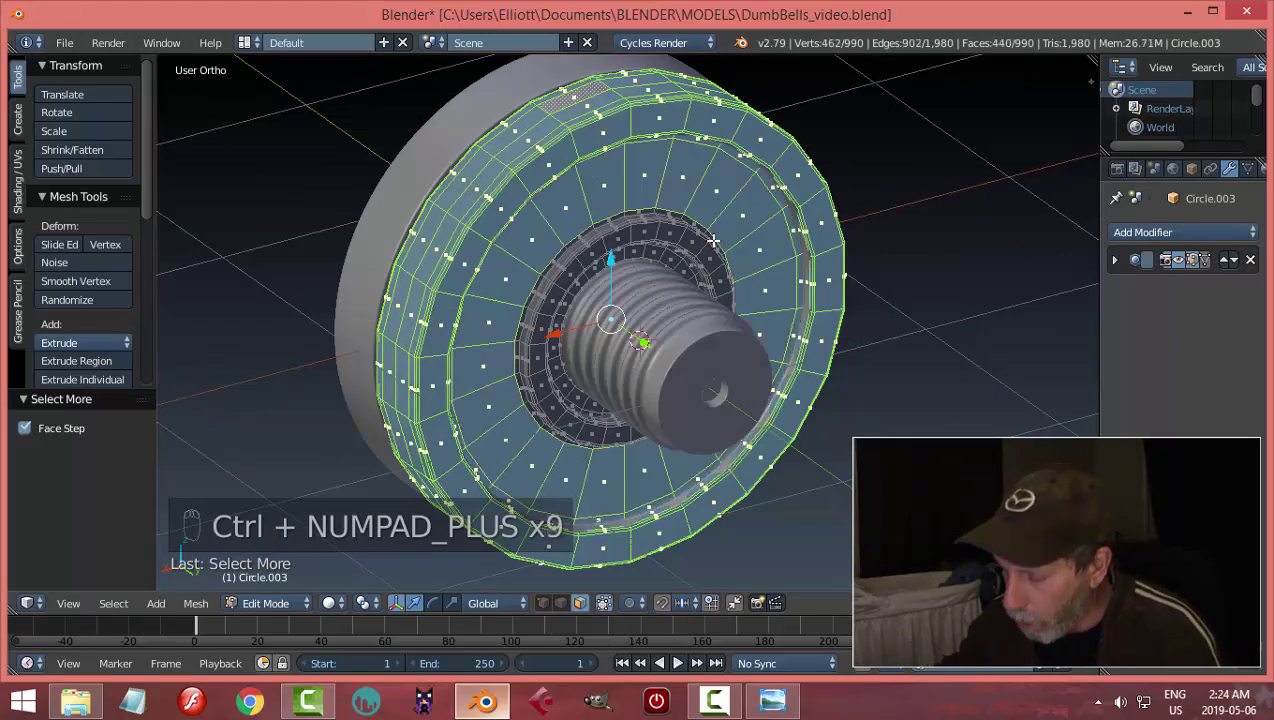
Shrink the rim selection by one step, scale it to 0.901 in X and Z only, and return to Object Mode
key("ctrl+KP_Subtract")
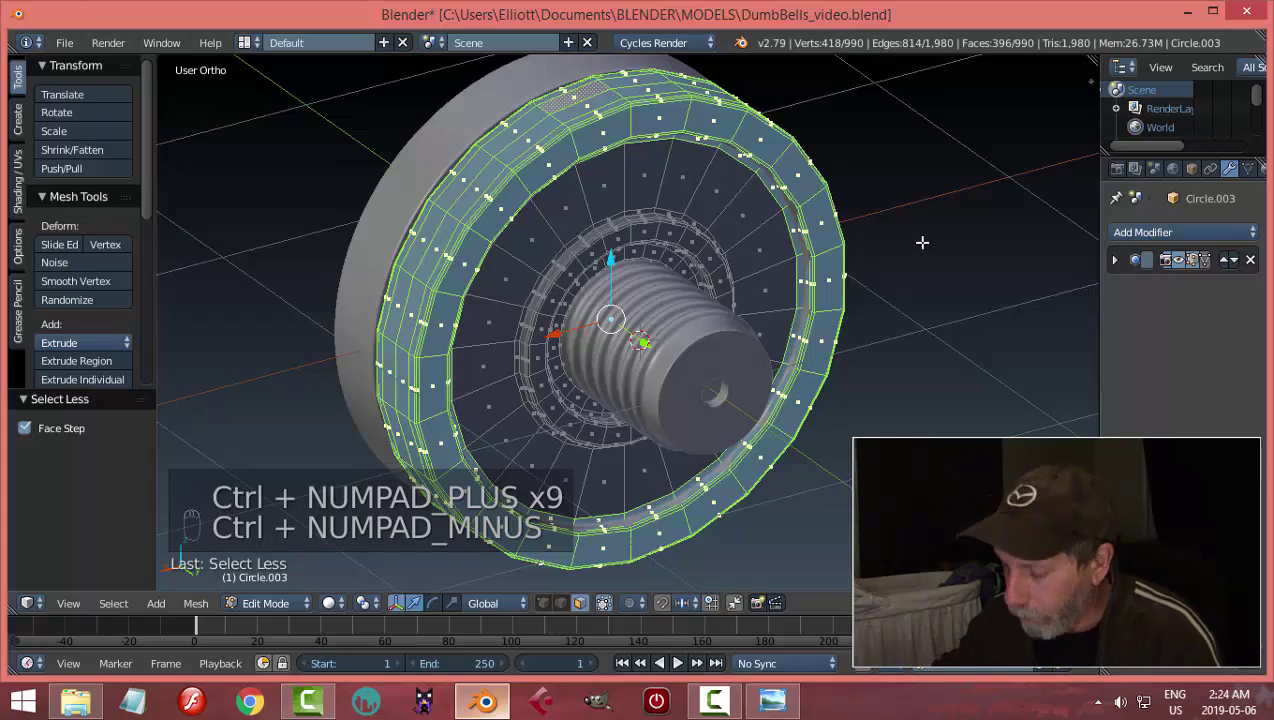
key("ctrl+KP_1")
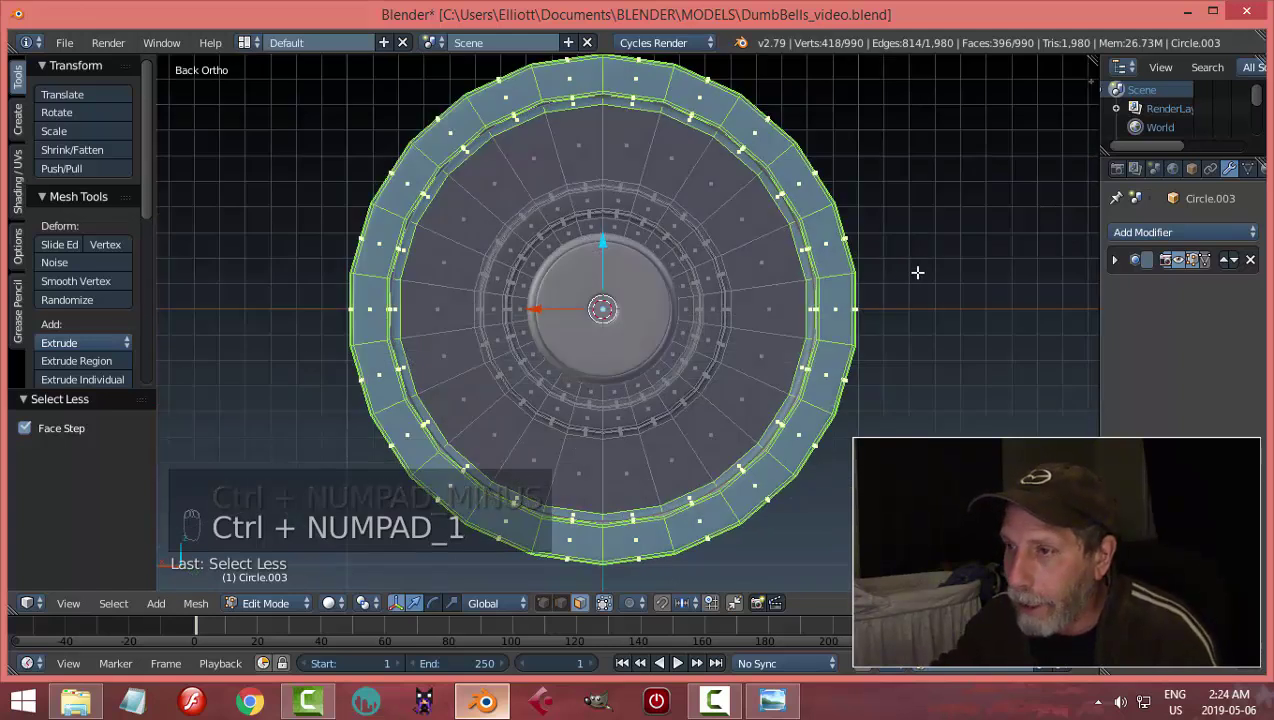
middle_click_drag(921, 270, 590, 300)
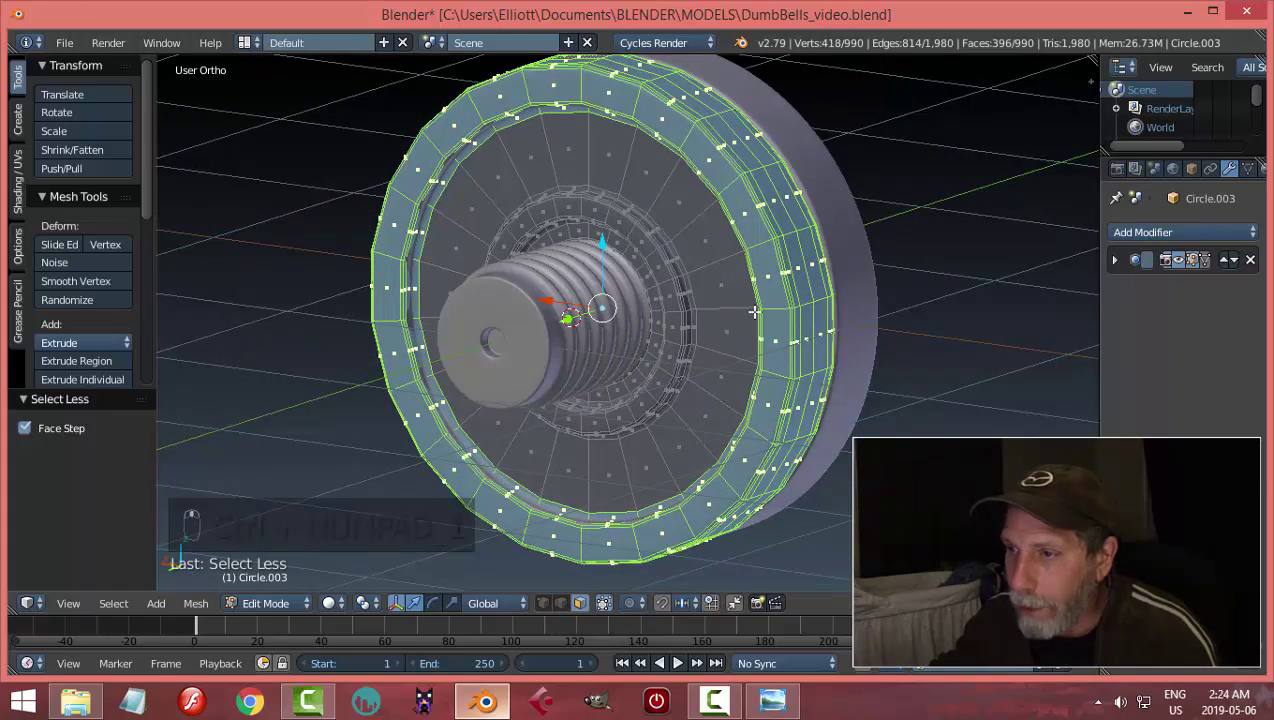
middle_click_drag(513, 323, 637, 343)
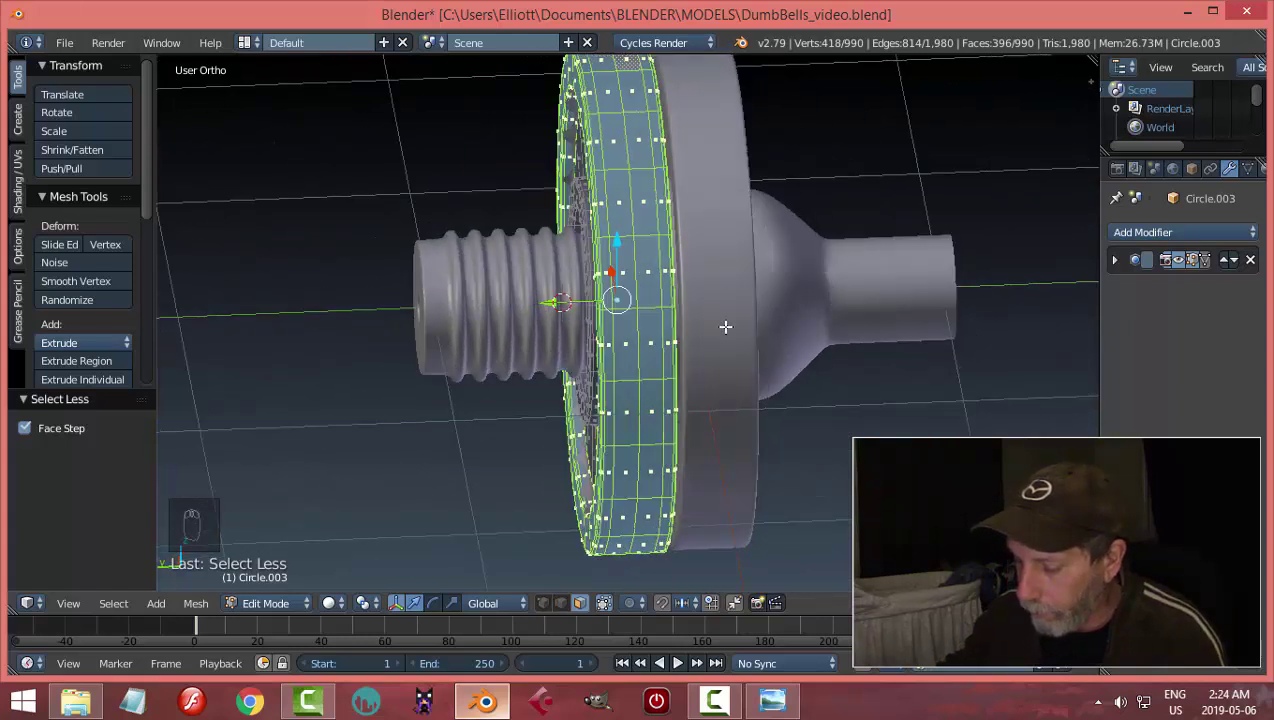
key("ctrl+KP_1")
key("s")
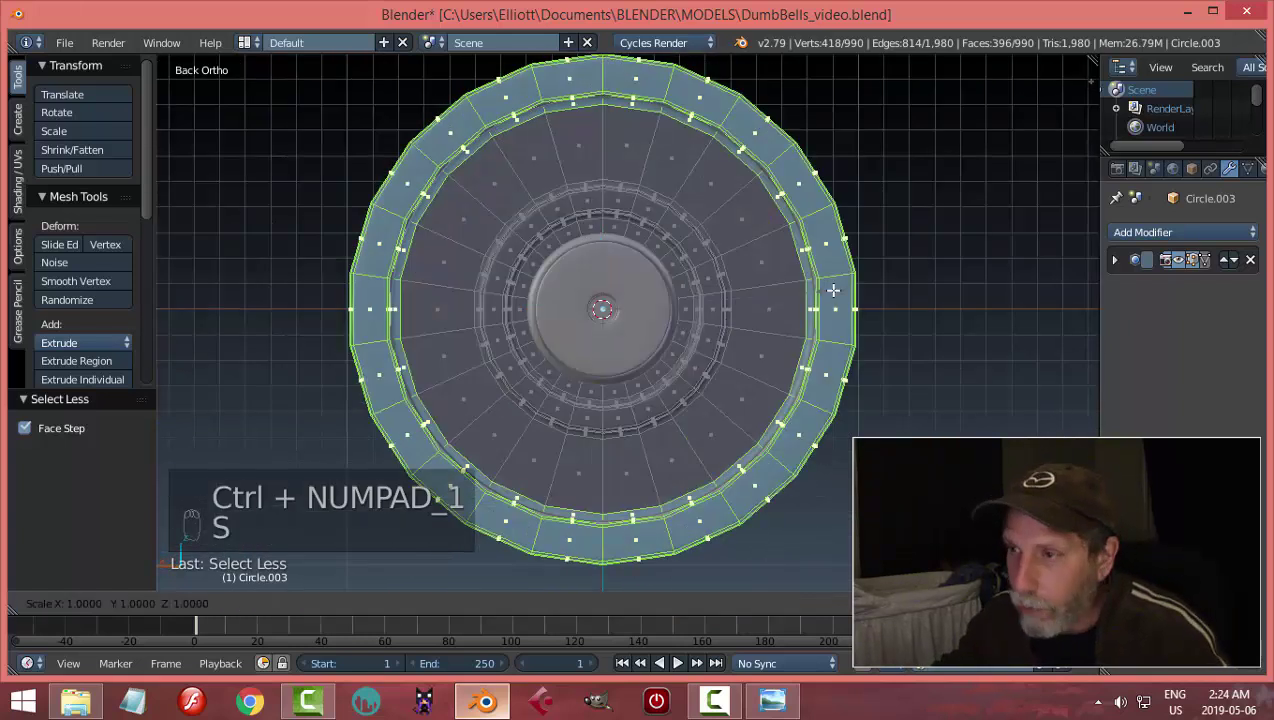
key("shift+y")
left_click(810, 298)
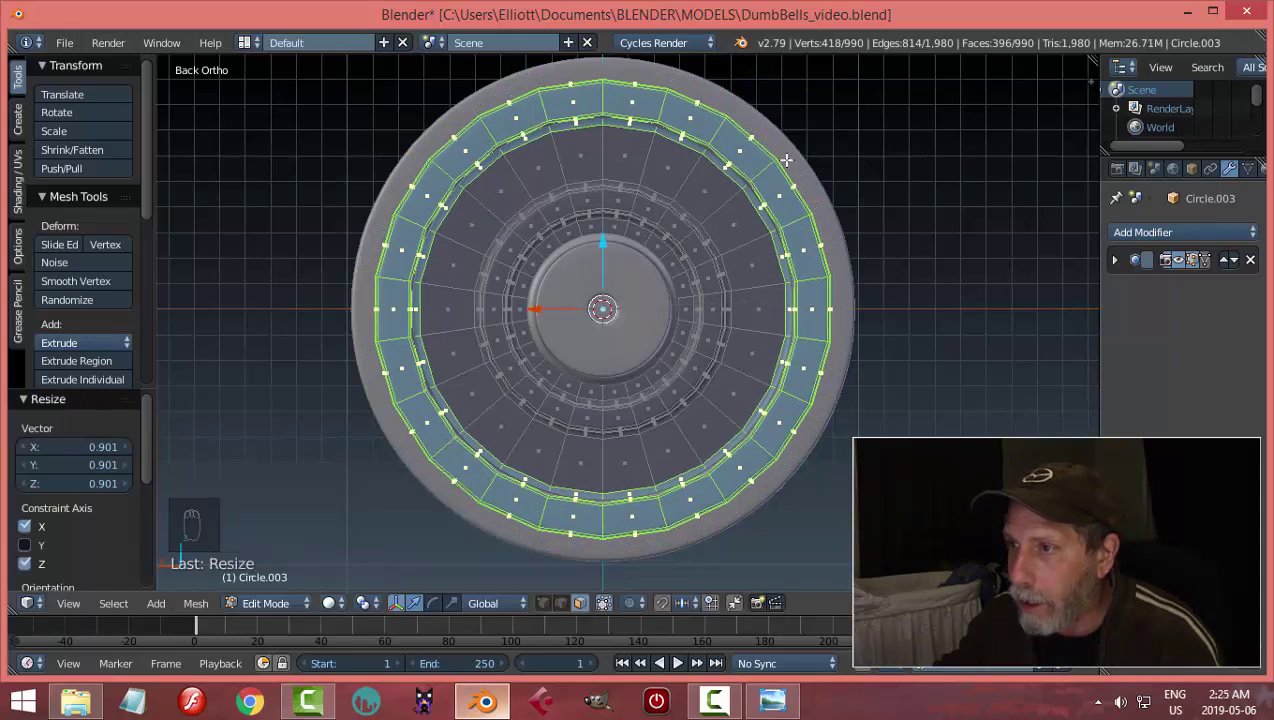
middle_click_drag(786, 160, 779, 219)
key("a")
key("Tab")
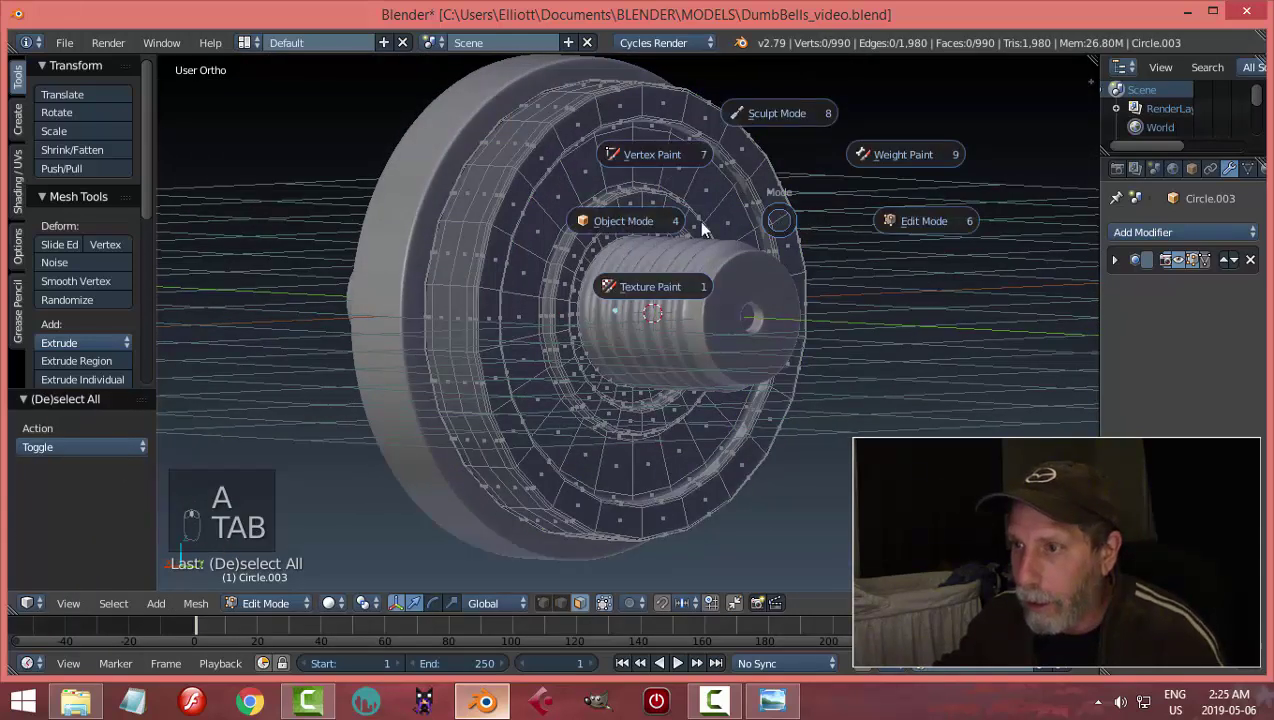
left_click(657, 224)
Make the duplicated plate slightly thinner along Y and nudge it along Y against the larger plate
key("a")
key("a")
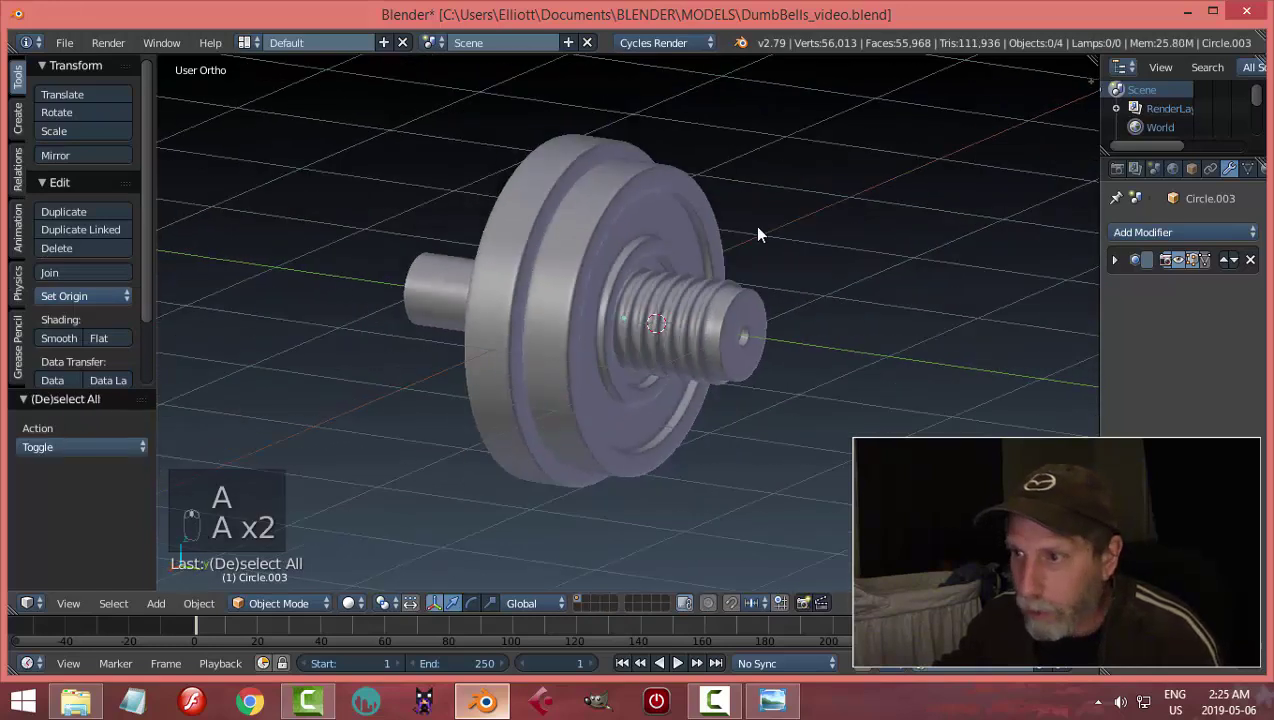
middle_click_drag(757, 234, 637, 318)
right_click(737, 332)
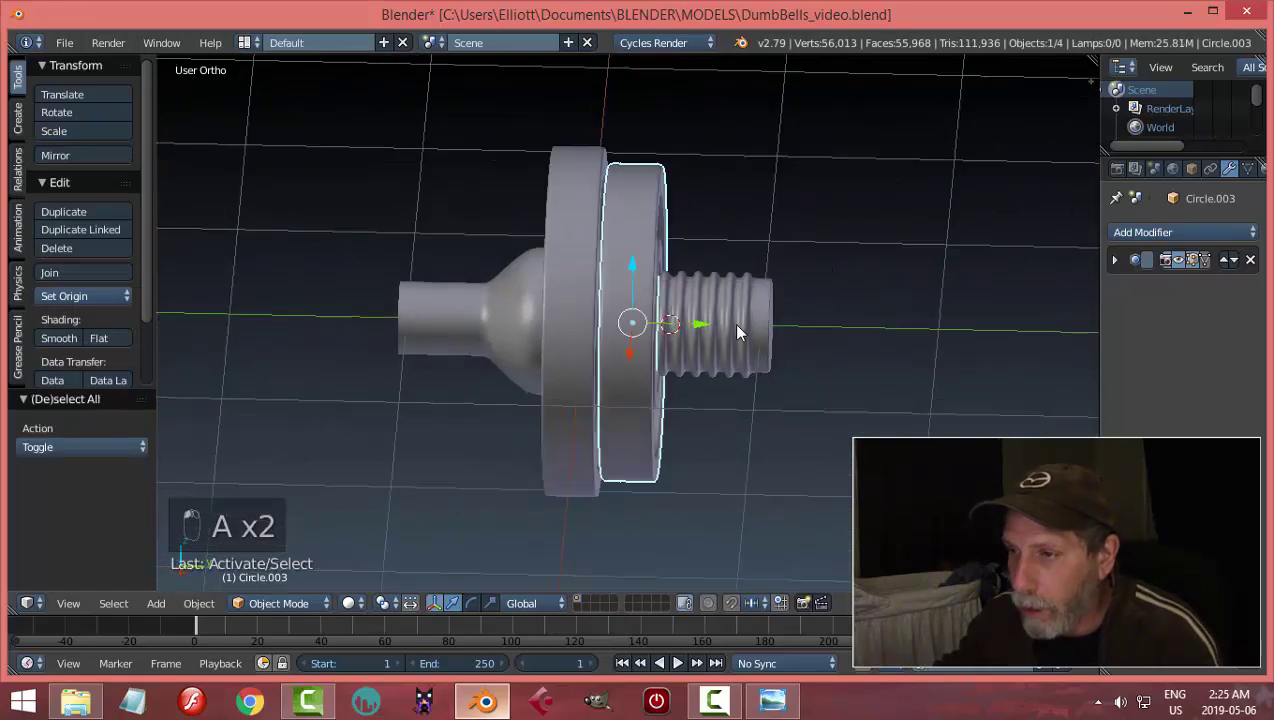
middle_click_drag(737, 332, 762, 358)
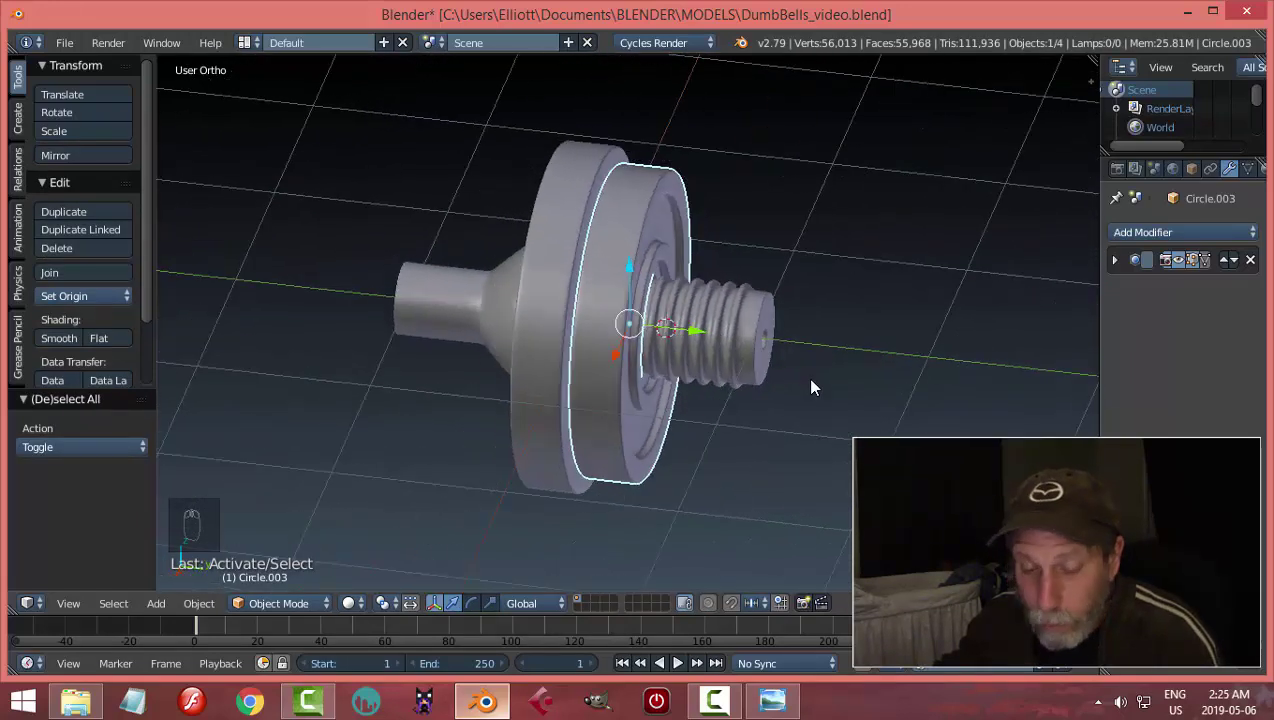
key("s")
key("y")
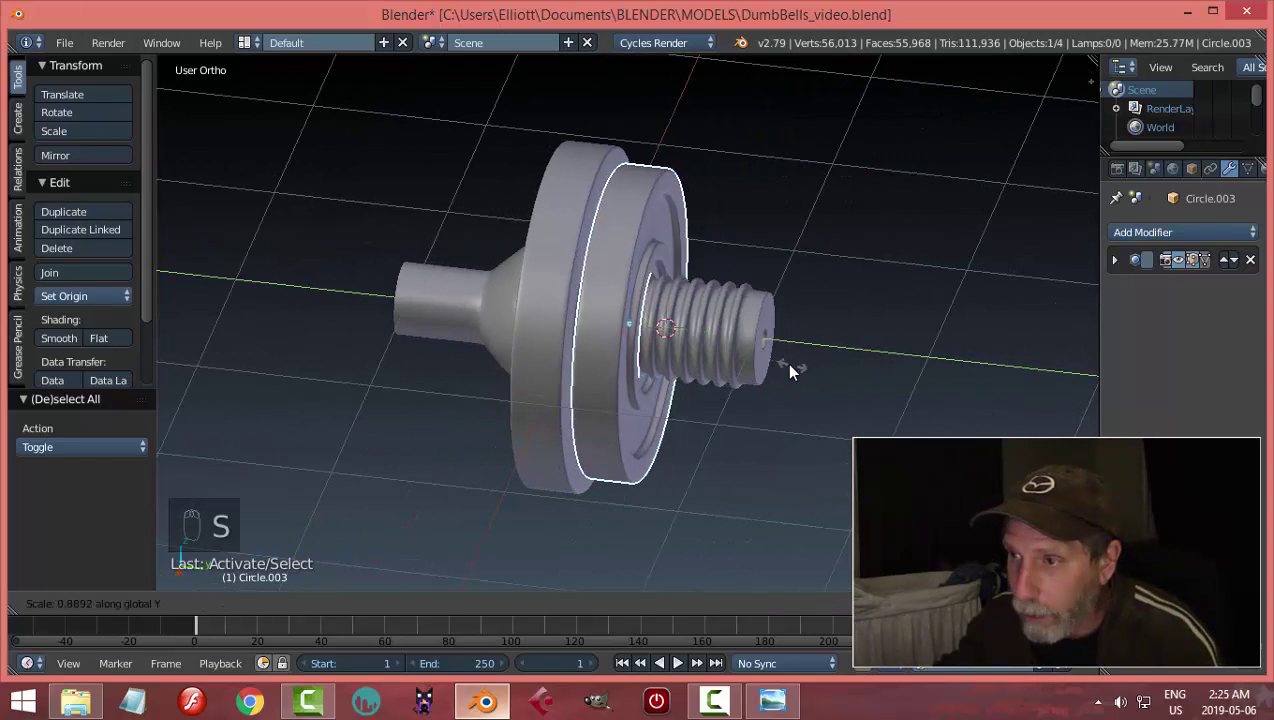
left_click(781, 371)
left_click_drag(697, 334, 693, 331)
key("a")
Unhide the star-shaped nut and slide it along Y up against the smaller plate
middle_click_drag(887, 361, 592, 382)
scroll(663, 284, "up", 3)
middle_click_drag(663, 284, 700, 344)
key("alt+h")
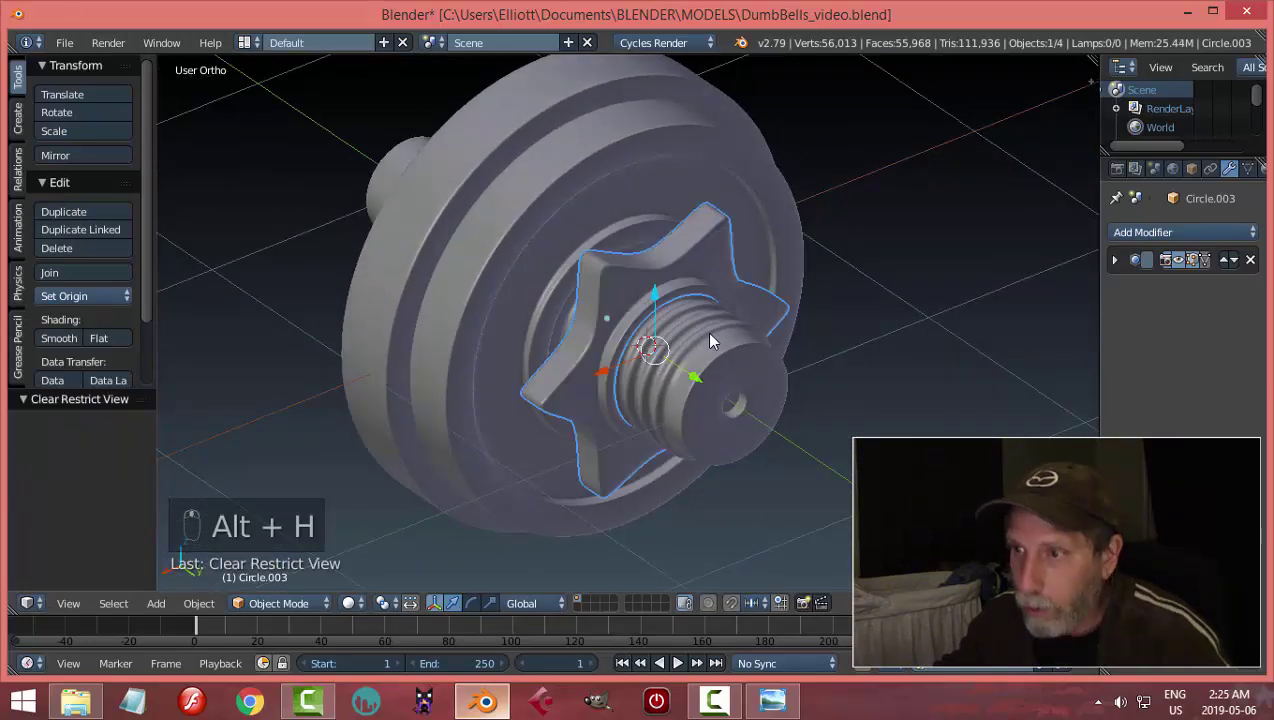
right_click(620, 305)
middle_click_drag(620, 305, 762, 338)
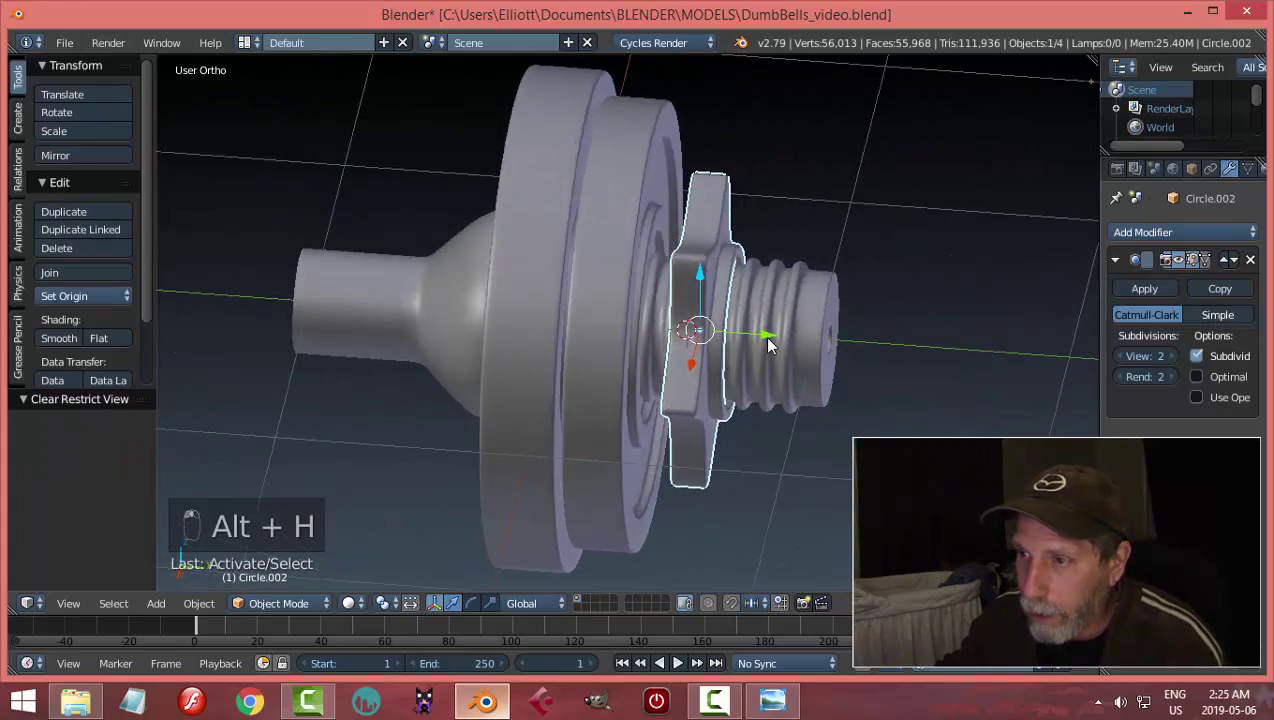
left_click_drag(762, 338, 745, 330)
key("a")
scroll(810, 344, "down", 3)
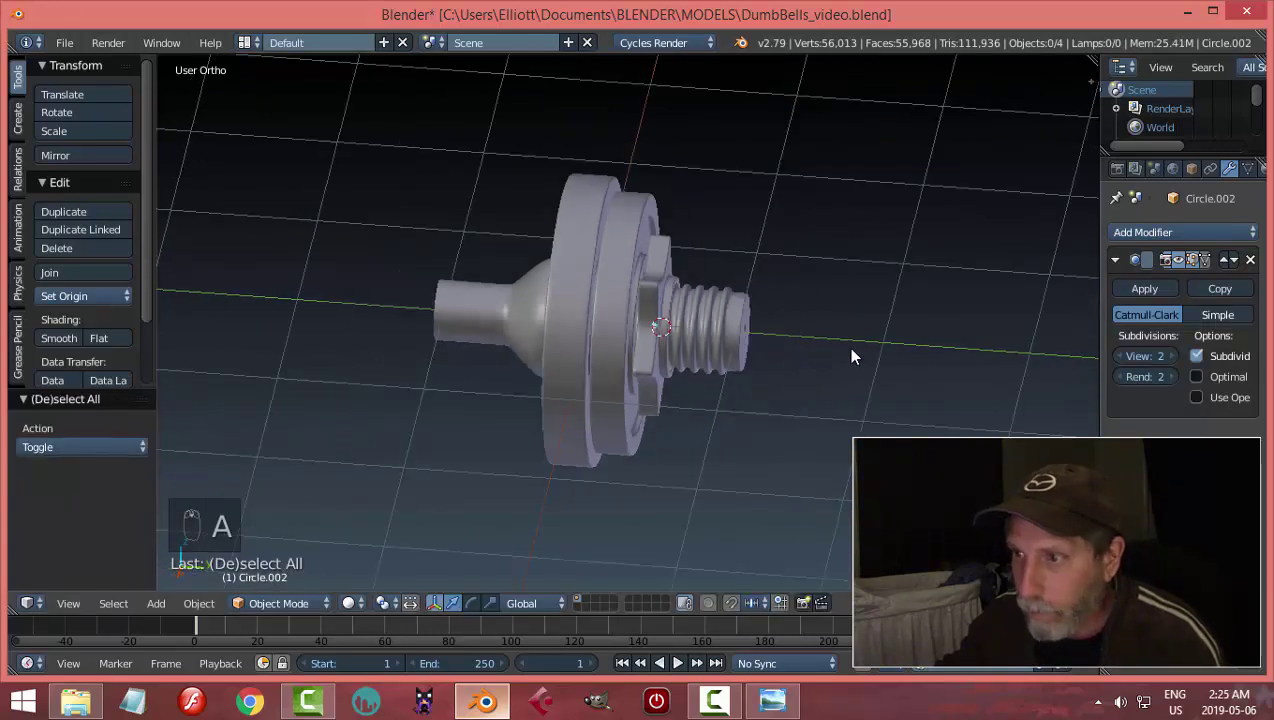
middle_click_drag(847, 346, 768, 344)
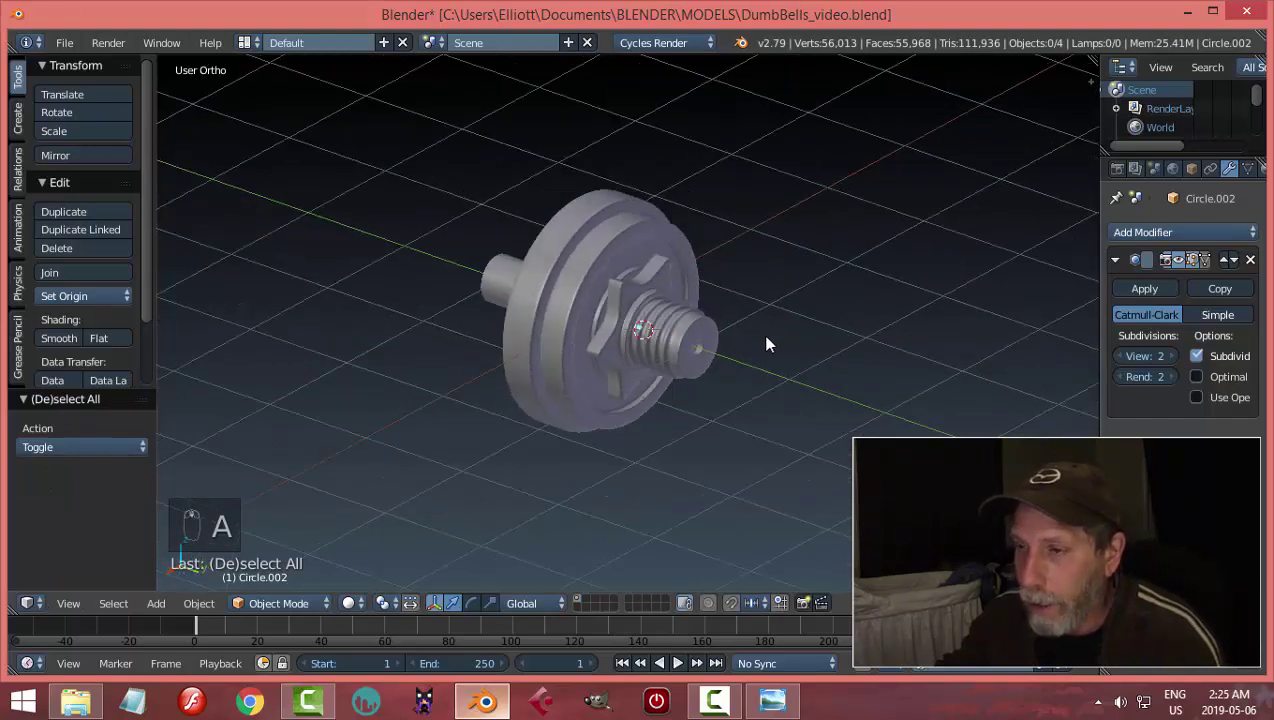
Duplicate the threaded bar half, rotate the copy 180° about Z, and move it -3.148 along Y to face the original
middle_click_drag(537, 302, 844, 396)
right_click(720, 327)
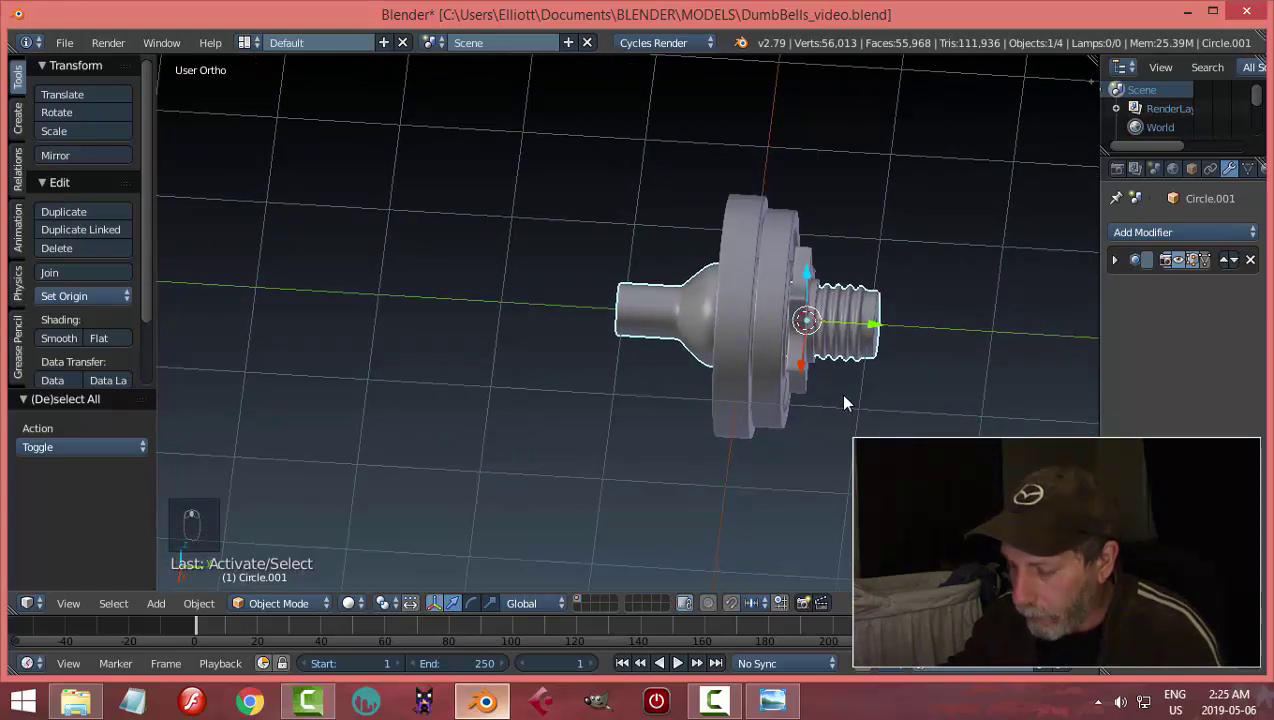
key("KP_3")
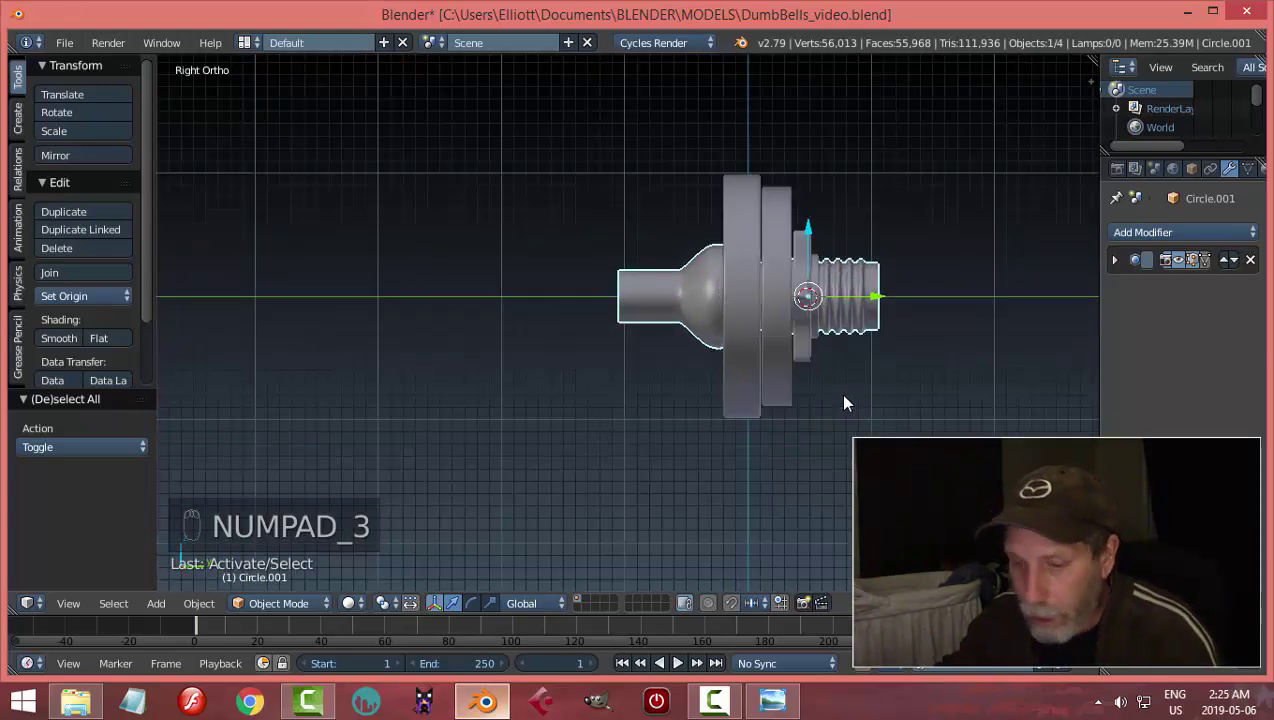
key("shift+d")
key("r")
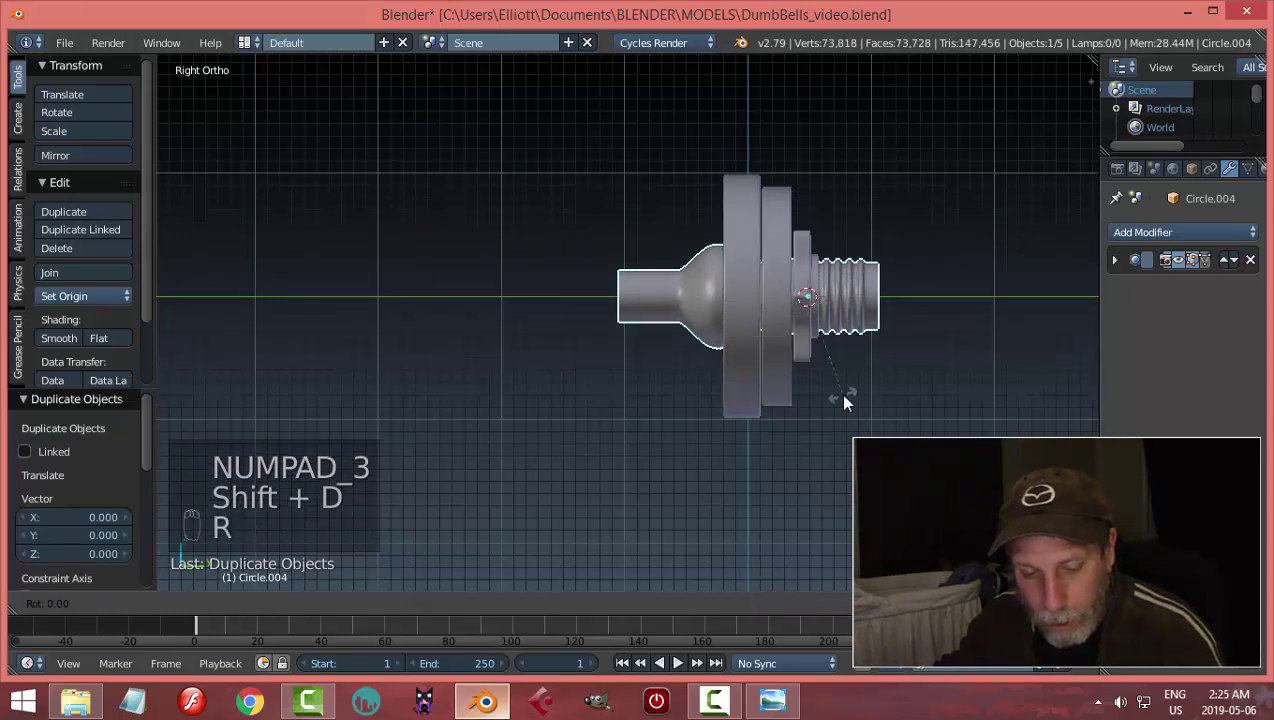
type("180")
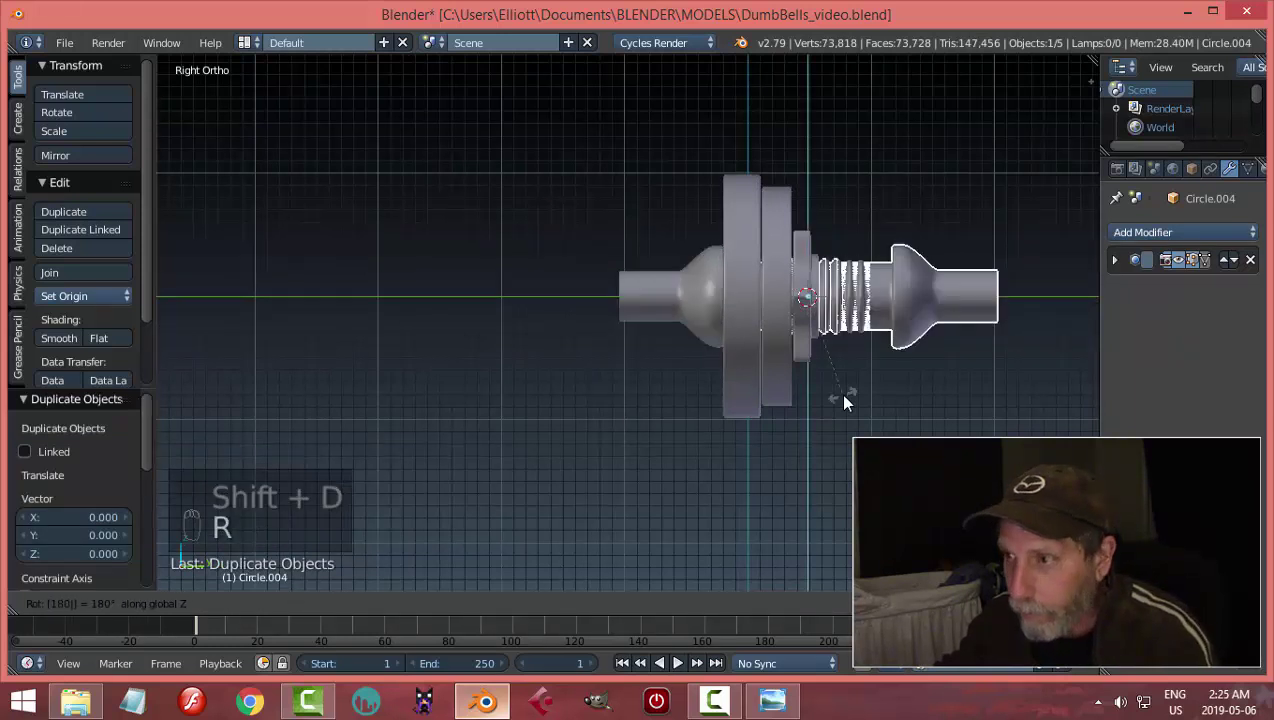
key("Return")
right_click_drag(876, 297, 488, 326)
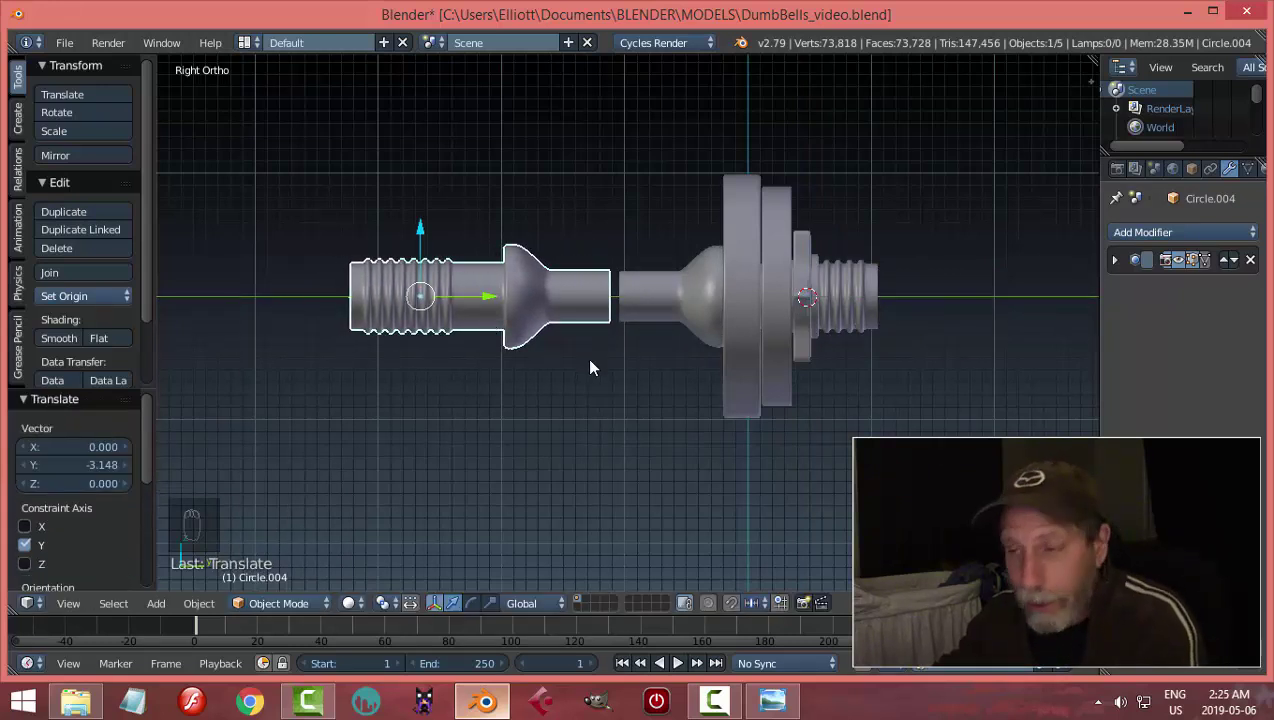
Join the two bar halves into one object and open it in Edit Mode
middle_click_drag(597, 373, 655, 300)
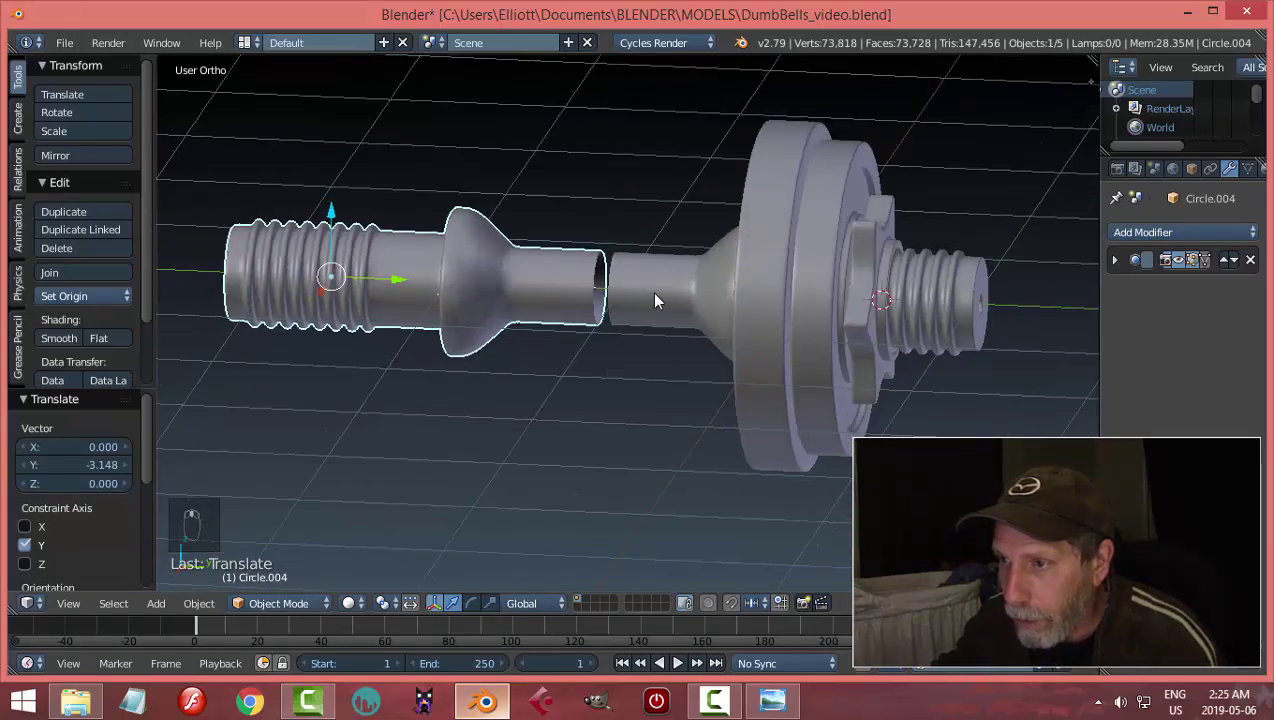
right_click(655, 300, "shift")
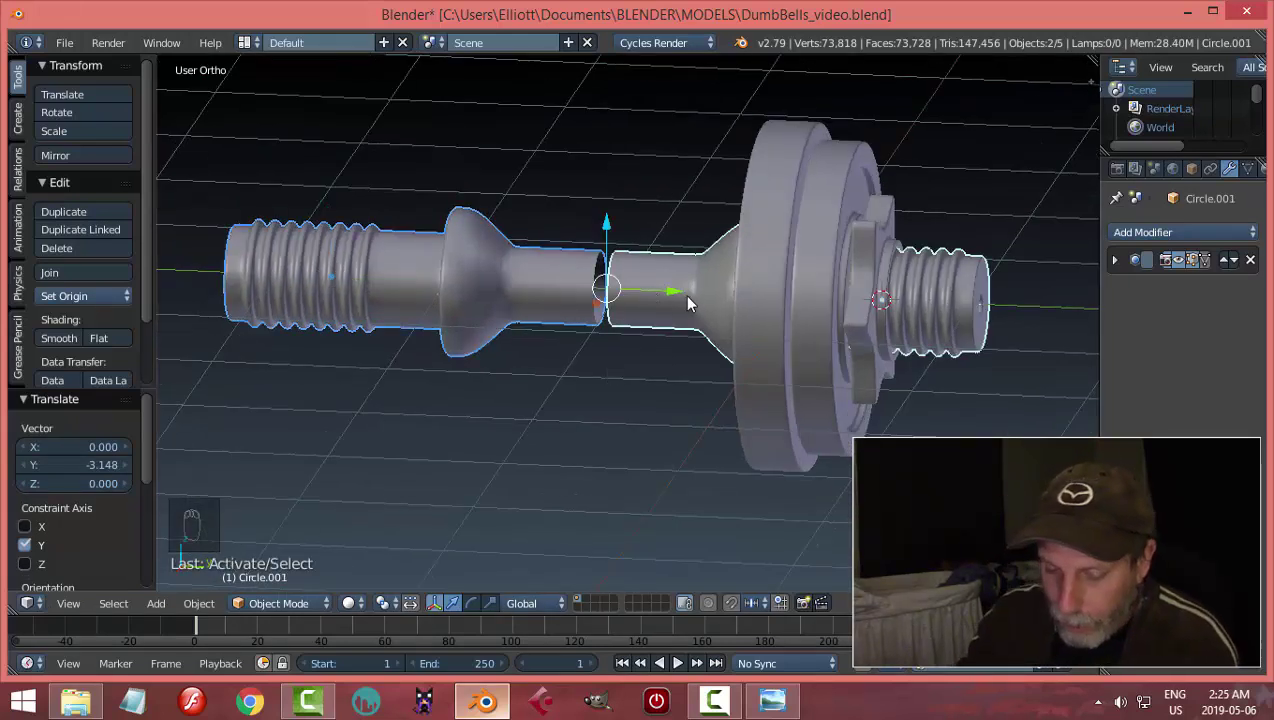
key("ctrl+j")
key("Tab")
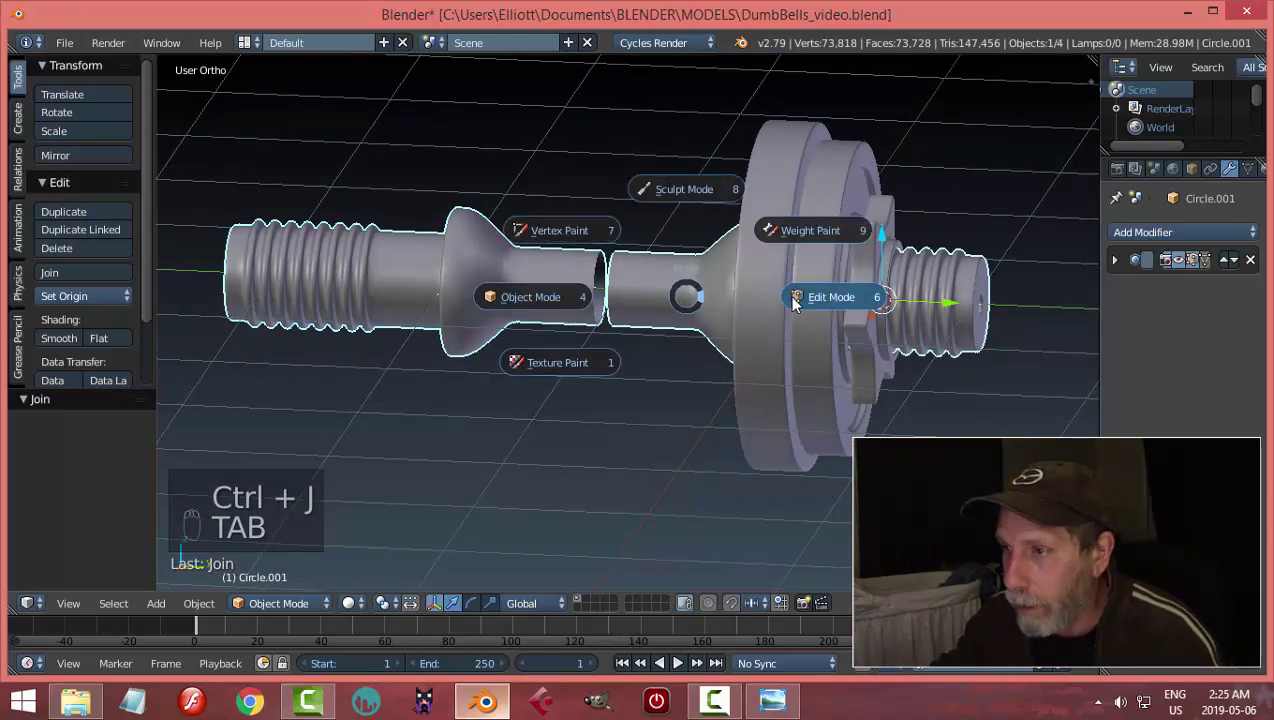
left_click(800, 295)
Bridge the two open edge loops at the facing inner ends of the handle to close the gap
scroll(586, 314, "up", 3)
key("a")
key("a")
key("ctrl+Tab")
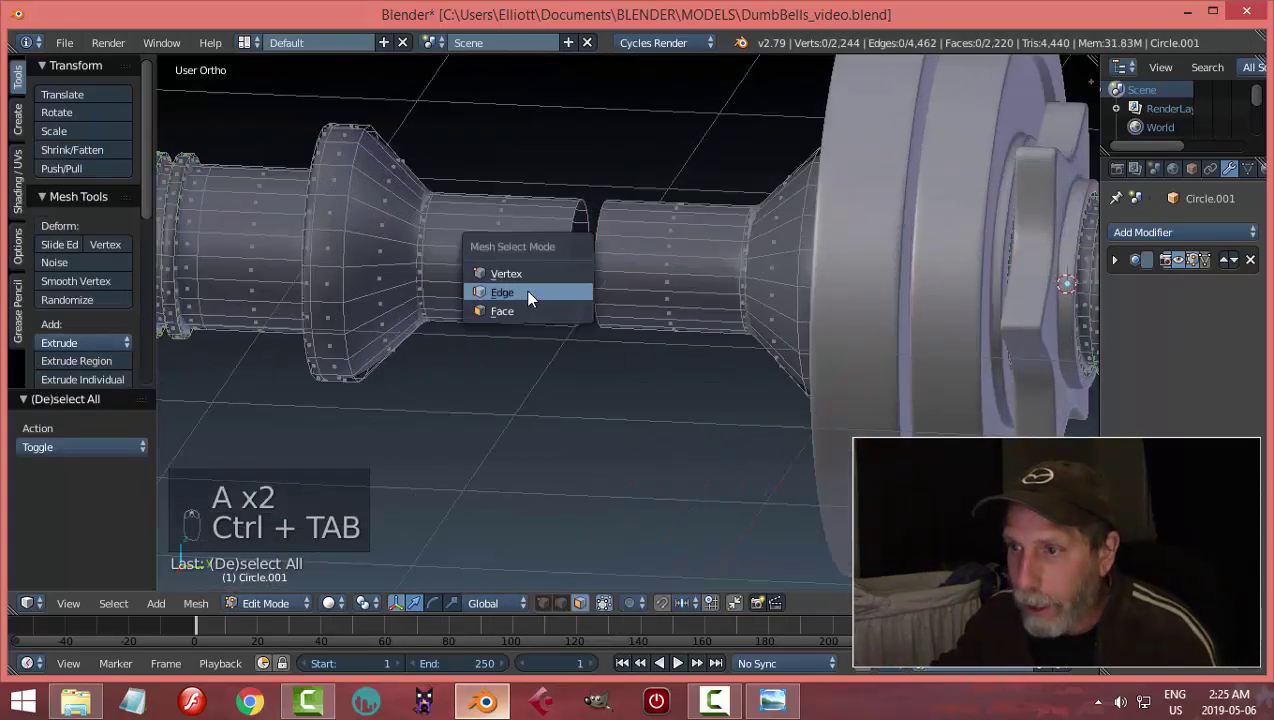
left_click(525, 289)
right_click(572, 230, "alt")
scroll(637, 287, "up", 3)
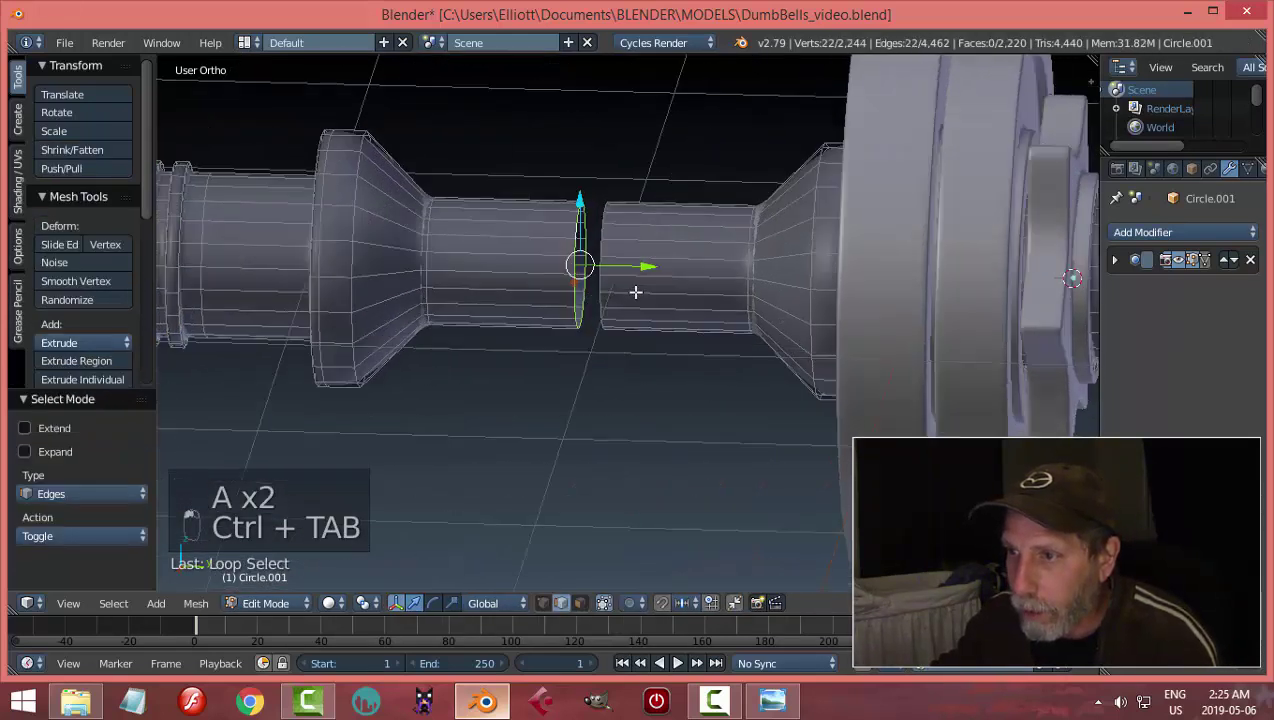
middle_click_drag(637, 287, 596, 212)
right_click(597, 209, "alt+shift")
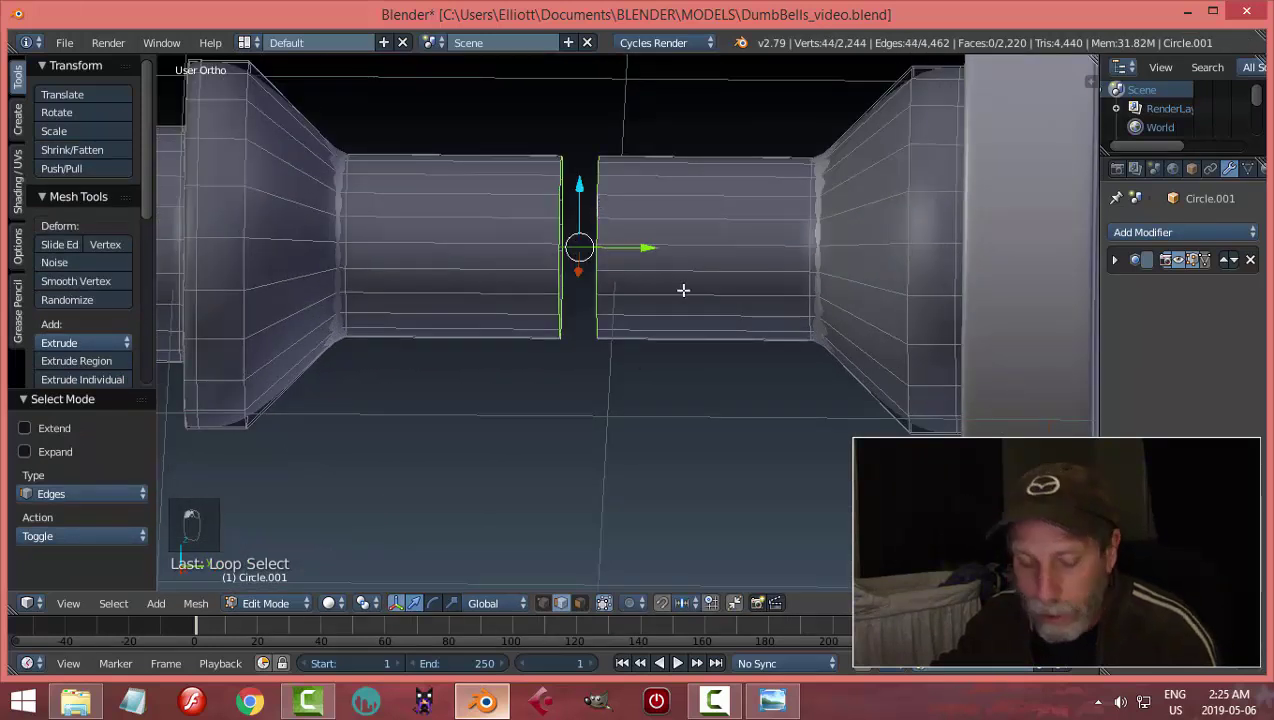
key("ctrl+e")
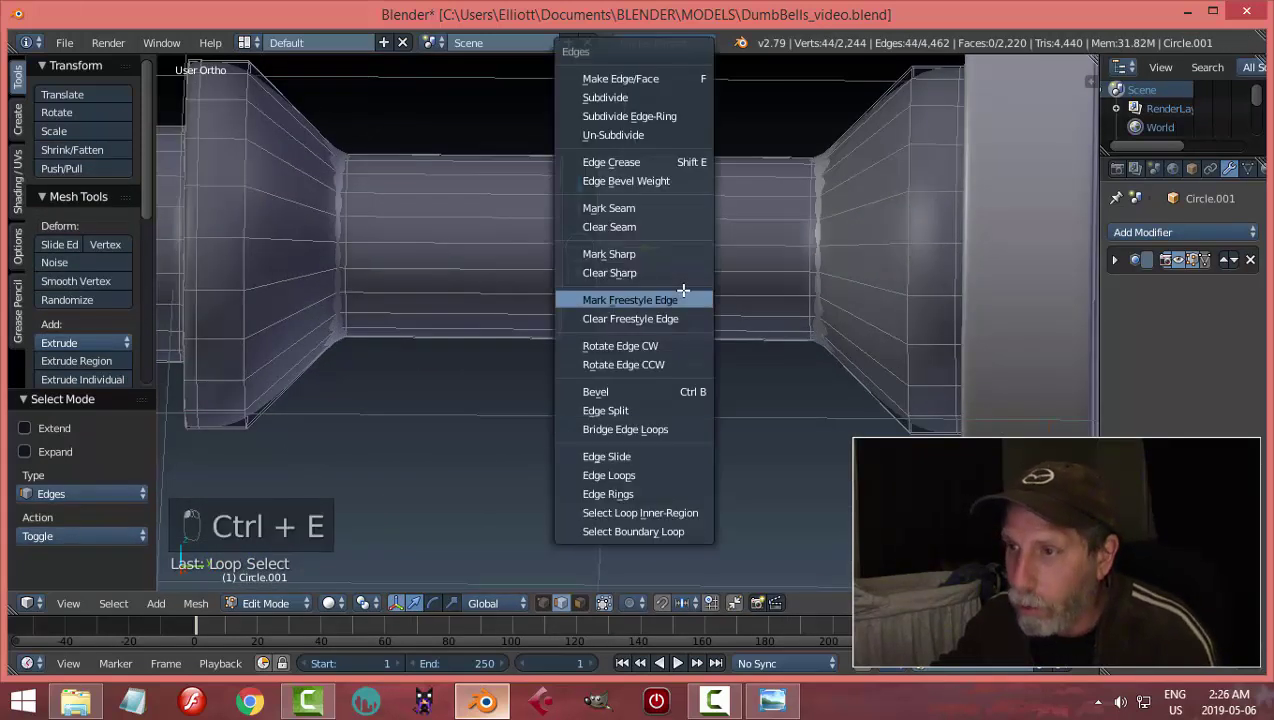
left_click(649, 422)
key("a")
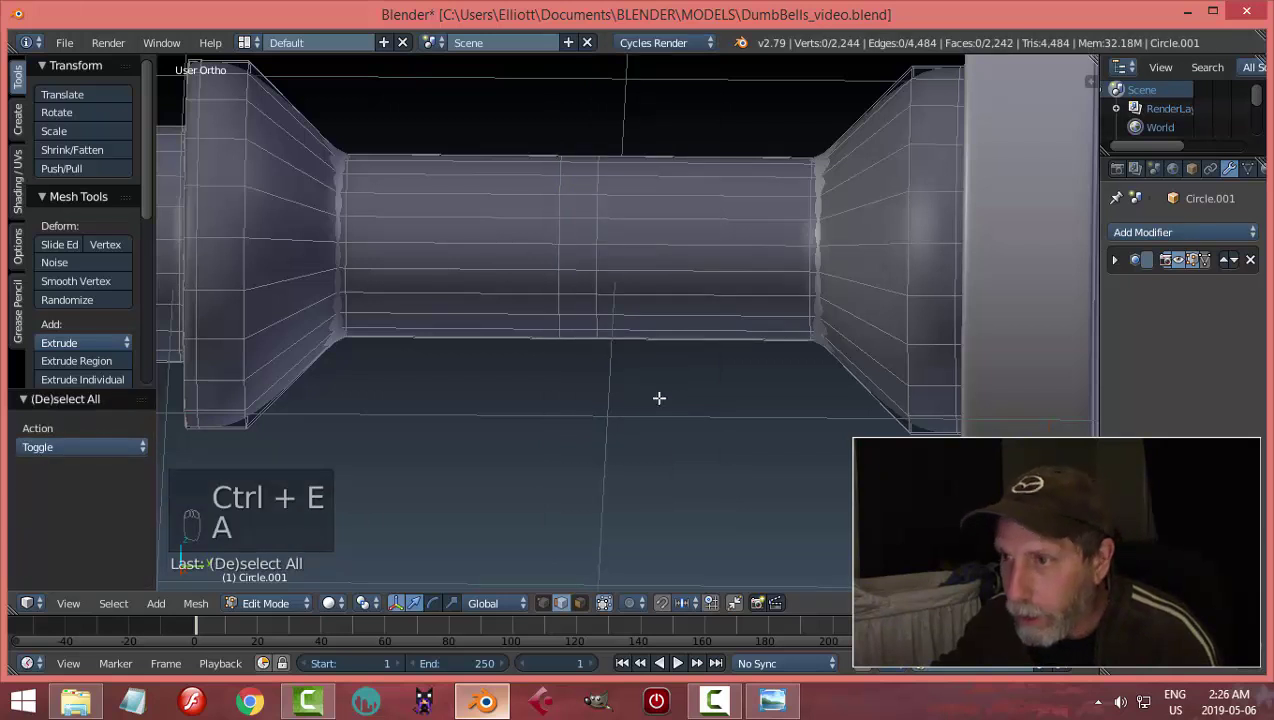
Spread the two middle edge loops of the handle apart by scaling them 9.736 along Y
right_click(560, 234, "alt")
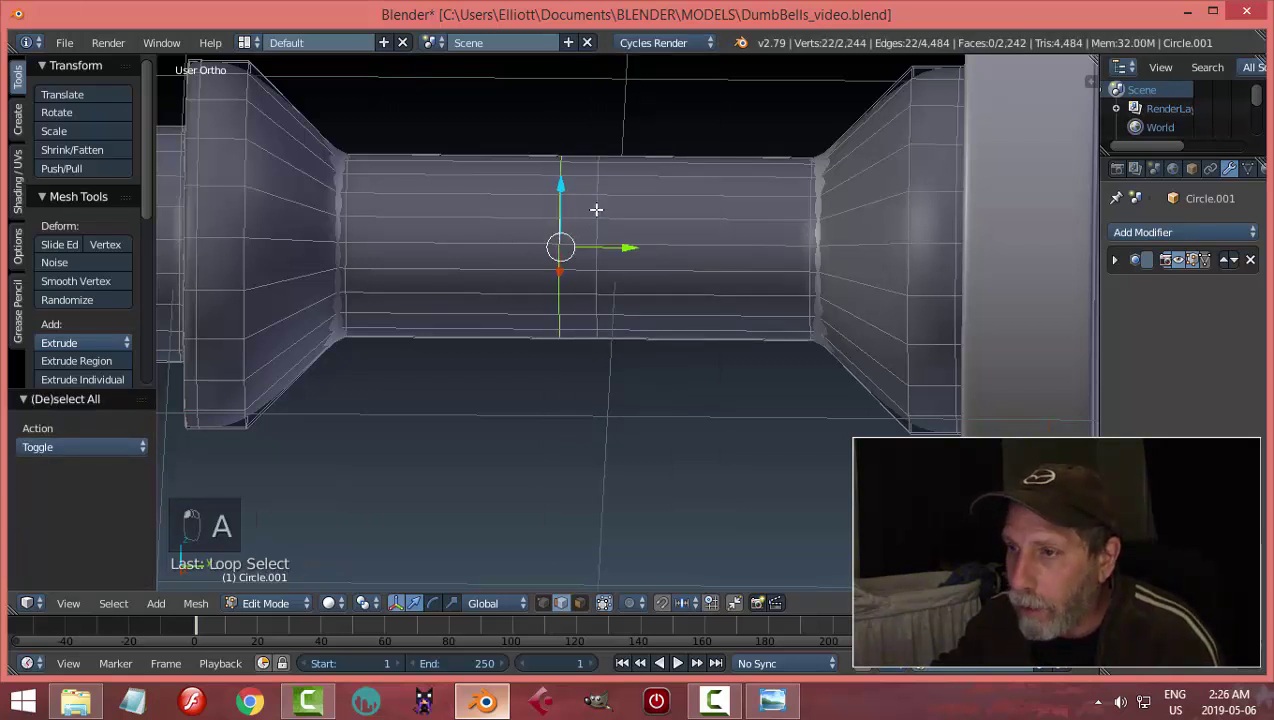
scroll(662, 358, "down", 2)
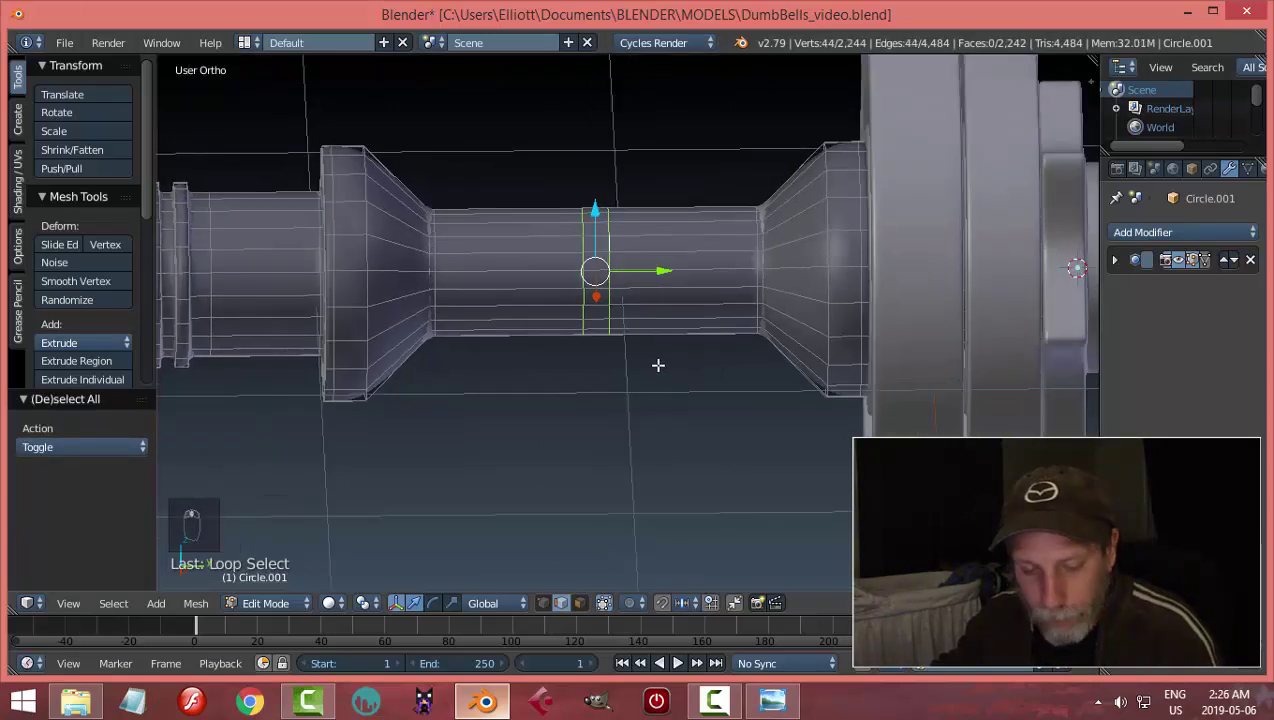
key("s")
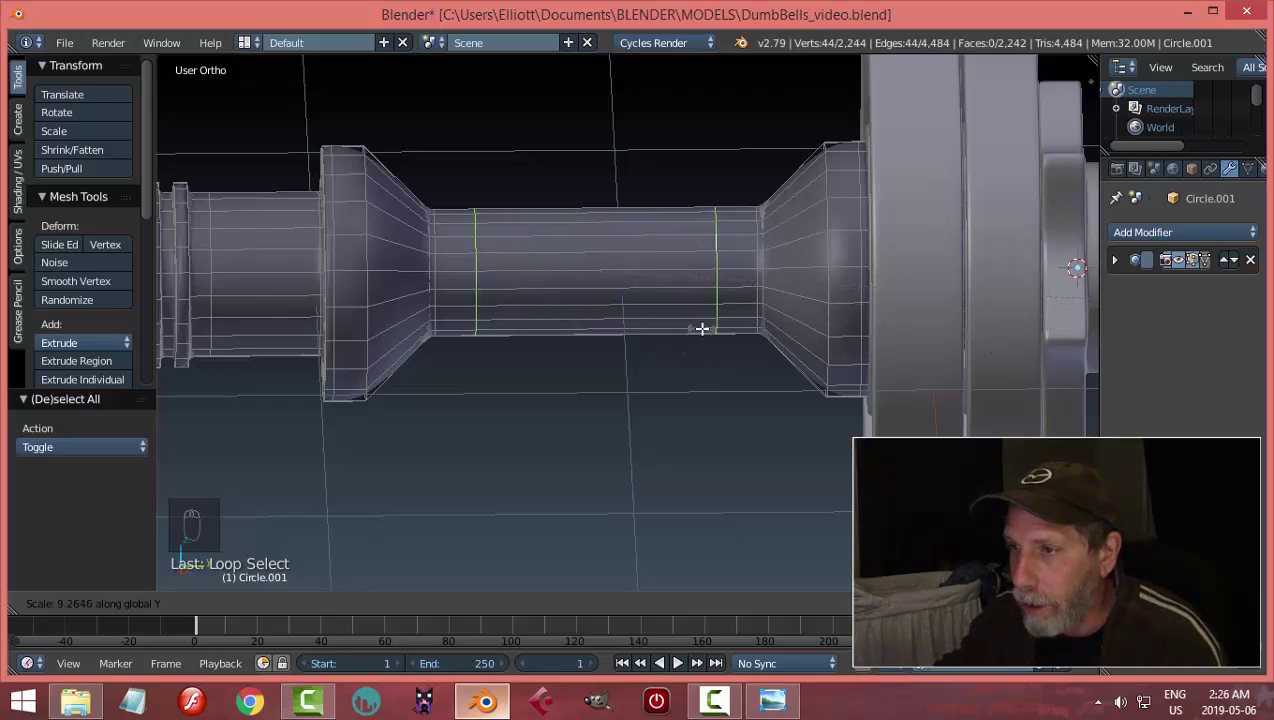
left_click(755, 326)
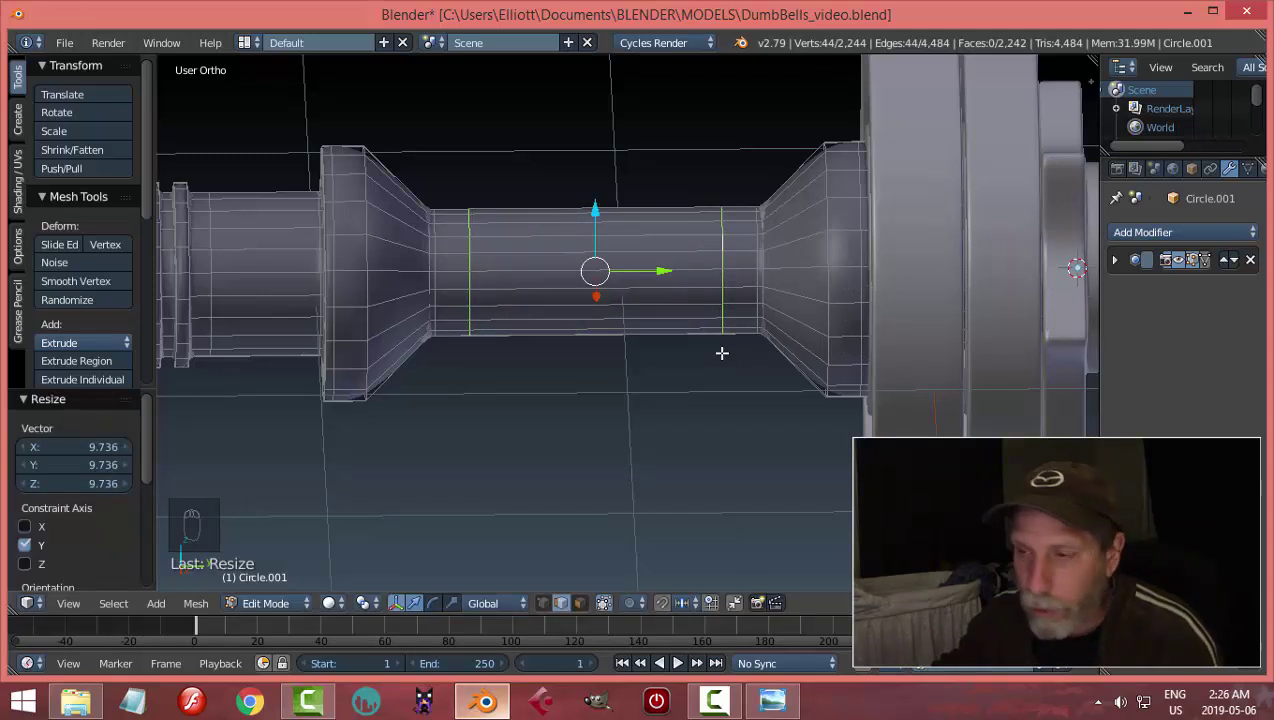
key("a")
Select the long central face loop around the handle using face selection
middle_click_drag(722, 353, 680, 351)
key("ctrl+Tab")
left_click(628, 360)
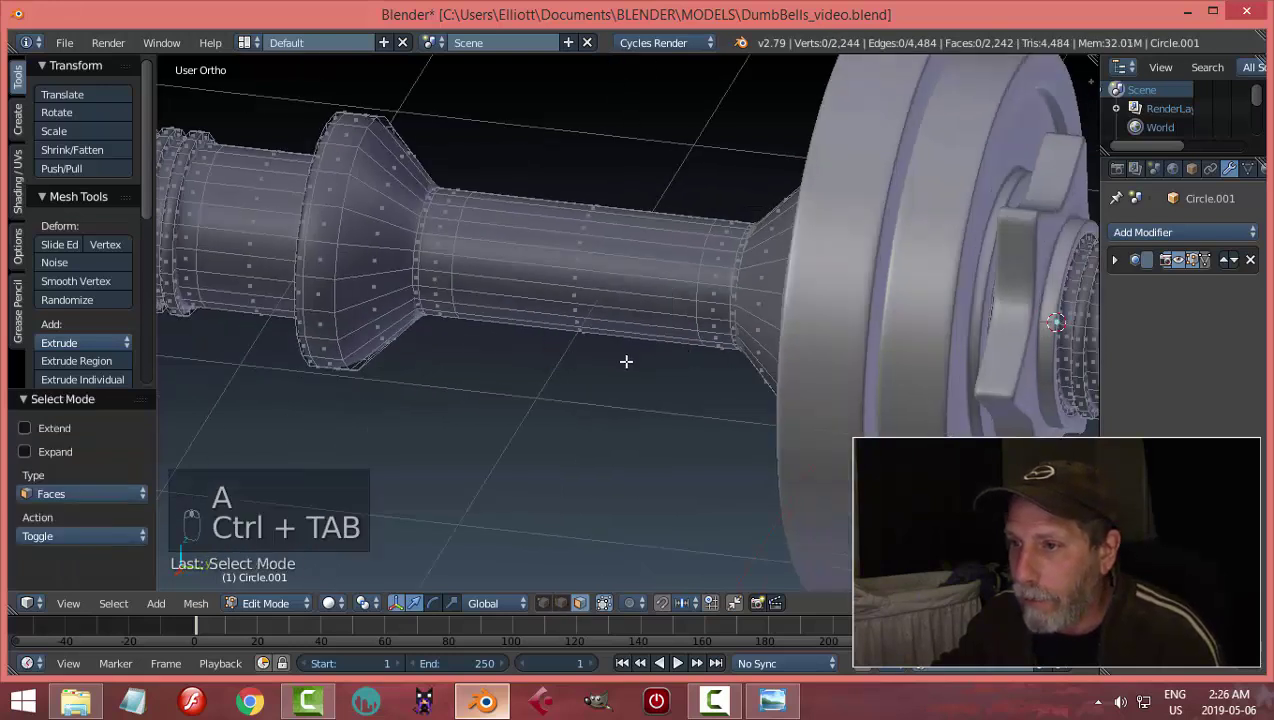
scroll(575, 323, "up", 2)
right_click(555, 216, "alt")
scroll(558, 360, "down", 2)
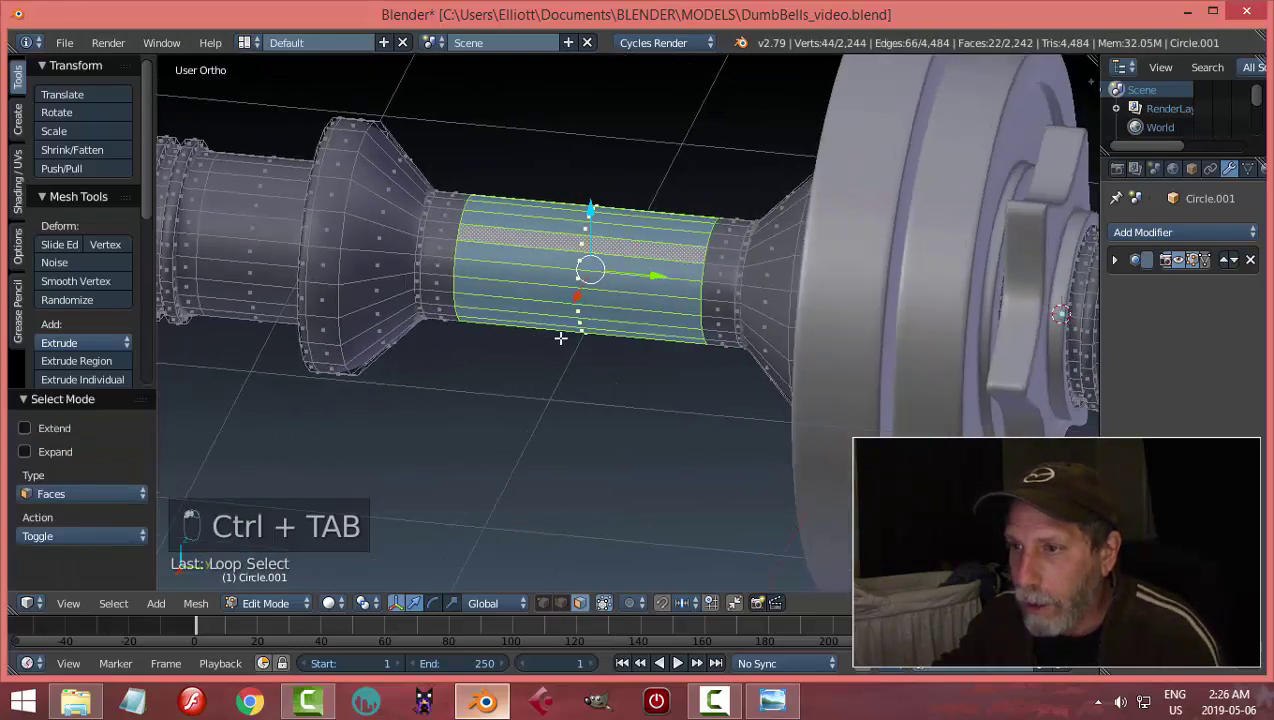
scroll(560, 364, "up", 2)
middle_click_drag(549, 382, 576, 368)
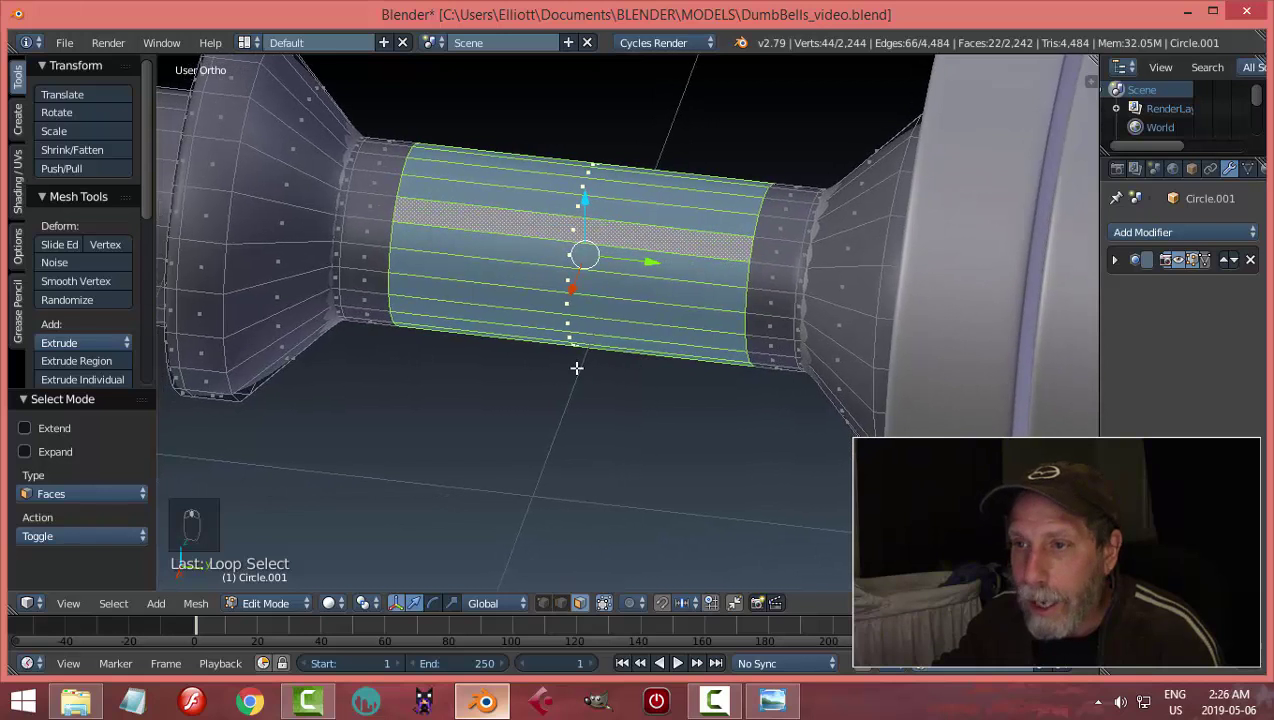
Extrude the selected central handle faces in place and shrink them inward along their normals by about 0.018
key("e")
right_click(645, 392)
key("alt+s")
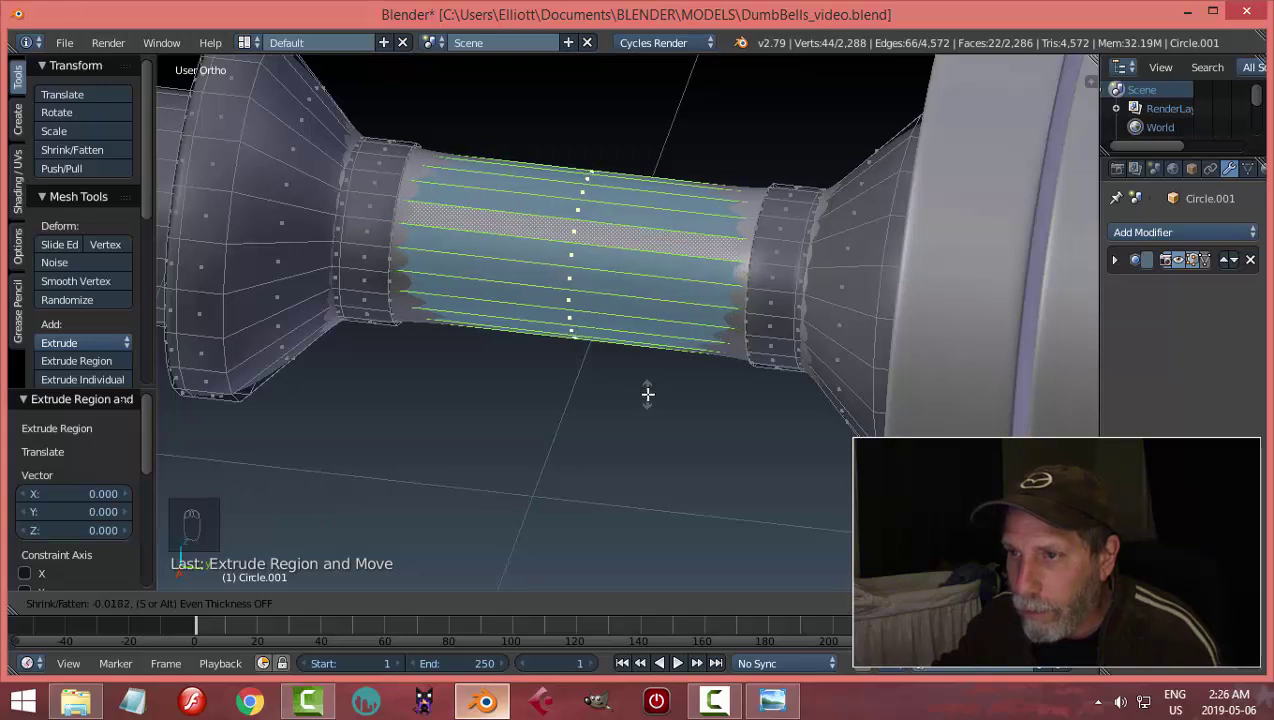
left_click(647, 394)
Add two loop cuts around the recessed grip and spread them toward its ends by scaling 2.940 along Y
middle_click_drag(515, 358, 596, 320)
key("ctrl+r")
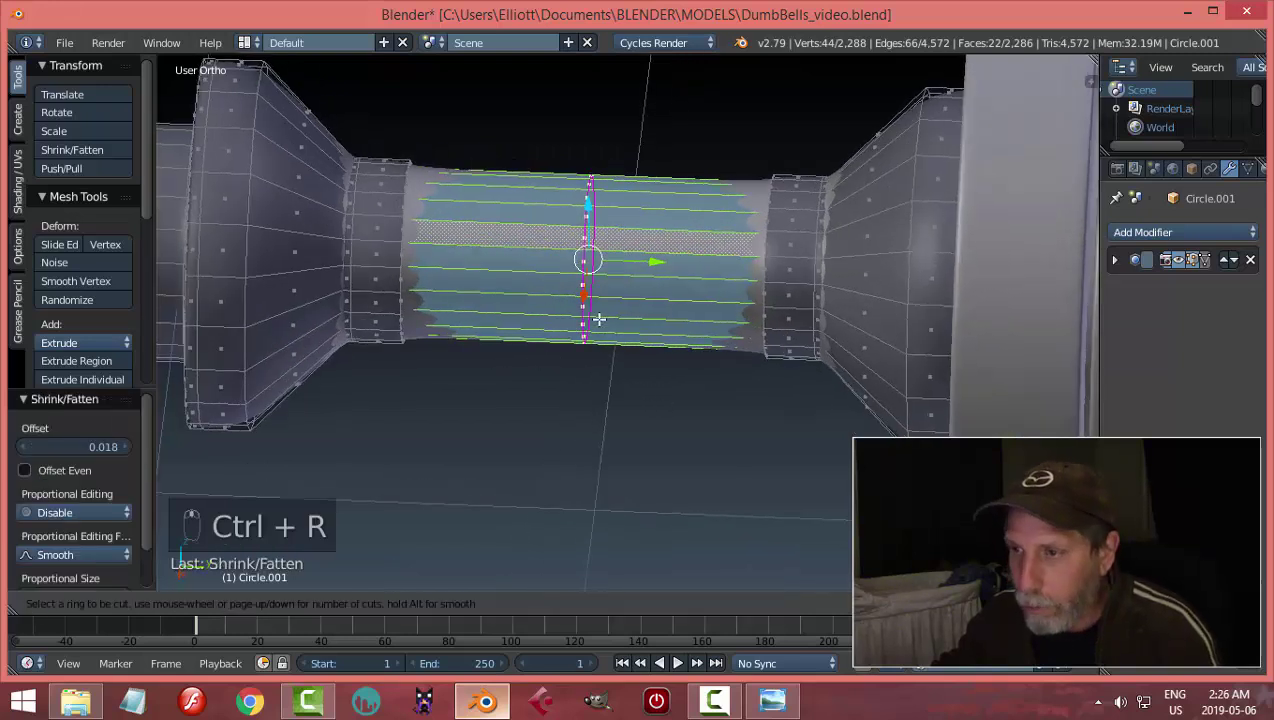
scroll(596, 318, "up", 1)
left_click(595, 318)
right_click(595, 318)
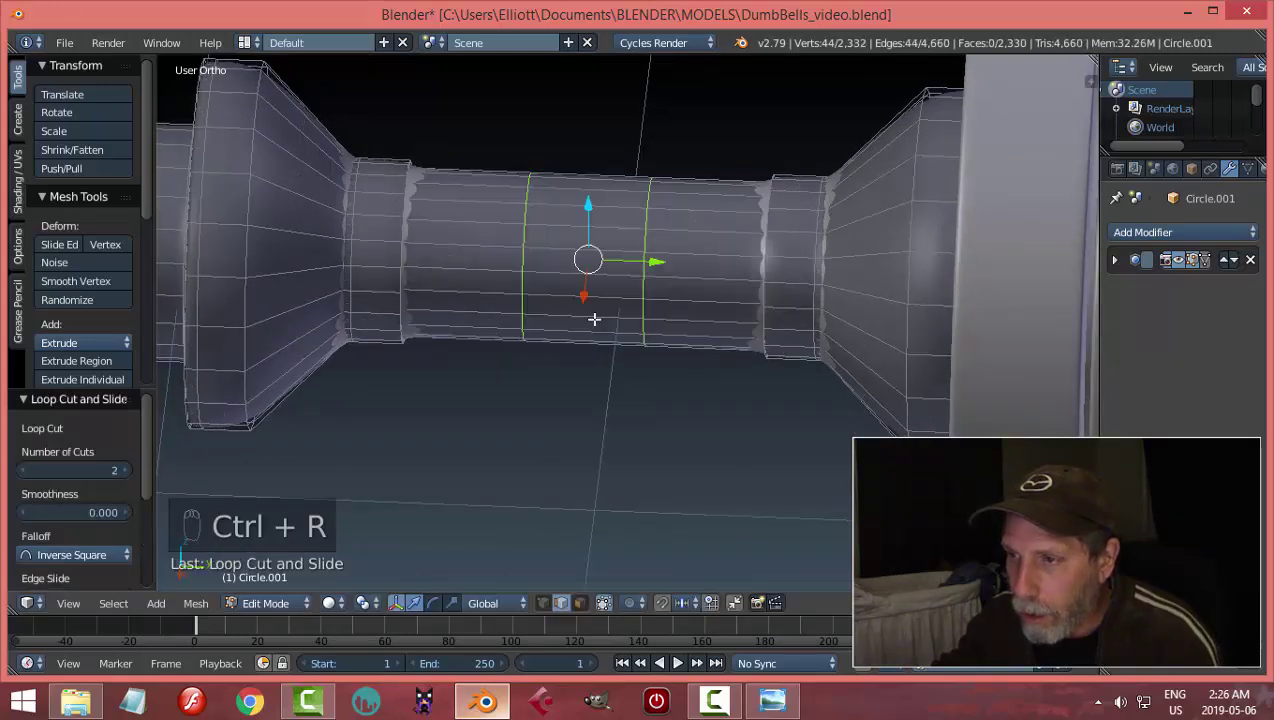
key("s")
key("y")
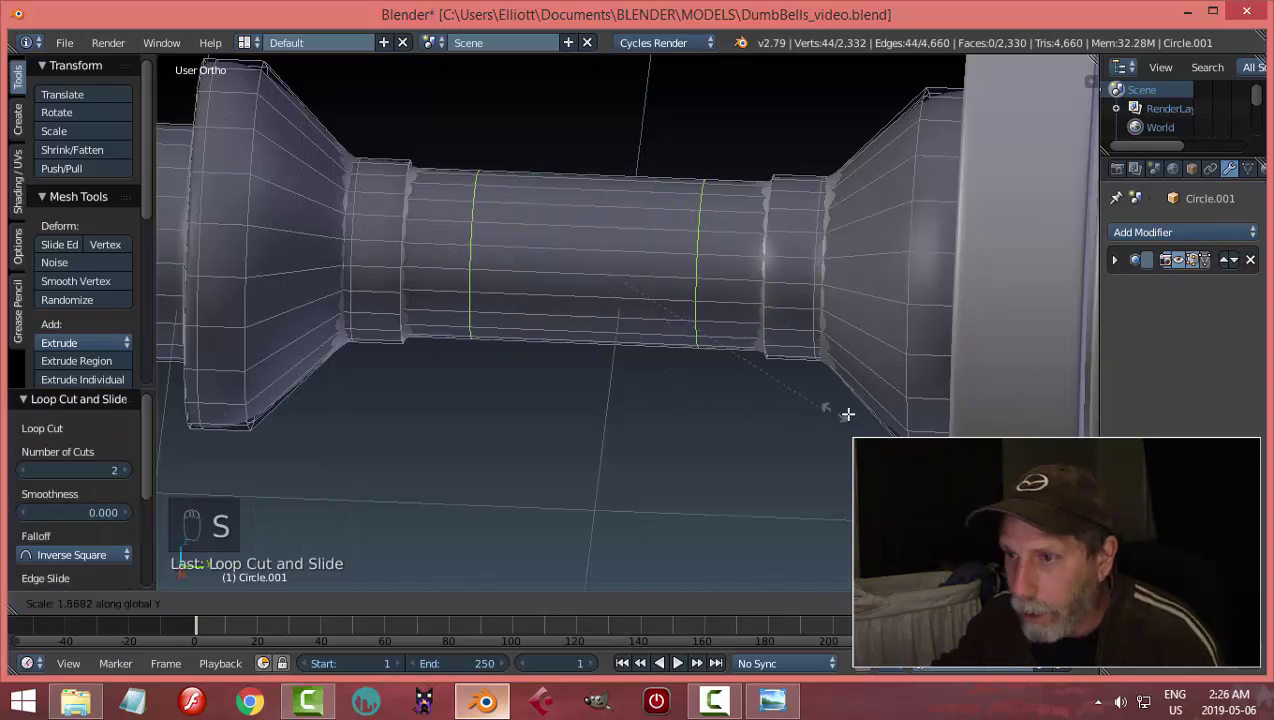
left_click(1007, 413)
Add one edge loop to each collar beside the grip, slid close to its inner rim, and clear the selection
key("ctrl+r")
left_click(796, 230)
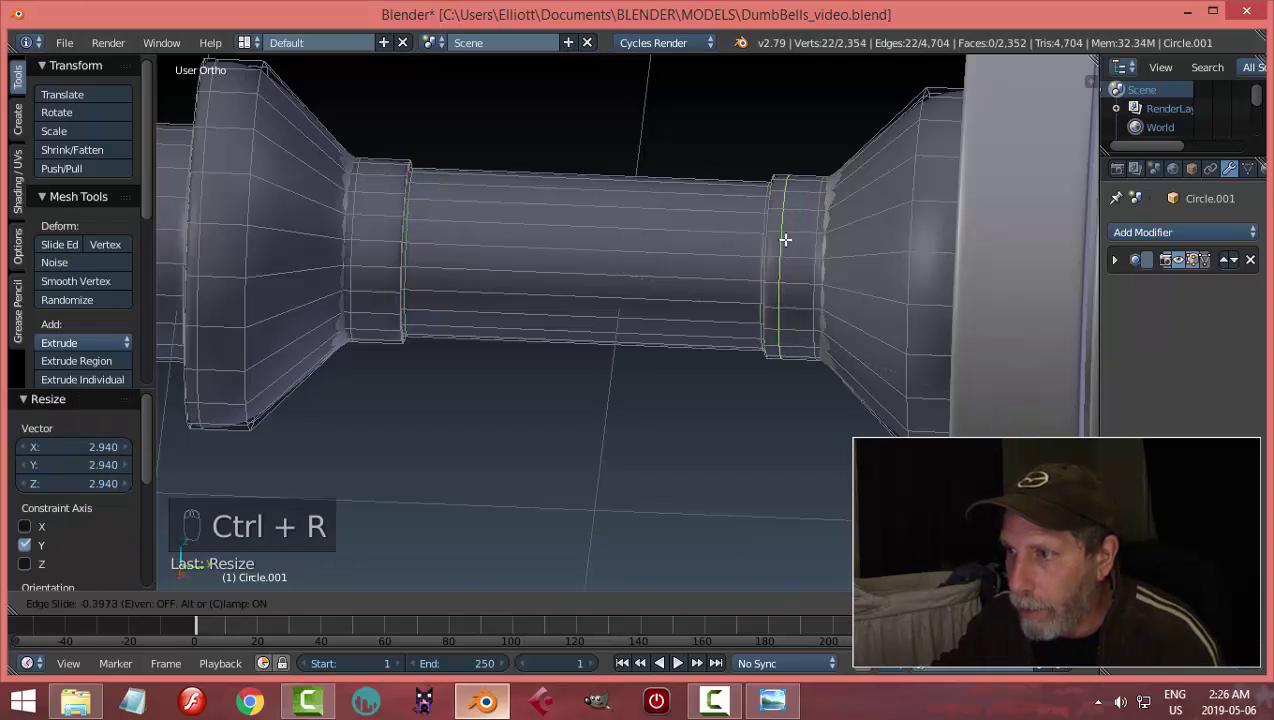
left_click(776, 253)
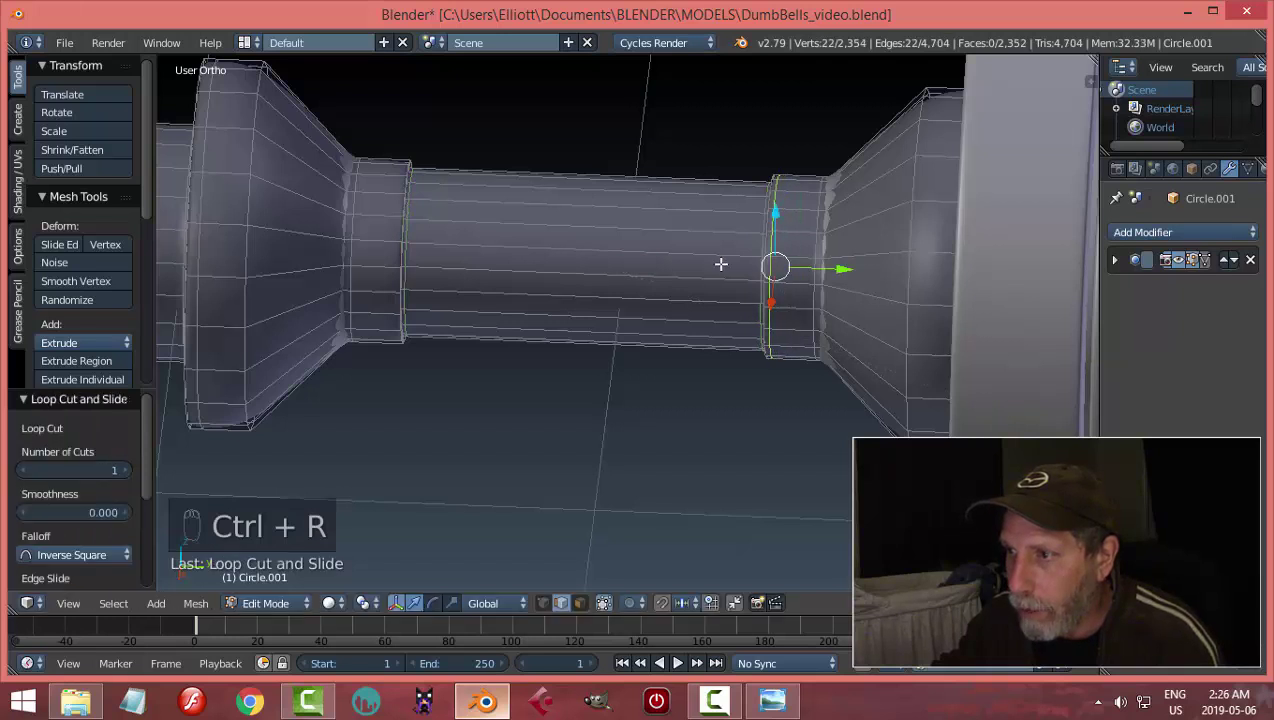
key("ctrl+r")
left_click(382, 215)
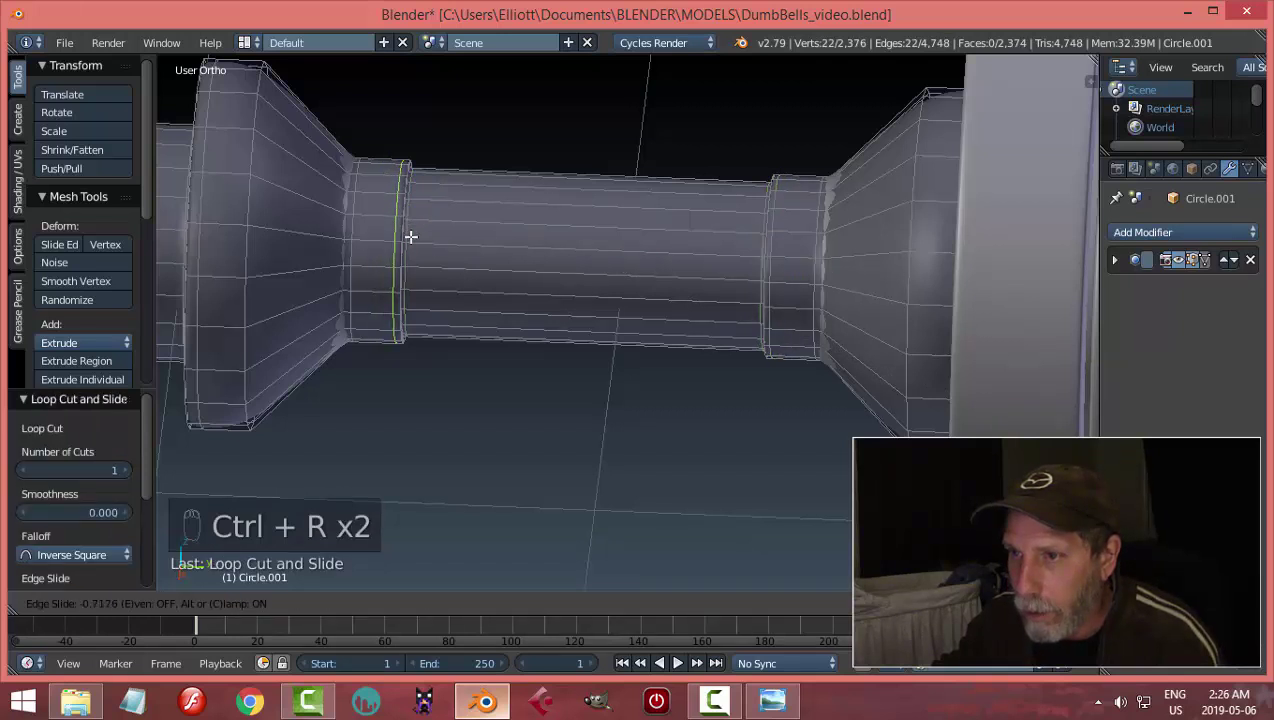
left_click(411, 240)
key("a")
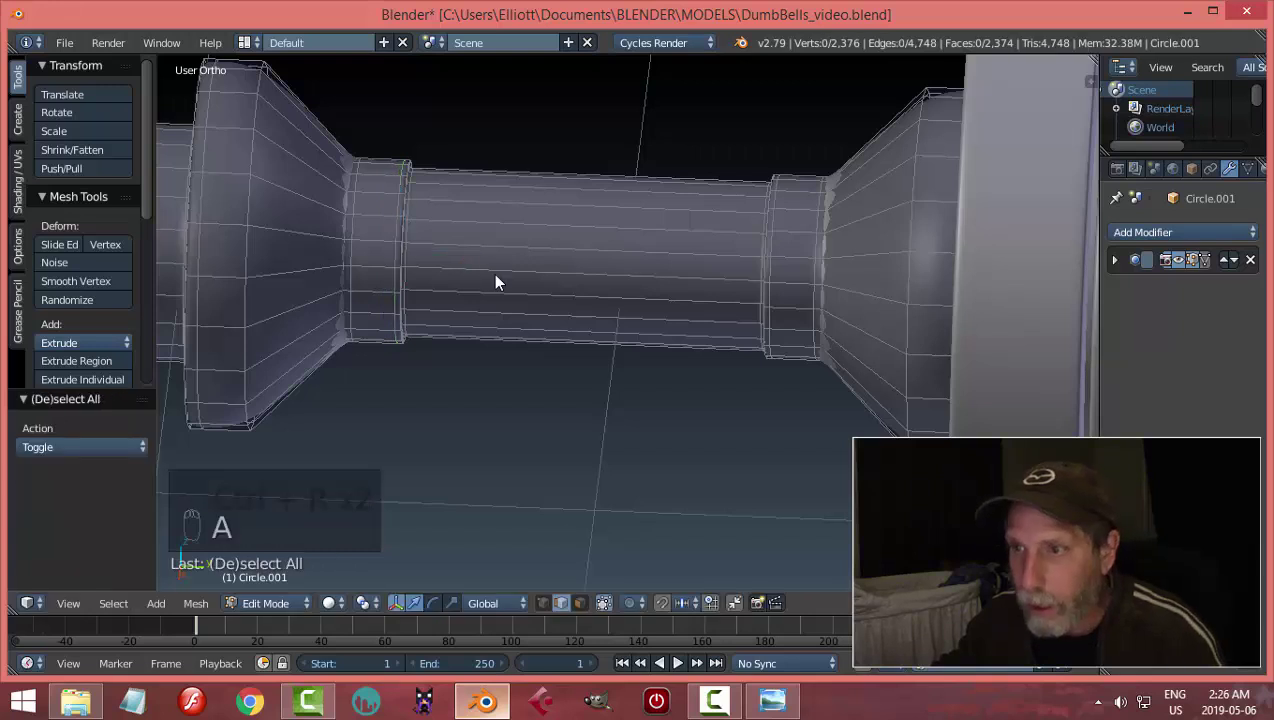
Return the bar to Object Mode and deselect it to check the smoothed handle
key("Tab")
left_click(389, 283)
middle_click_drag(549, 307, 514, 256)
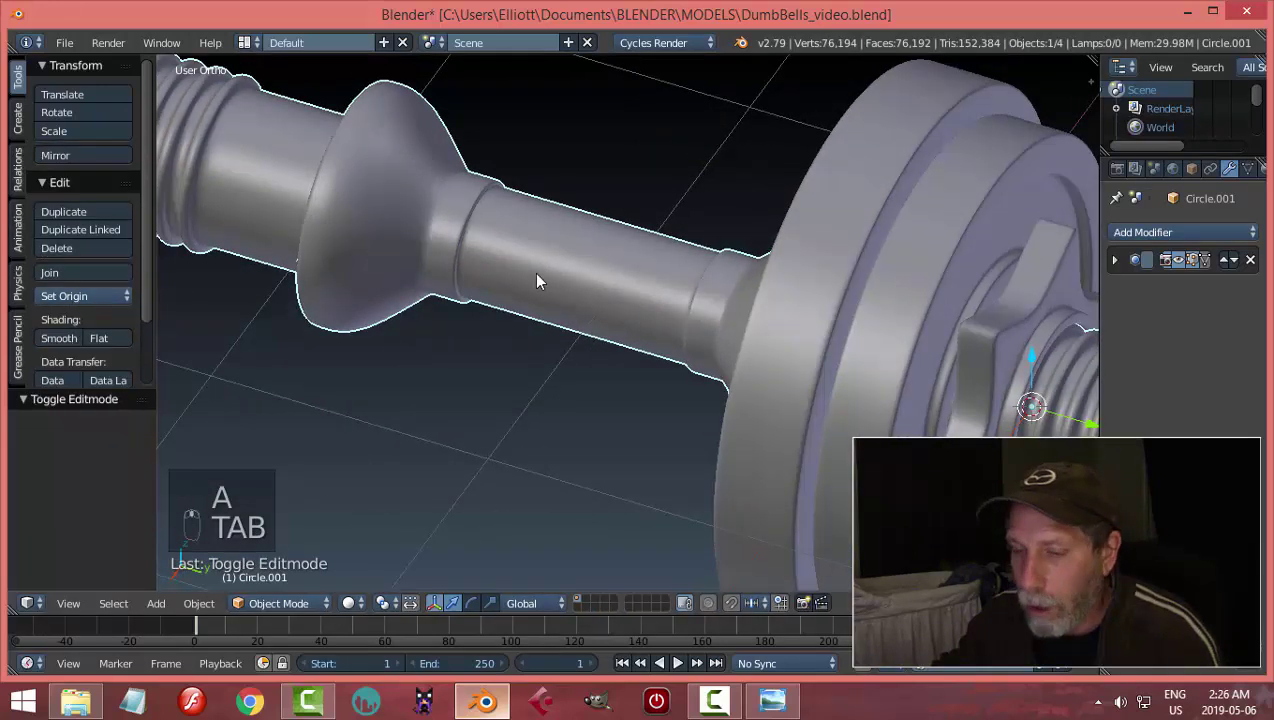
key("a")
scroll(514, 300, "down", 5)
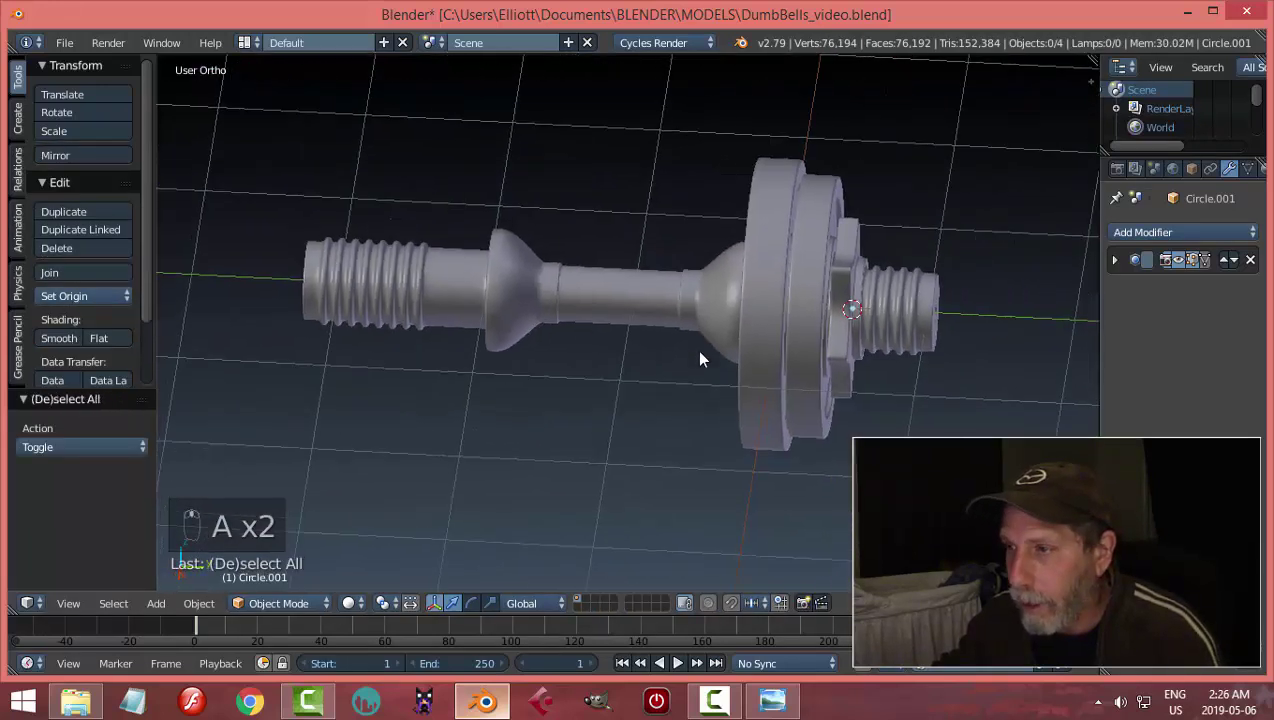
Duplicate the star nut and both weight plates in place and rotate the copies 180° about Z
middle_click_drag(700, 360, 801, 311)
right_click(833, 290)
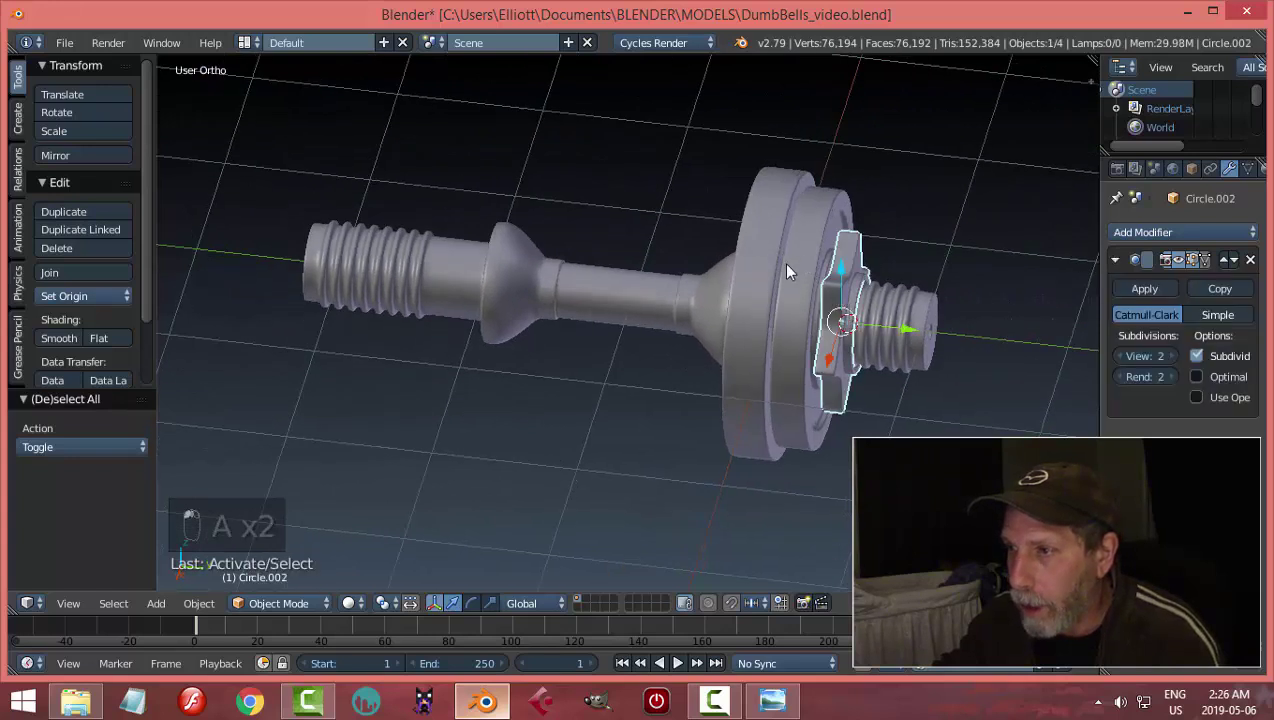
right_click(786, 270, "shift")
right_click(764, 252, "shift")
middle_click_drag(764, 252, 671, 352)
key("shift+d")
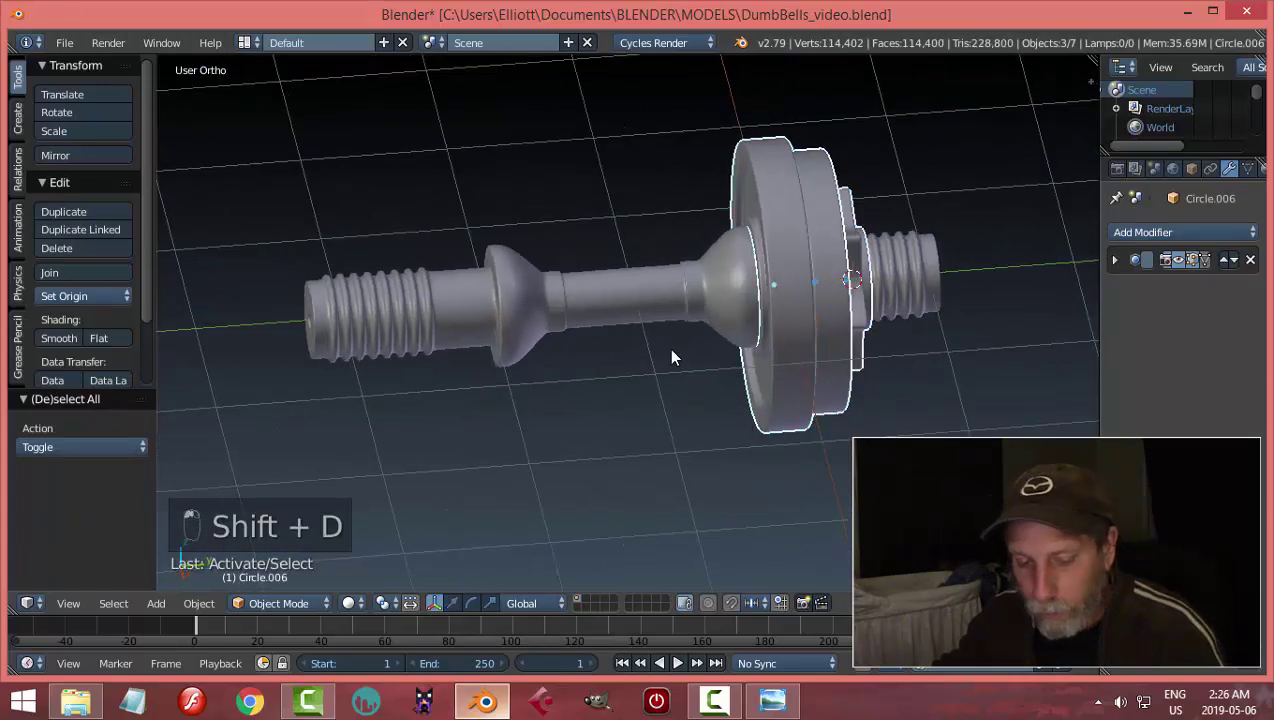
type("rz18")
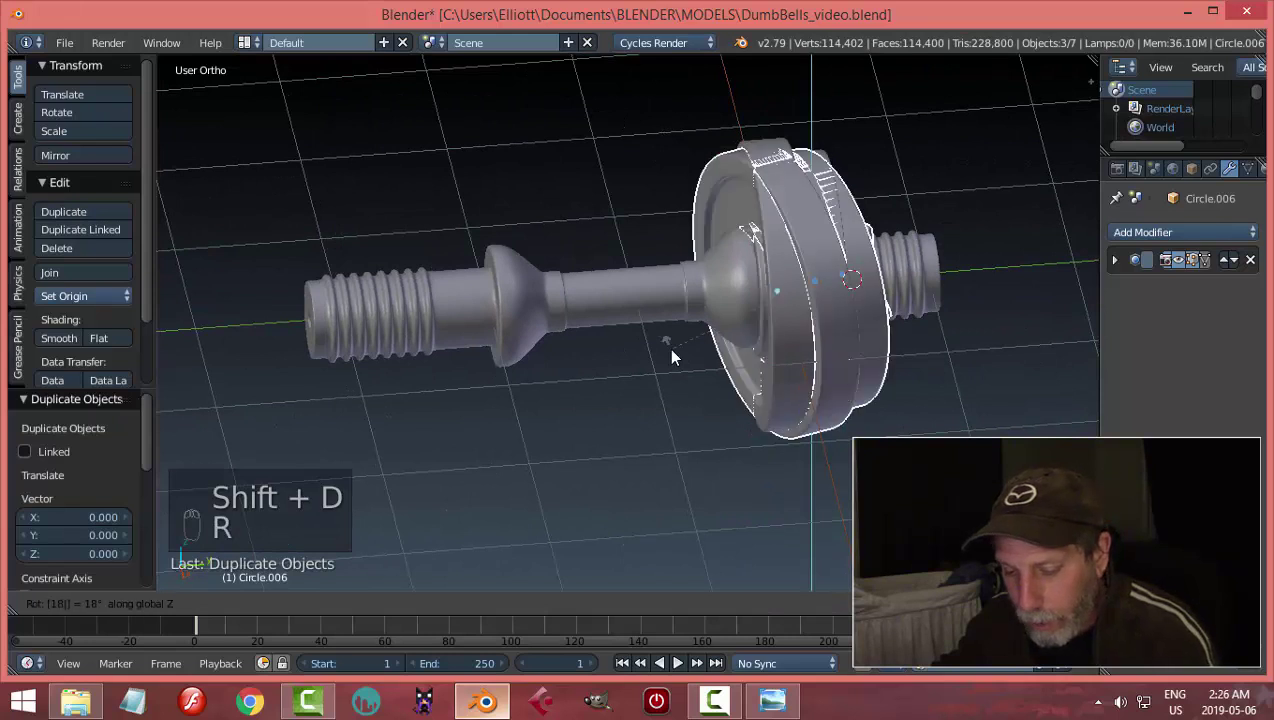
type("0")
key("Return")
Move the copied plates and nut about -2.577 along Y onto the bar's empty end, then nudge them -0.006
key("g")
key("y")
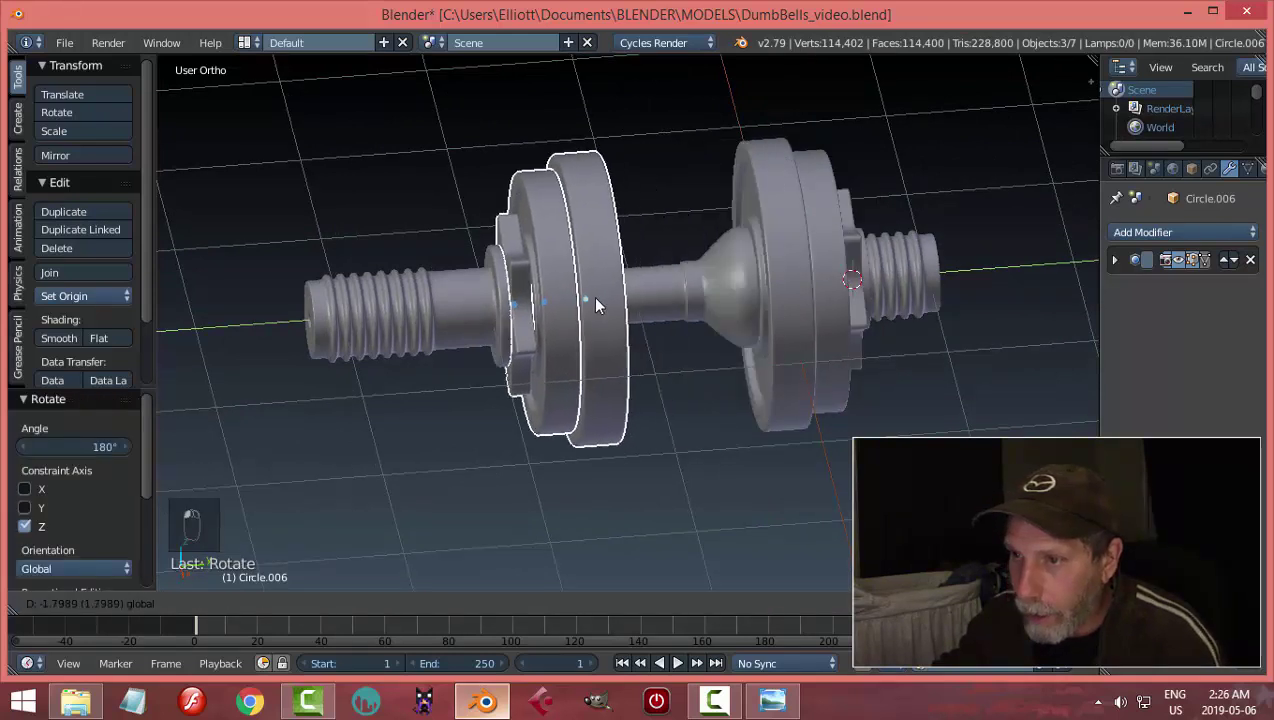
left_click(505, 306)
middle_click_drag(627, 331, 542, 295)
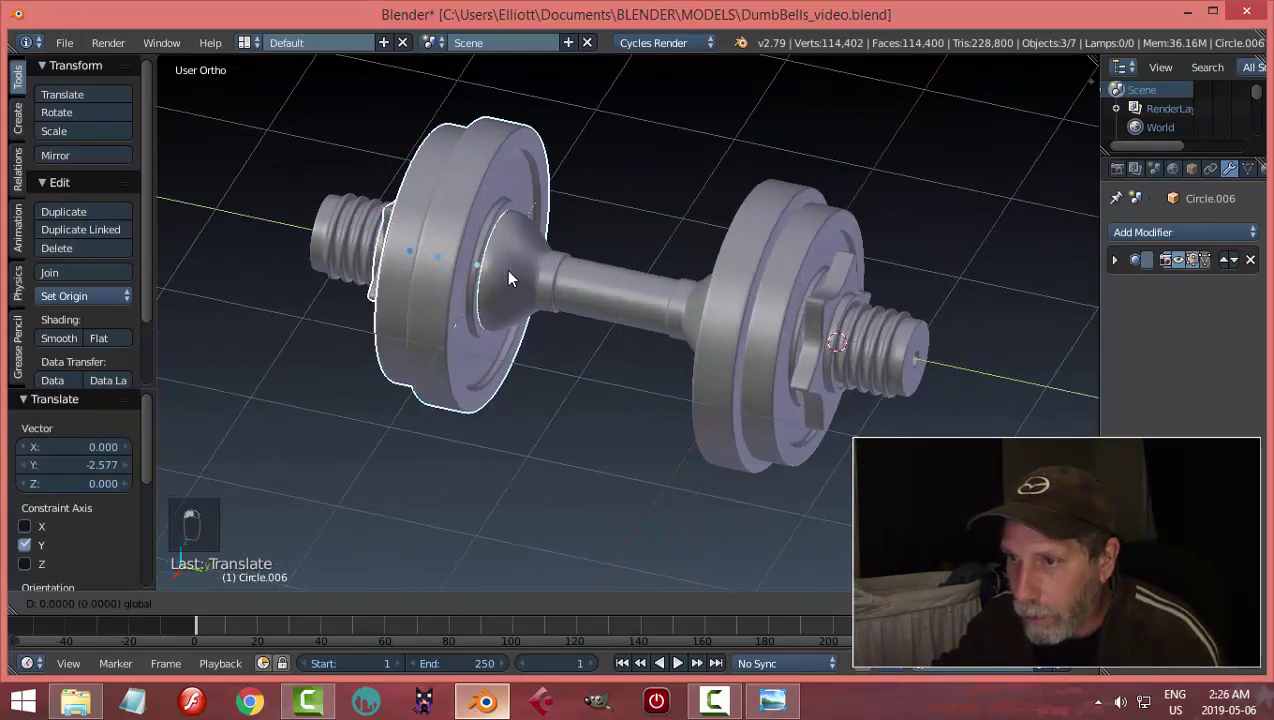
left_click(506, 270)
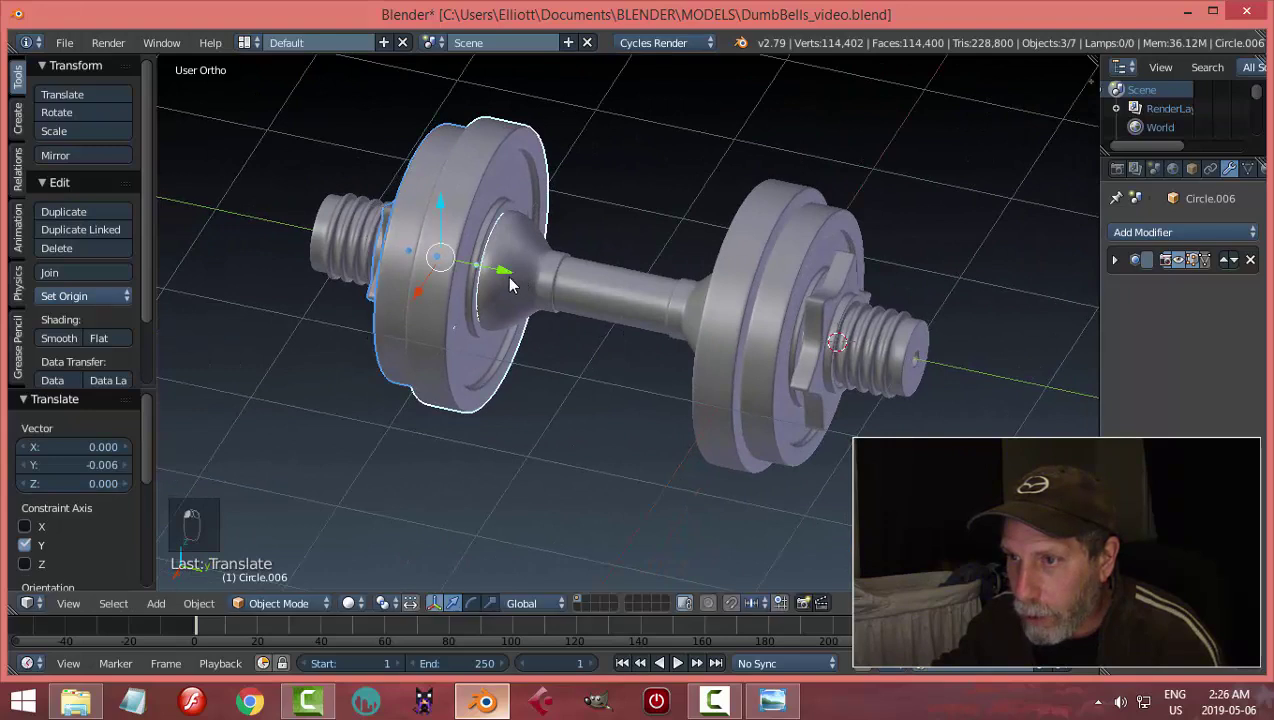
Deselect everything and save the dumbbell file over the existing one
key("a")
scroll(510, 345, "down", 2)
middle_click_drag(500, 358, 830, 381)
key("ctrl+s")
left_click(512, 331)
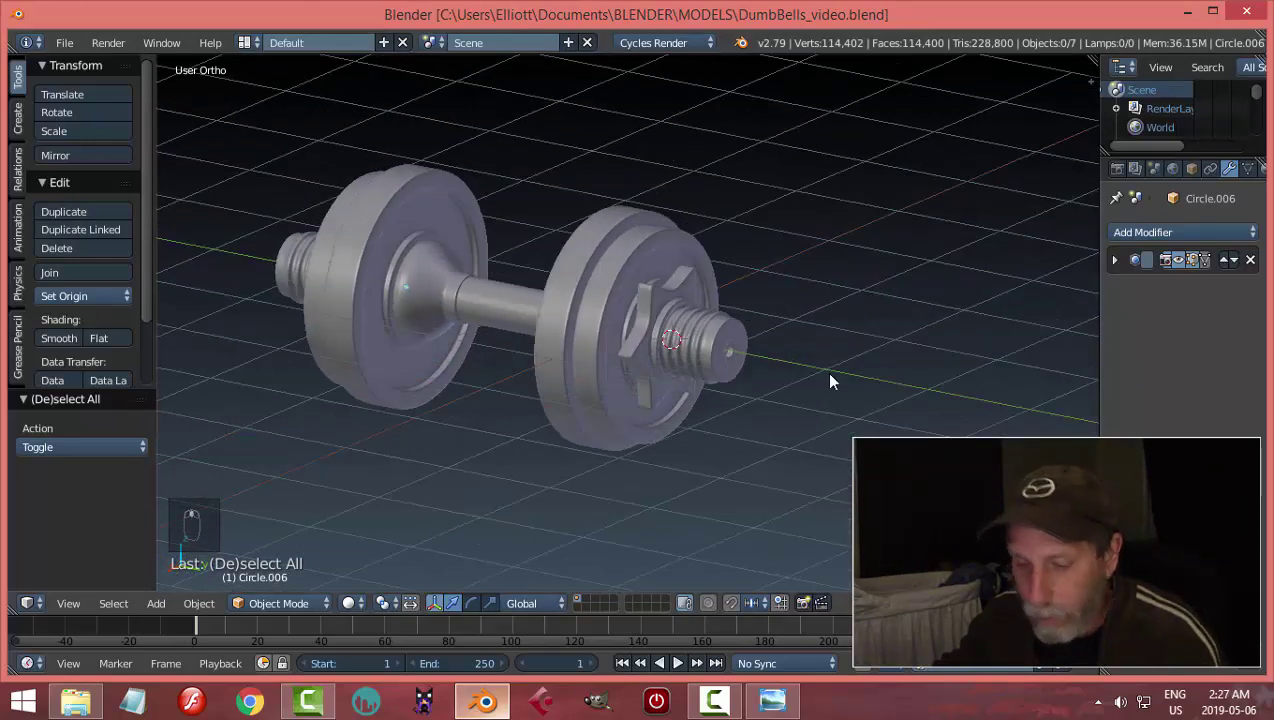
Enable ambient occlusion and matcap shading in the viewport and choose the red clay matcap
key("n")
left_click(993, 318)
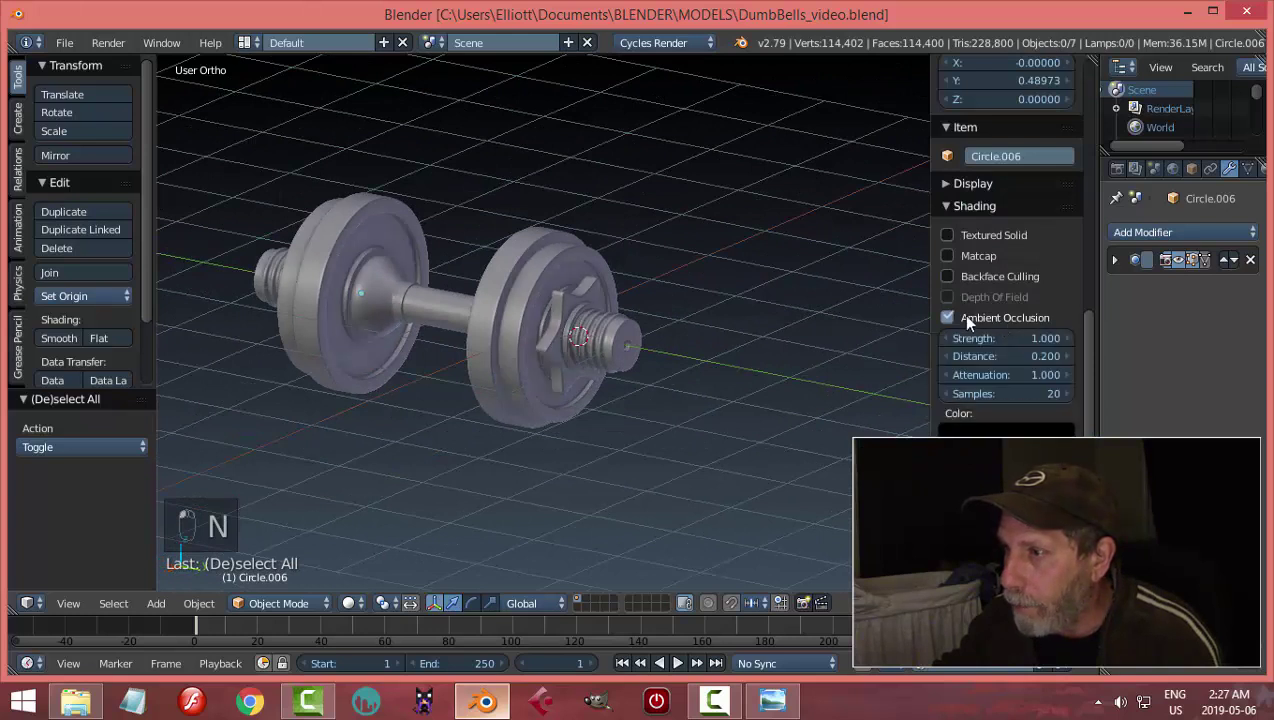
left_click(979, 258)
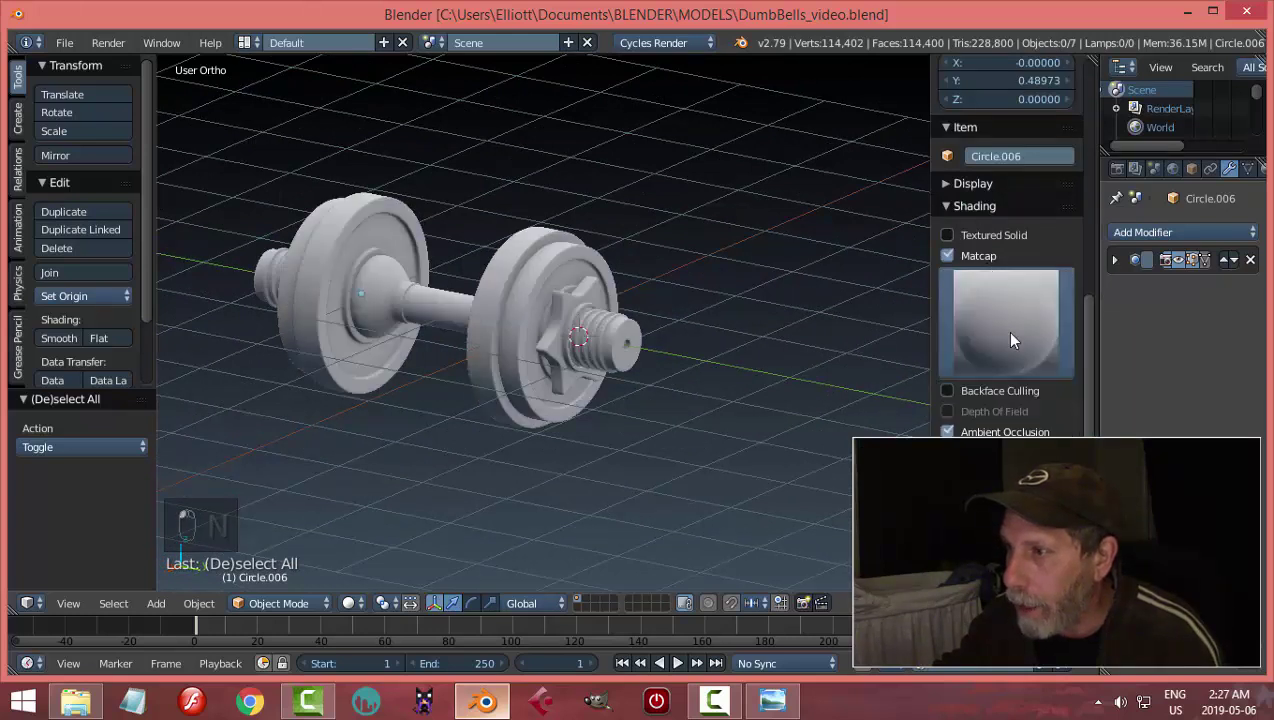
left_click(1005, 330)
left_click(841, 418)
key("n")
Rotate the copied star nut slightly about the Y axis so it is not aligned with the other nut
scroll(757, 409, "up", 4)
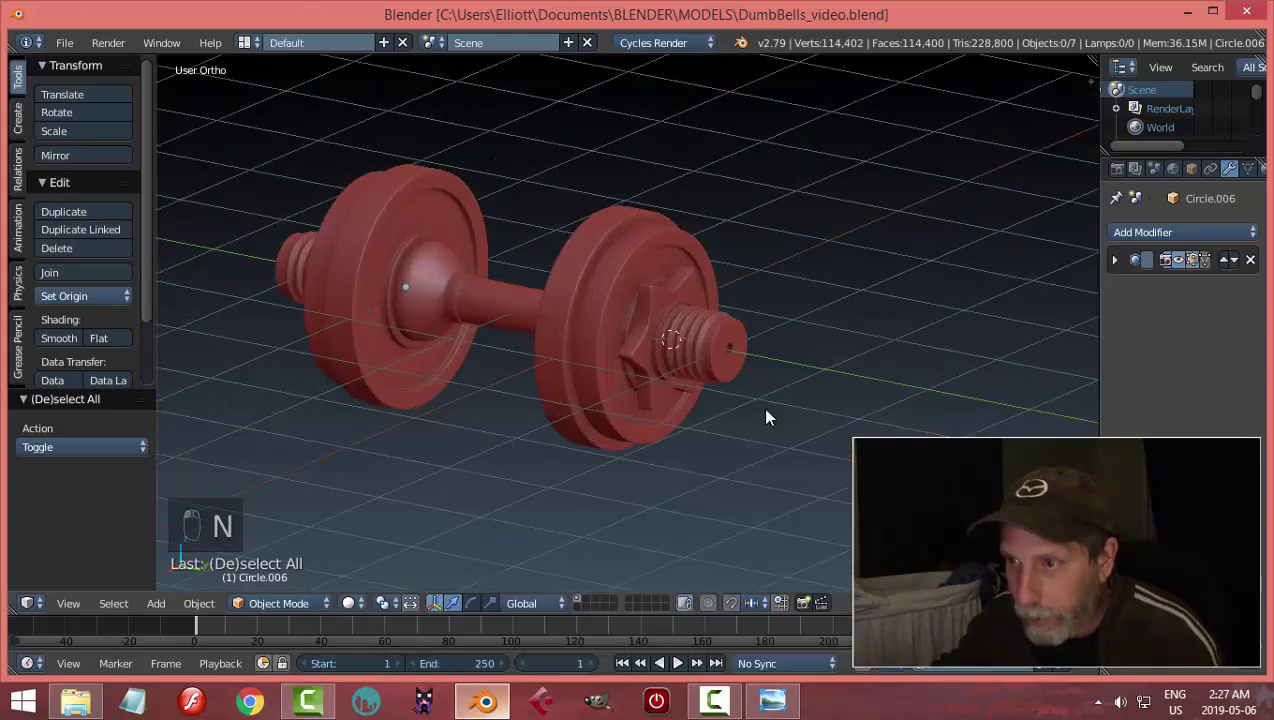
middle_click_drag(732, 388, 722, 362)
right_click(603, 260)
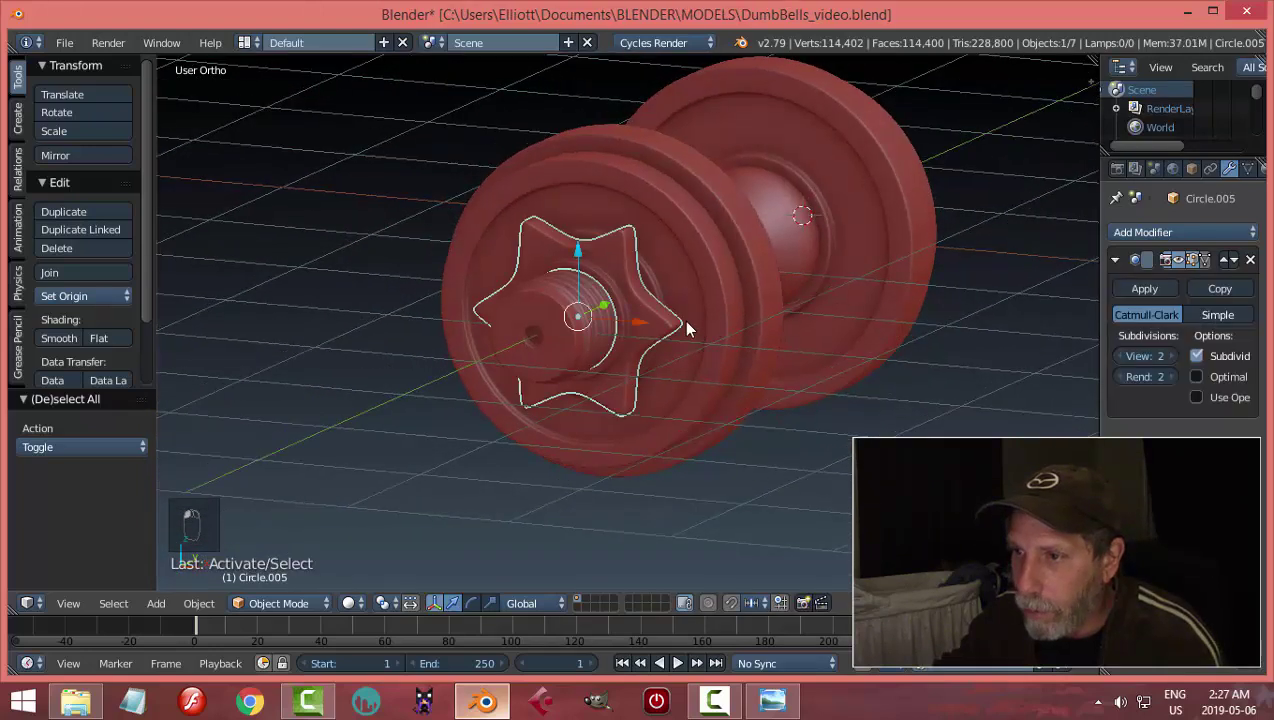
key("r")
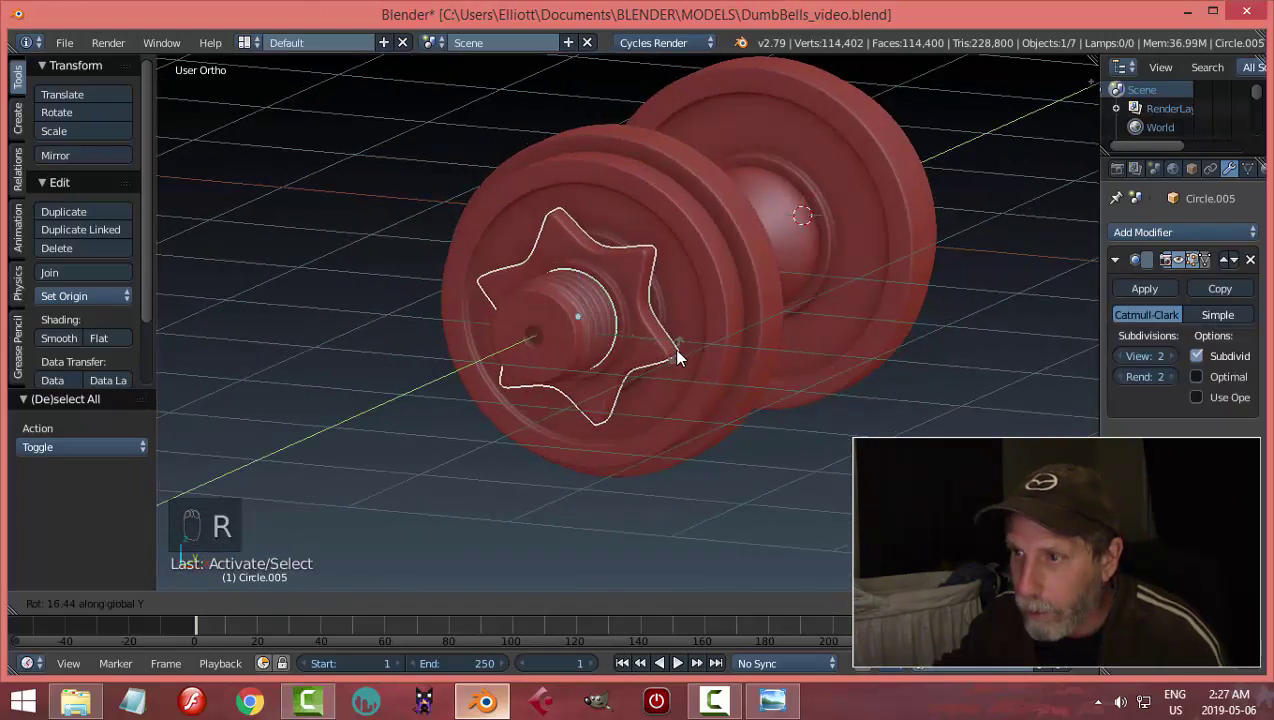
left_click(716, 357)
Clear the selection and save the finished dumbbell file
key("a")
middle_click_drag(716, 357, 694, 384)
key("ctrl+s")
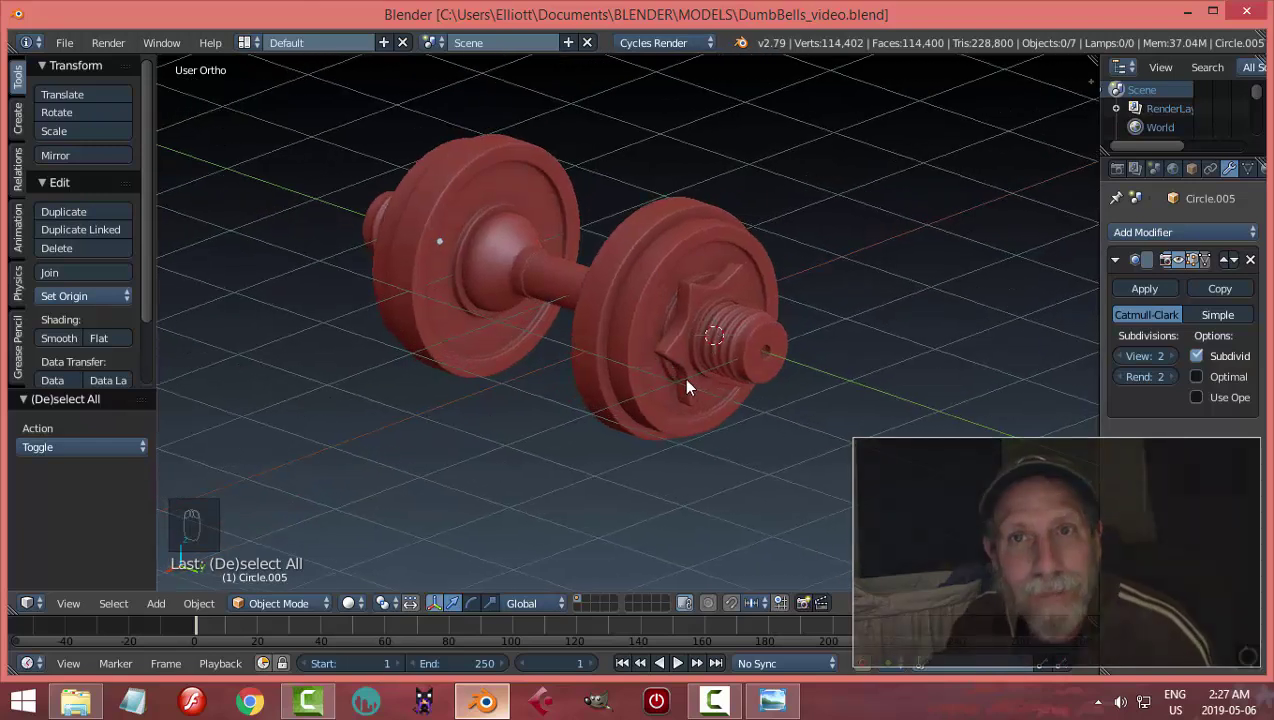